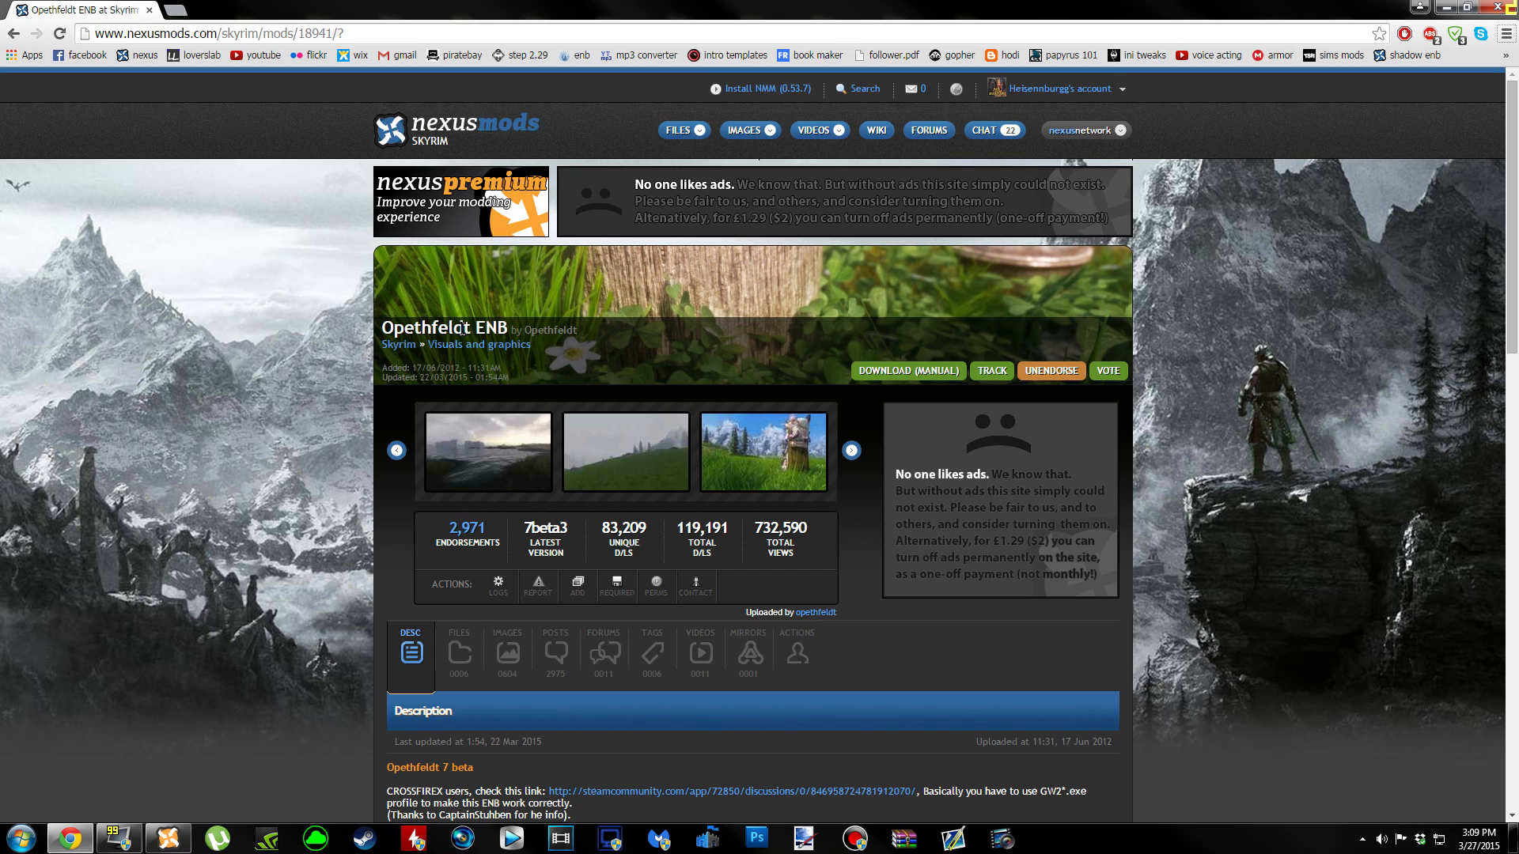
Look at the enlarged preview images of the Opethfeldt ENB mod one after another.
left_click(780, 483)
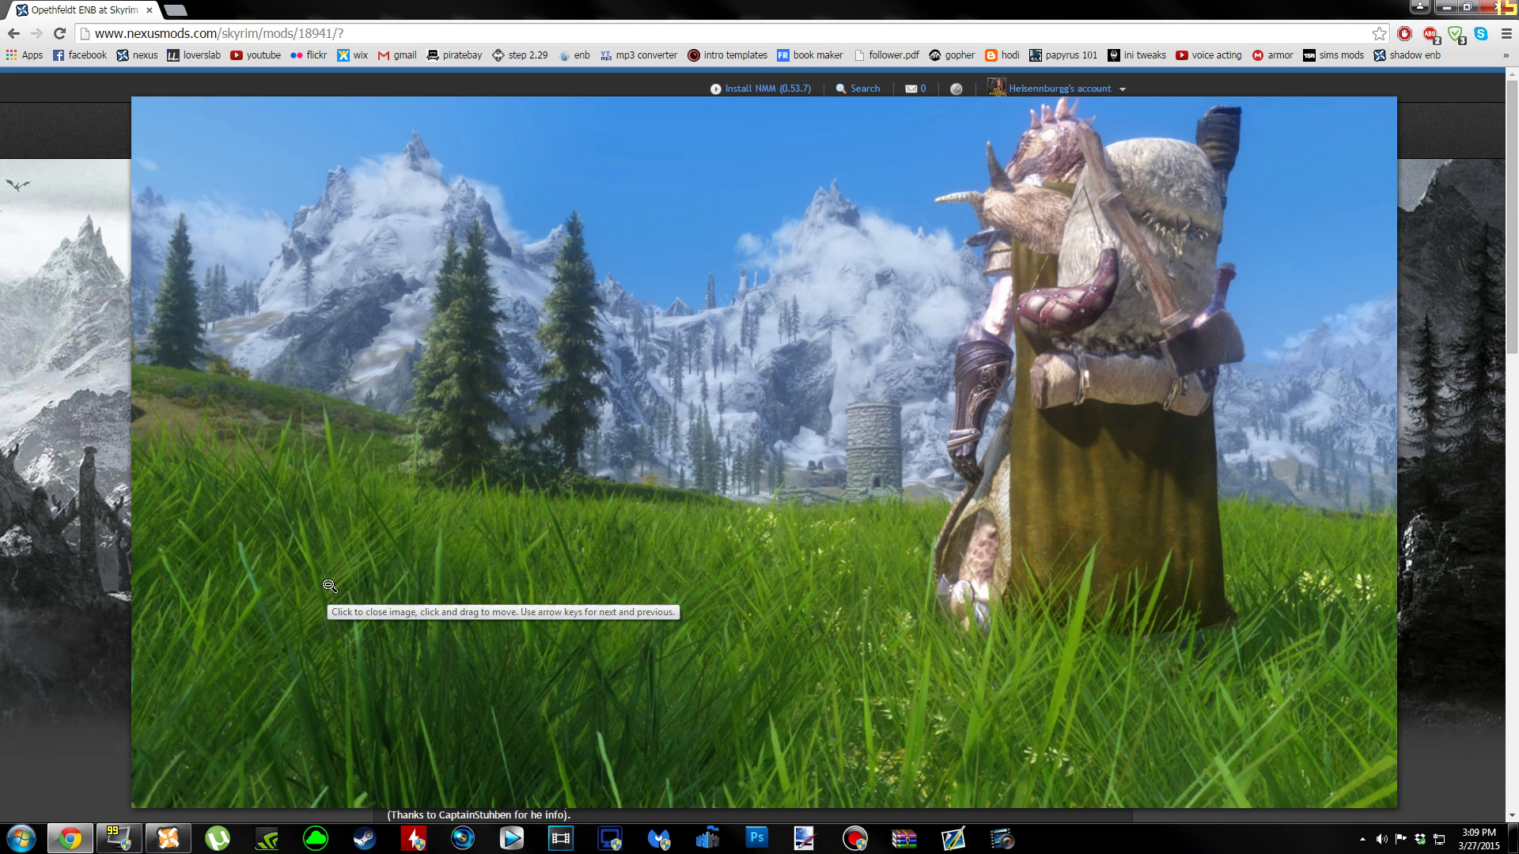
left_click(211, 631)
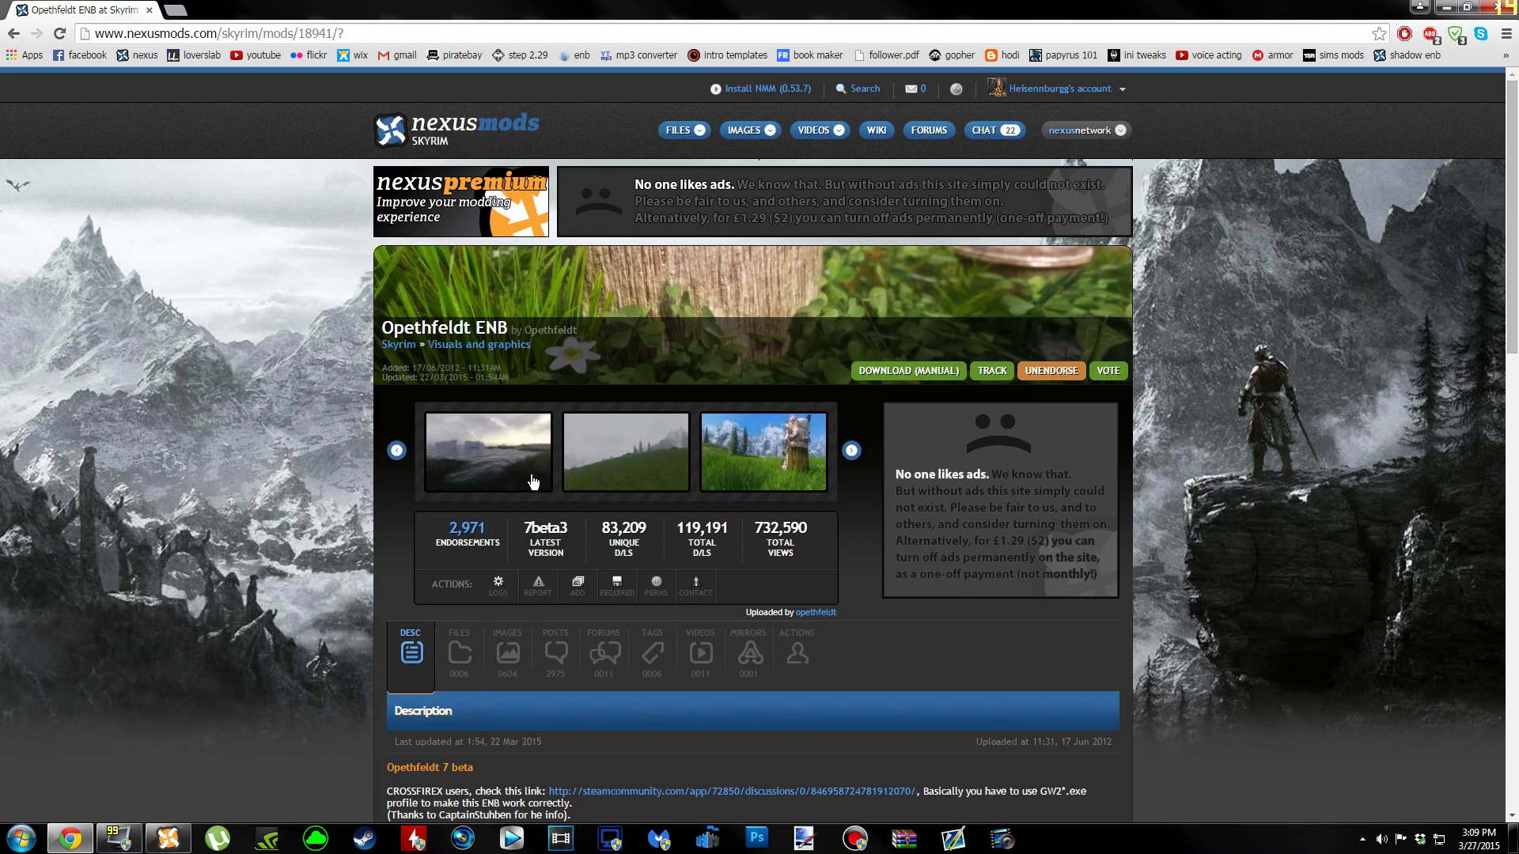
left_click(528, 481)
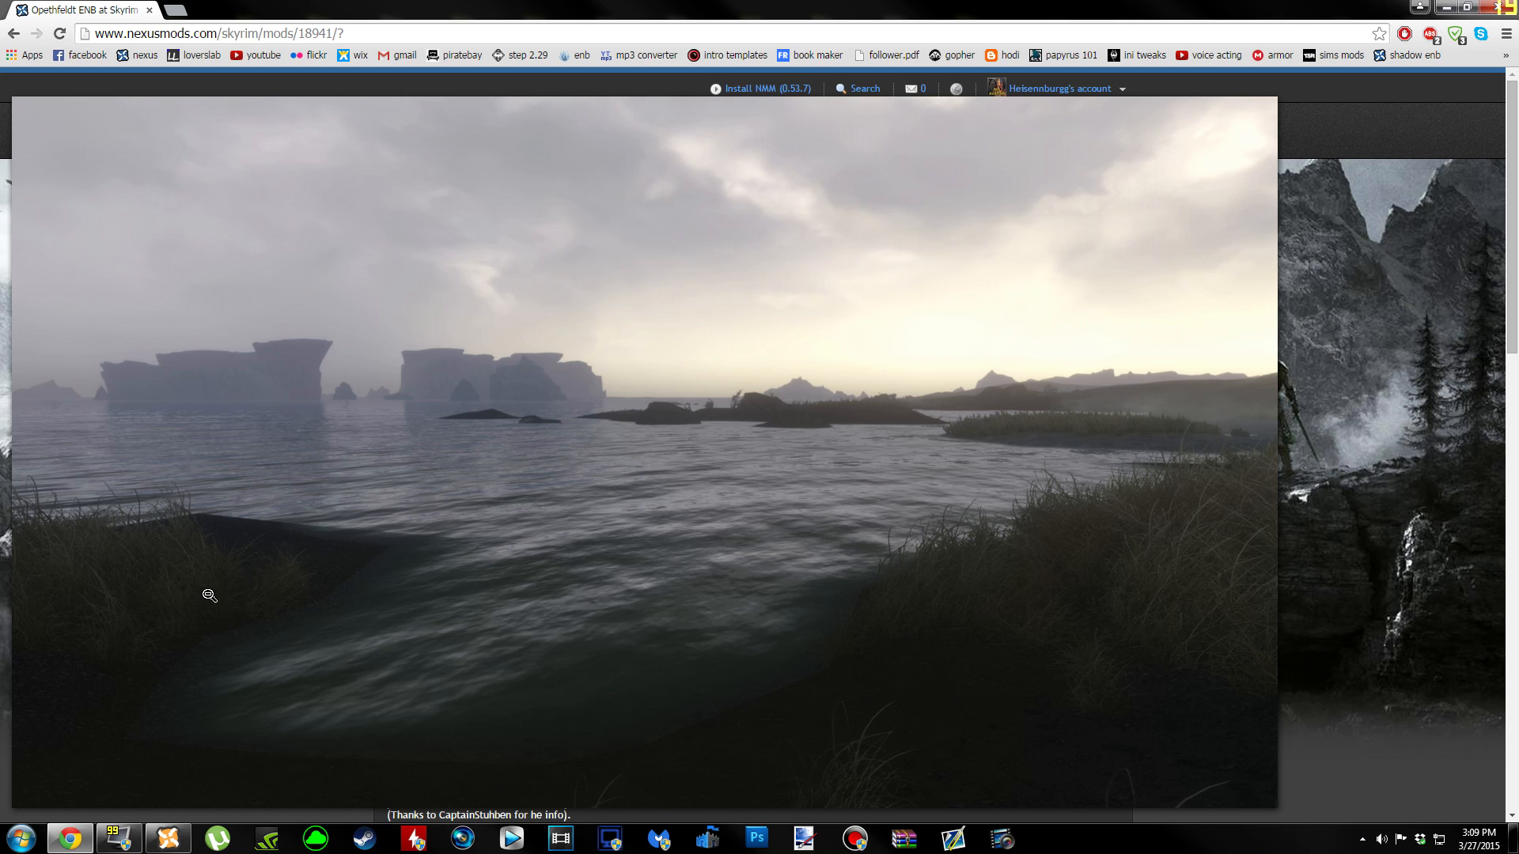
left_click(250, 631)
left_click(249, 625)
left_click(636, 480)
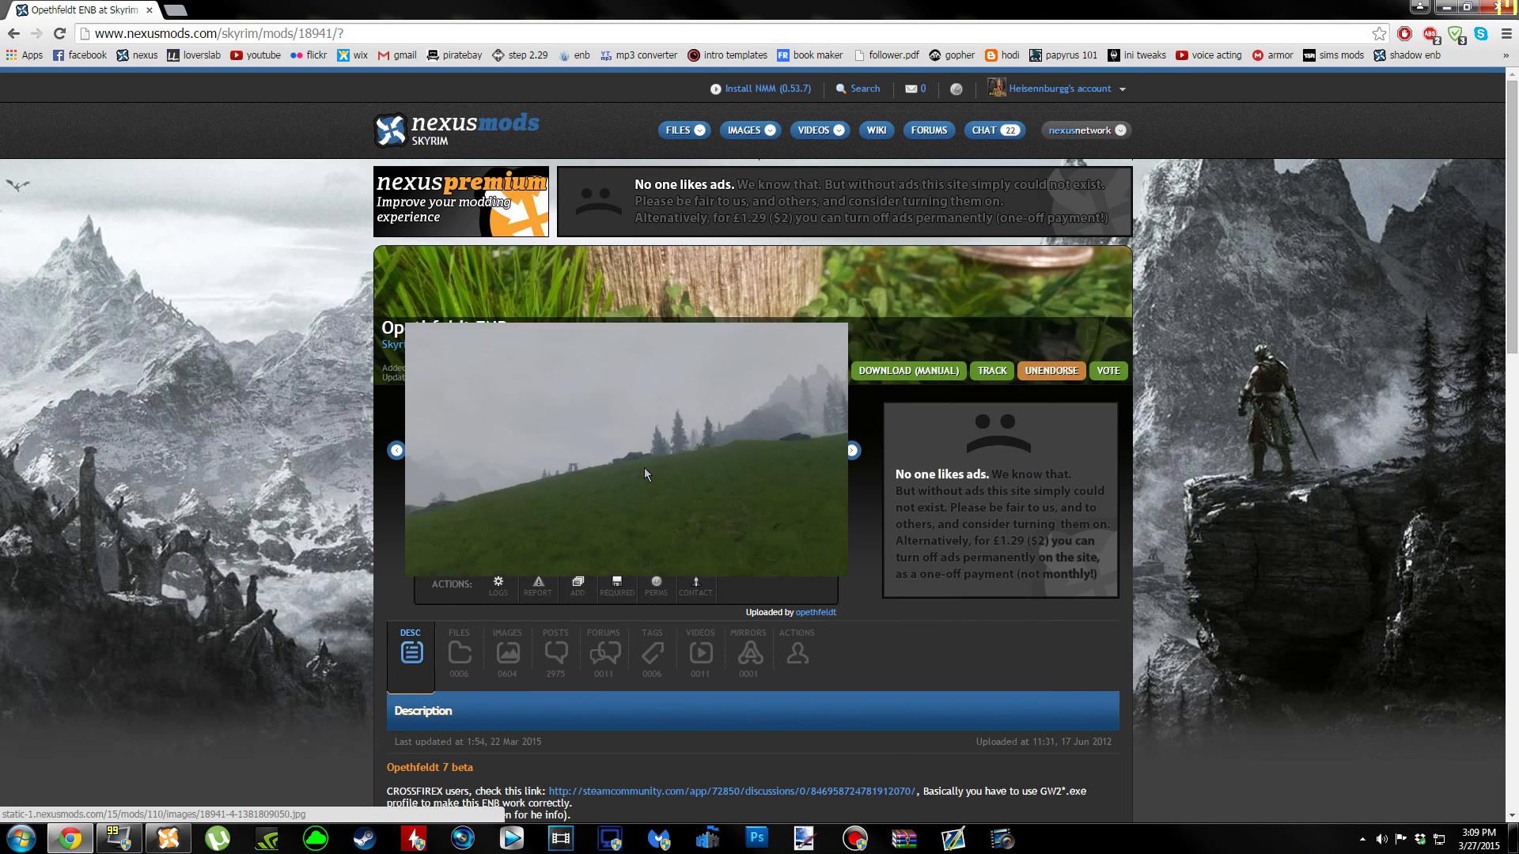
left_click(169, 538)
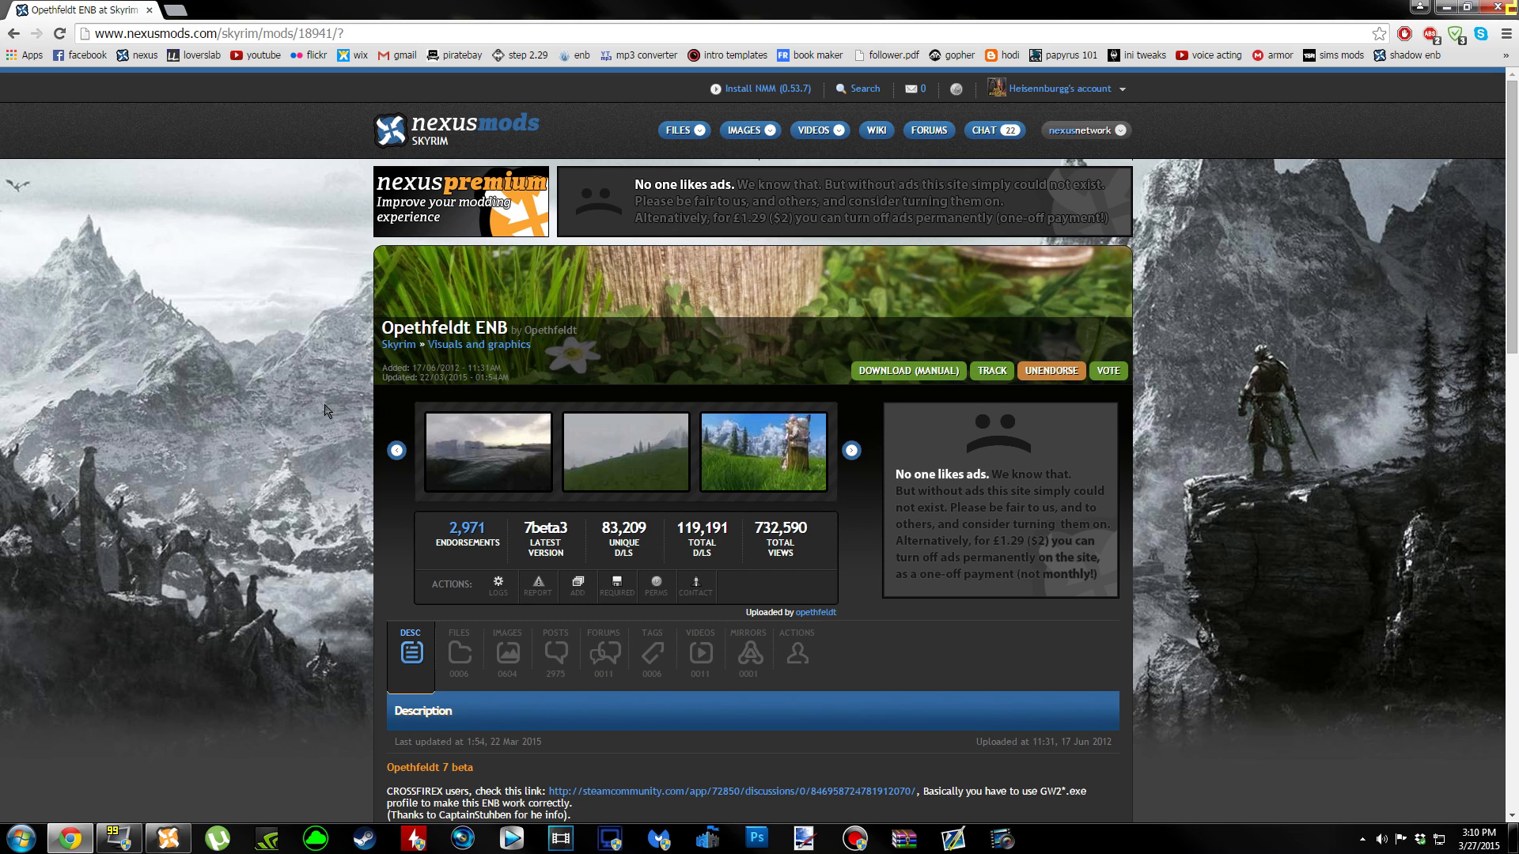
scroll(312, 421, "down", 5)
scroll(292, 478, "up", 5)
scroll(292, 478, "down", 1)
scroll(309, 586, "up", 1)
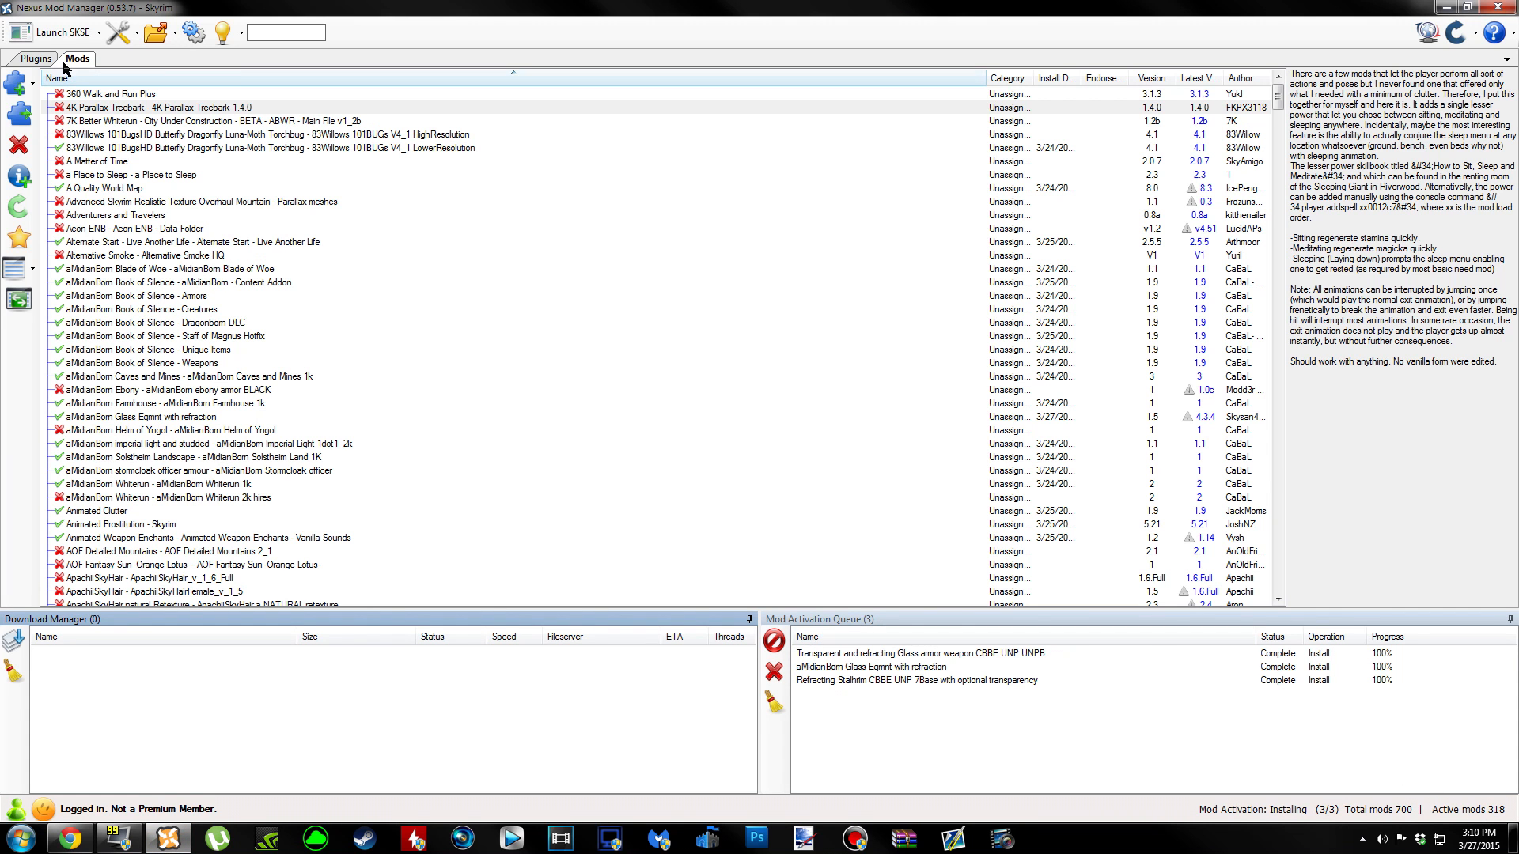
View the plugin list in Nexus Mod Manager and return to the Opethfeldt ENB page's installation instructions.
left_click(40, 60)
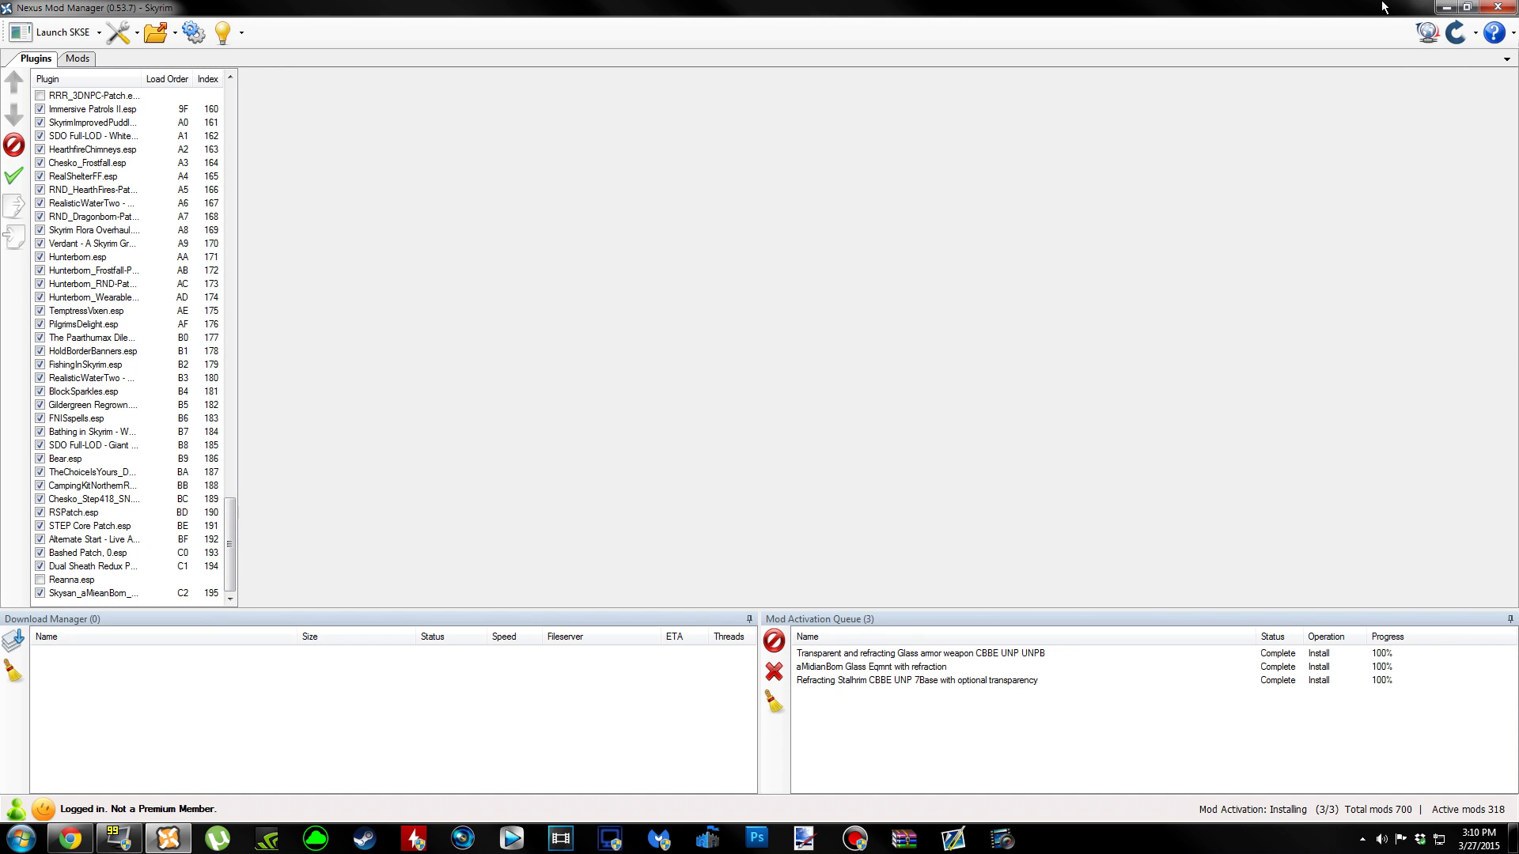
left_click(1446, 8)
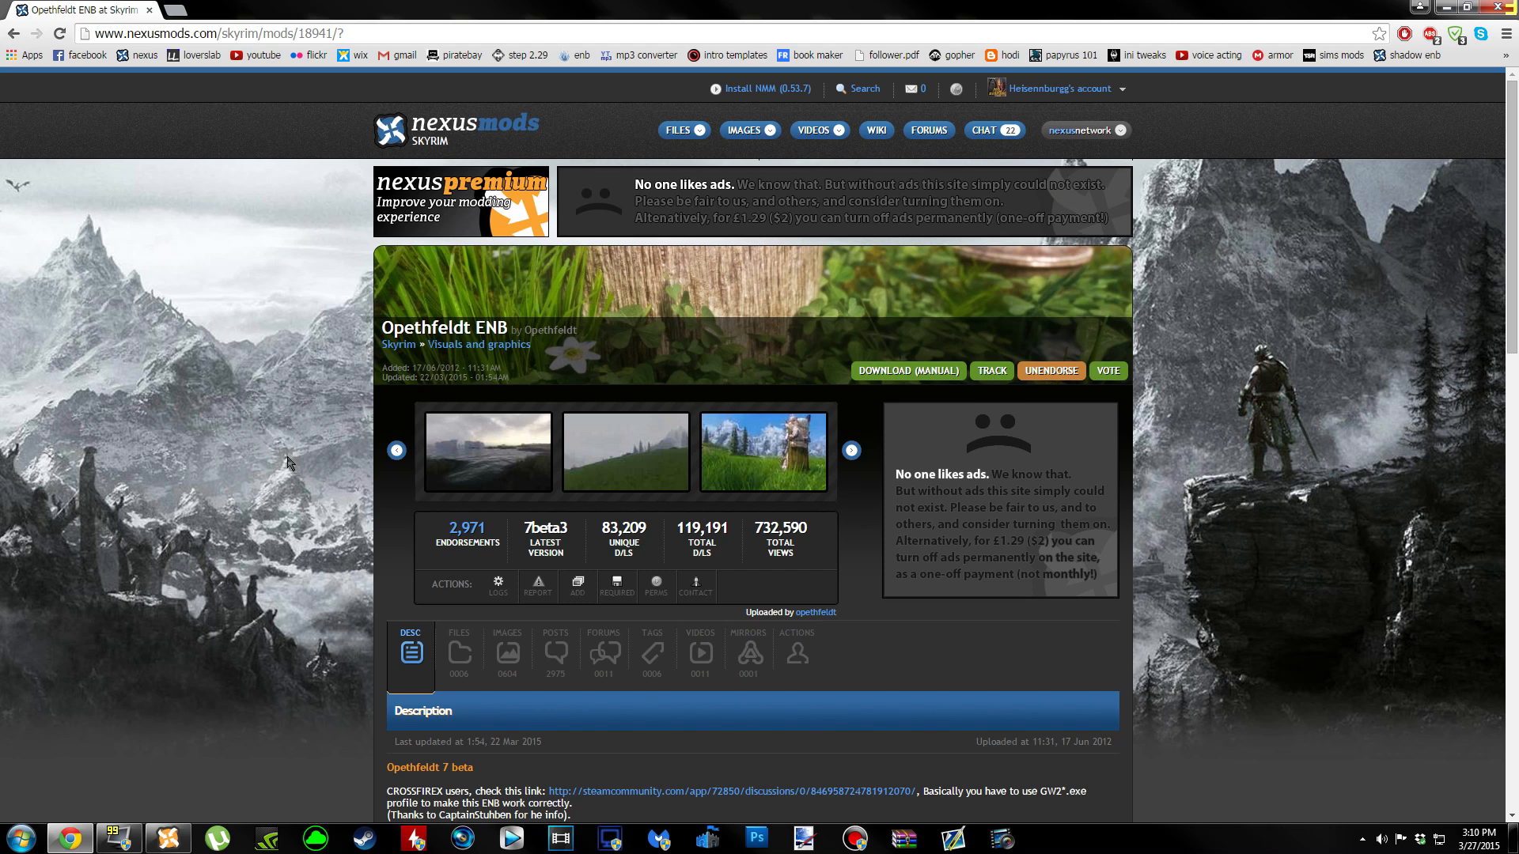
scroll(287, 463, "down", 4)
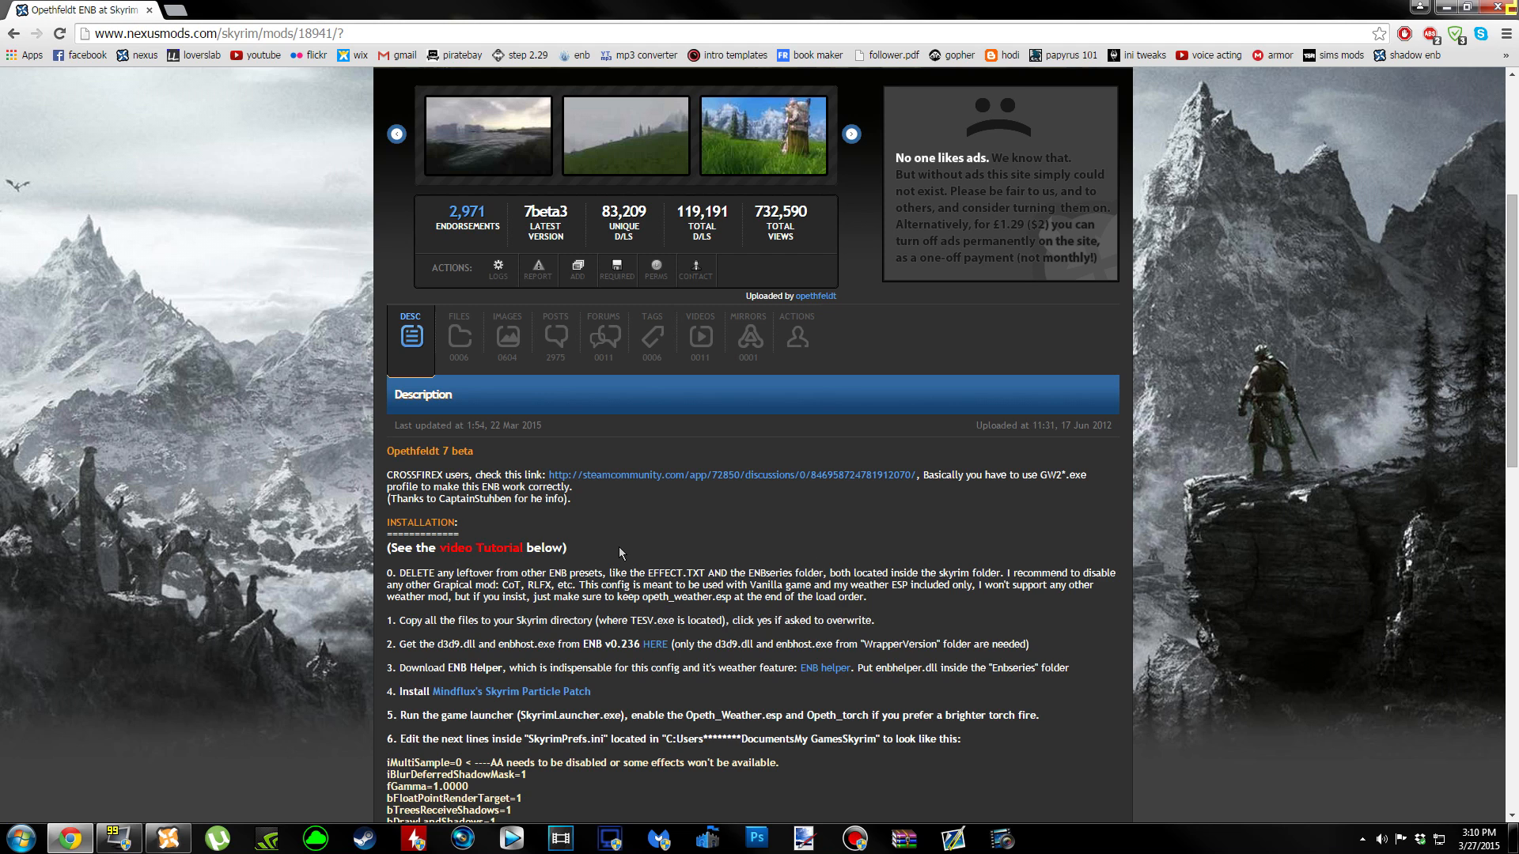
scroll(402, 404, "down", 1)
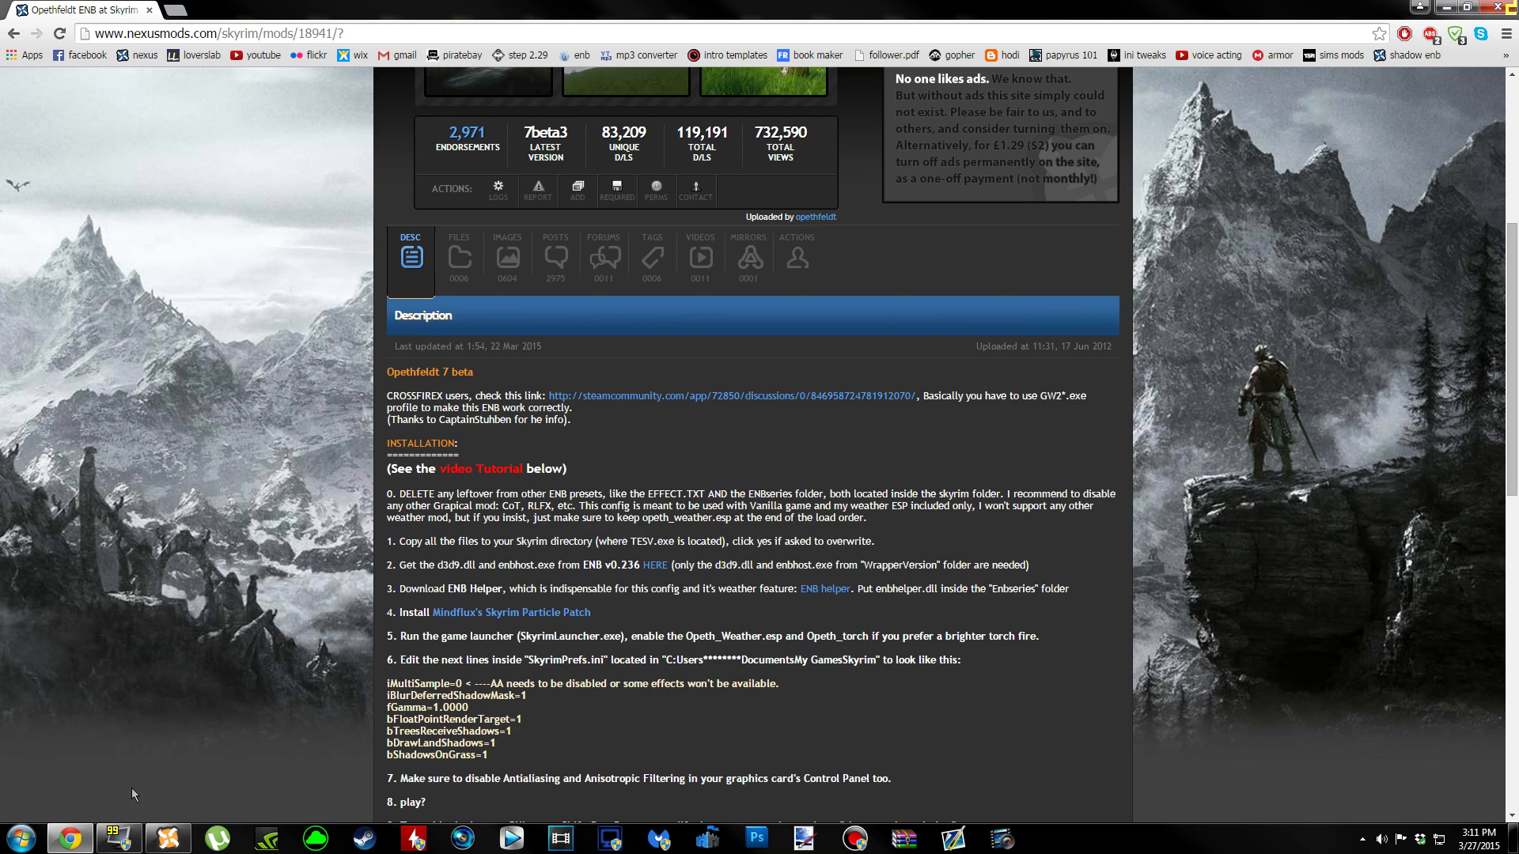
Open the Skyrim game folder from Nexus Mod Manager and run FXAA ENB SweetFX Manager.exe from the ENB FXAA SweetFX Manager & Remover folder.
left_click(169, 839)
left_click(162, 38)
left_click(164, 48)
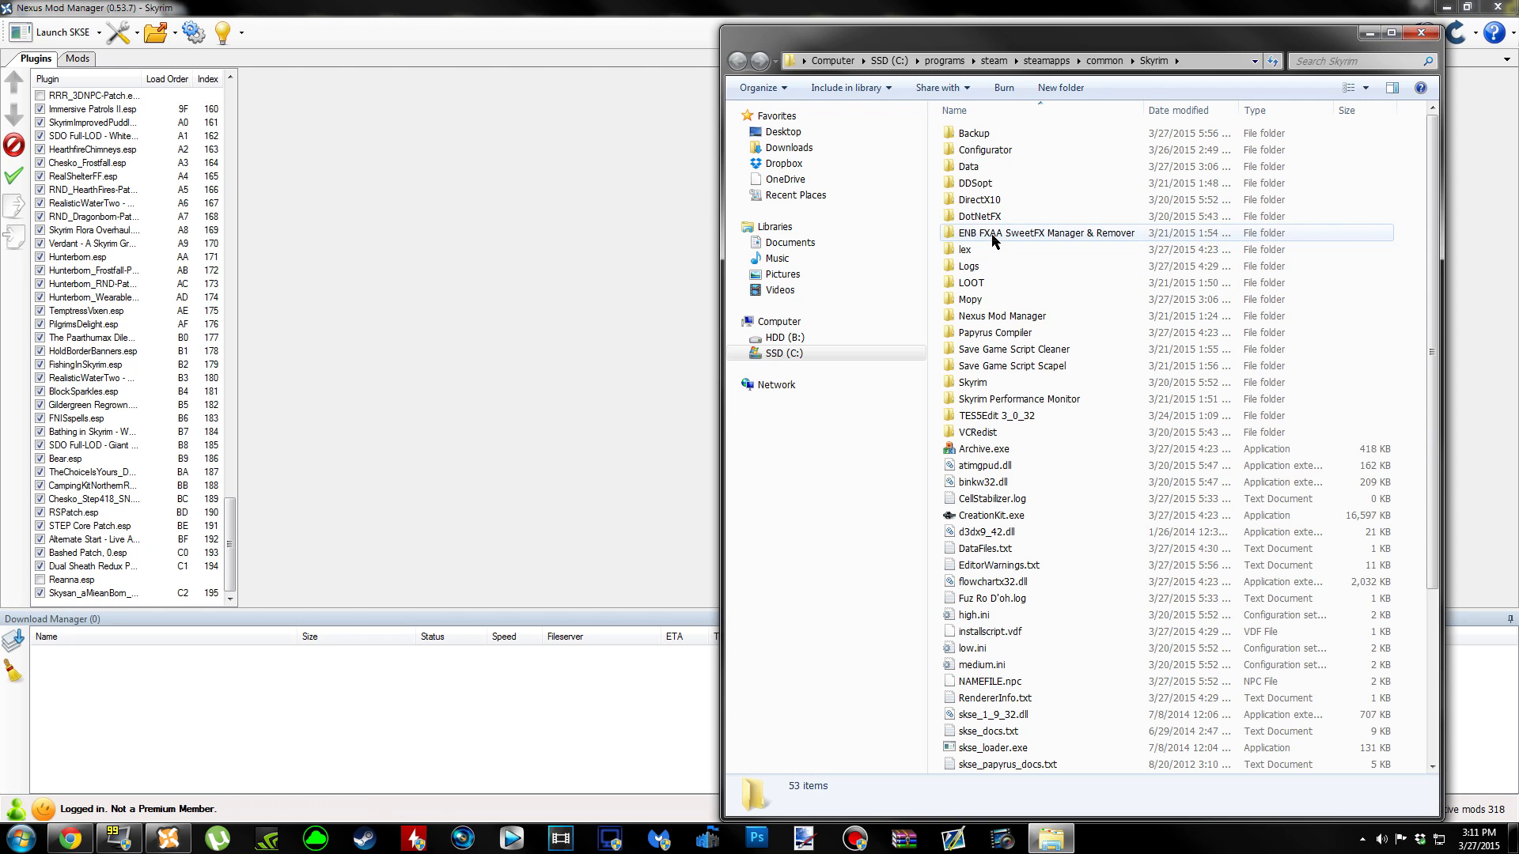
double_click(1065, 239)
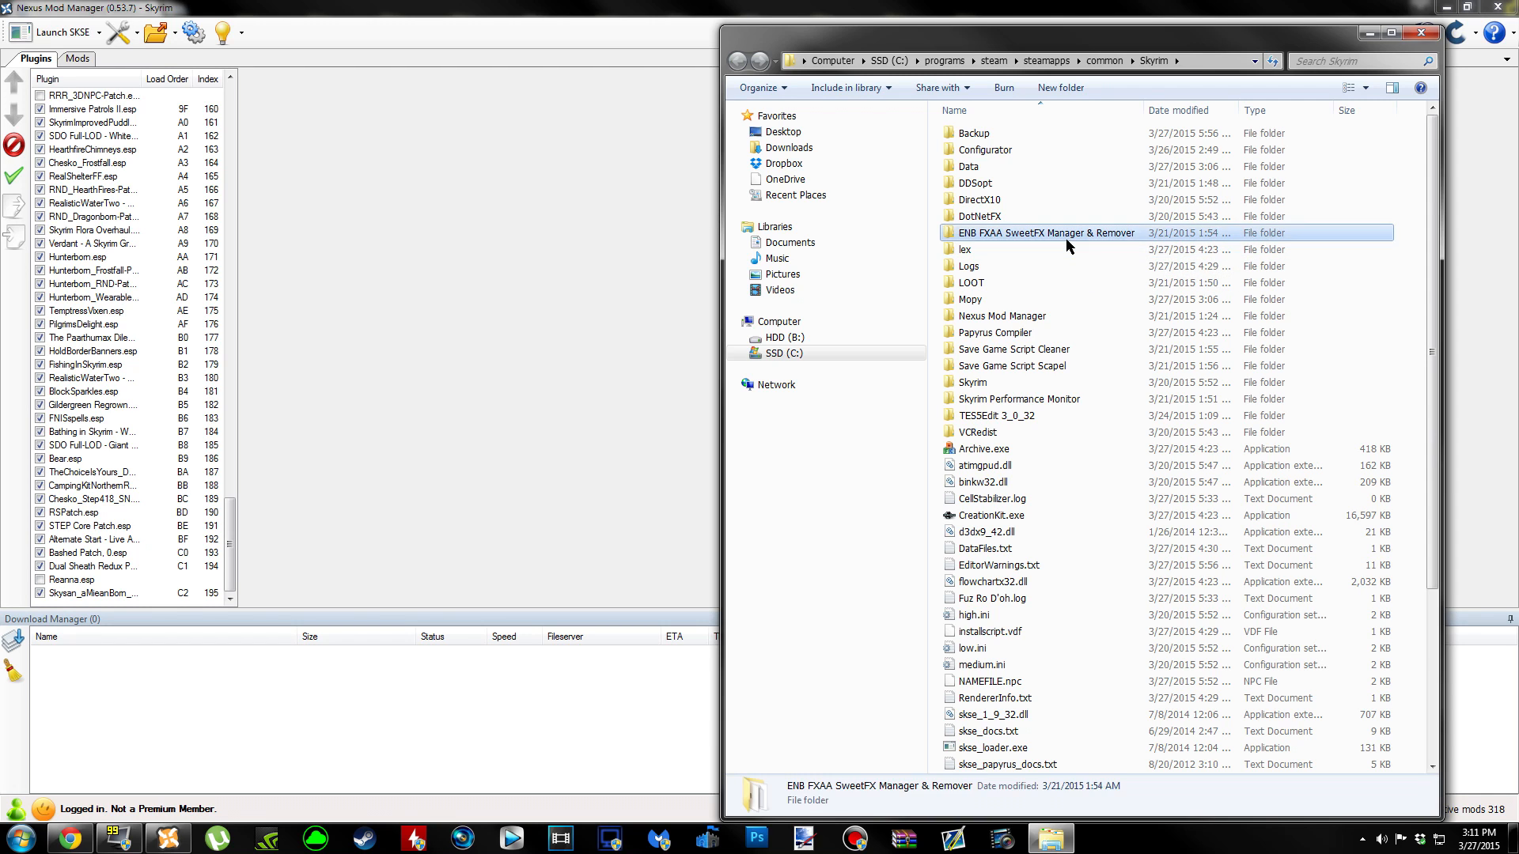
double_click(1055, 152)
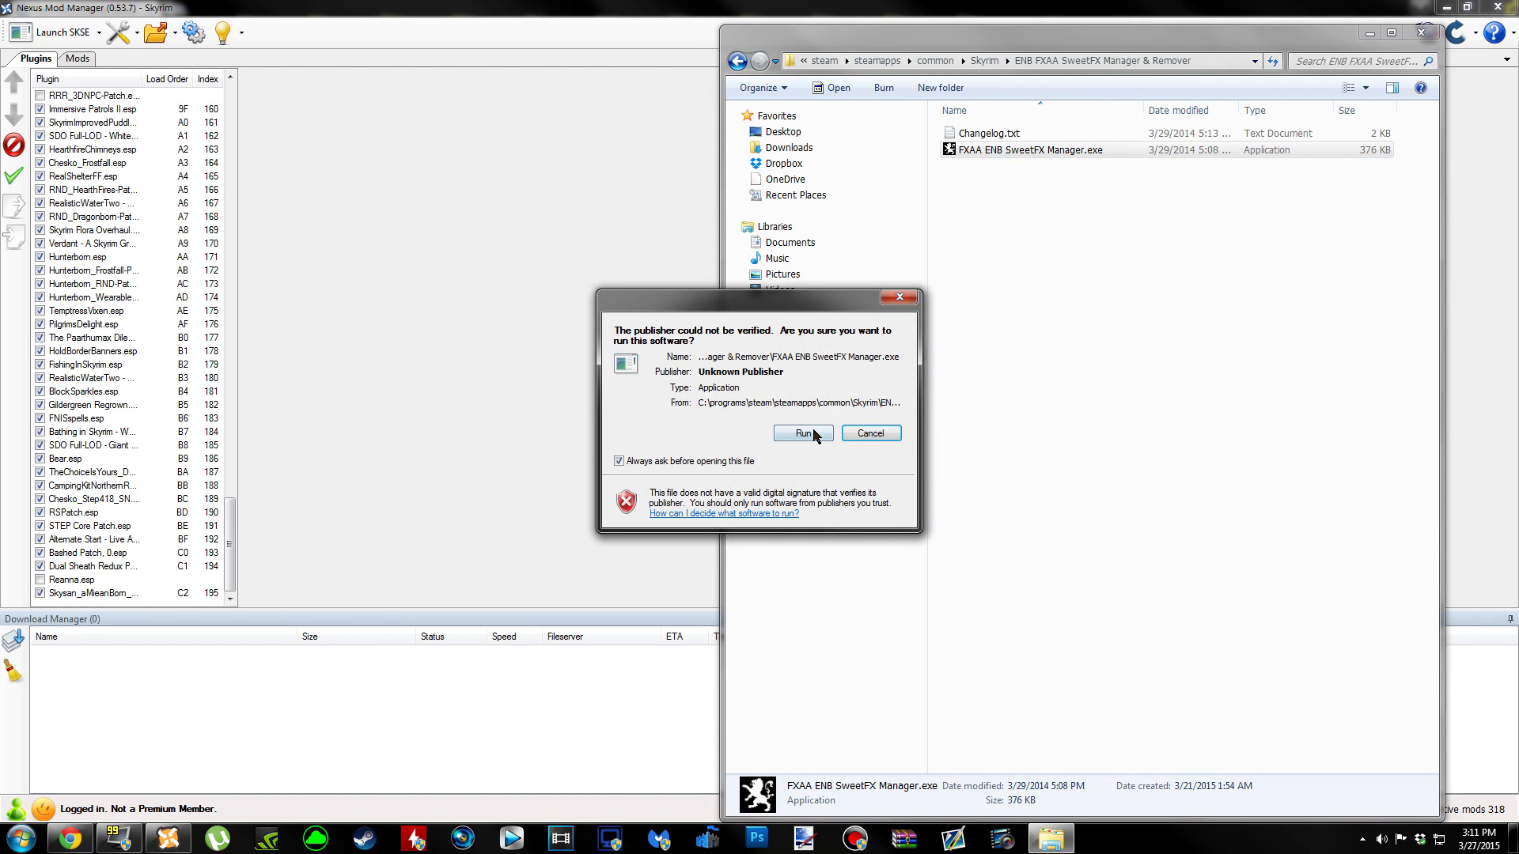
left_click(817, 434)
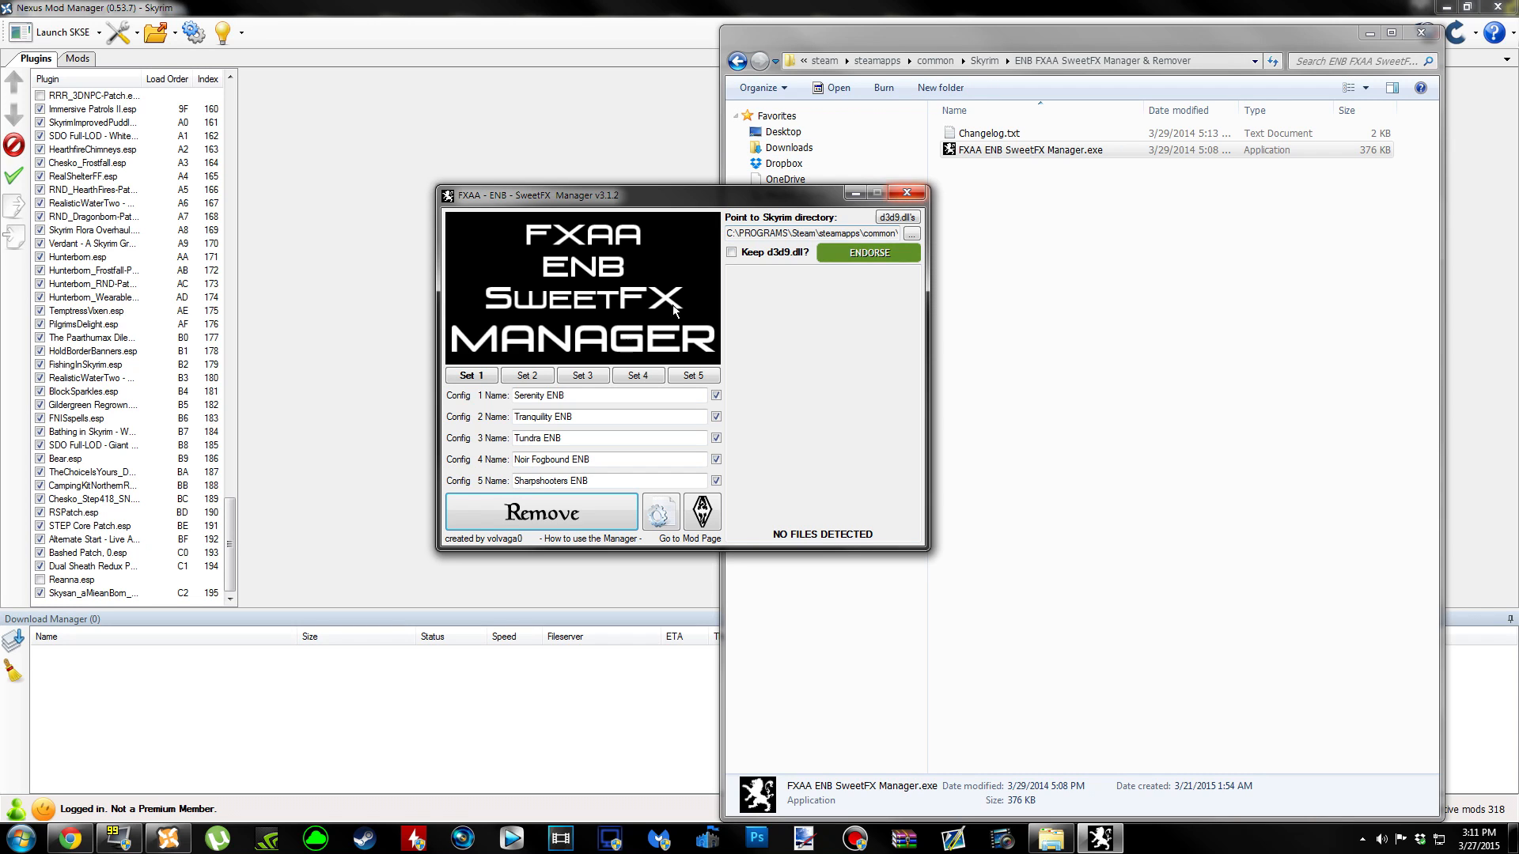
Close the FXAA ENB SweetFX Manager and the Skyrim folder window.
left_click_drag(603, 198, 253, 130)
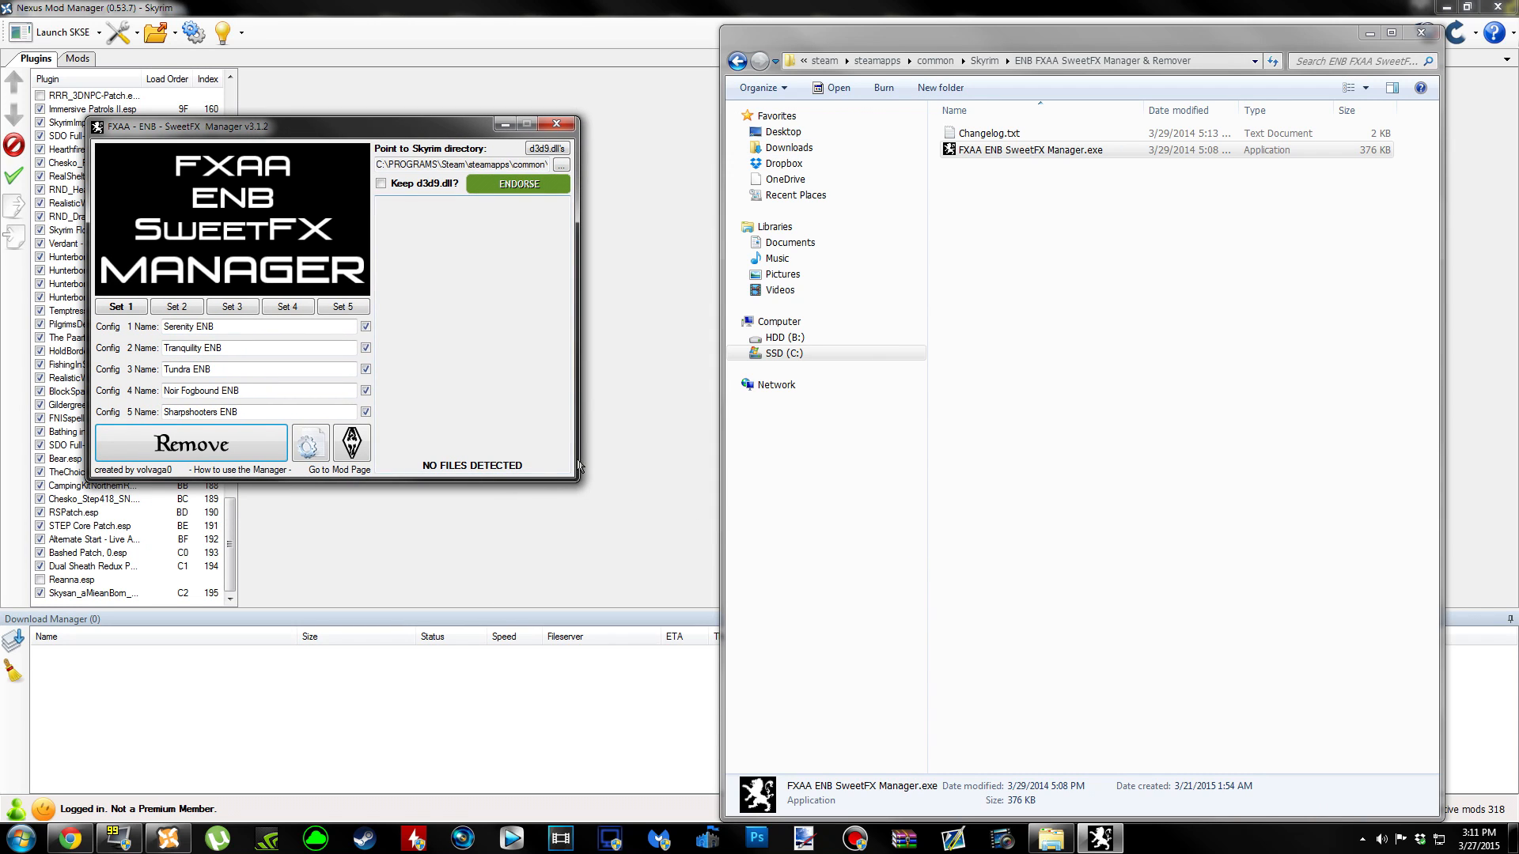
left_click_drag(280, 133, 456, 200)
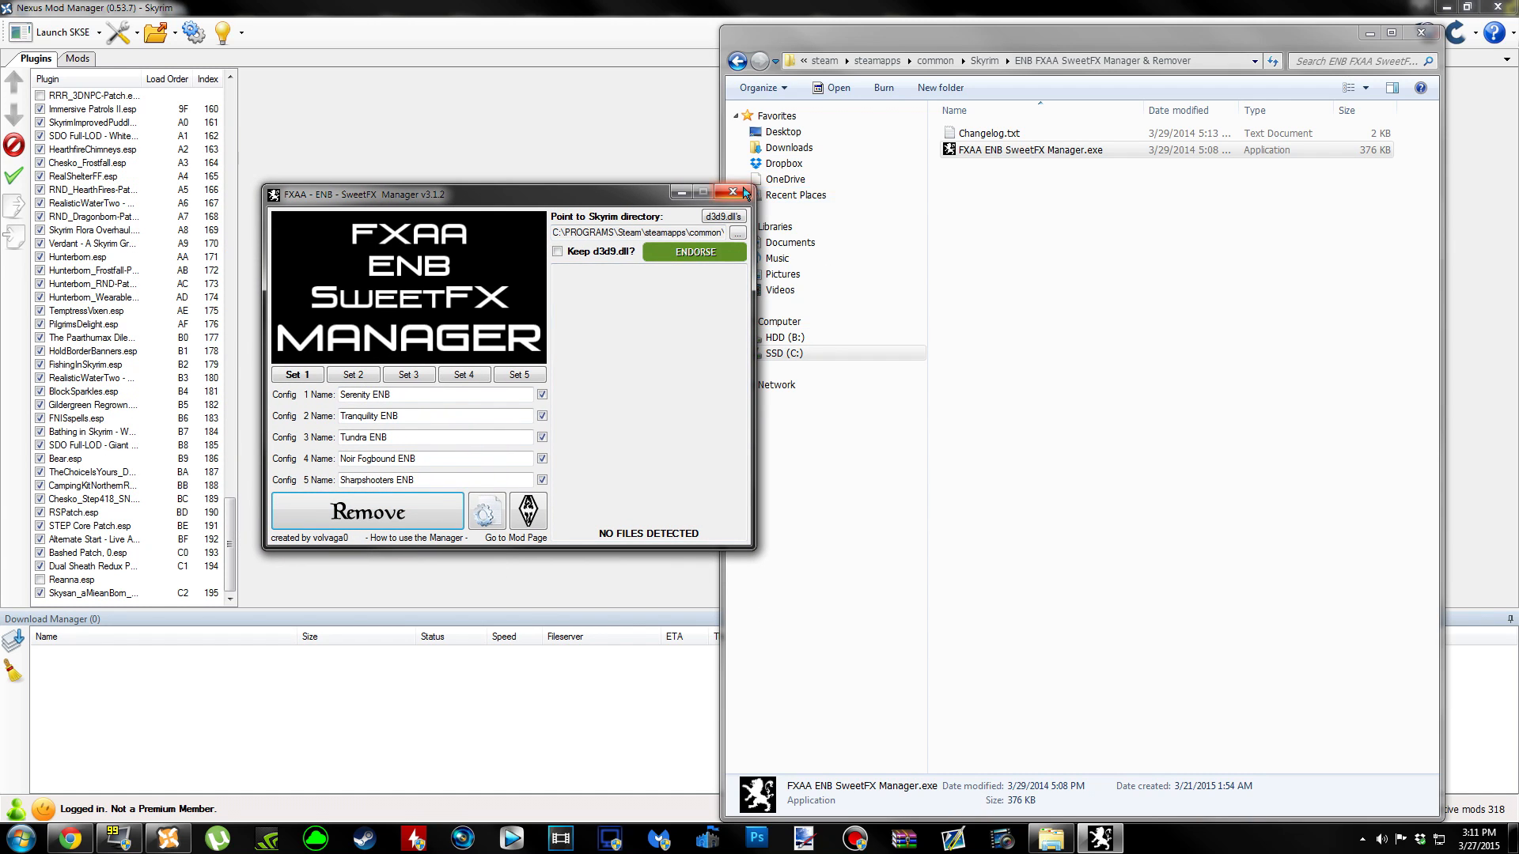
left_click(738, 61)
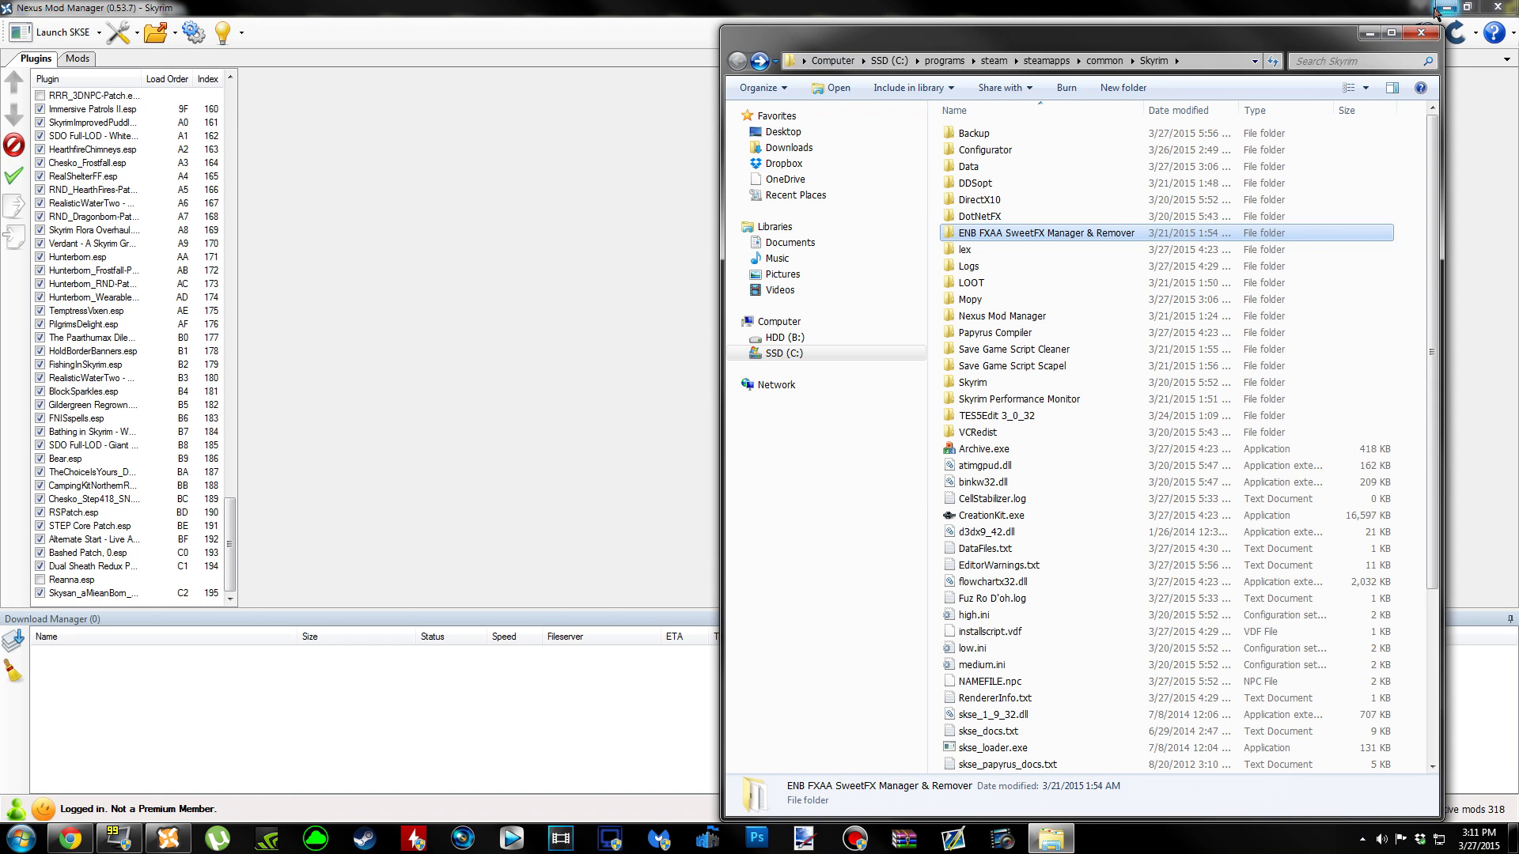
left_click(1421, 32)
Switch to Chrome and open the ENB v0.236 link from installation step 2 in a new tab.
left_click(70, 838)
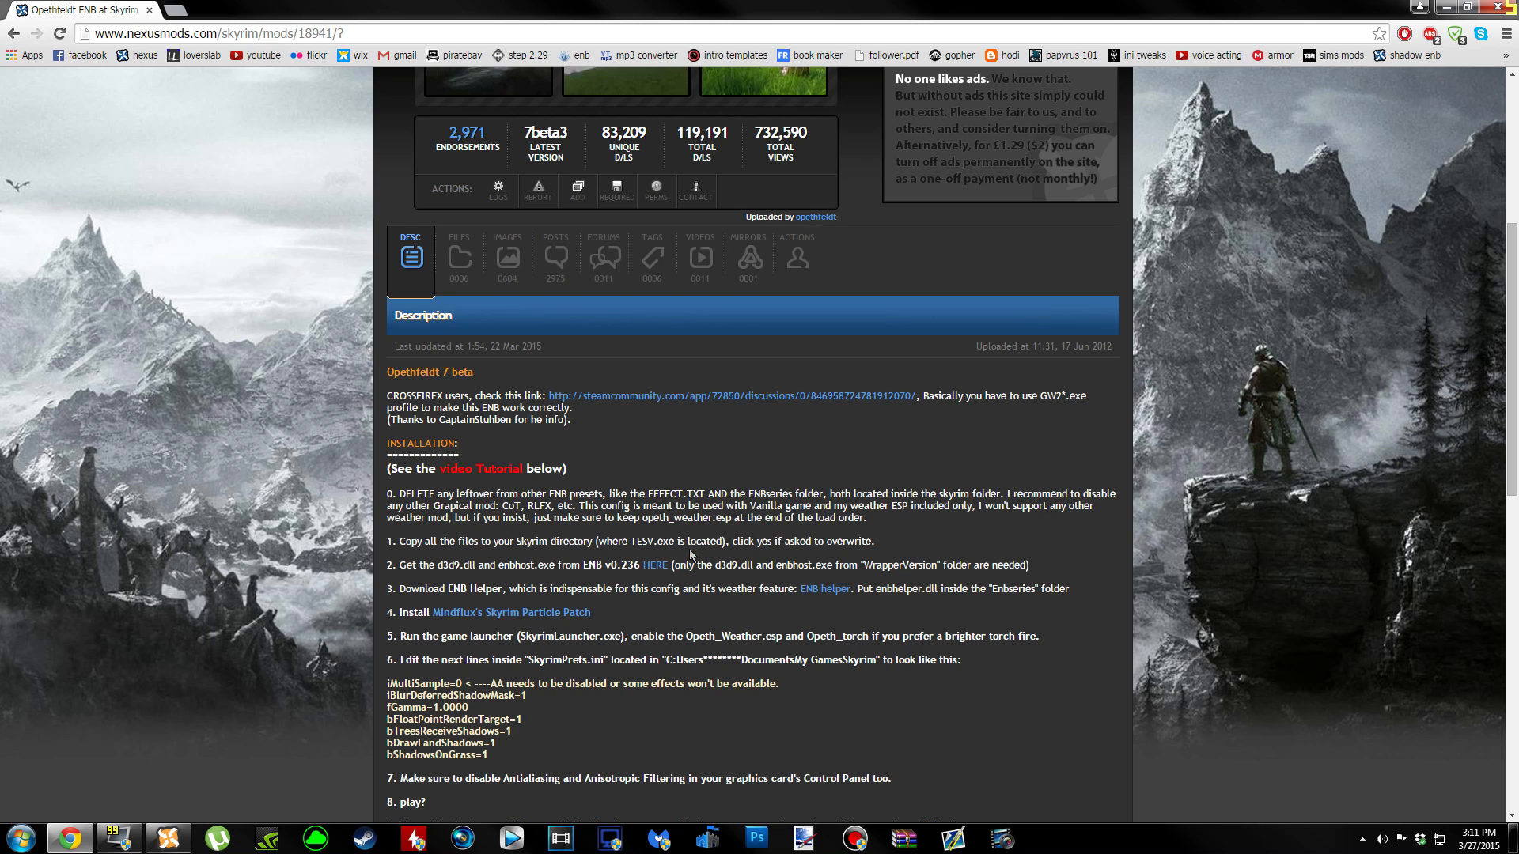
right_click(672, 565)
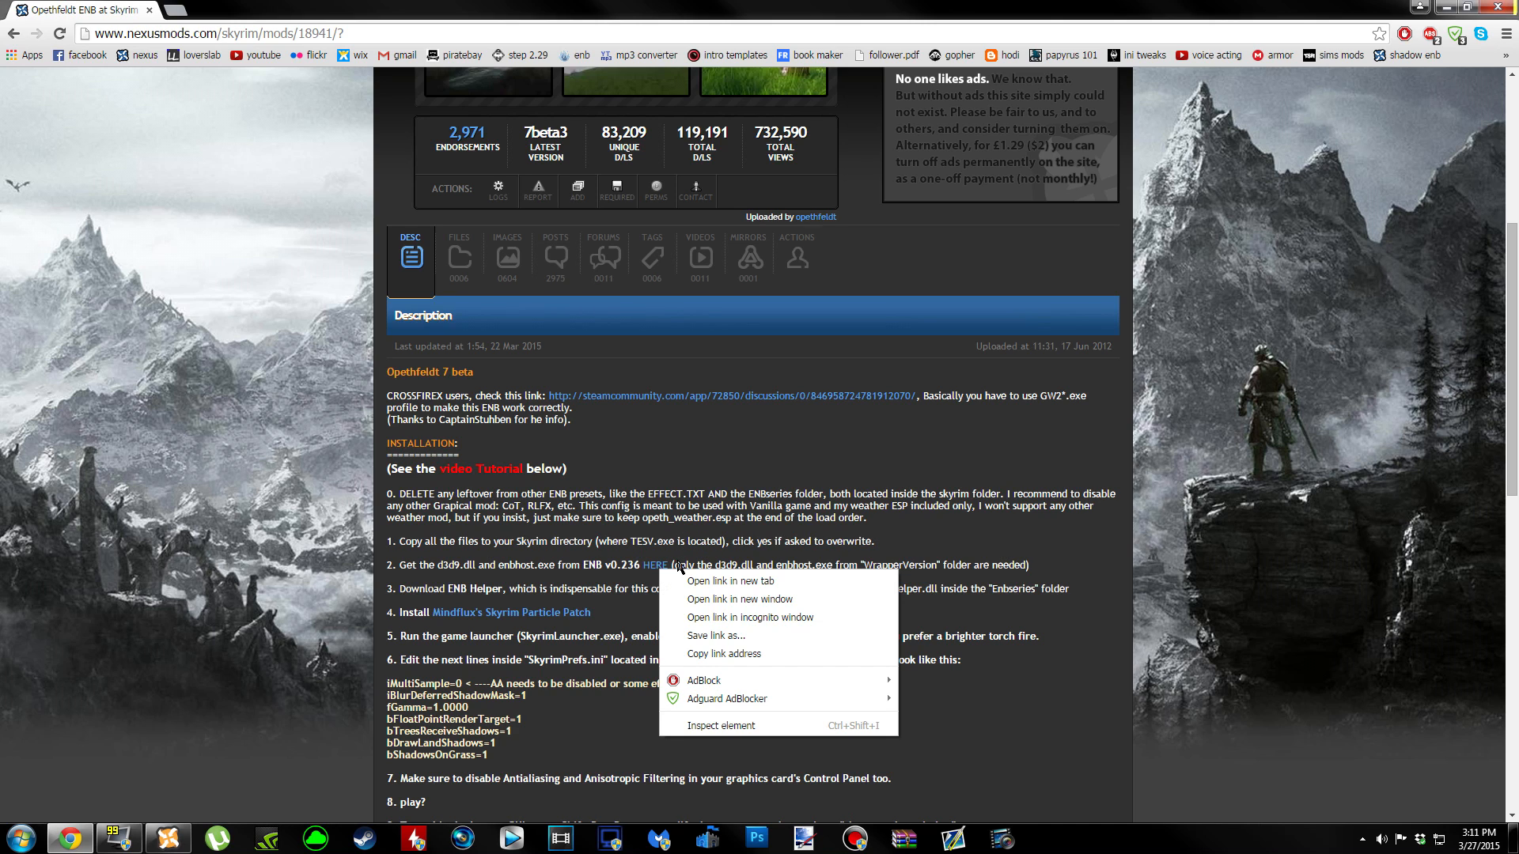
left_click(698, 582)
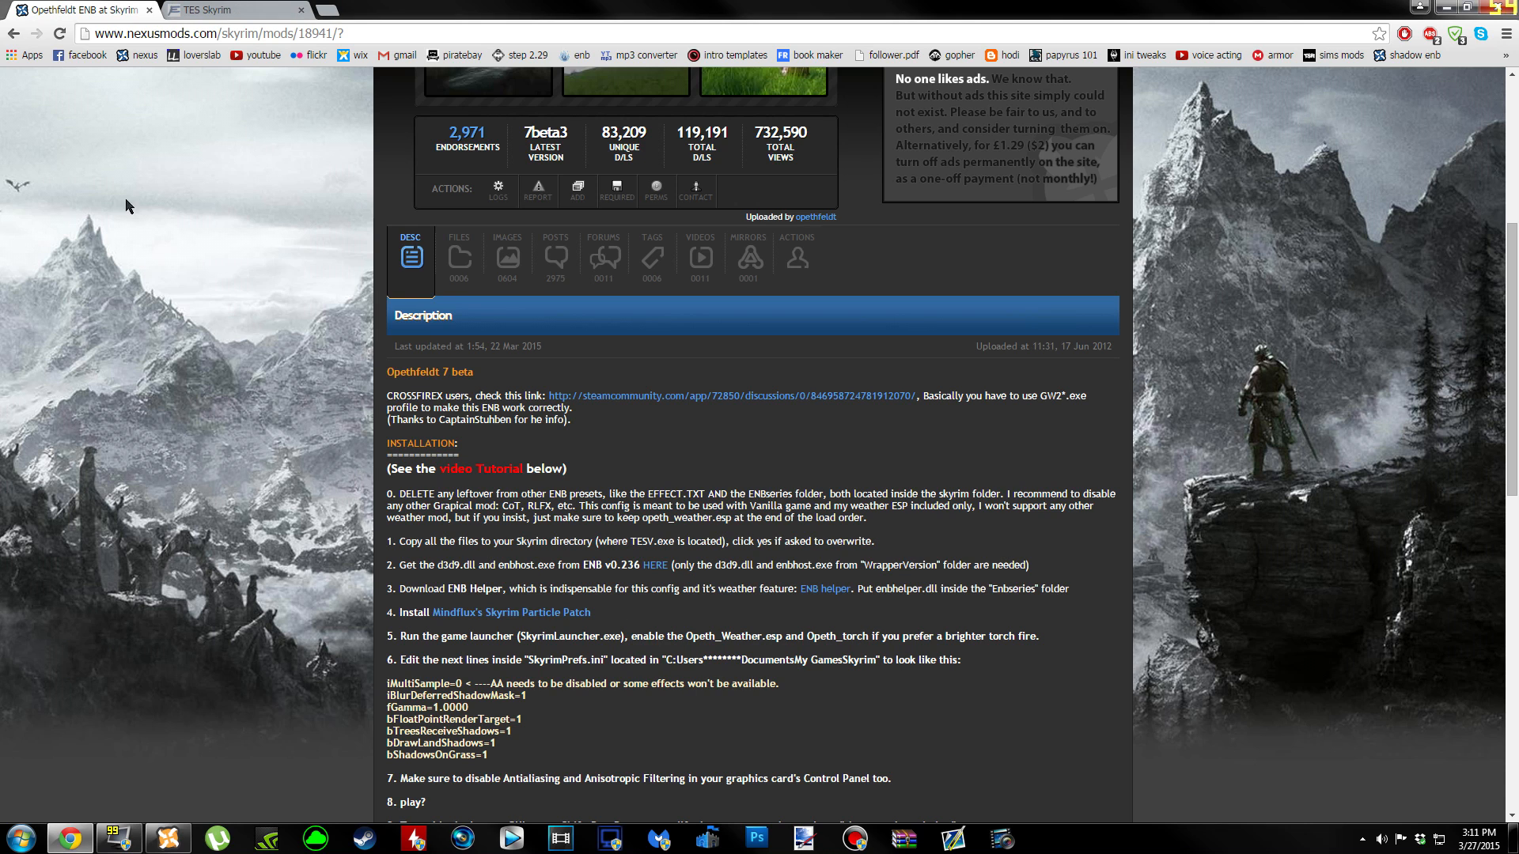
left_click(237, 9)
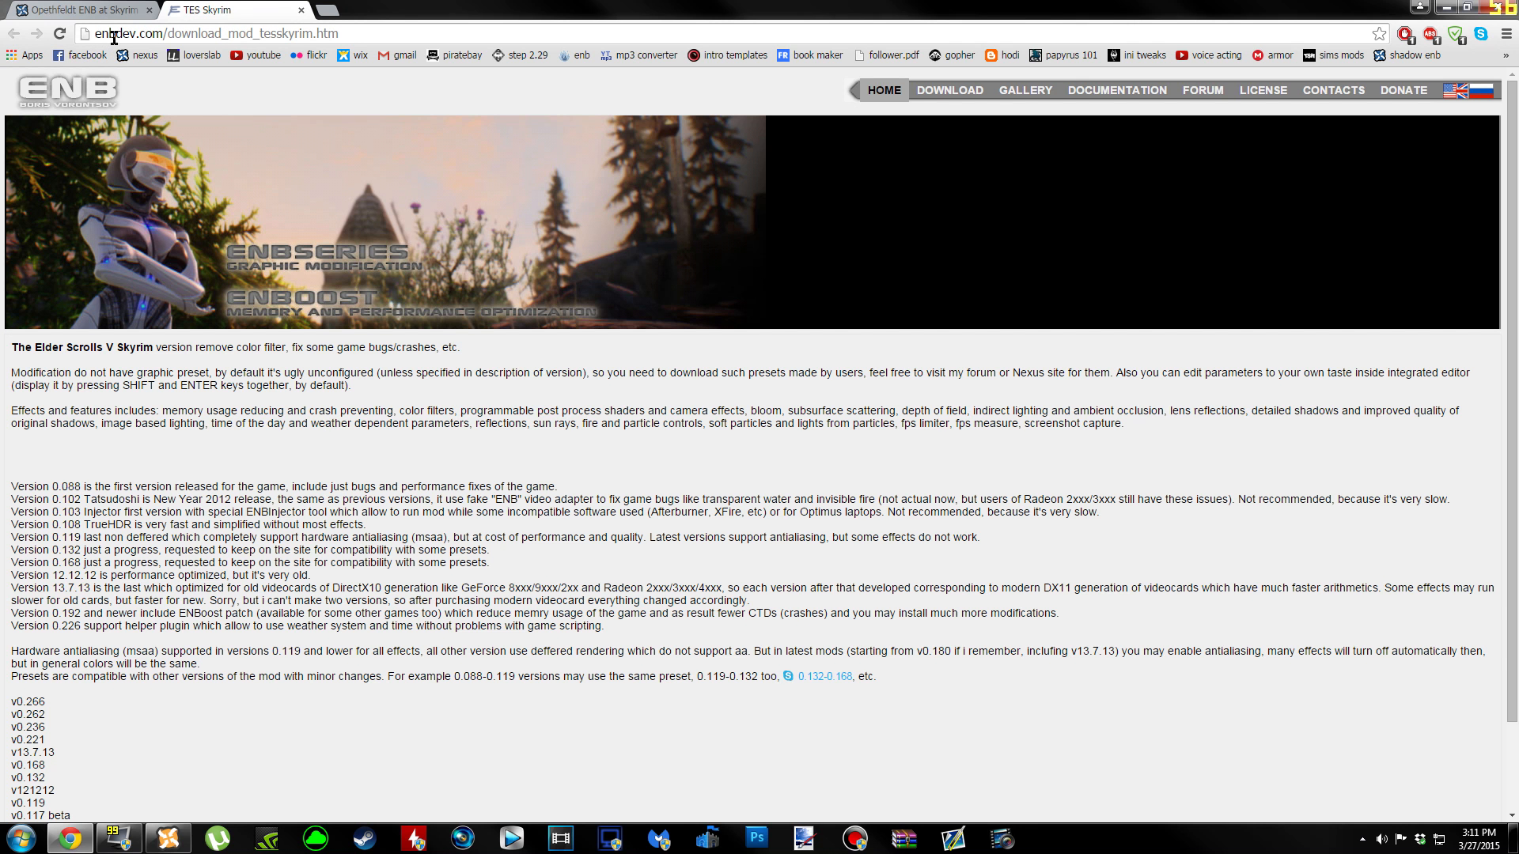
Download ENBSeries v0.236 for TES Skyrim from the version list and open the downloaded archive.
scroll(367, 485, "down", 2)
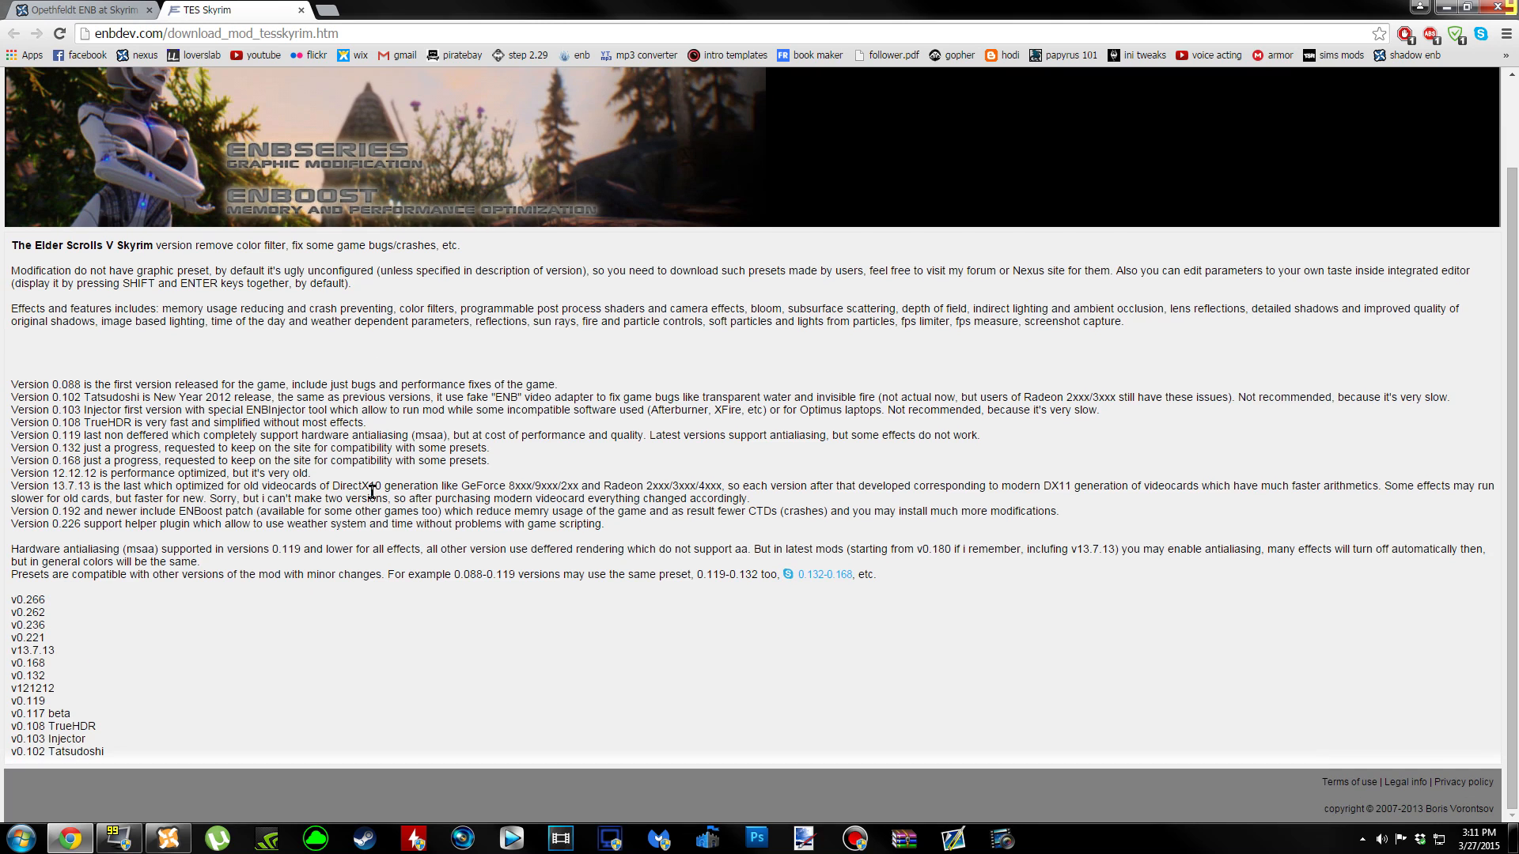
left_click(23, 632)
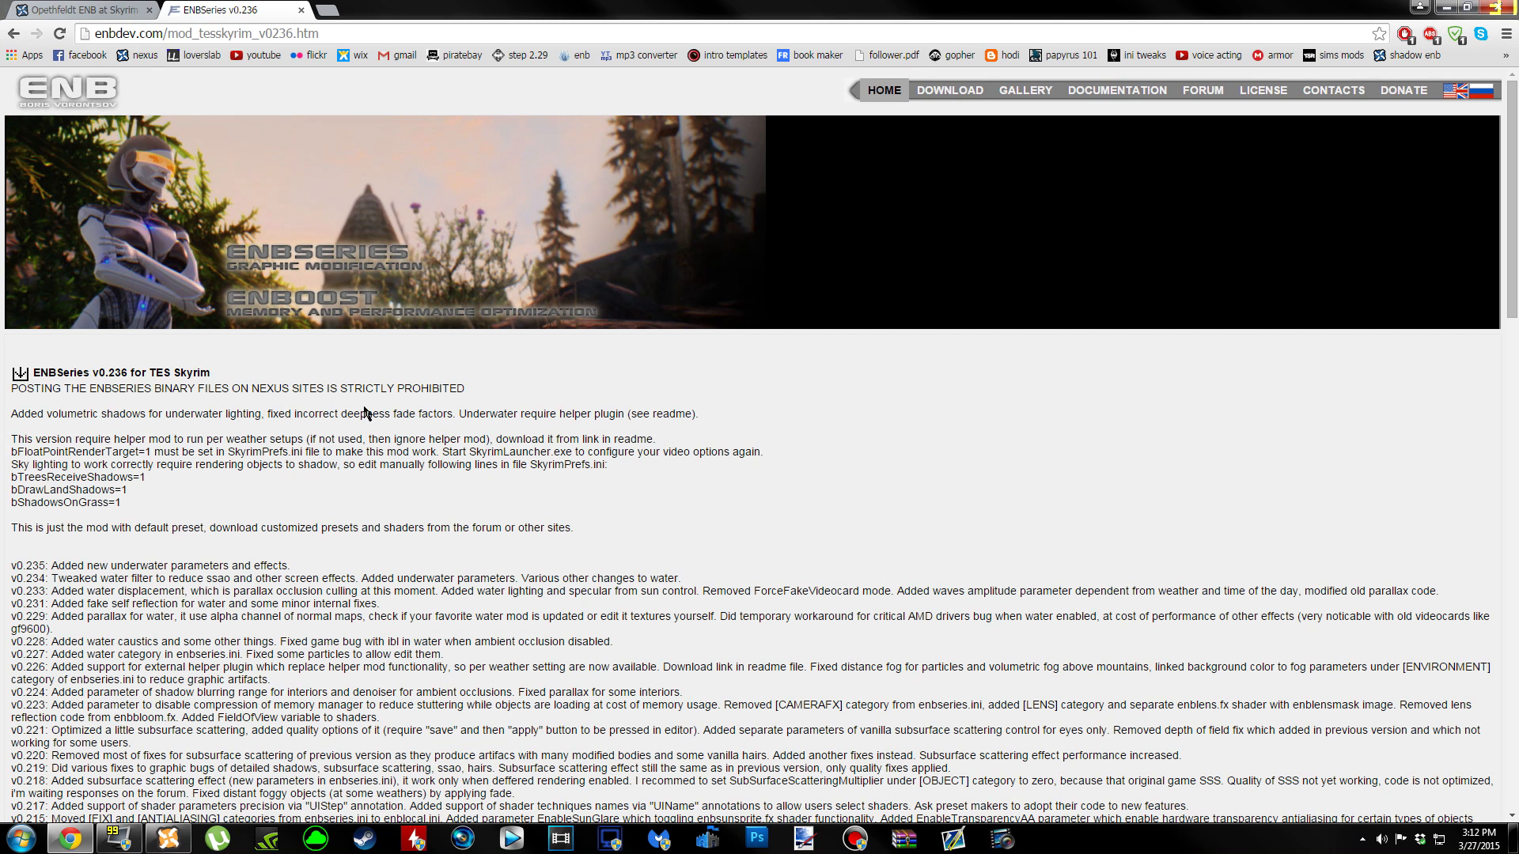
left_click(21, 377)
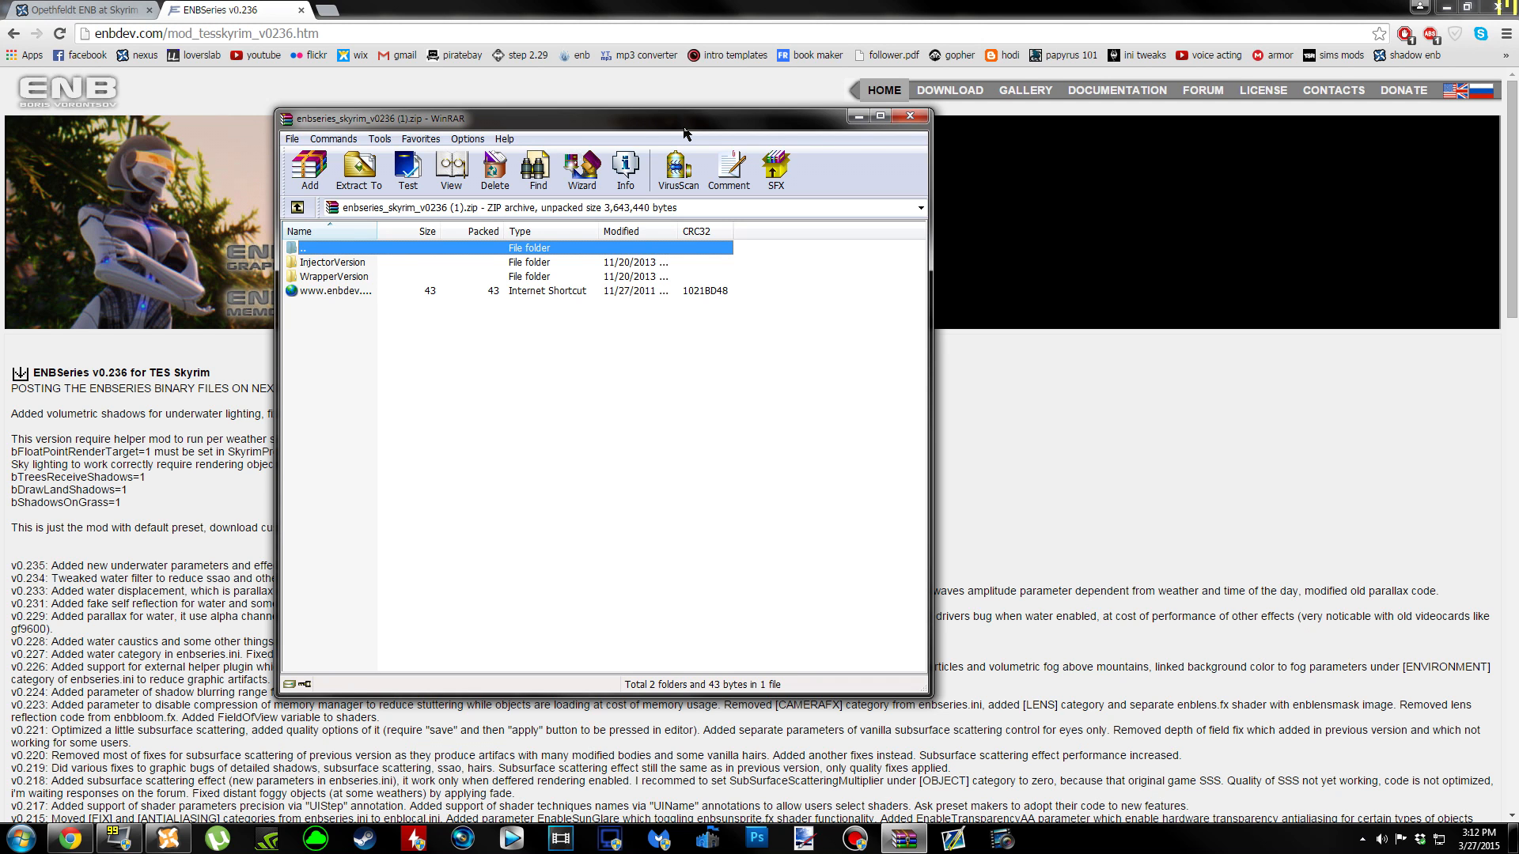
Put the downloaded enbseries_skyrim_v0236 (1).zip from the Downloads folder on the desktop and close WinRAR.
left_click(1447, 7)
left_click(1447, 8)
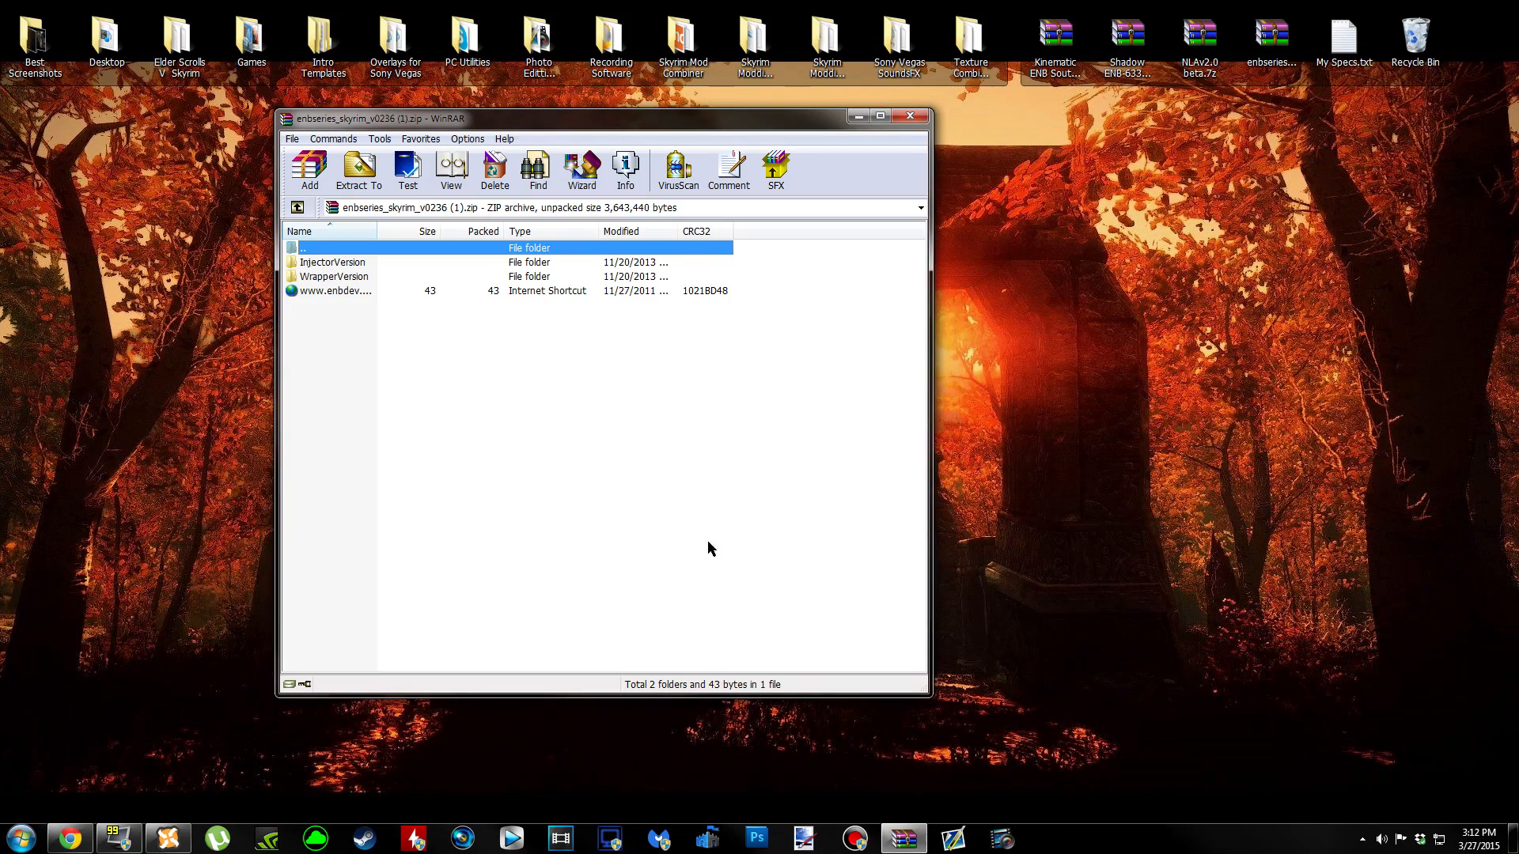
left_click_drag(613, 125, 1009, 127)
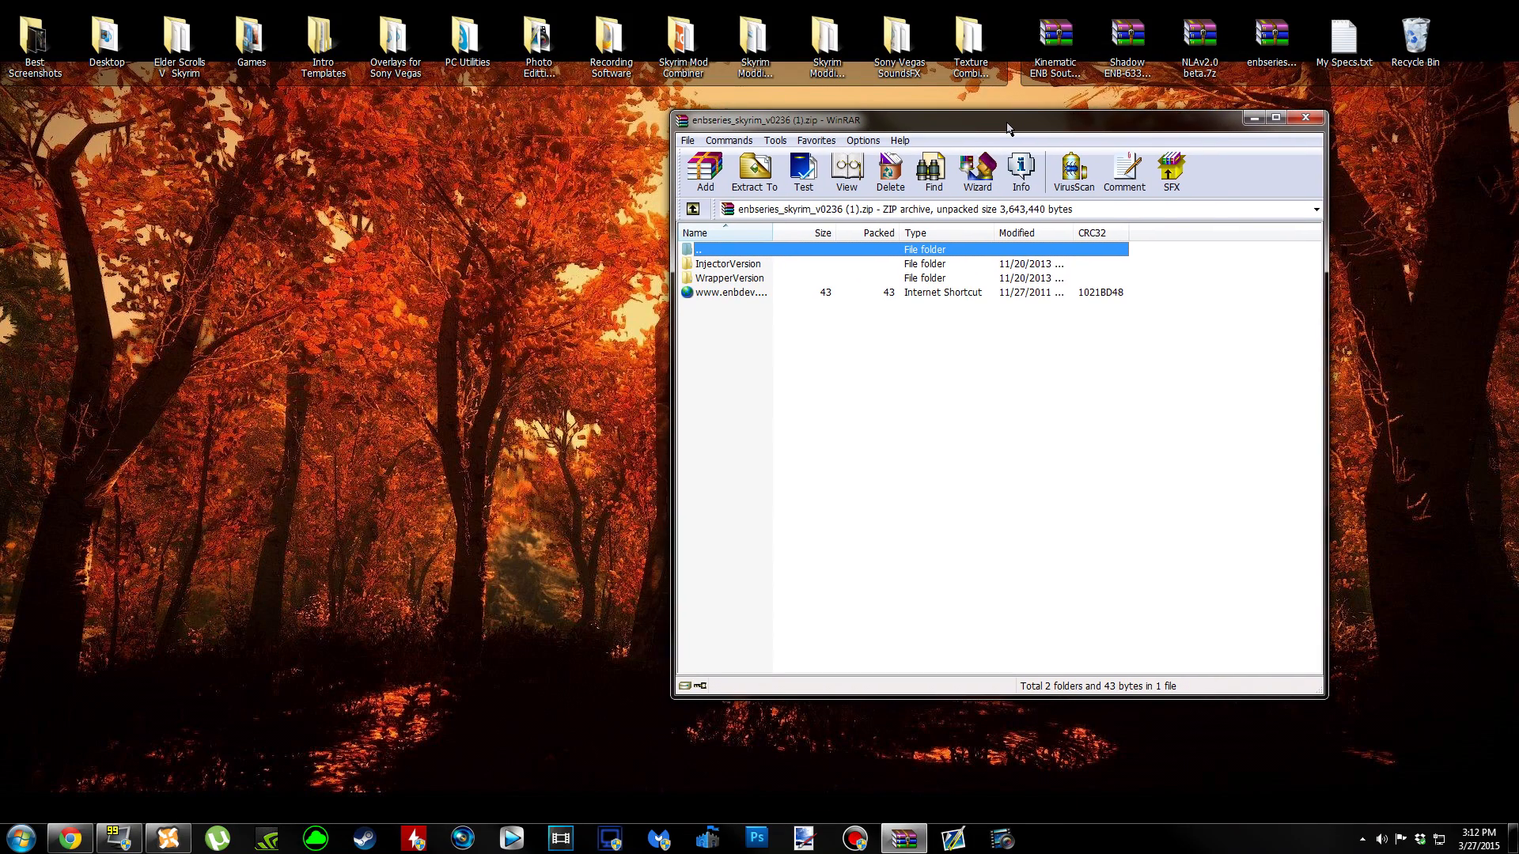
key("BackSpace")
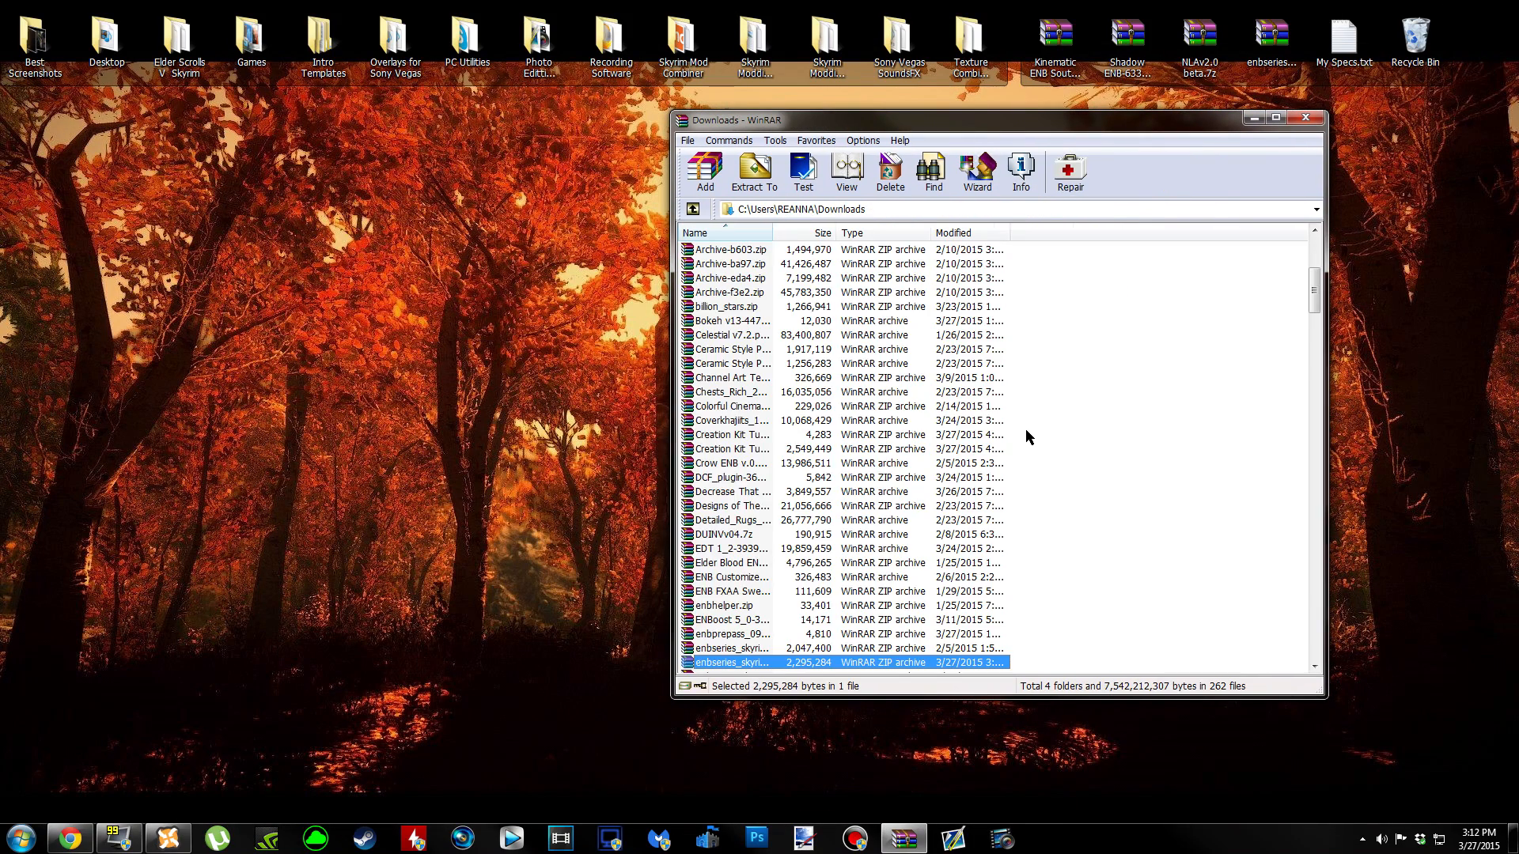
left_click_drag(847, 668, 86, 234)
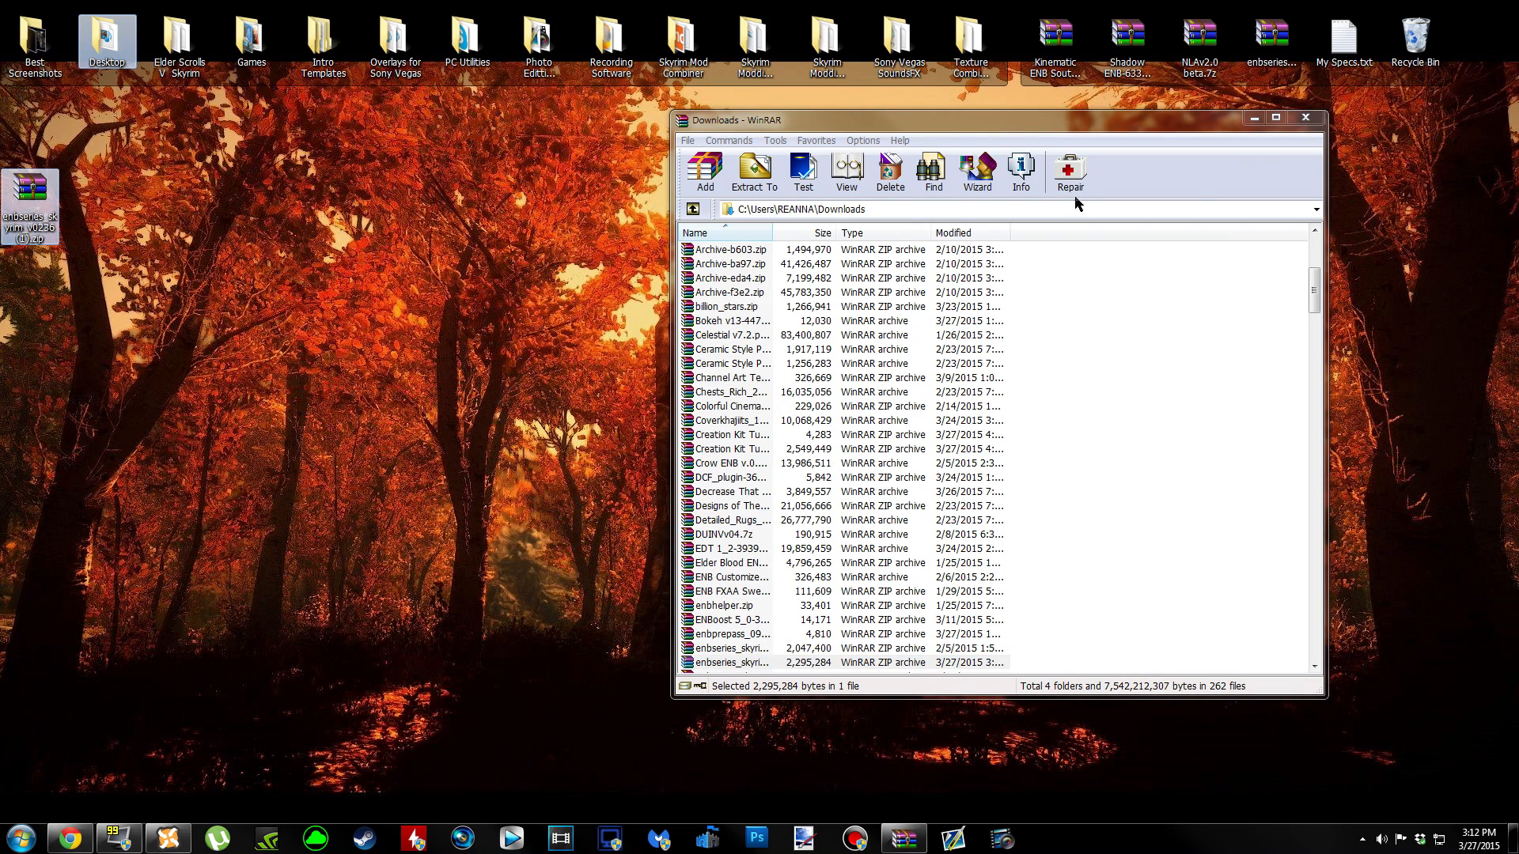
left_click(1304, 118)
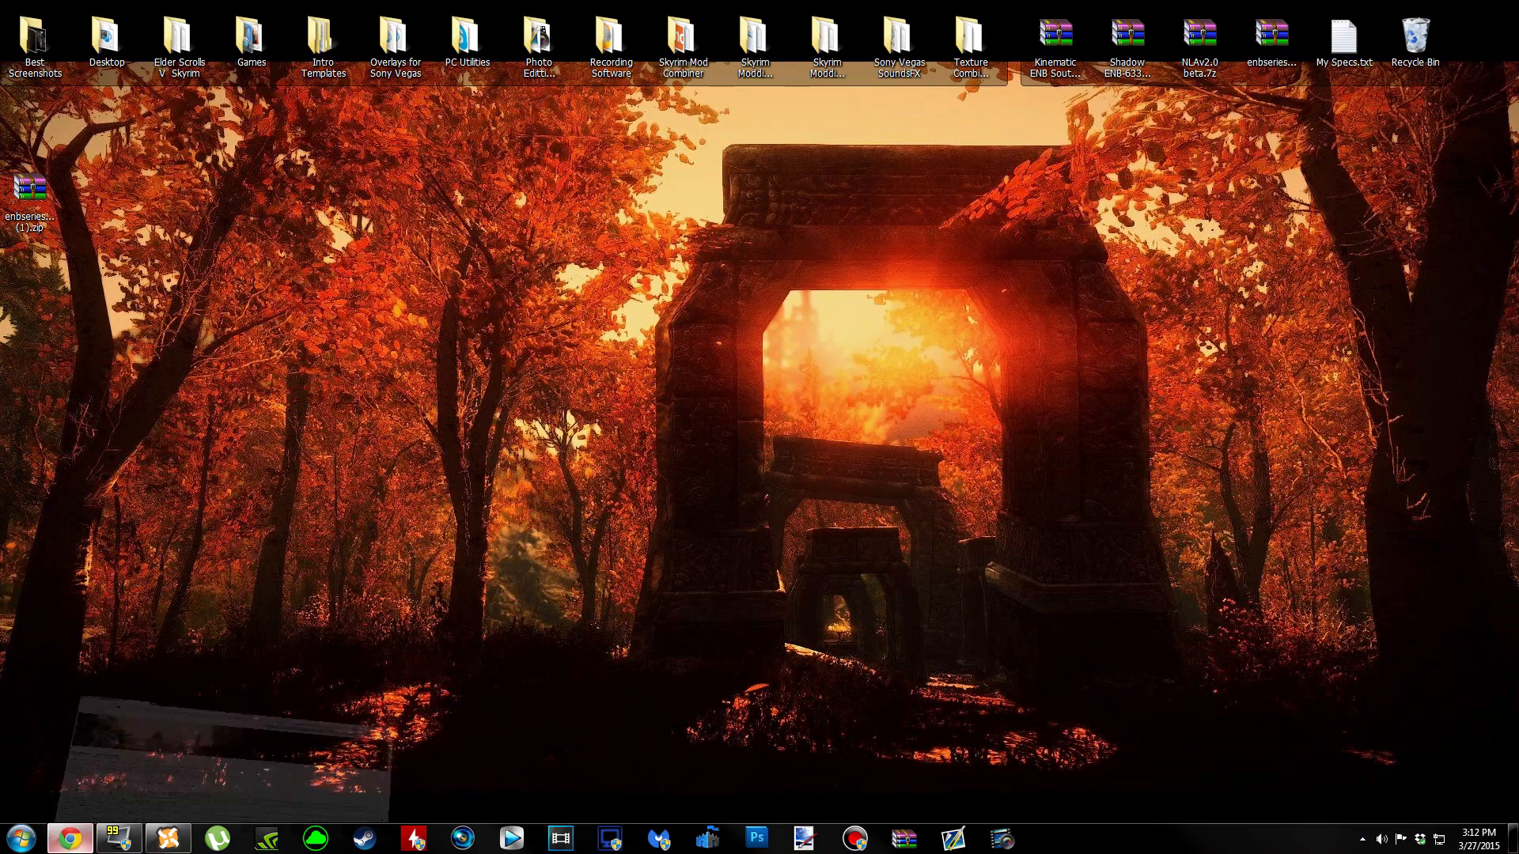
Return to Chrome, close the ENBSeries tab and open the ENB helper link from the mod description in a new tab.
left_click(71, 839)
left_click(303, 10)
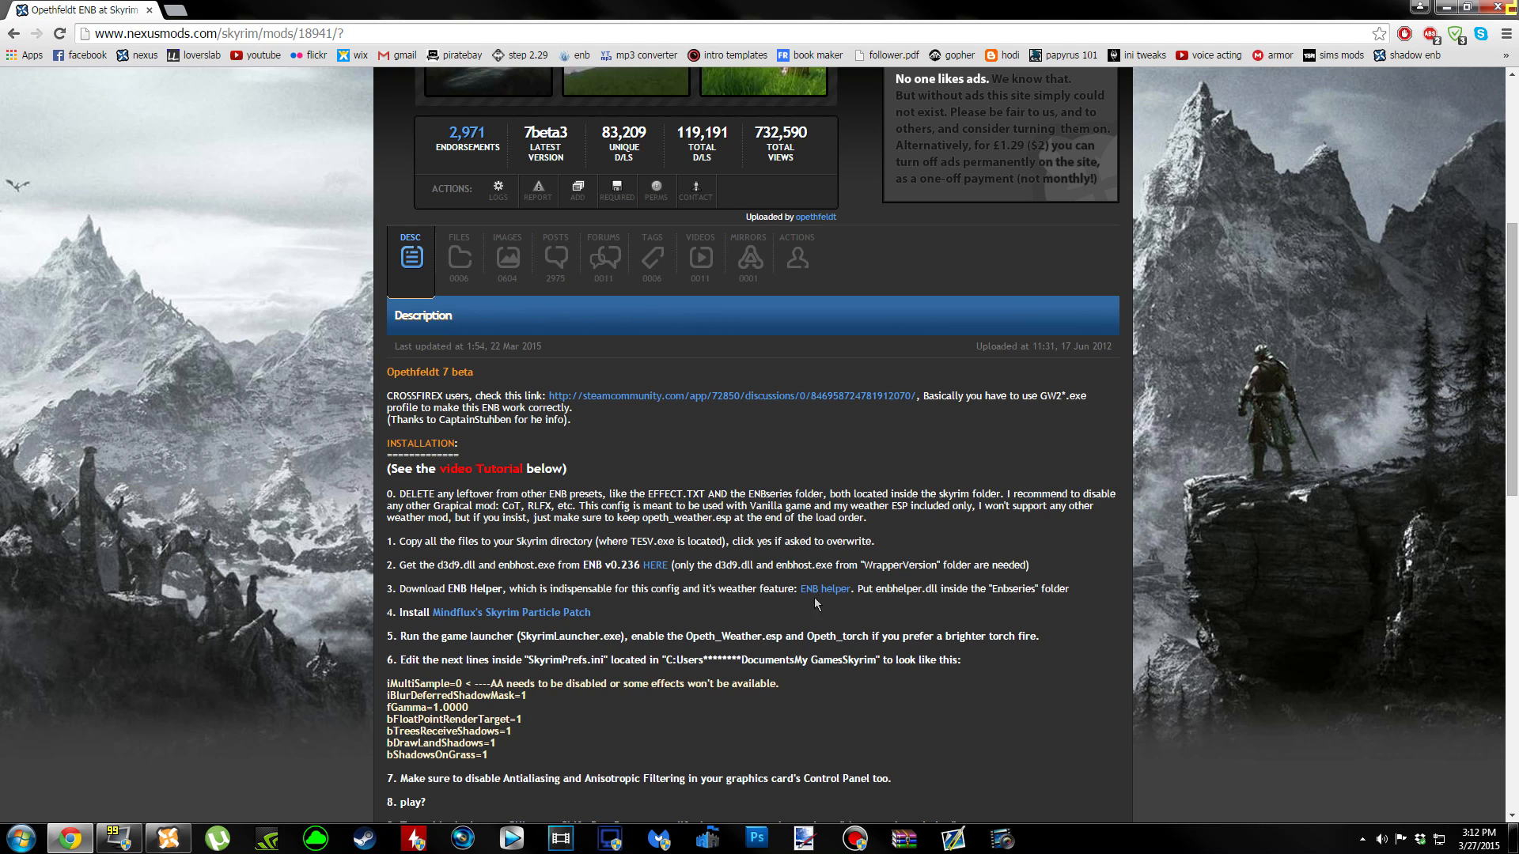
right_click(840, 598)
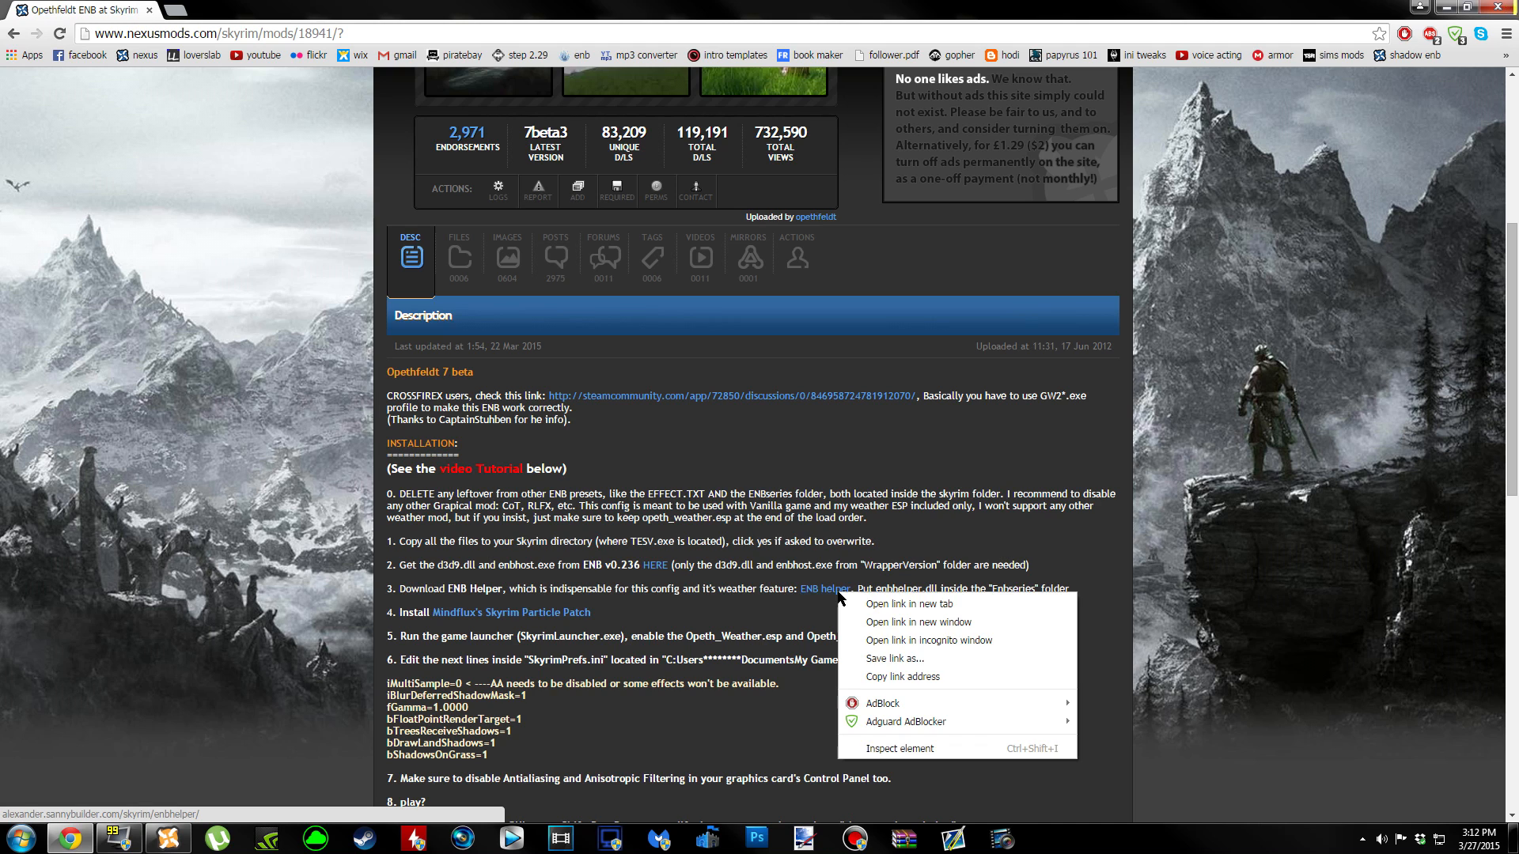
left_click(859, 608)
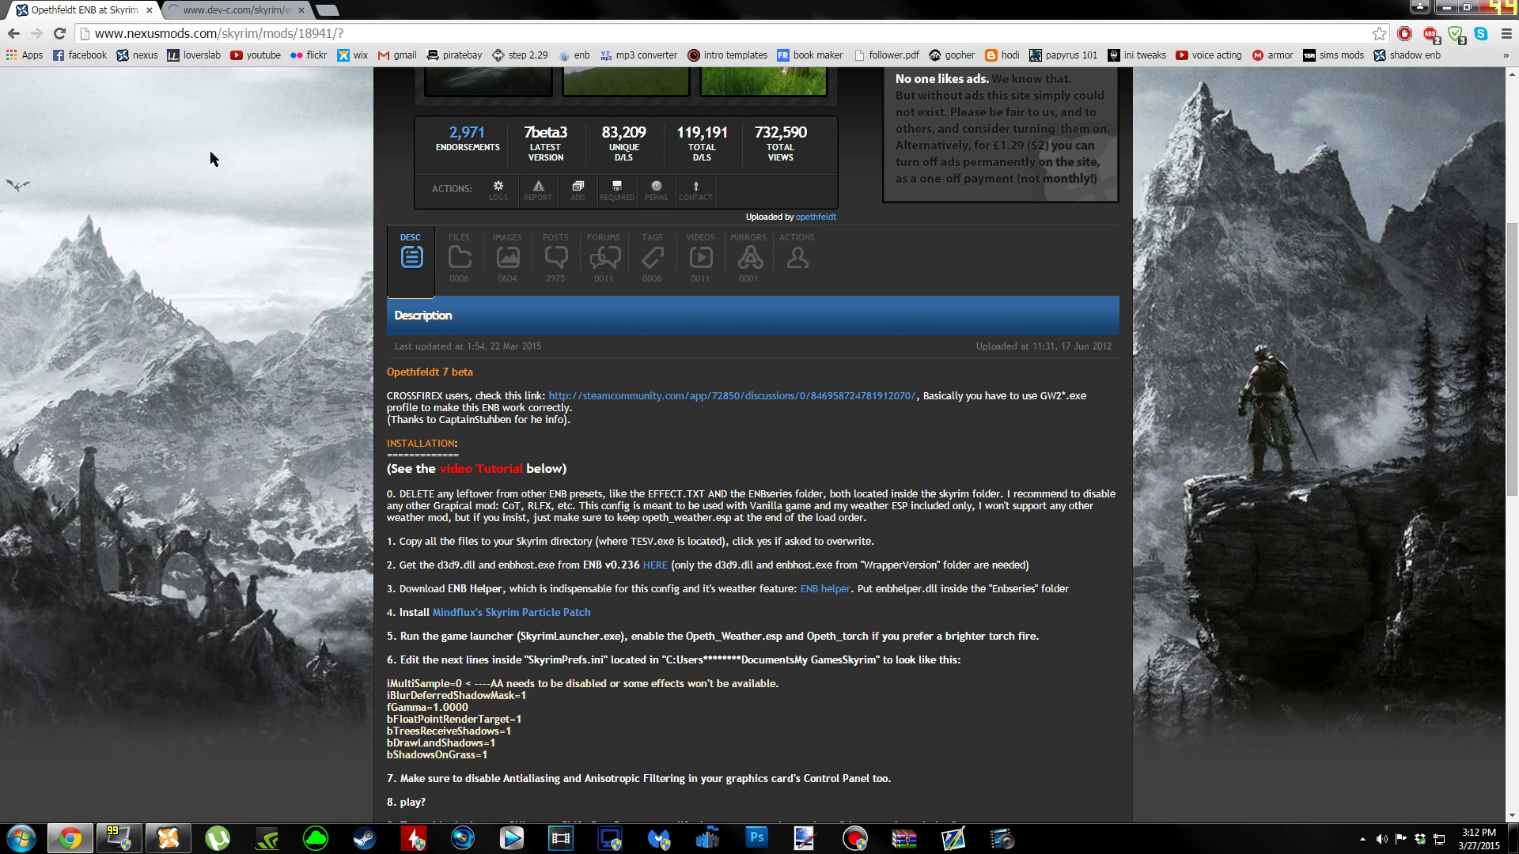
left_click(229, 9)
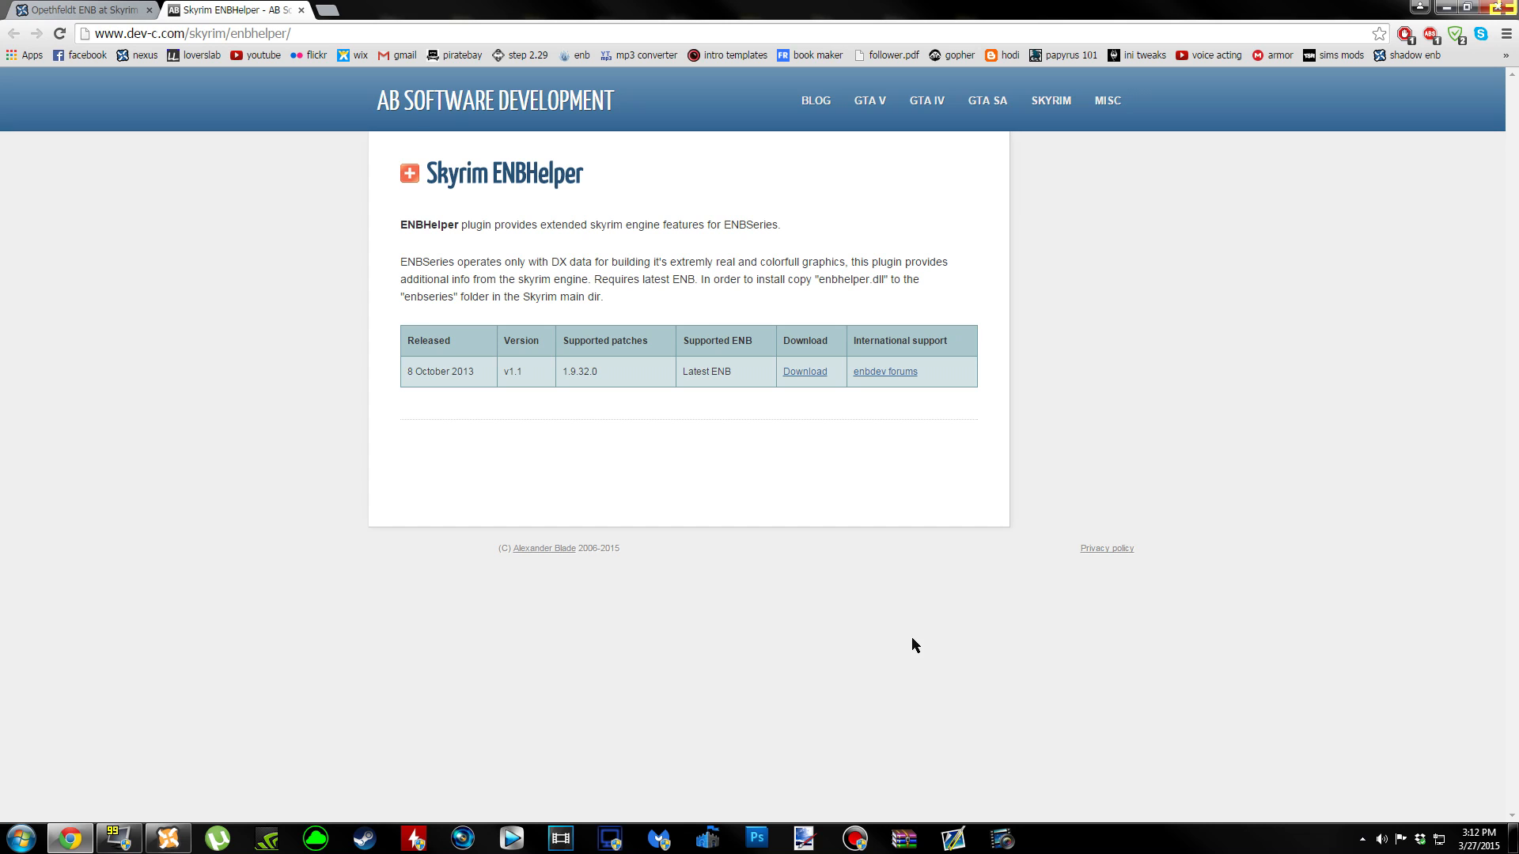
Download the Skyrim ENBHelper v1.1 archive and open enbhelper (1).zip in WinRAR over the desktop.
left_click(818, 373)
left_click(87, 806)
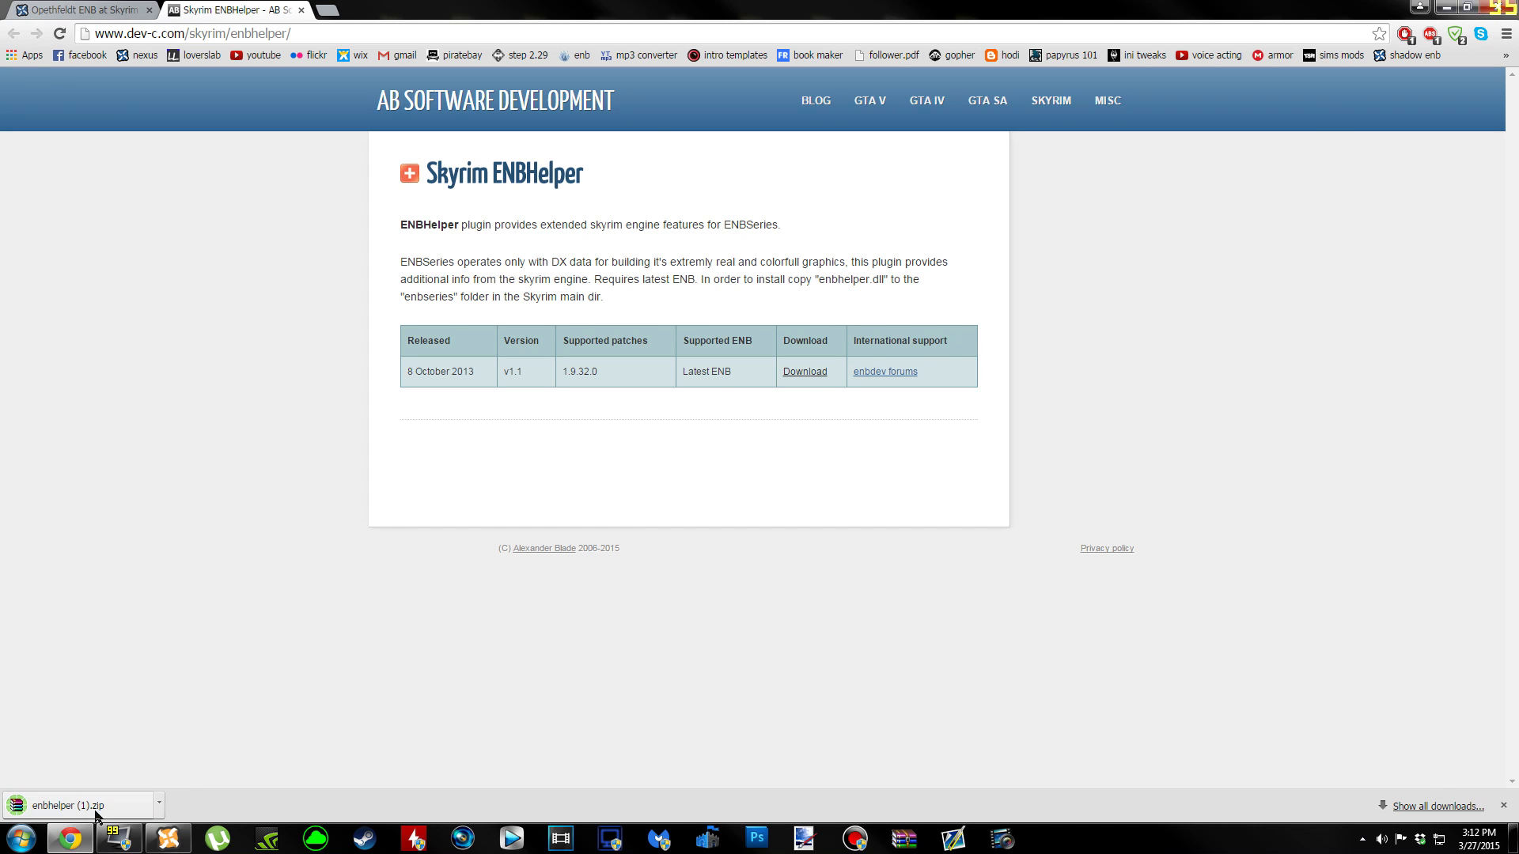
left_click_drag(955, 127, 808, 112)
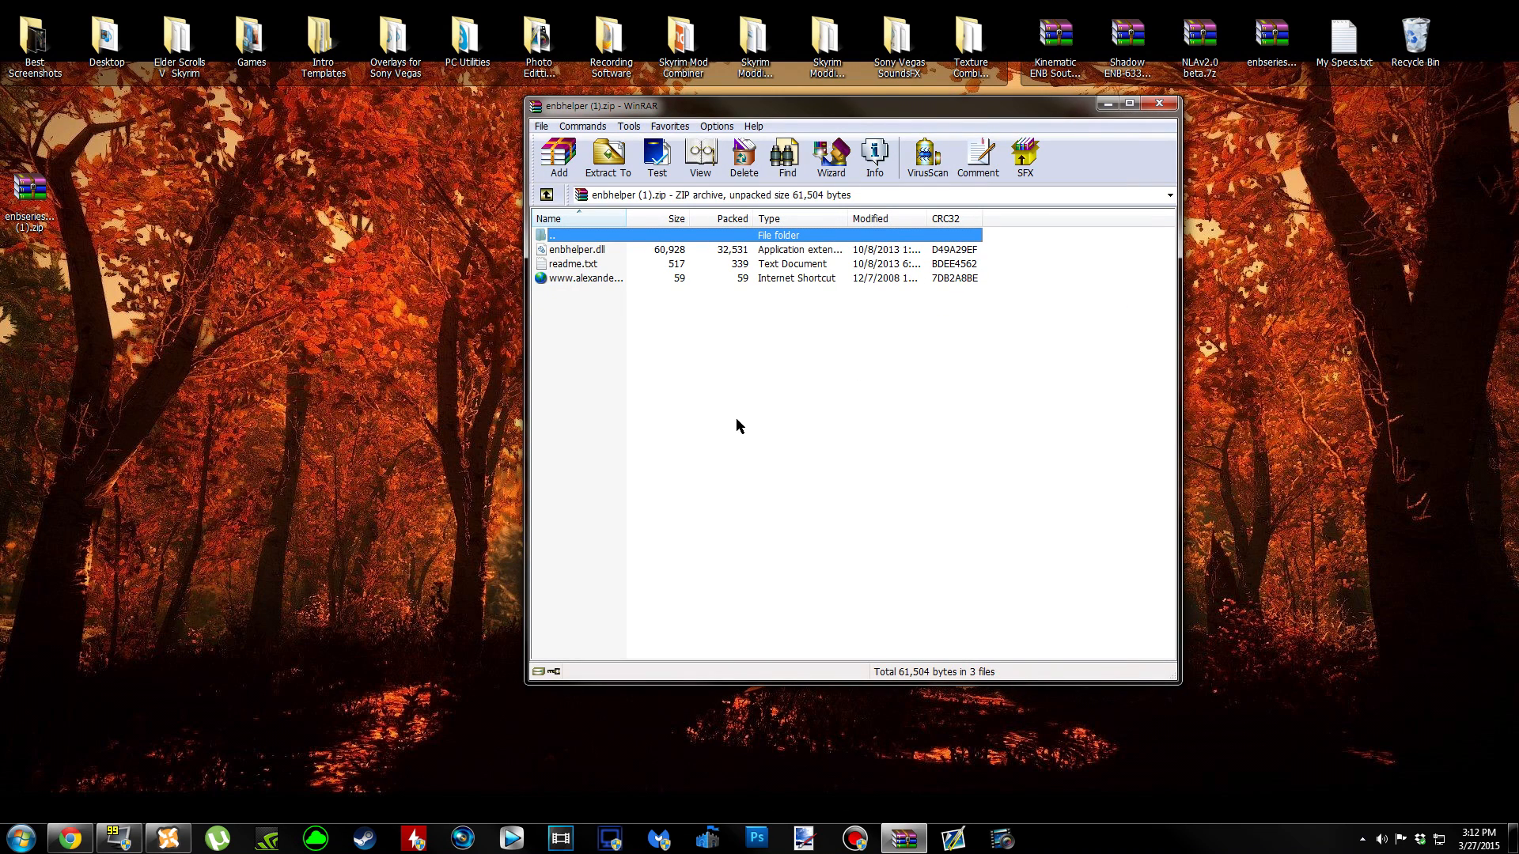
Put the downloaded enbhelper (1).zip from the Downloads folder on the desktop and close WinRAR.
key("BackSpace")
left_click_drag(708, 651, 216, 387)
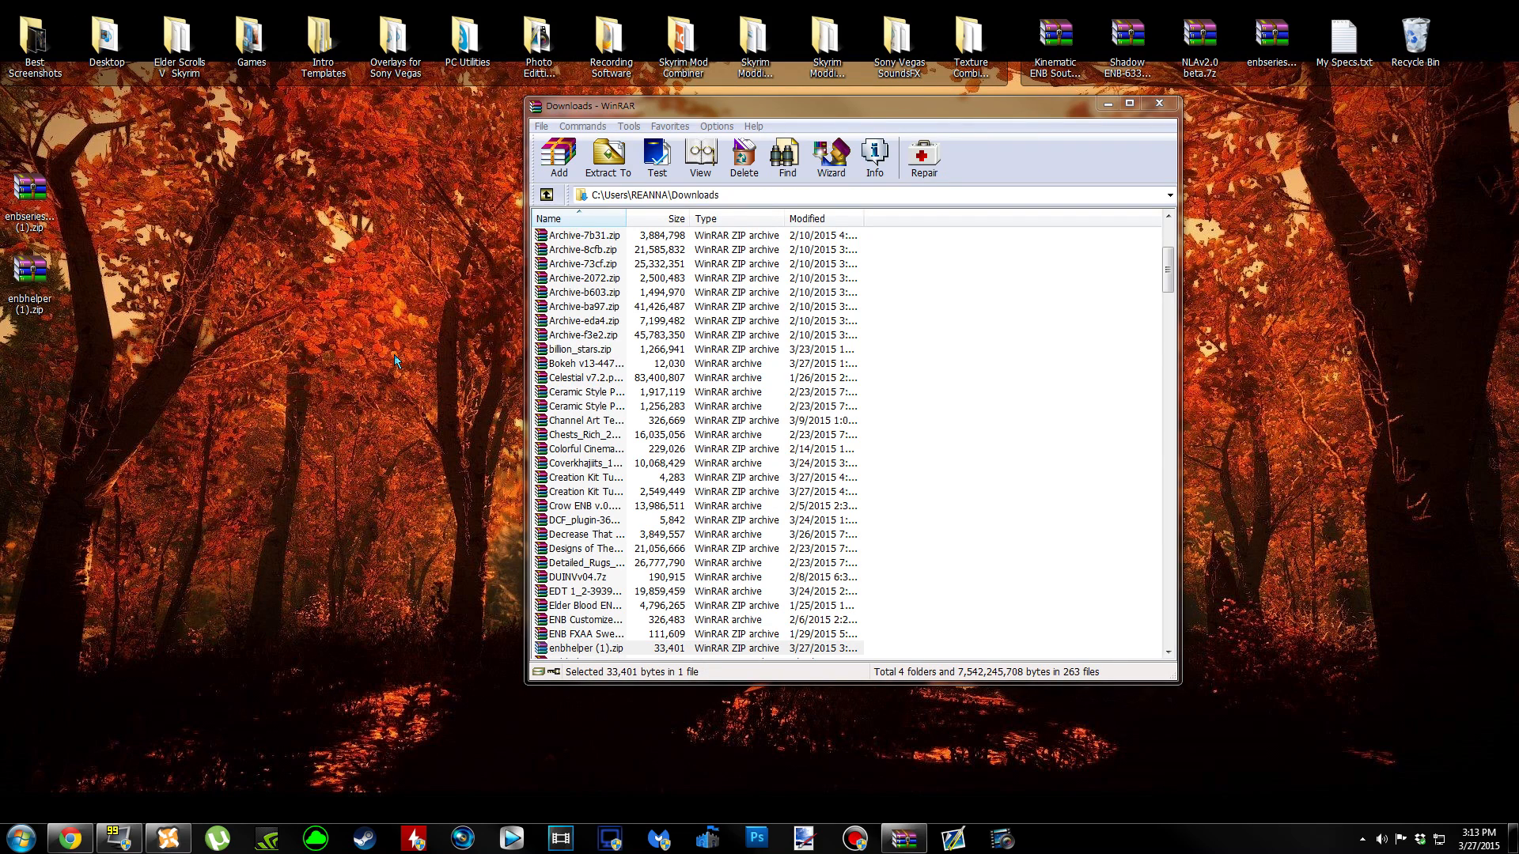
left_click(1159, 104)
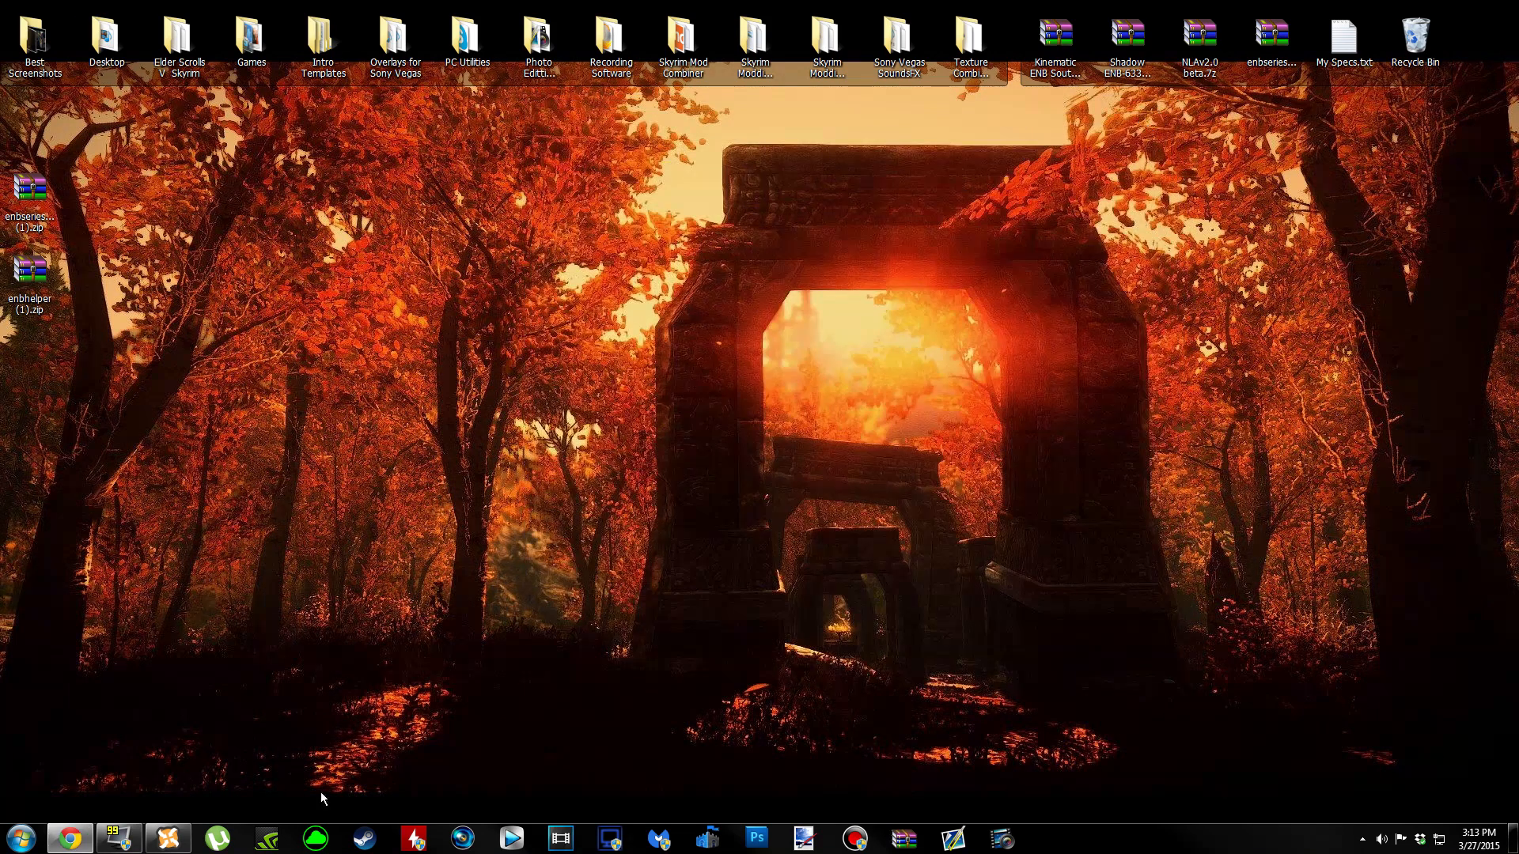
Return to Chrome, close the ENBHelper tab and open the Mindflux's Skyrim Particle Patch link from the mod description in a new tab.
left_click(79, 833)
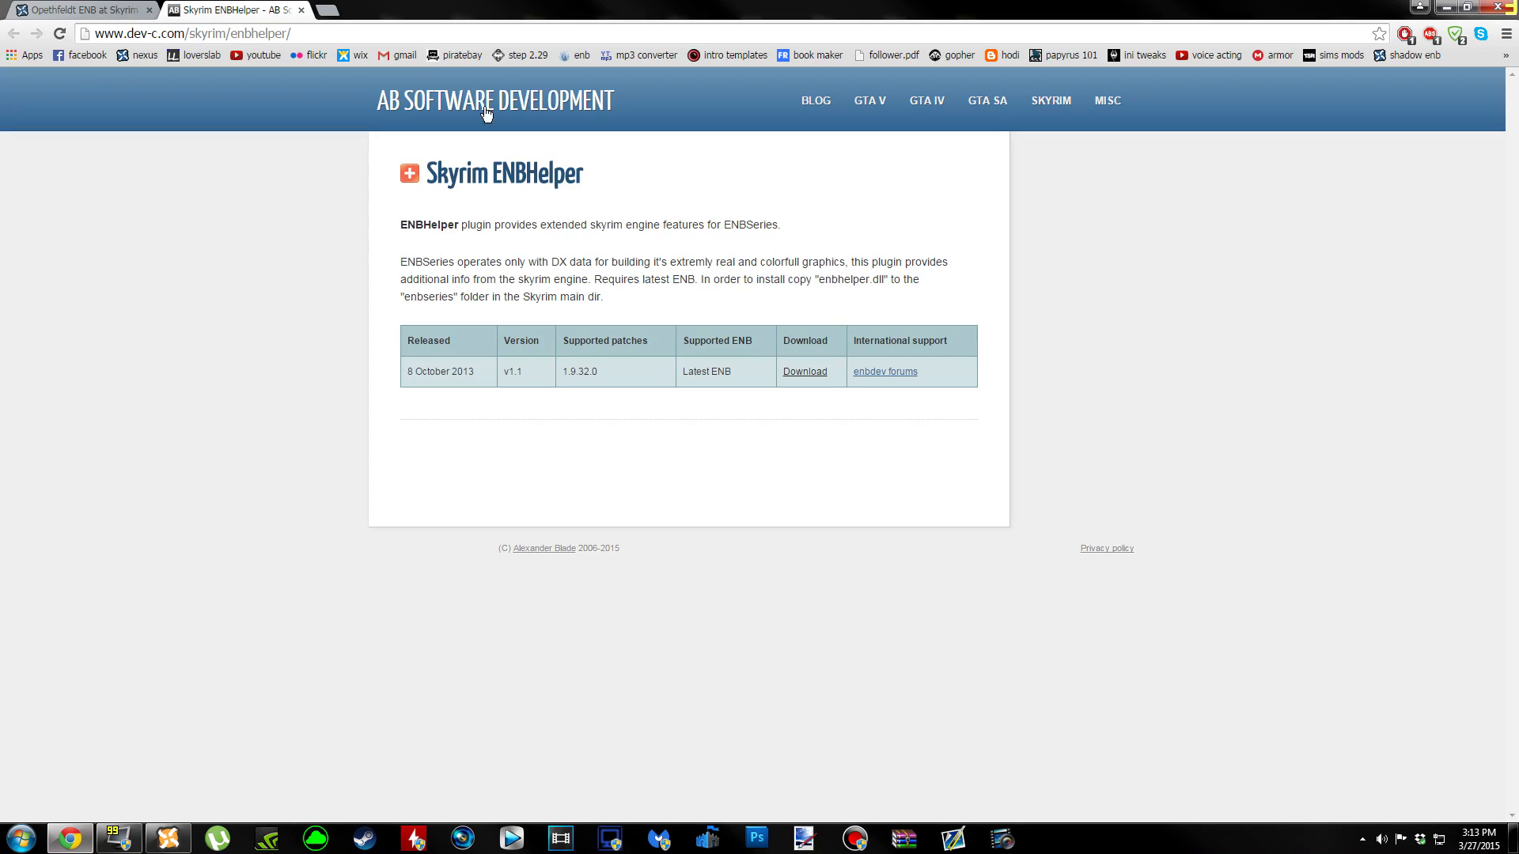
left_click(301, 10)
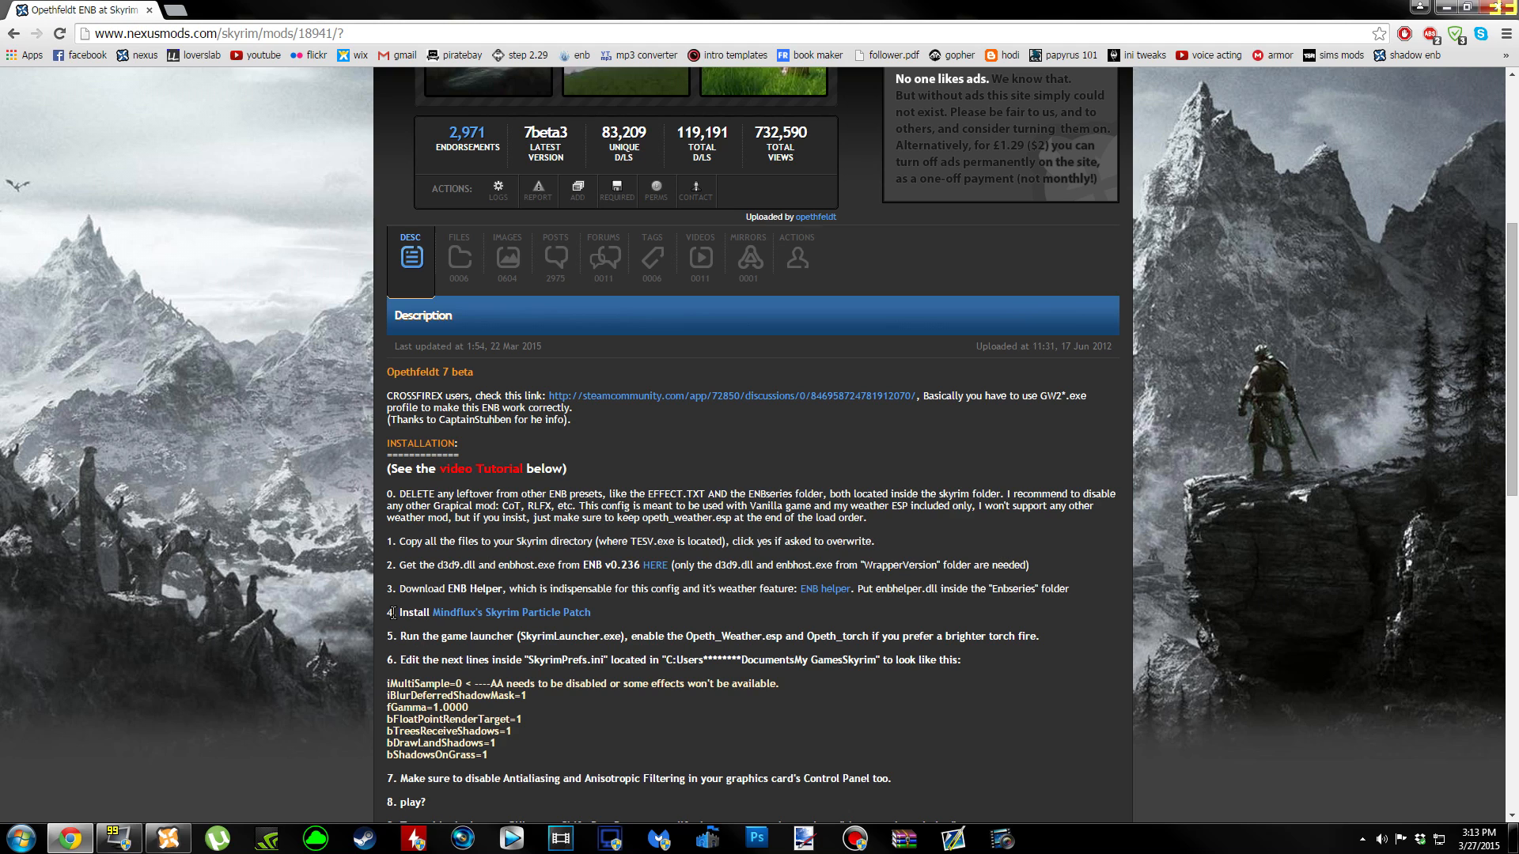
right_click(502, 622)
left_click(563, 629)
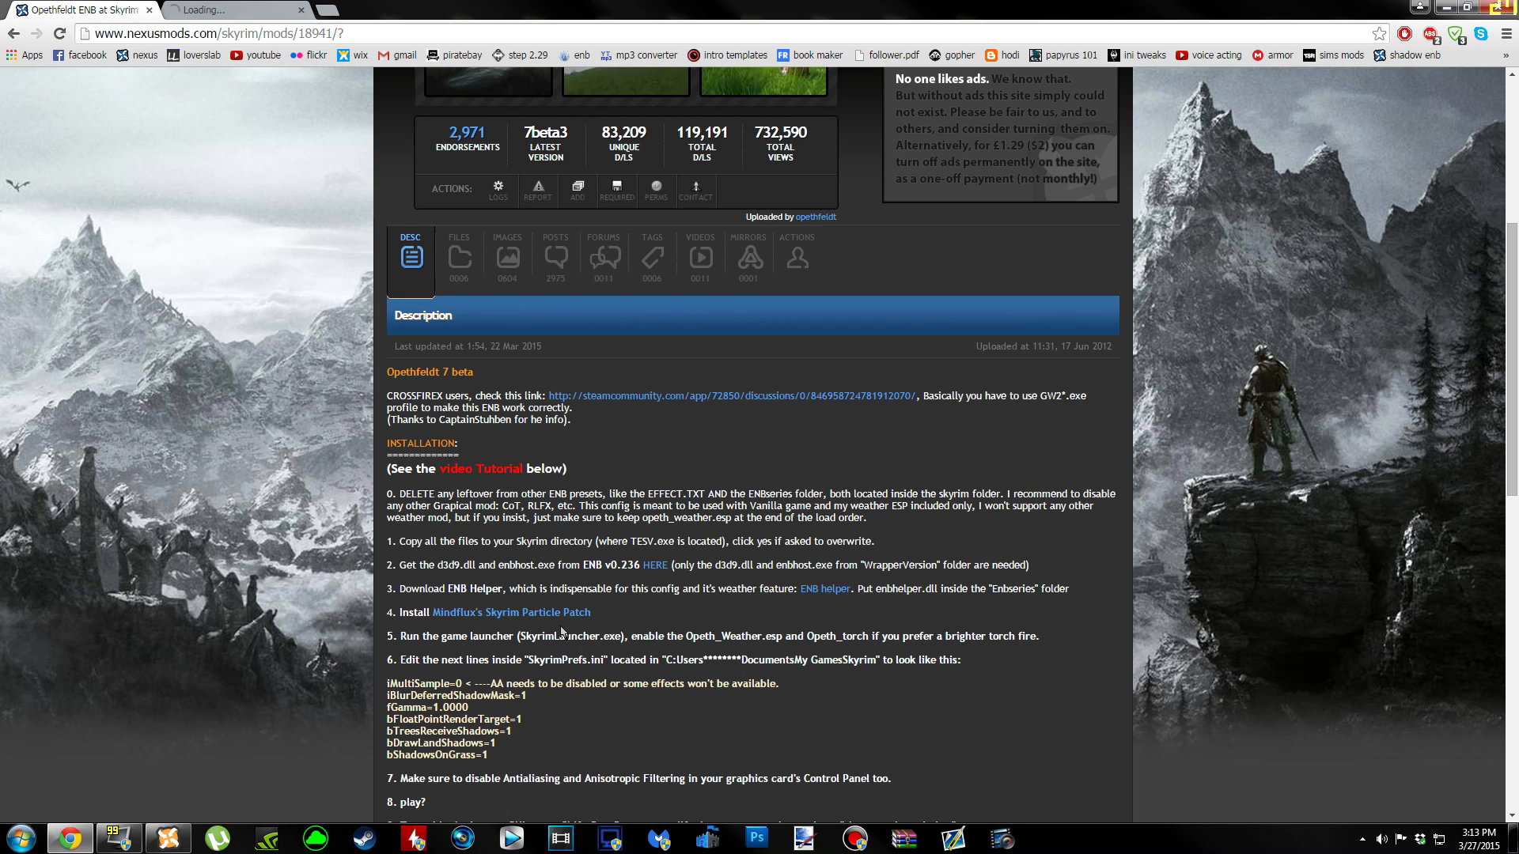
key("ctrl+Tab")
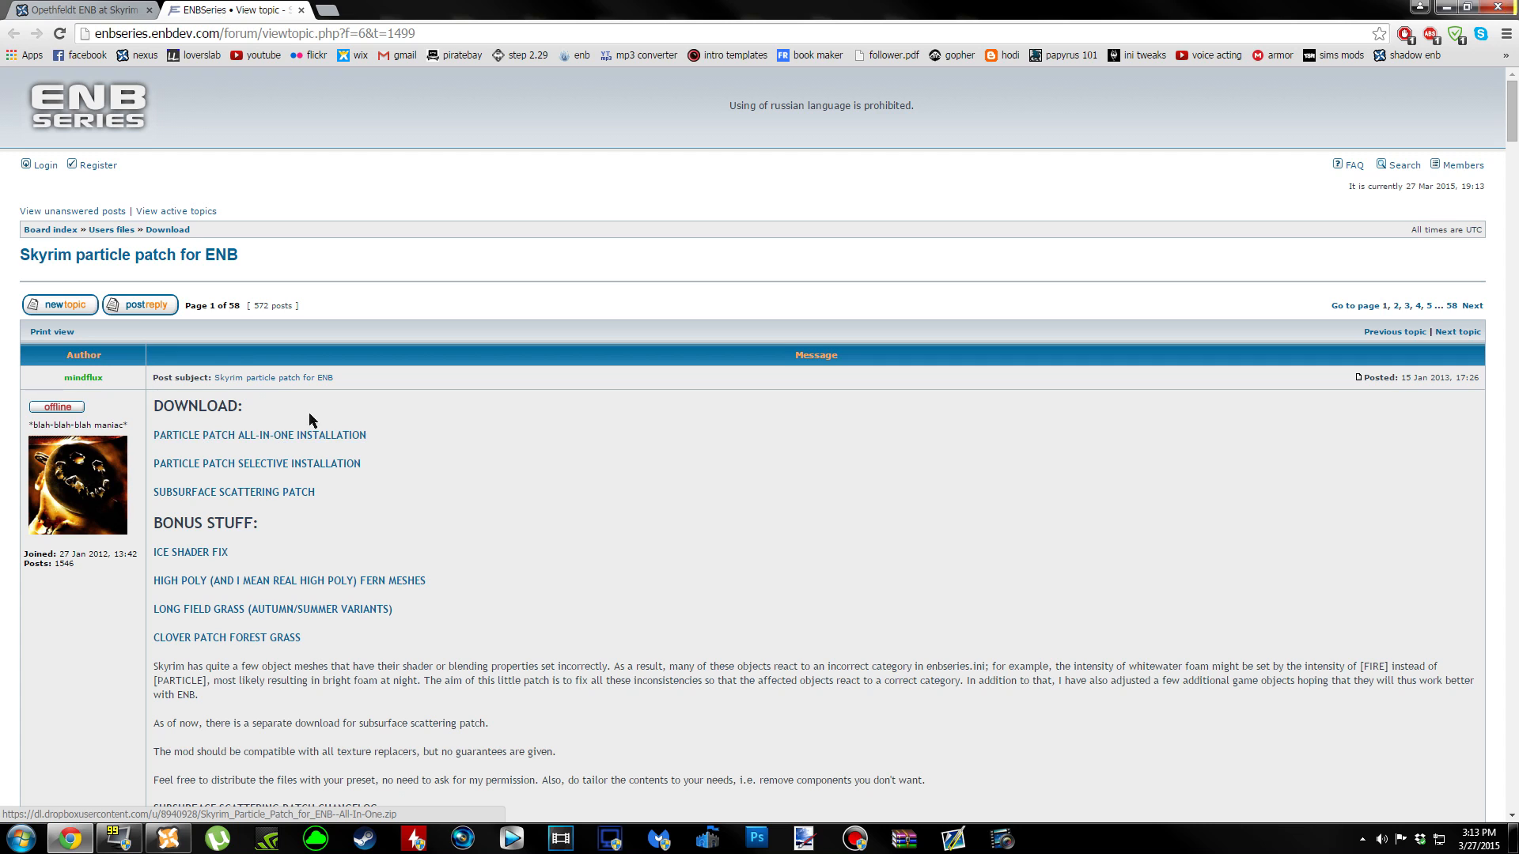
Download the all-in-one particle patch and the subsurface scattering patch, and open the downloaded particle patch archive.
left_click(337, 447)
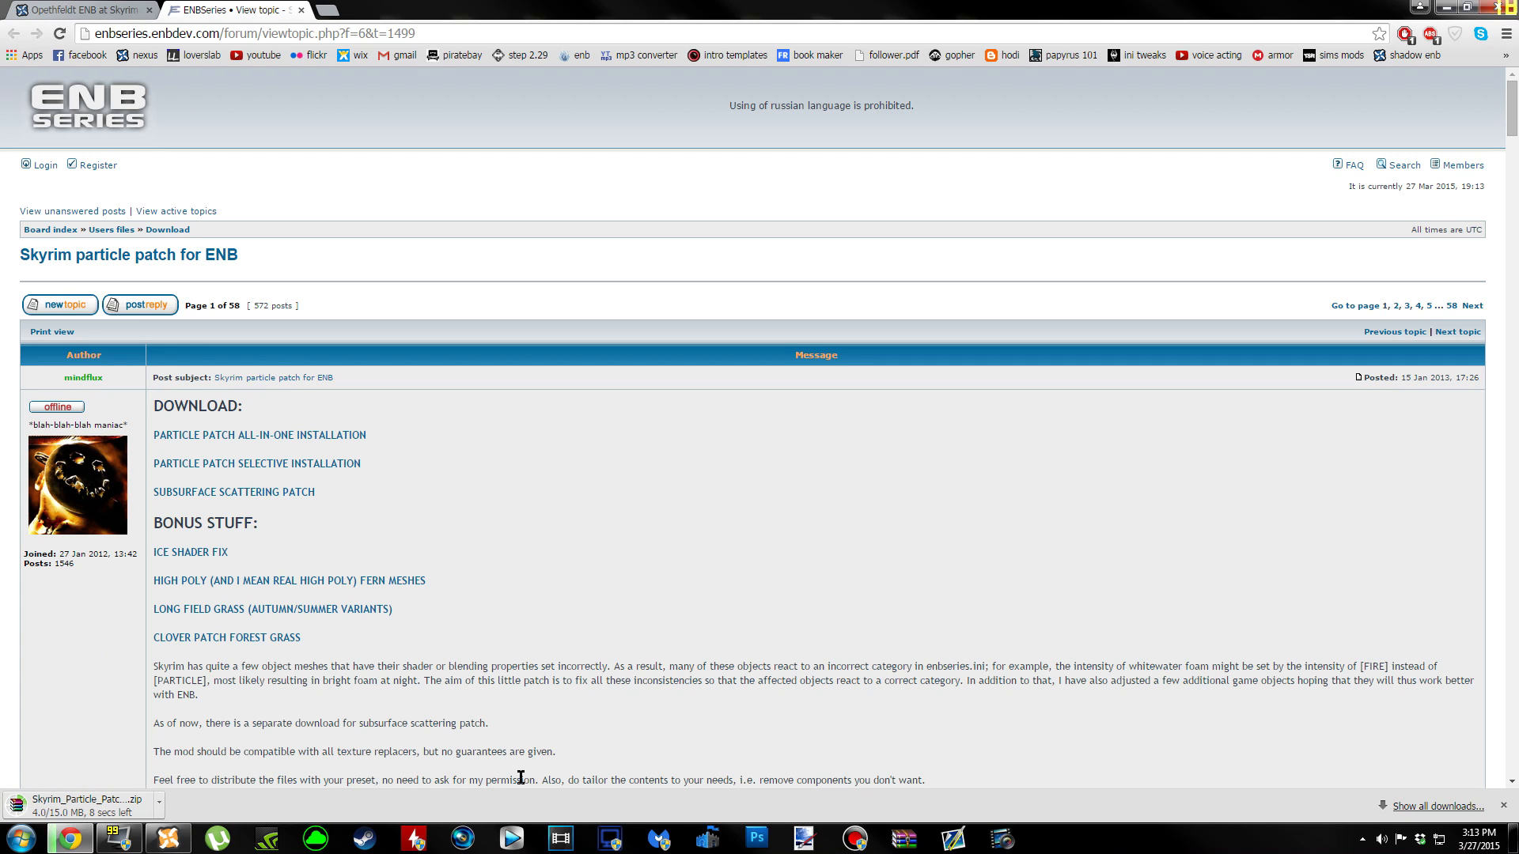
left_click(209, 493)
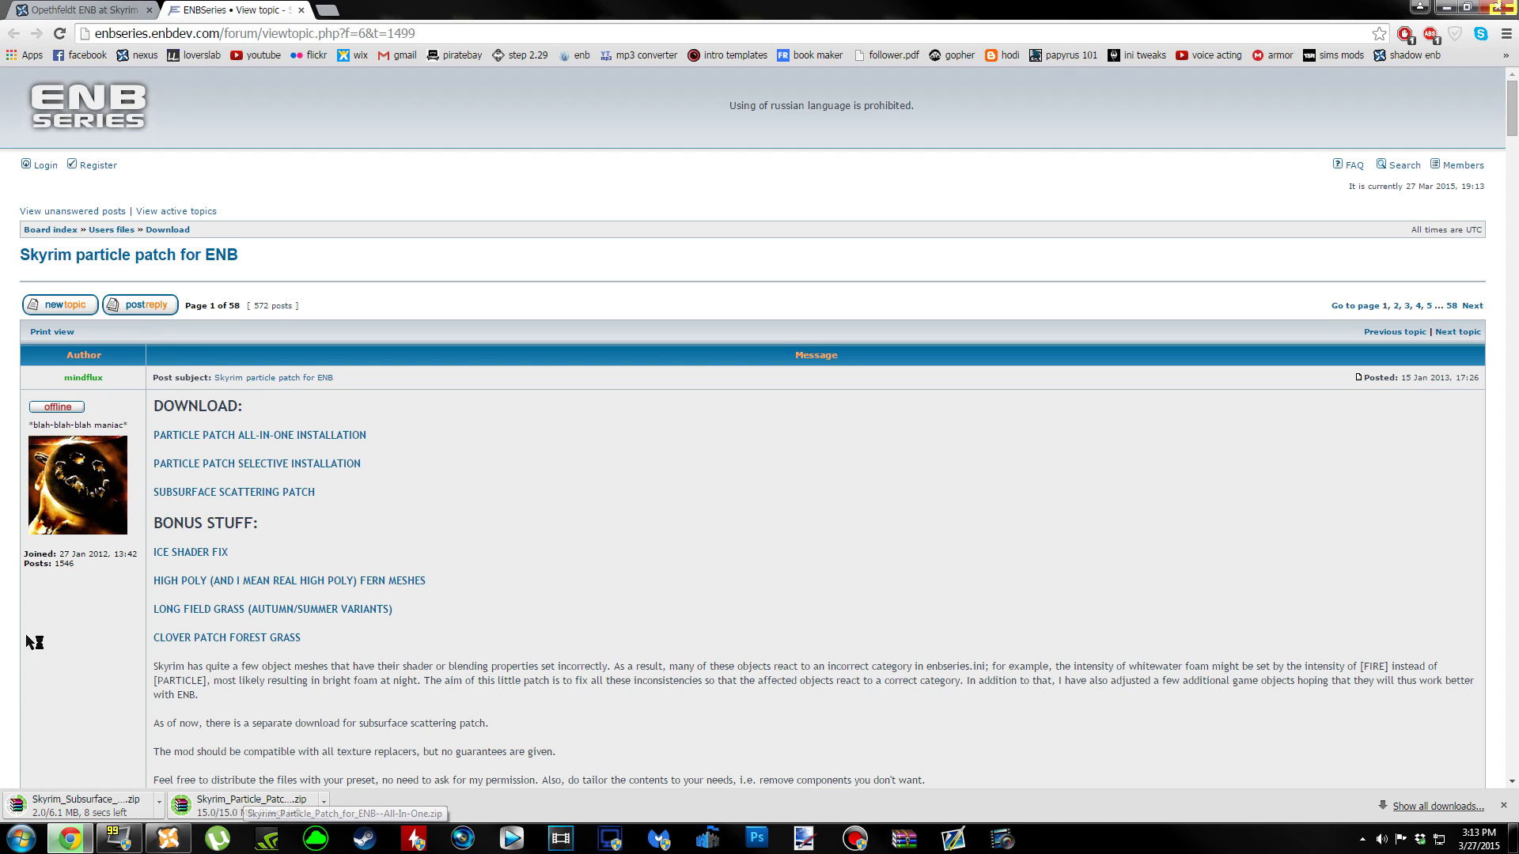
left_click(240, 804)
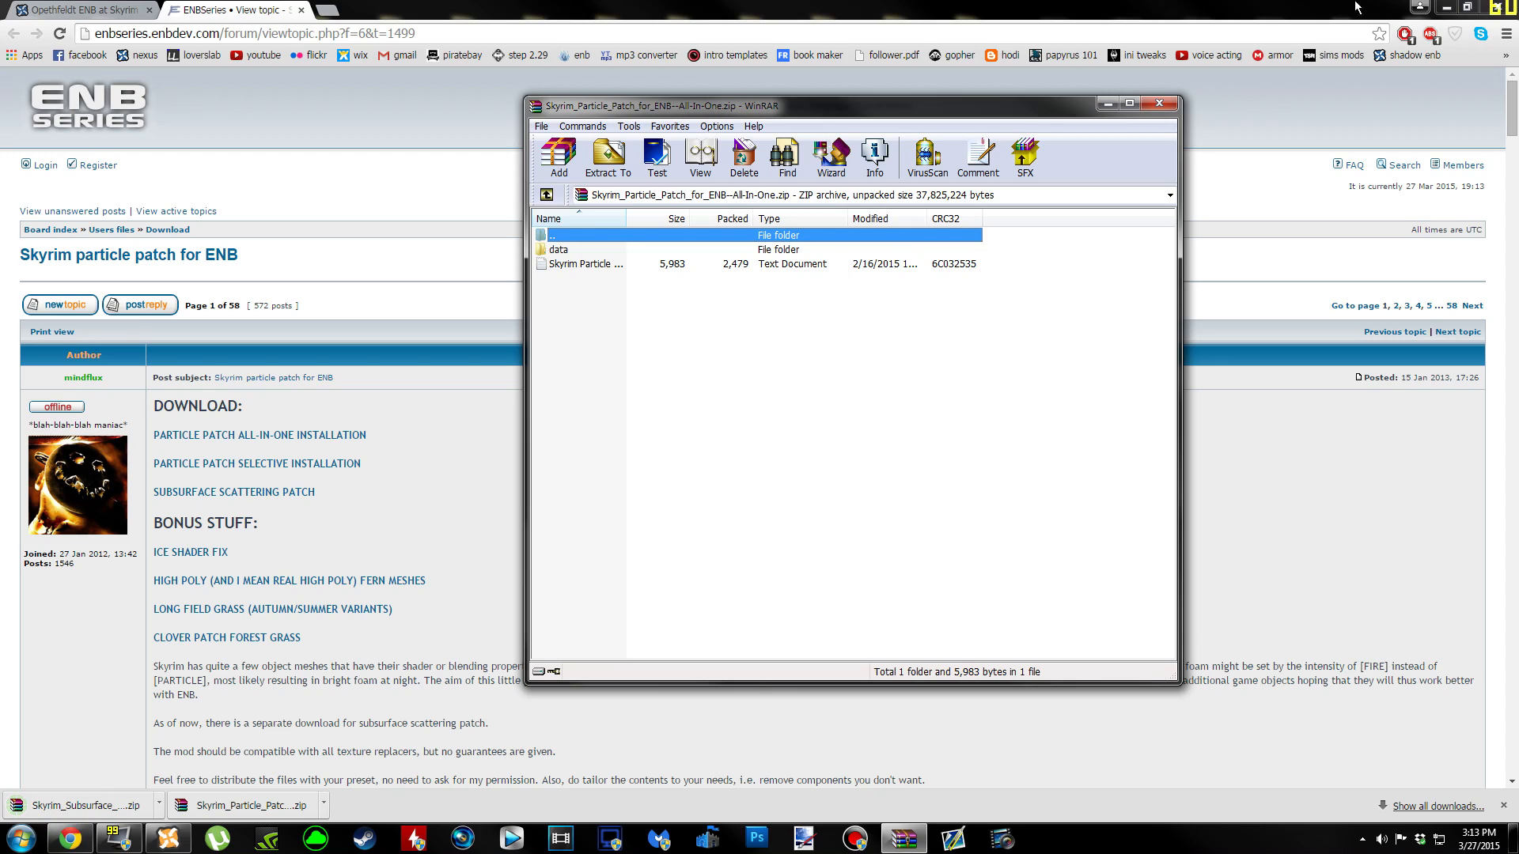
Put Skyrim_Particle_Patch_for_ENB--All-In-One.zip from the Downloads folder on the desktop and close WinRAR.
left_click(1446, 7)
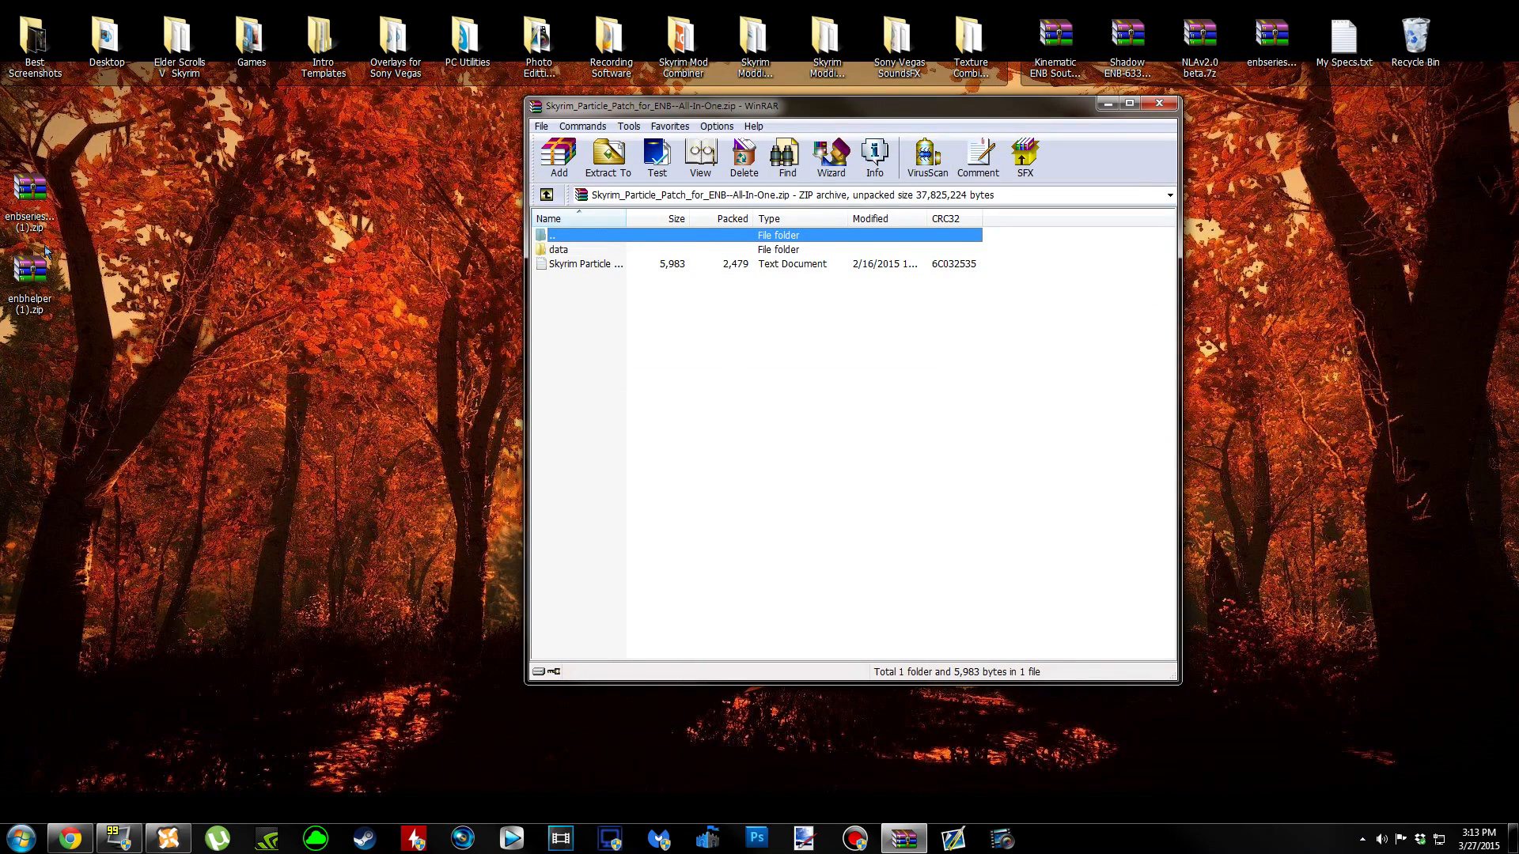
key("BackSpace")
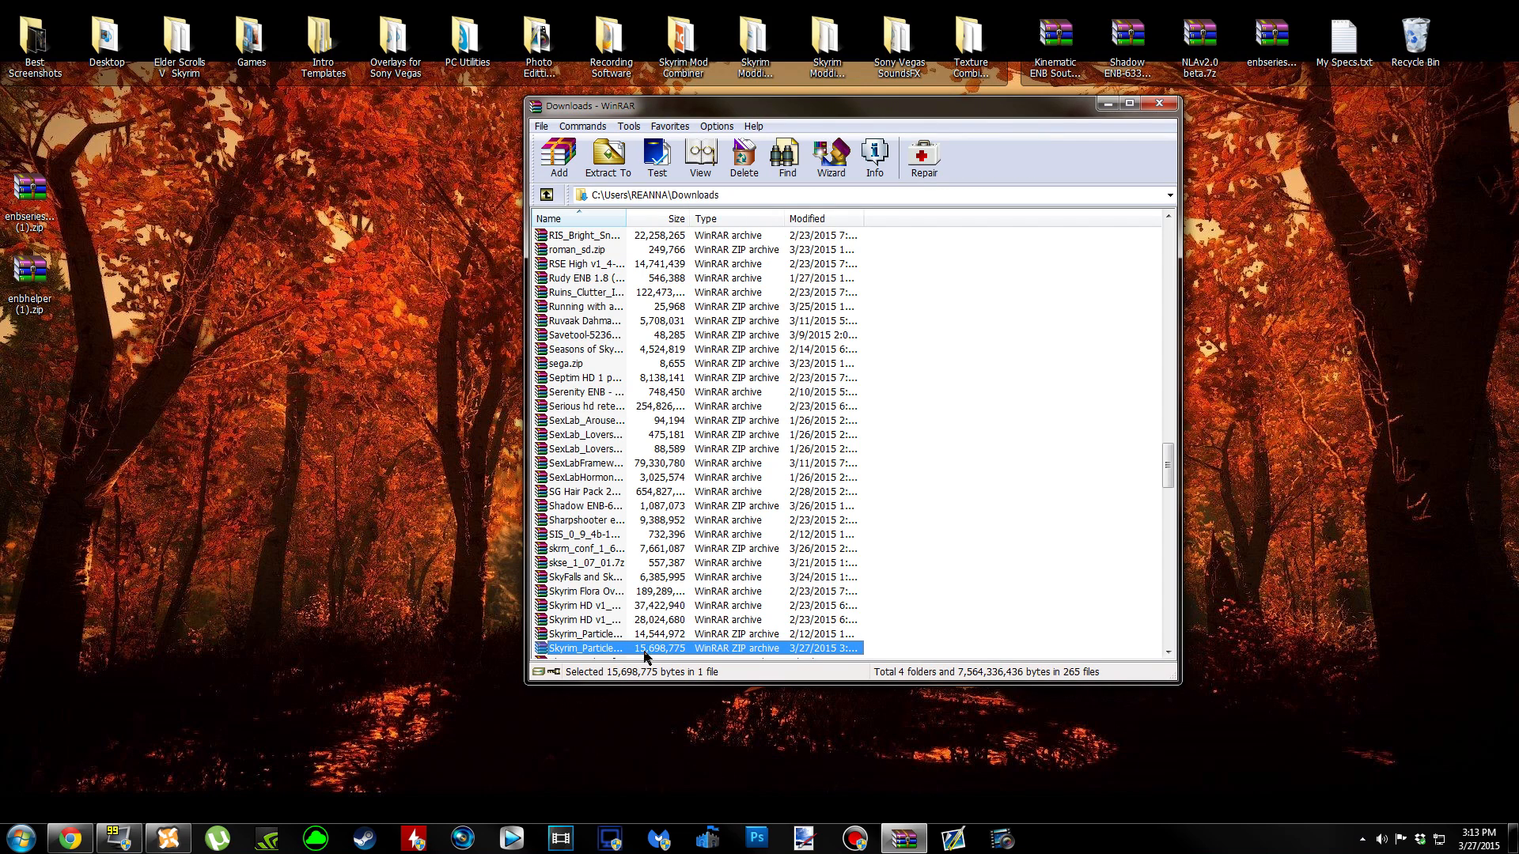
left_click_drag(675, 651, 130, 476)
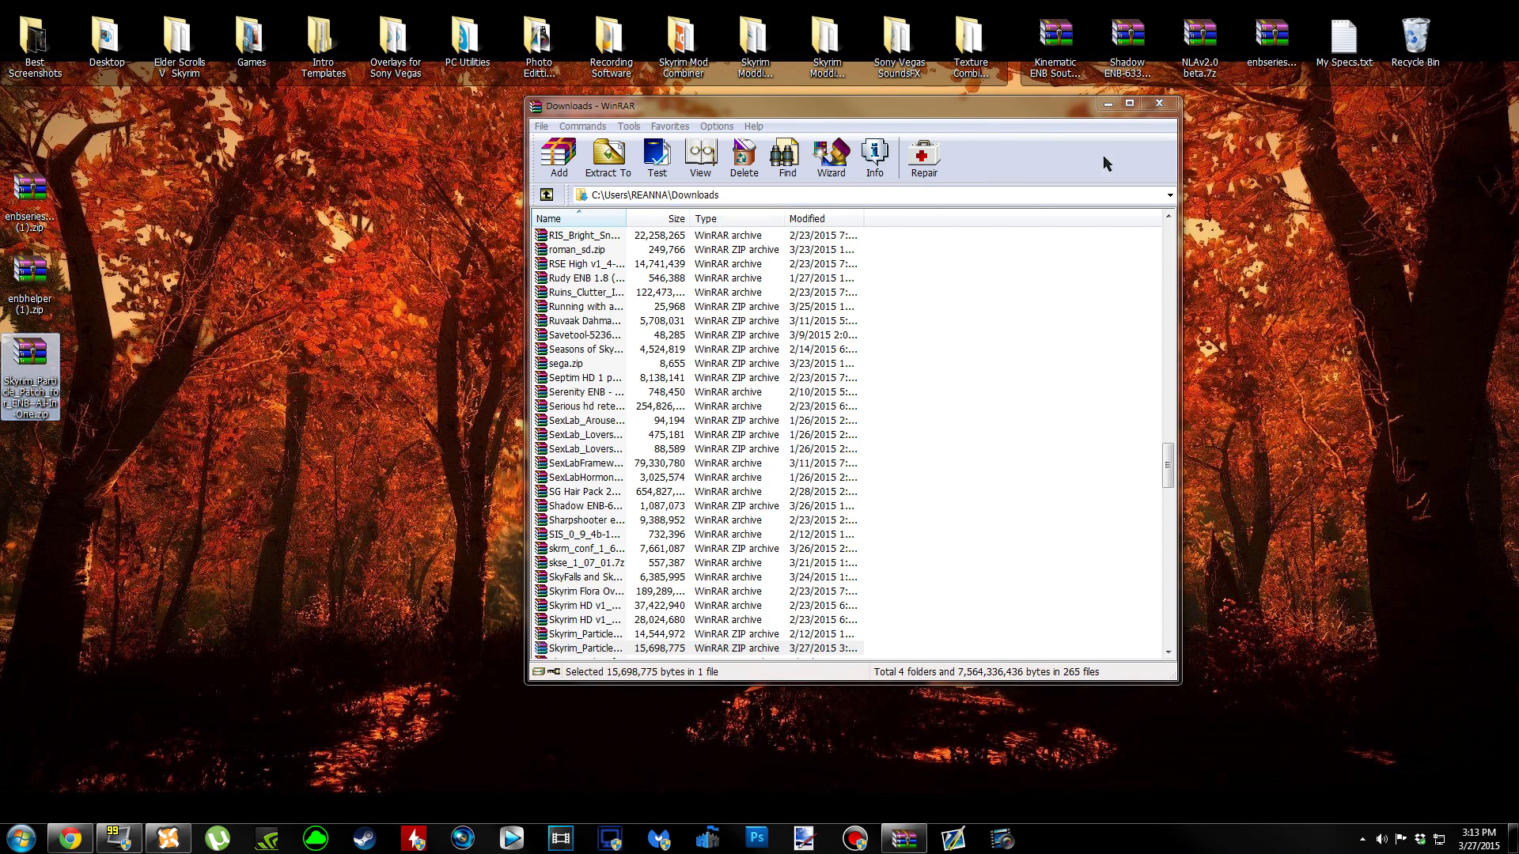
left_click(1159, 104)
left_click(318, 362)
Open the downloaded subsurface scattering archive from Chrome, put its zip from the Downloads folder on the desktop and close WinRAR.
left_click(71, 838)
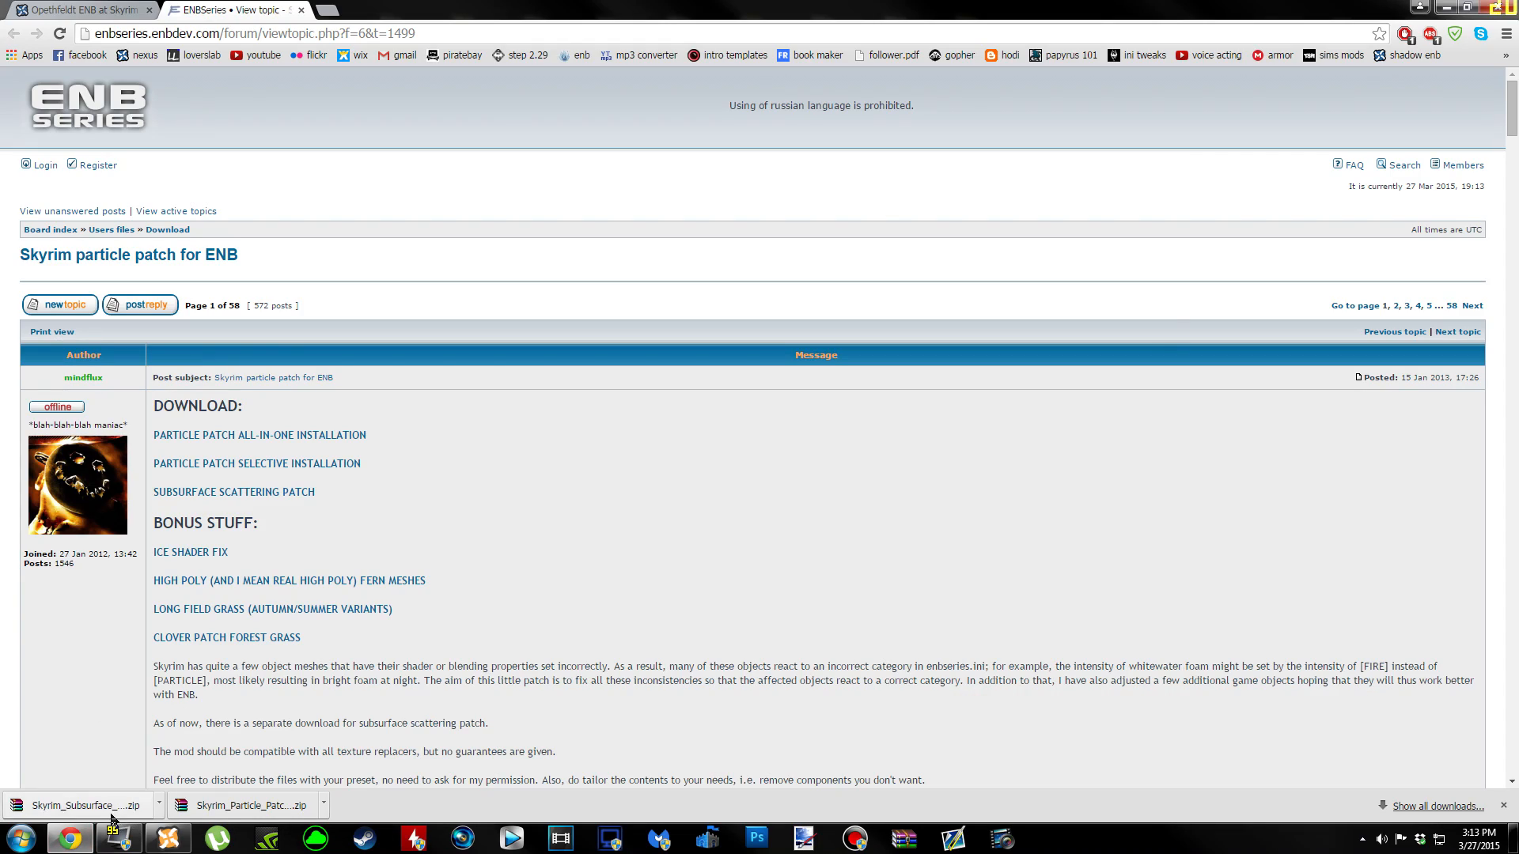
key("BackSpace")
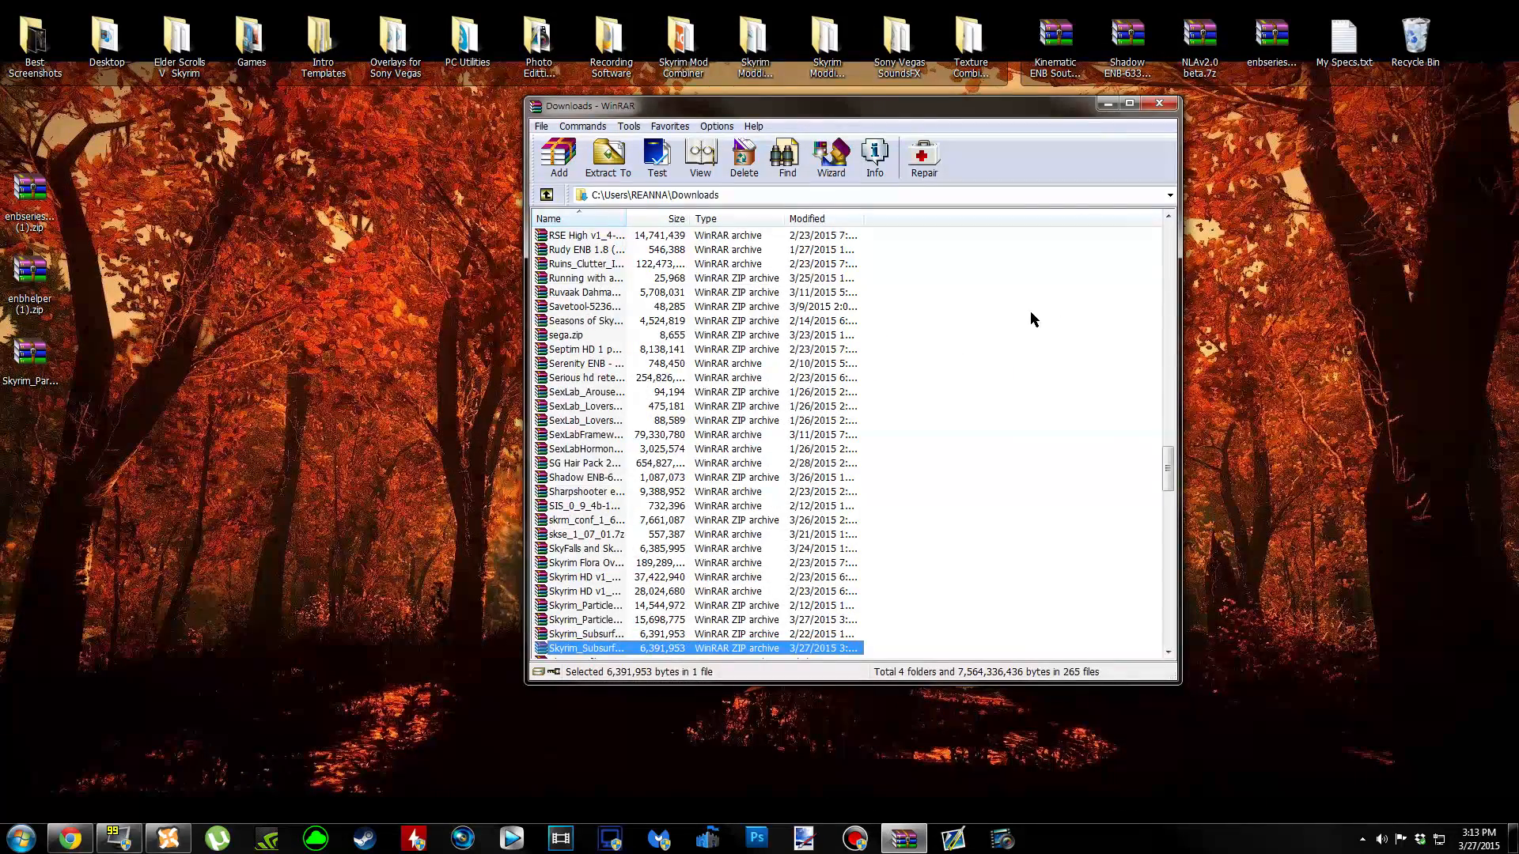
key("BackSpace")
double_click(603, 366)
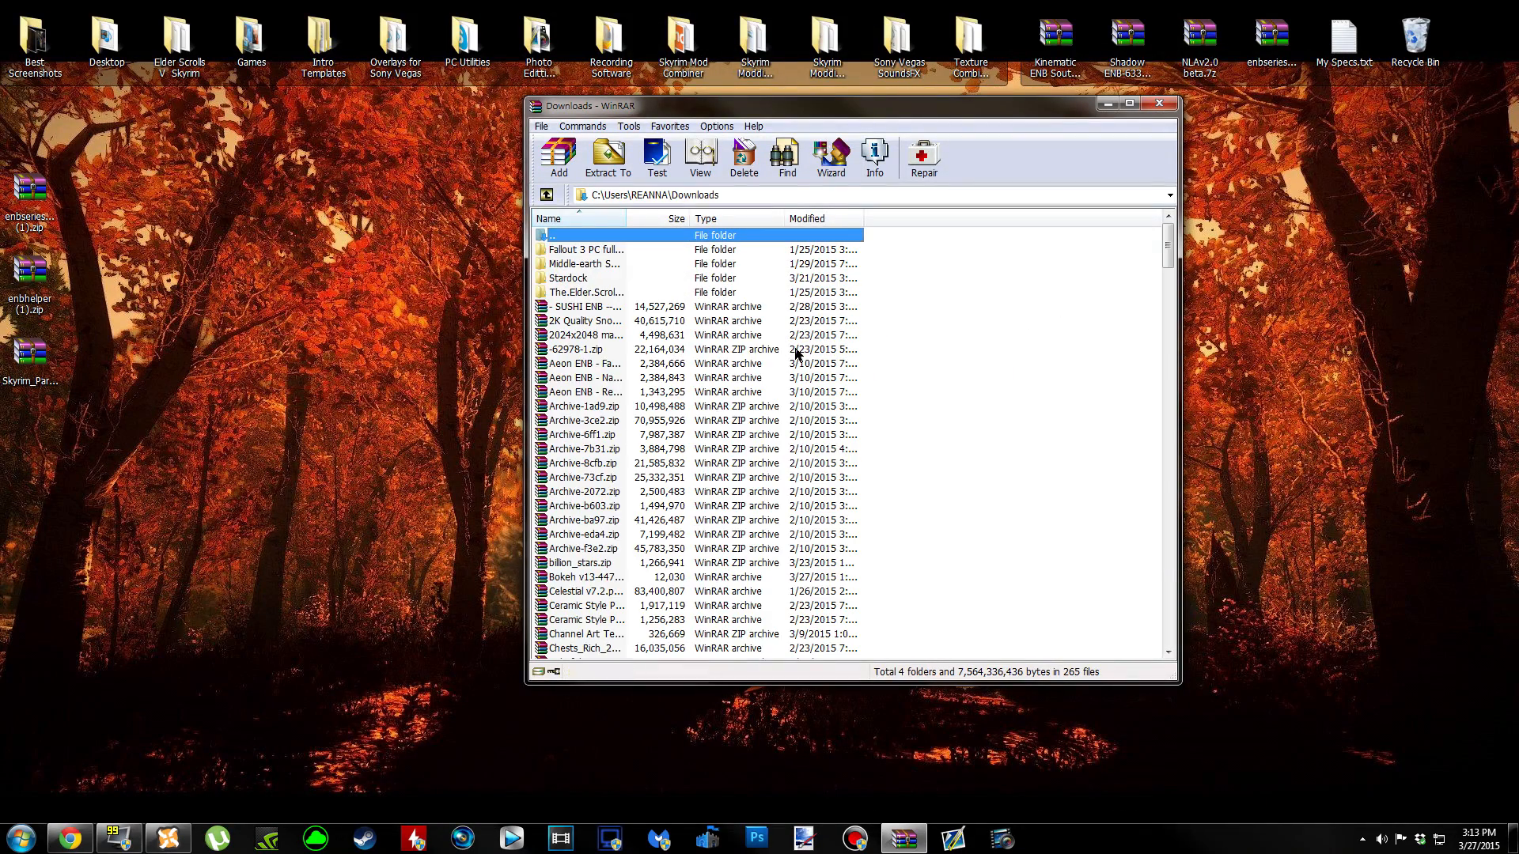
scroll(702, 526, "down", 20)
scroll(702, 526, "down", 7)
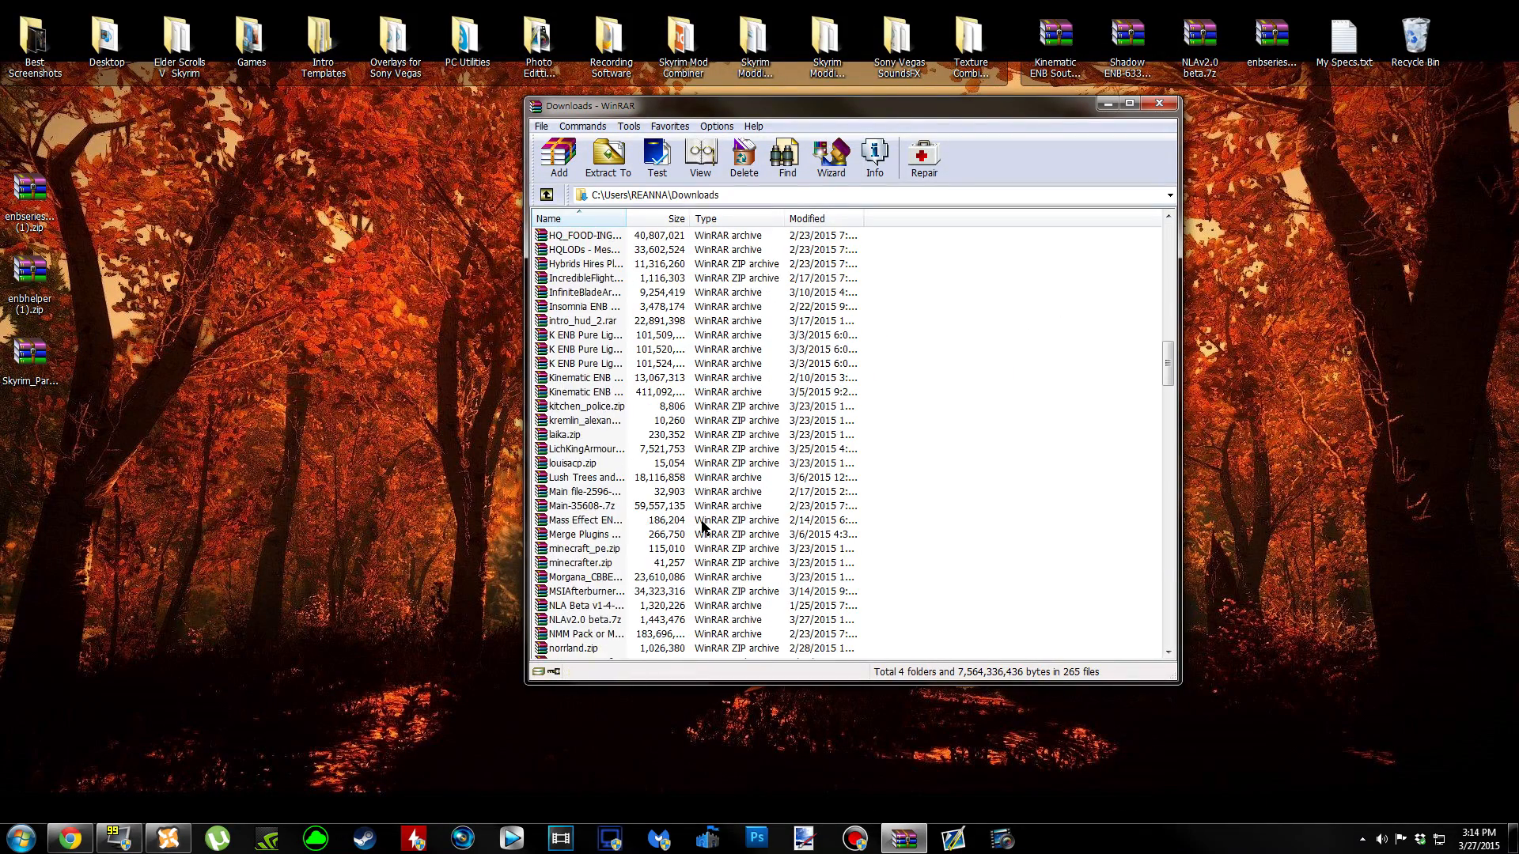
scroll(820, 482, "down", 15)
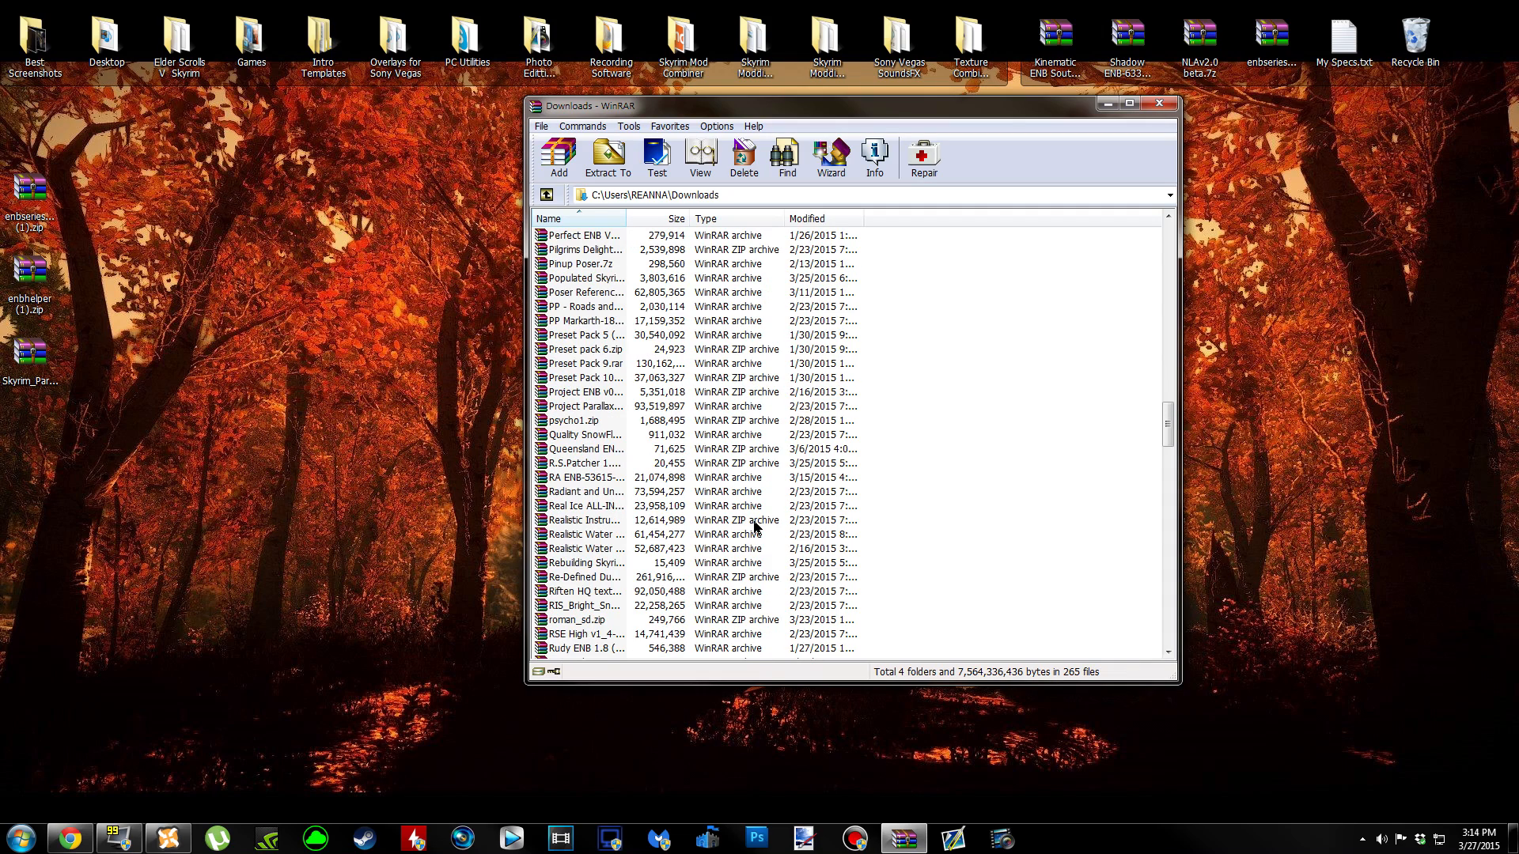
scroll(754, 523, "down", 8)
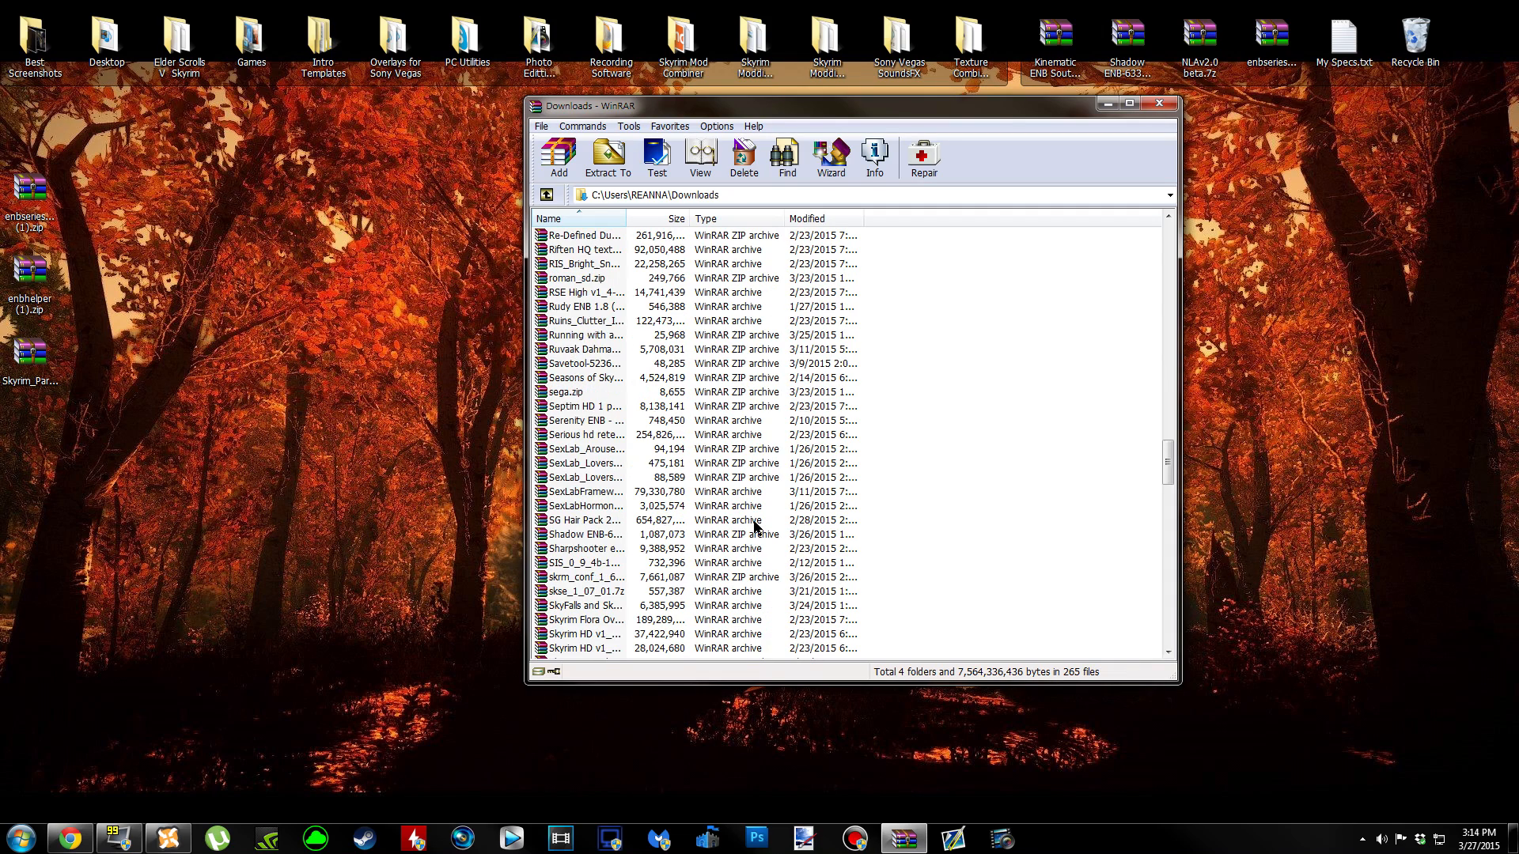
scroll(744, 507, "down", 8)
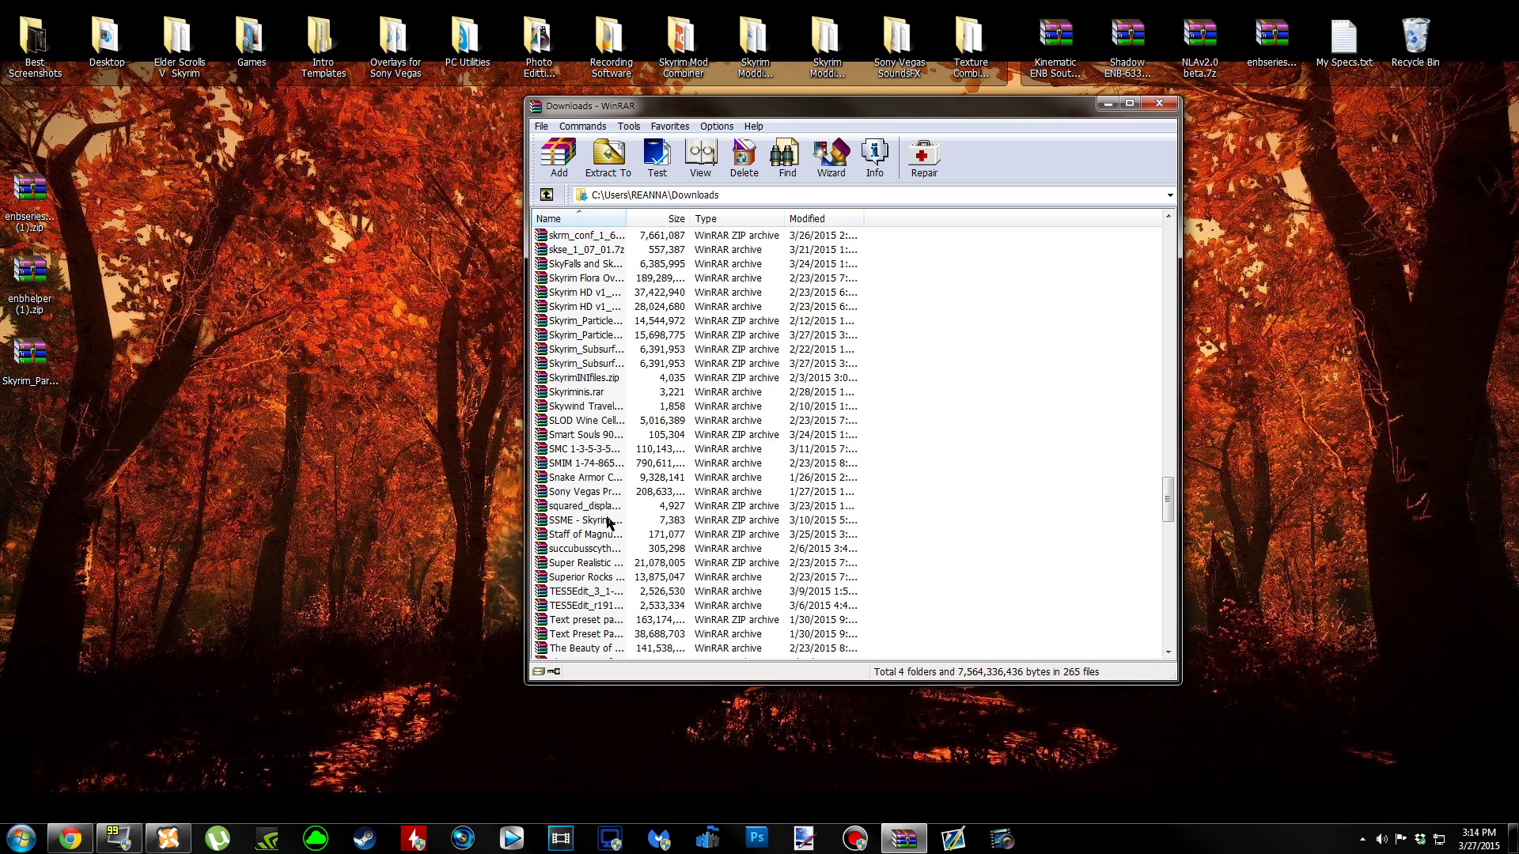
left_click(582, 351)
left_click_drag(210, 469, 210, 468)
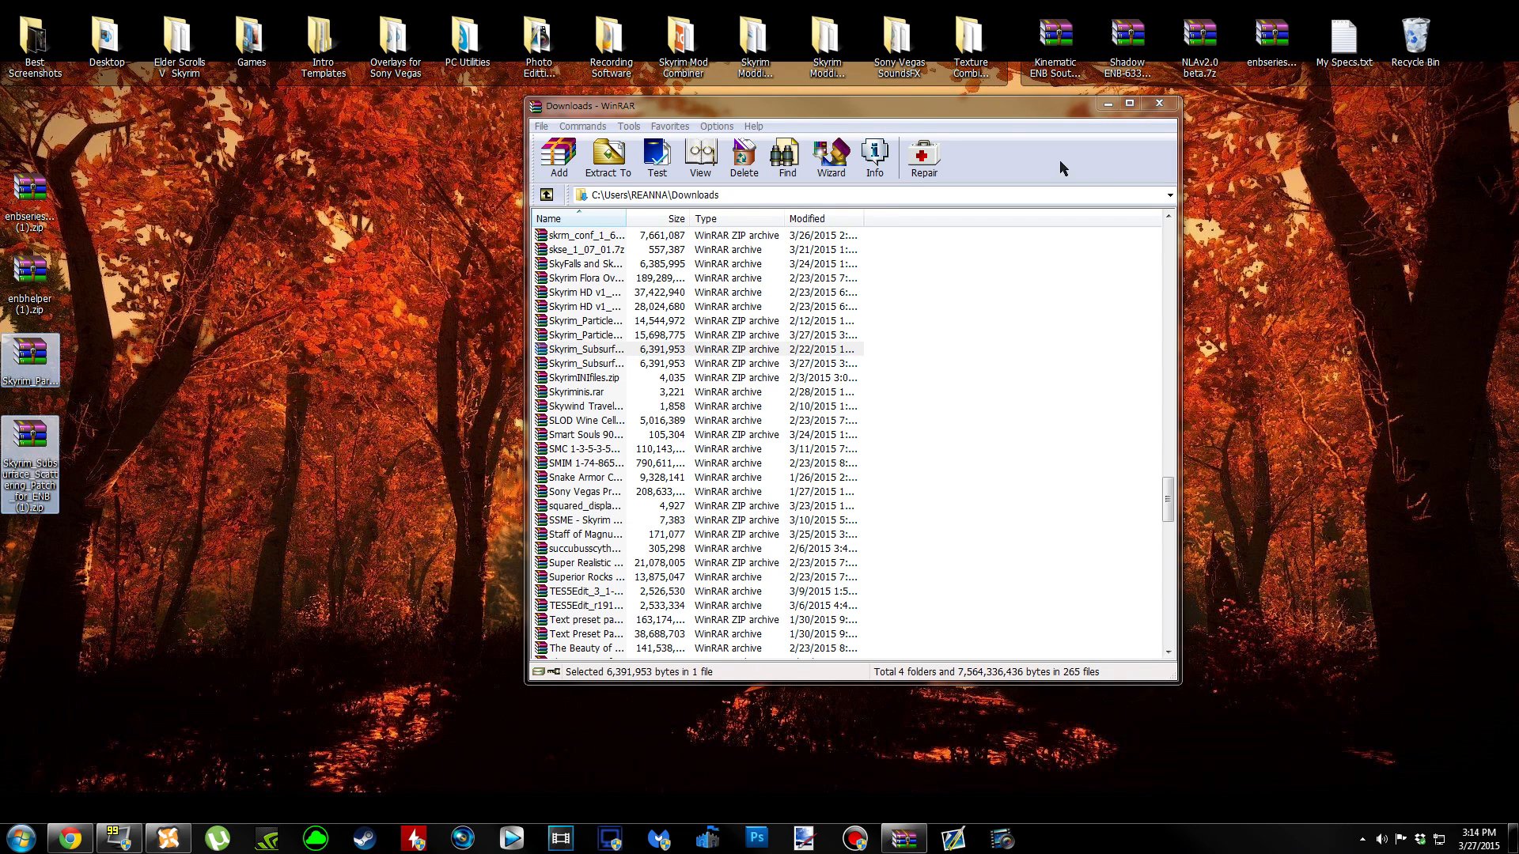
left_click(1160, 103)
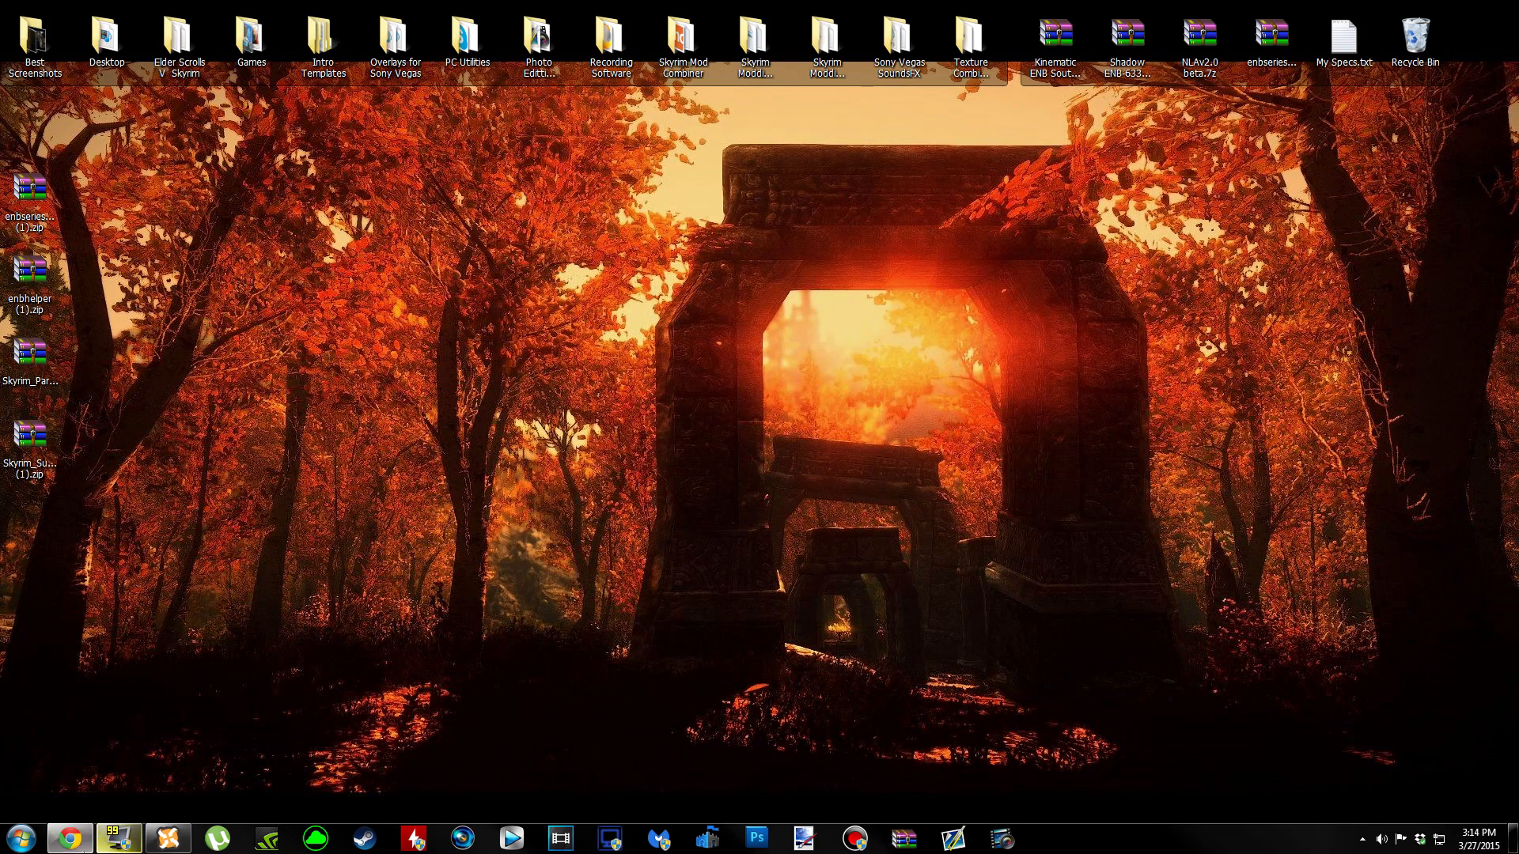
Return to Chrome, close the particle patch topic and check the mod description's advice on disabling other graphical mods.
left_click(70, 838)
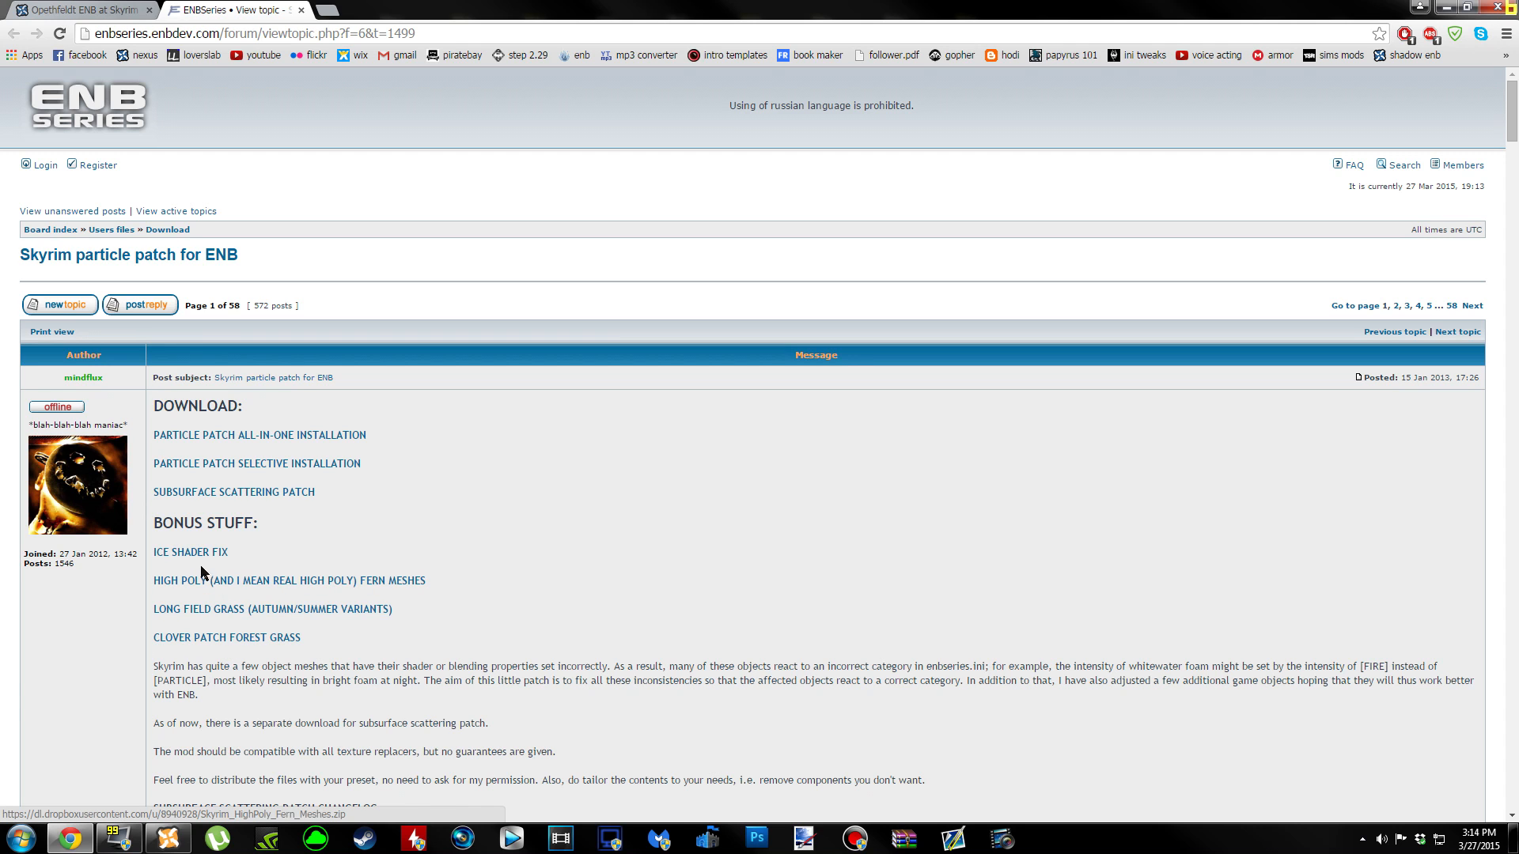
scroll(536, 546, "down", 4)
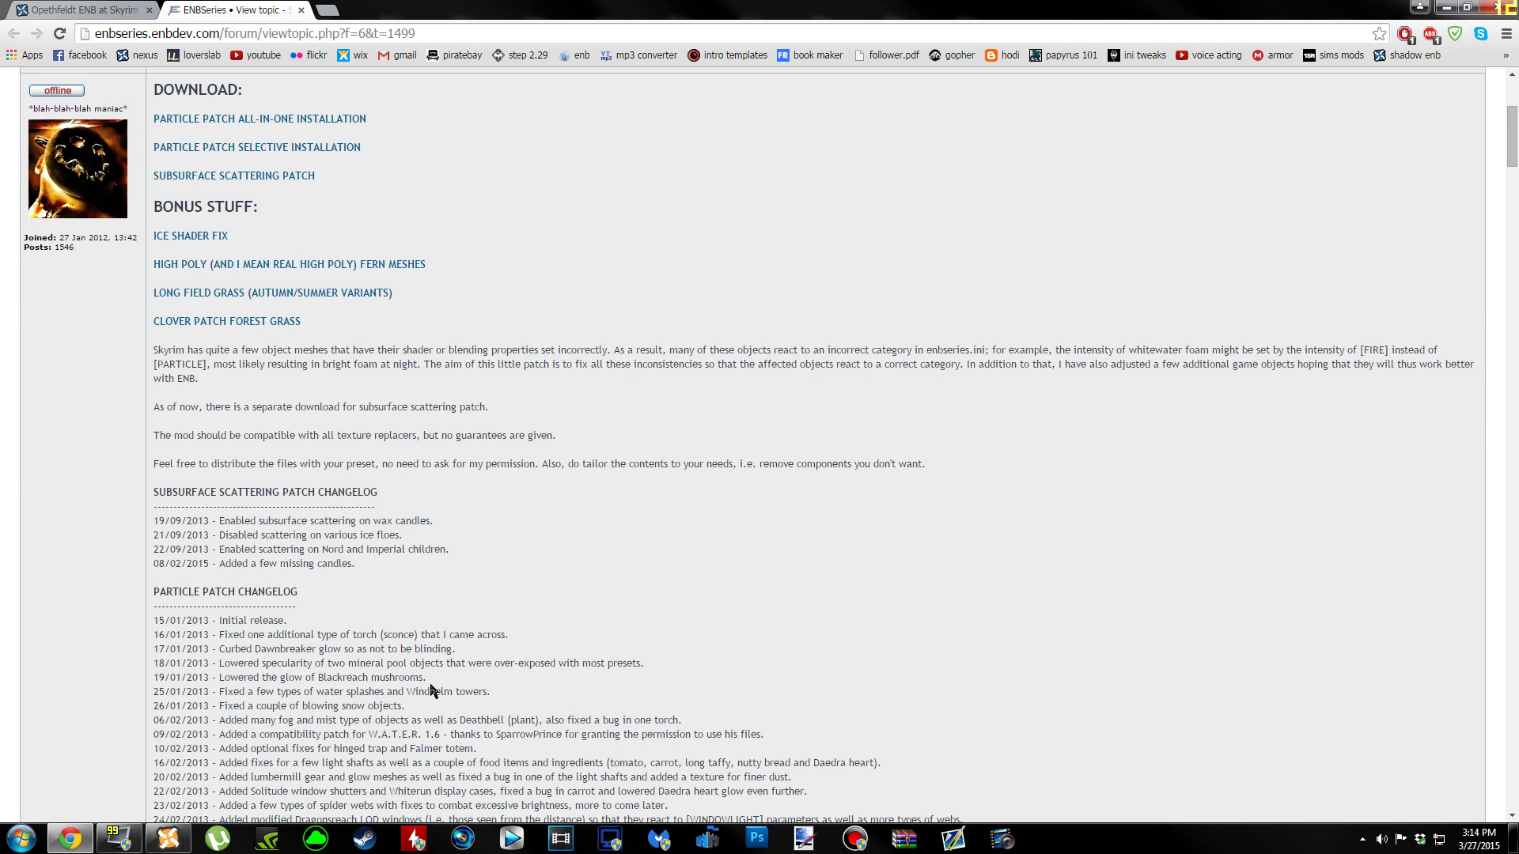
scroll(430, 685, "up", 4)
left_click(301, 11)
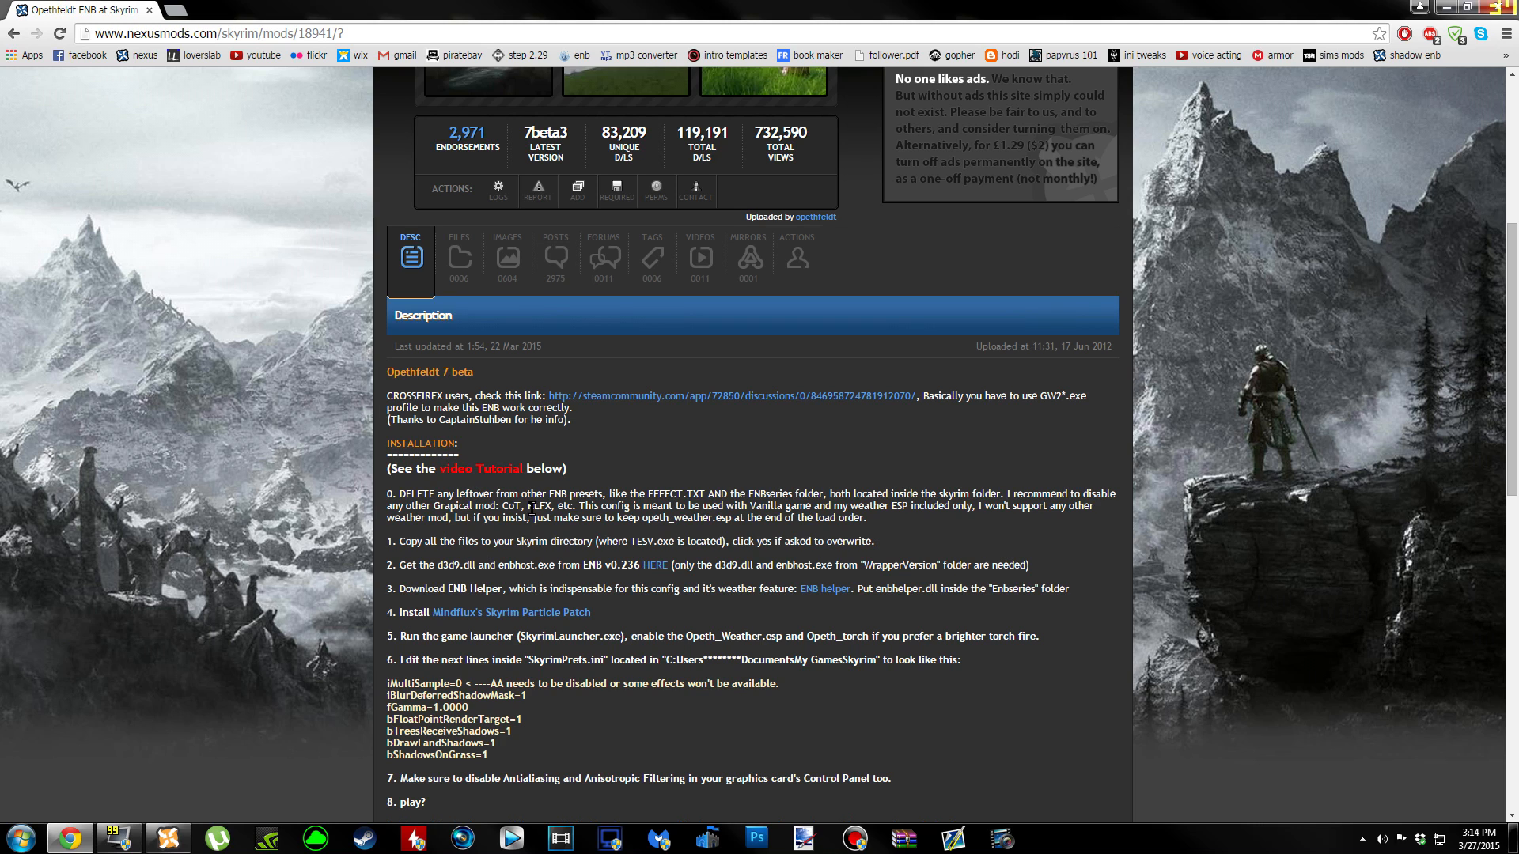
left_click_drag(1011, 493, 577, 505)
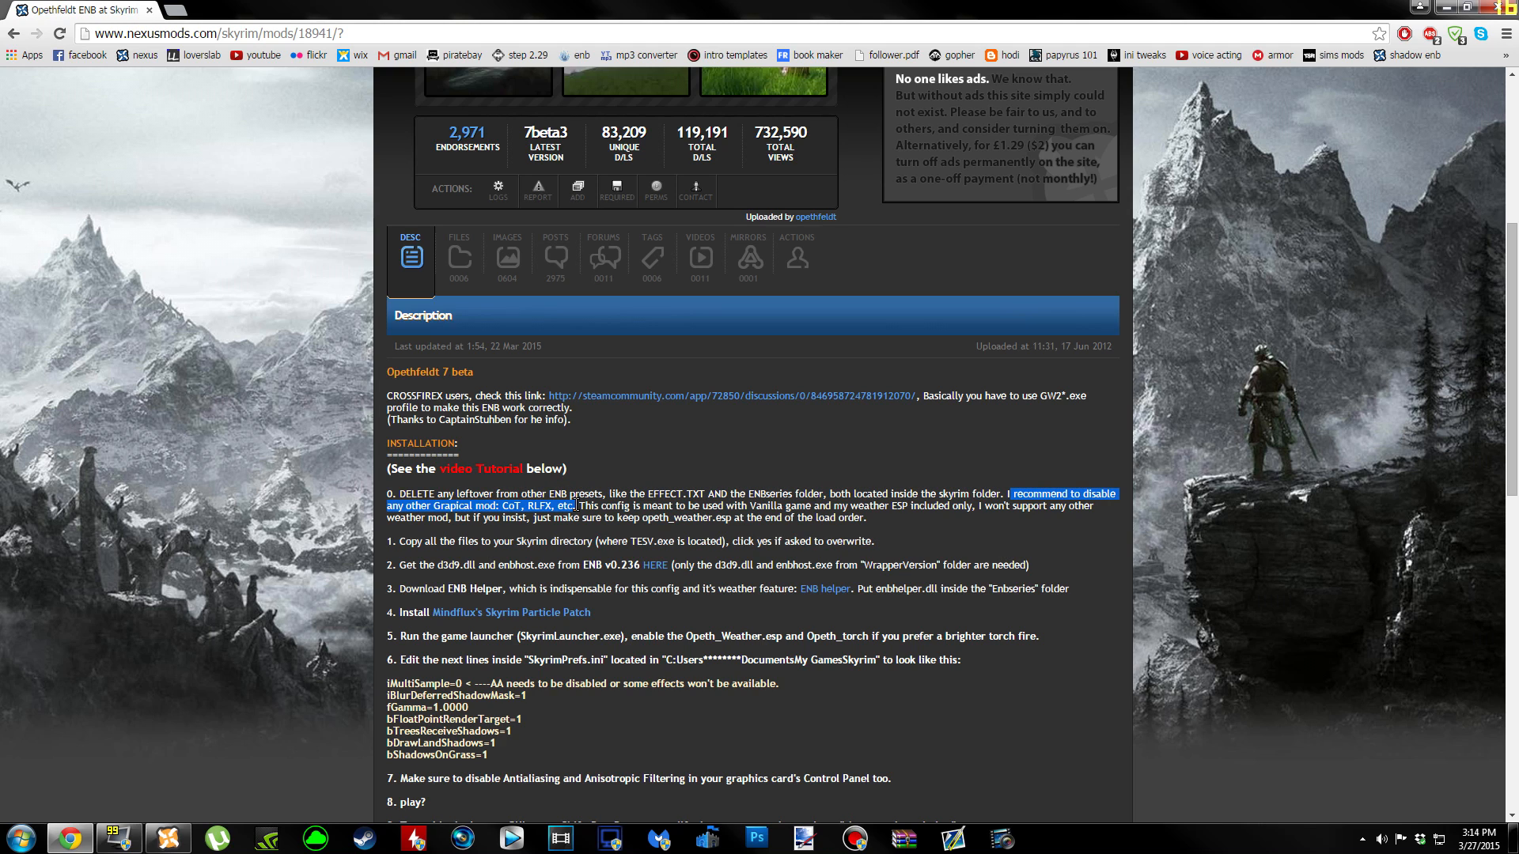
left_click(528, 504)
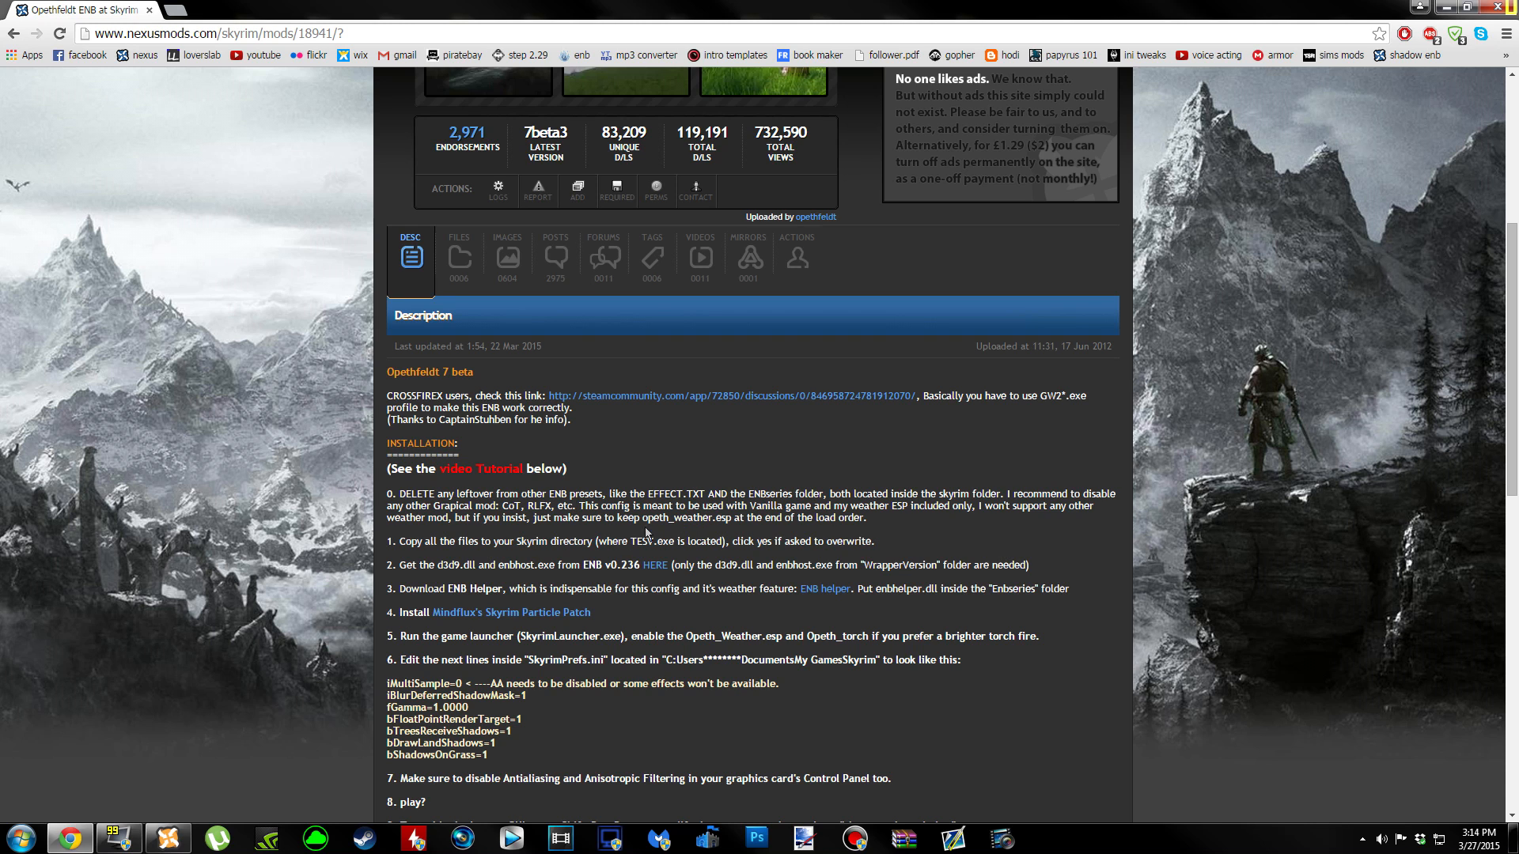
In Nexus Mod Manager, filter the mods by "enhanced" and deactivate Enhanced Lights and FX with its Dawnguard and Dragonborn add-ons.
left_click(167, 839)
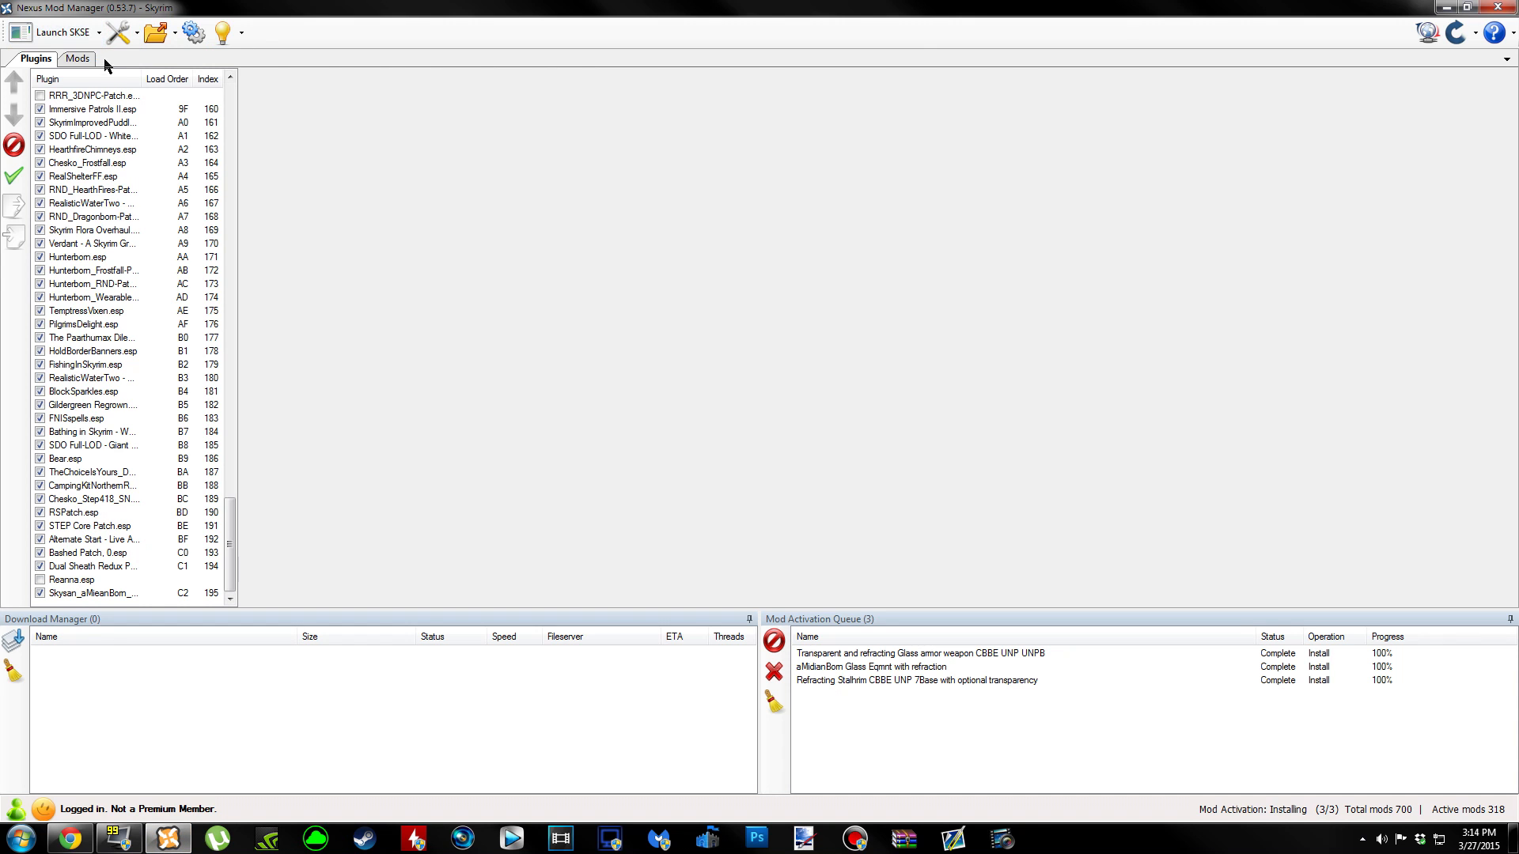
left_click(78, 58)
left_click(275, 31)
type("enhanced")
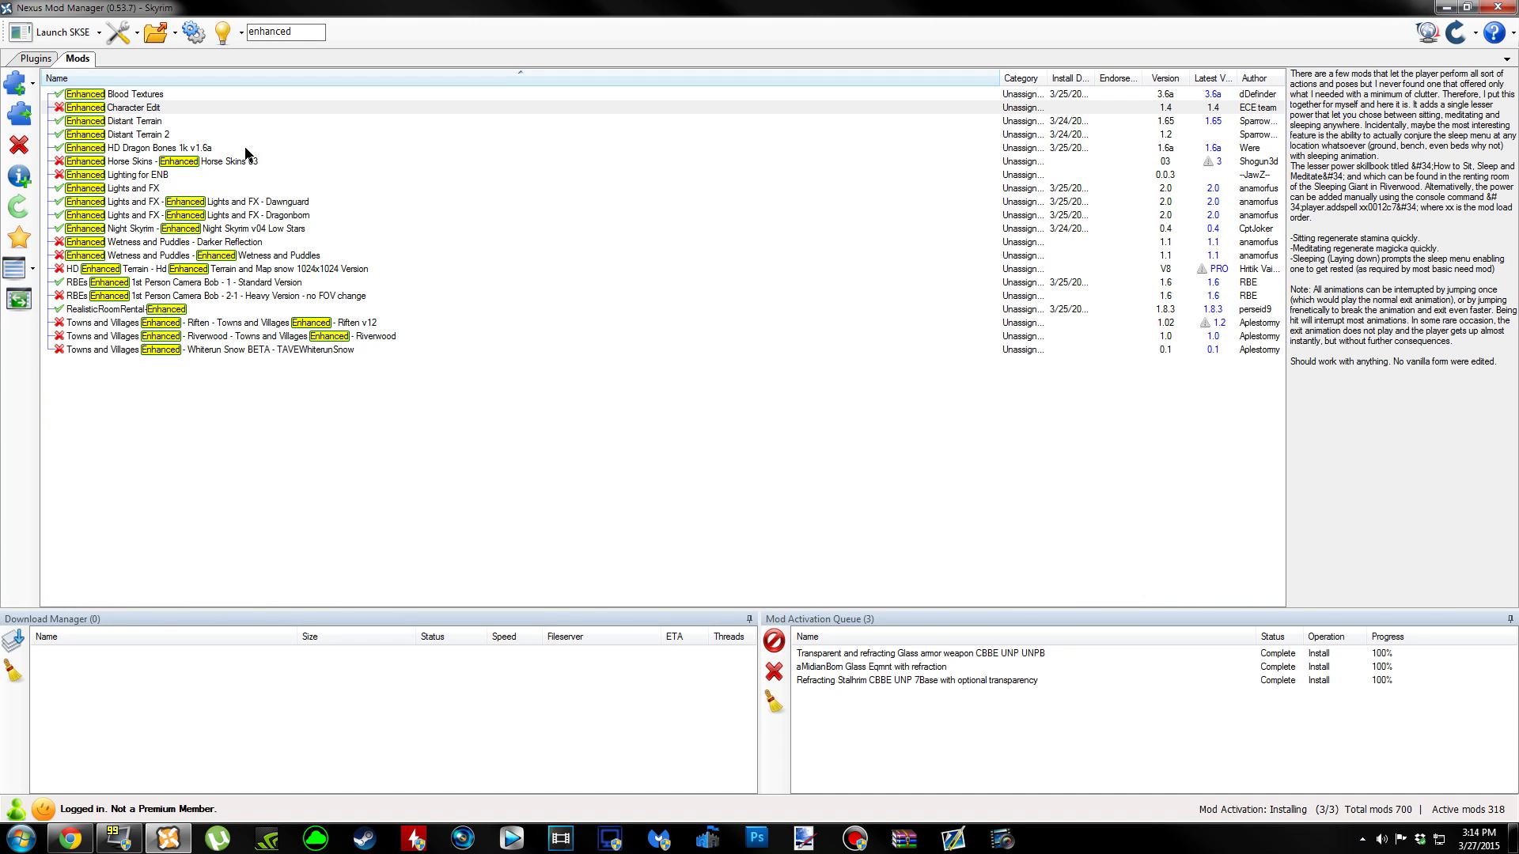
double_click(168, 190)
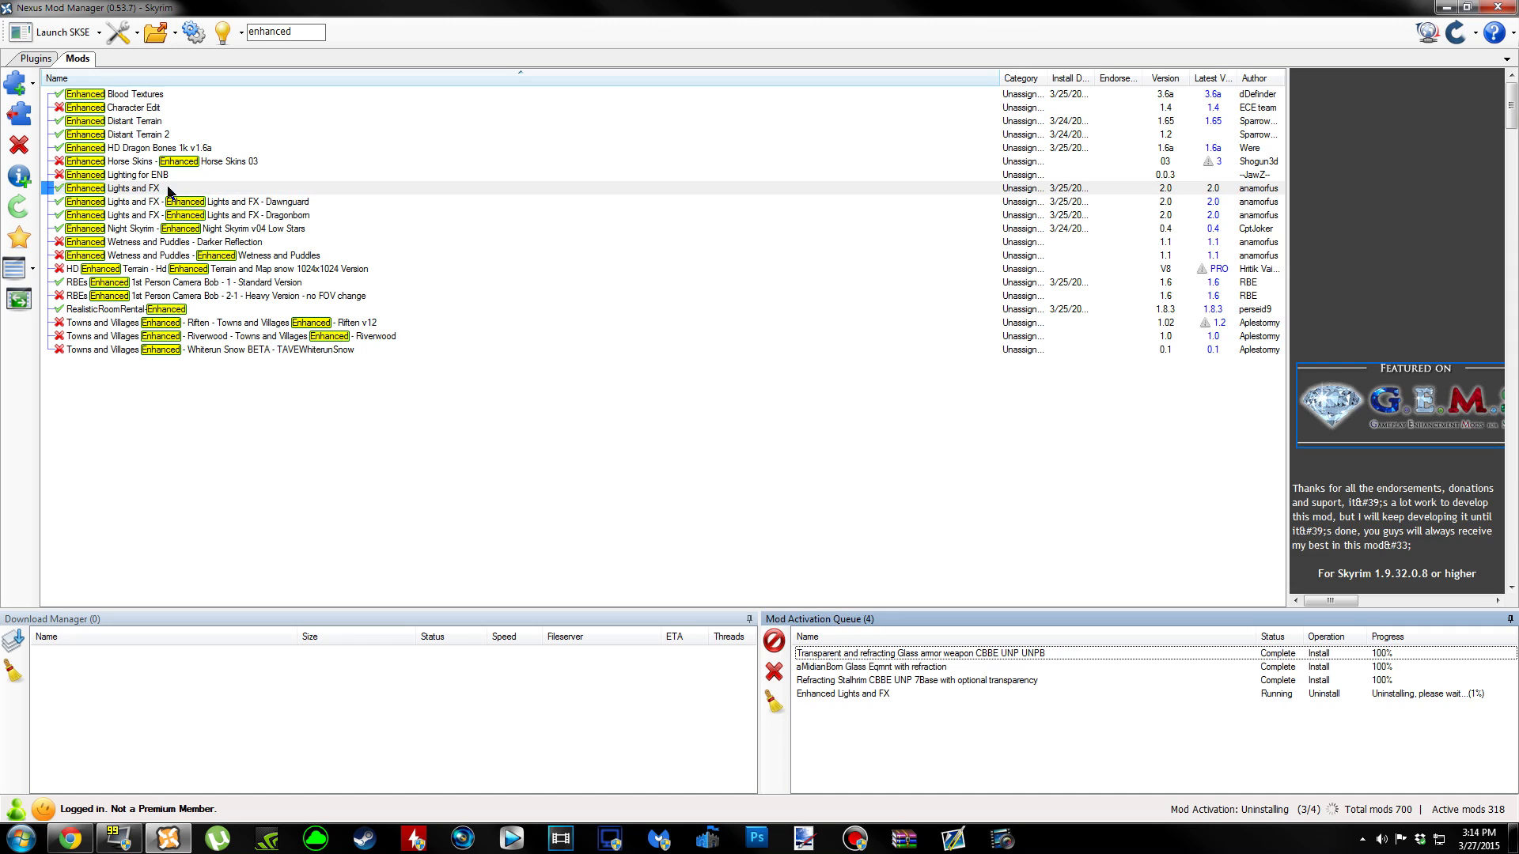
double_click(162, 203)
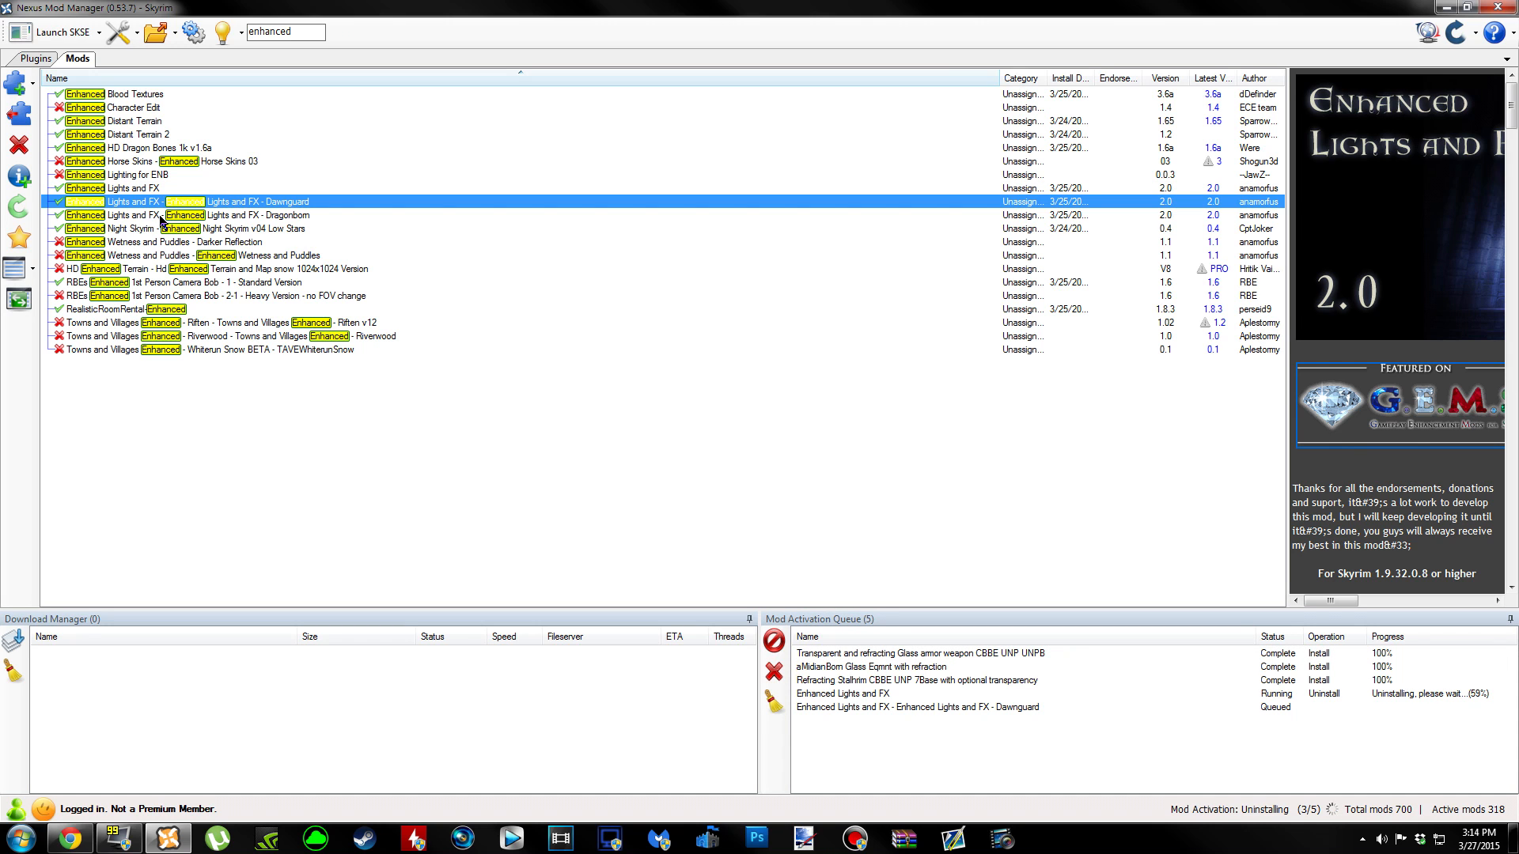
double_click(148, 217)
Filter the mods by "Smim" and deactivate the SMIM Meshes mod.
left_click(303, 32)
double_click(303, 32)
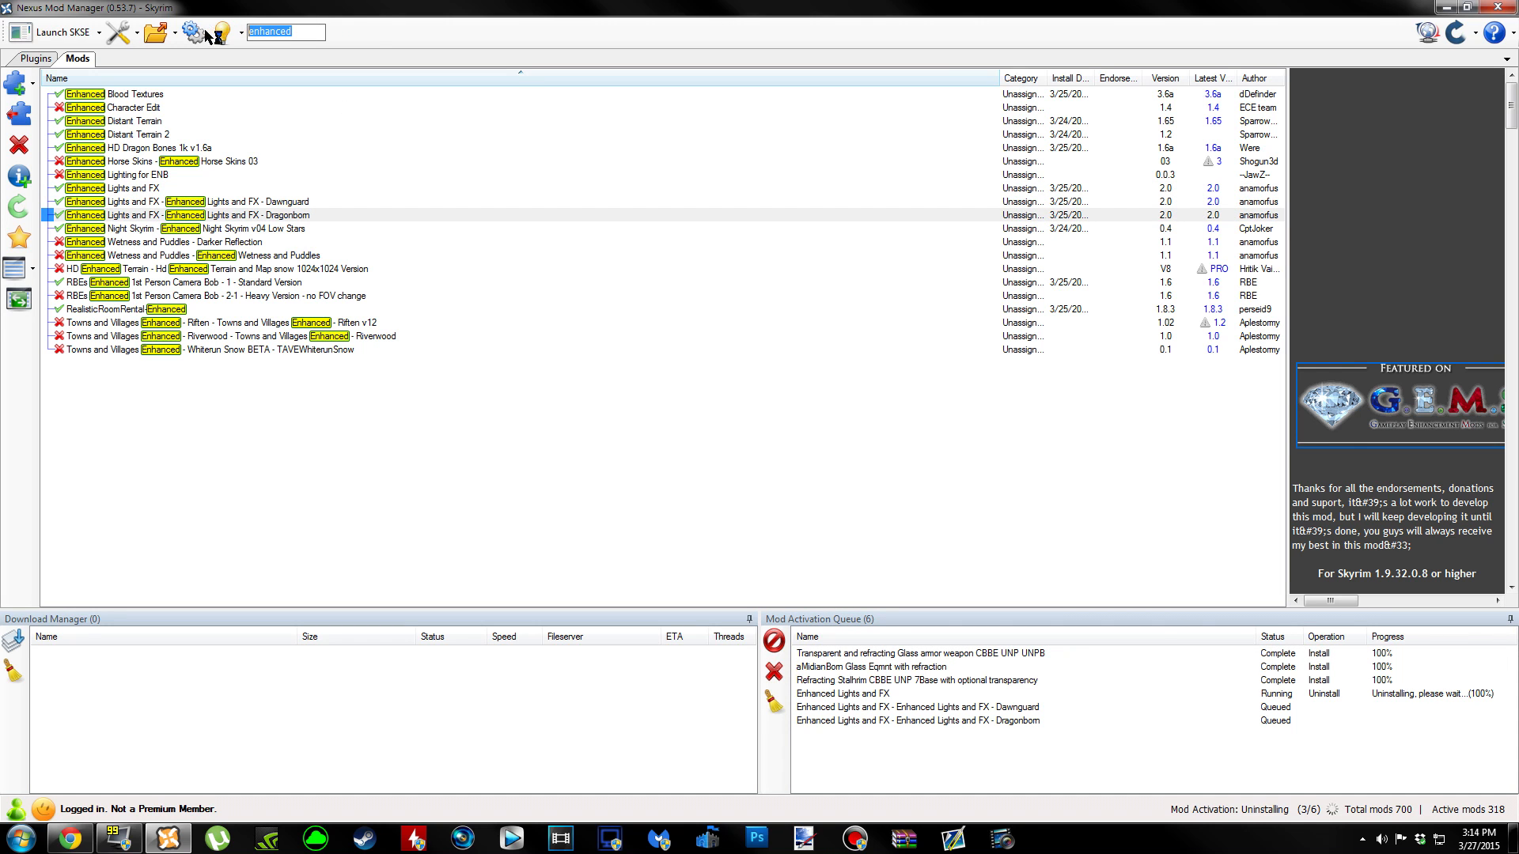
type("Smim")
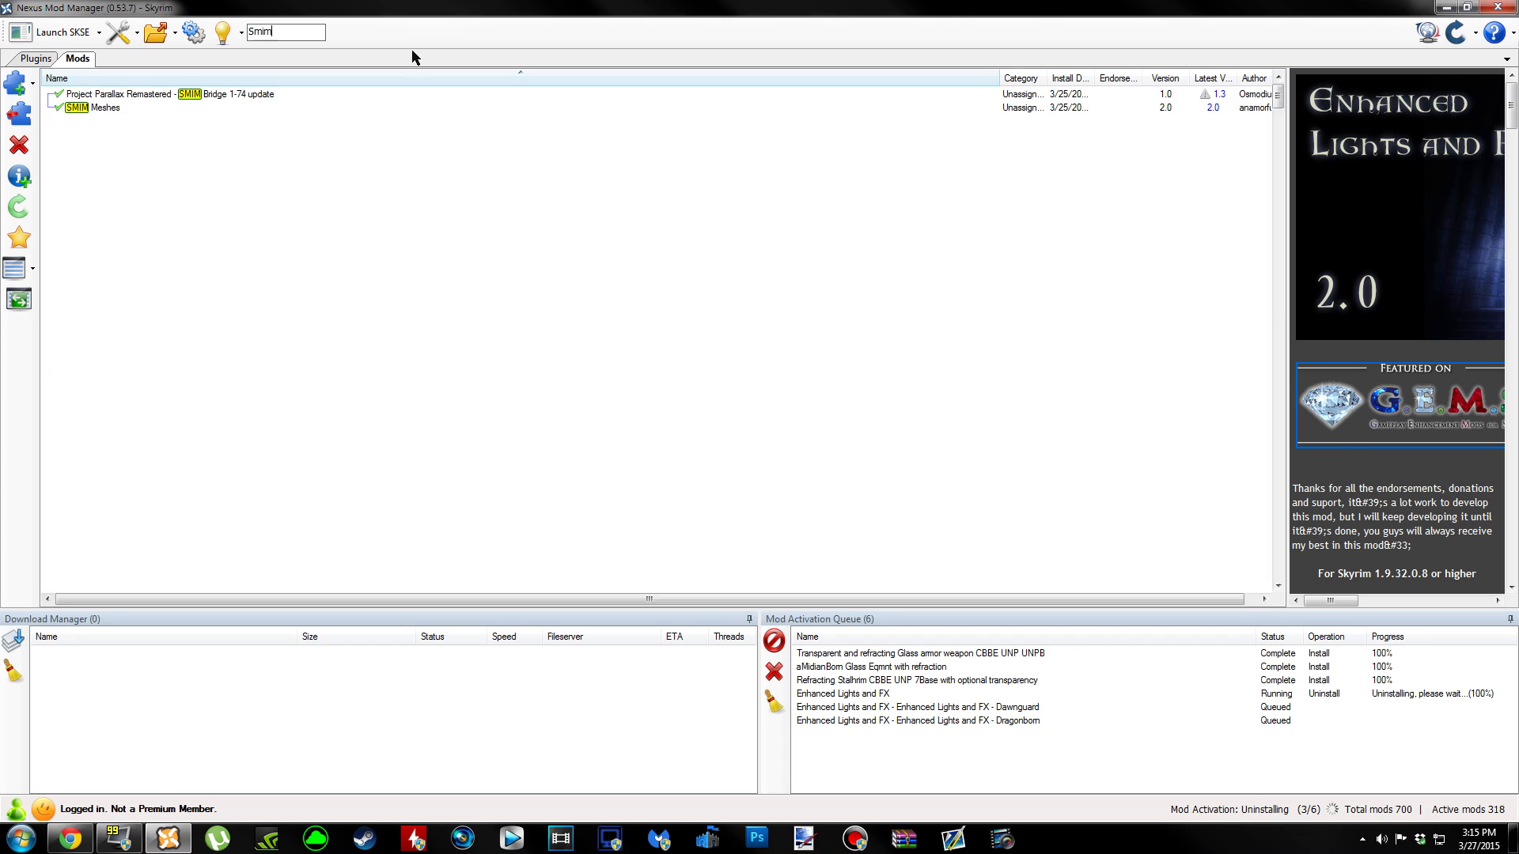
left_click(143, 108)
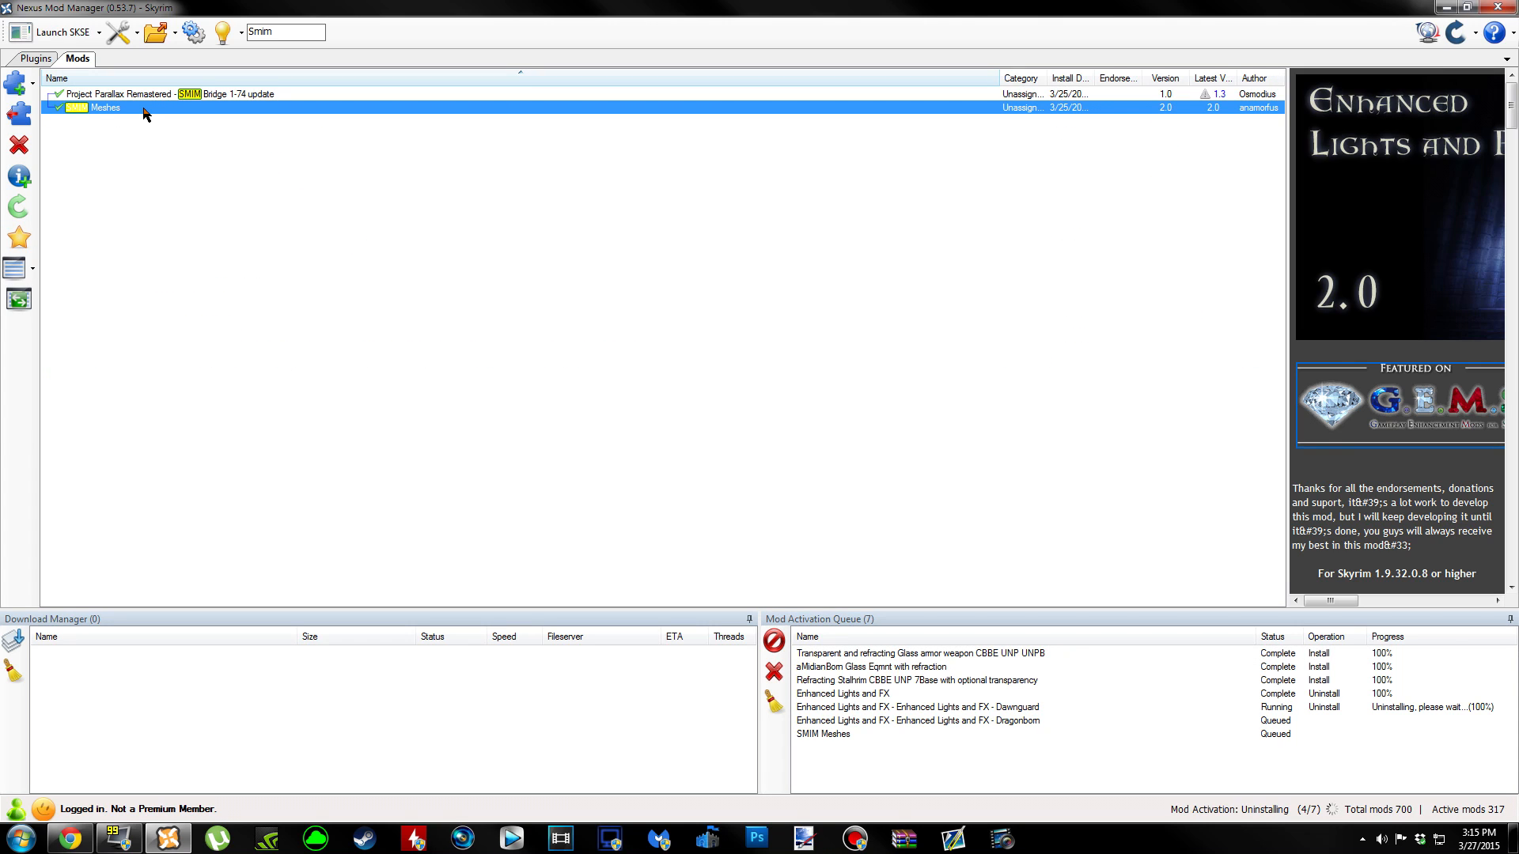
double_click(144, 109)
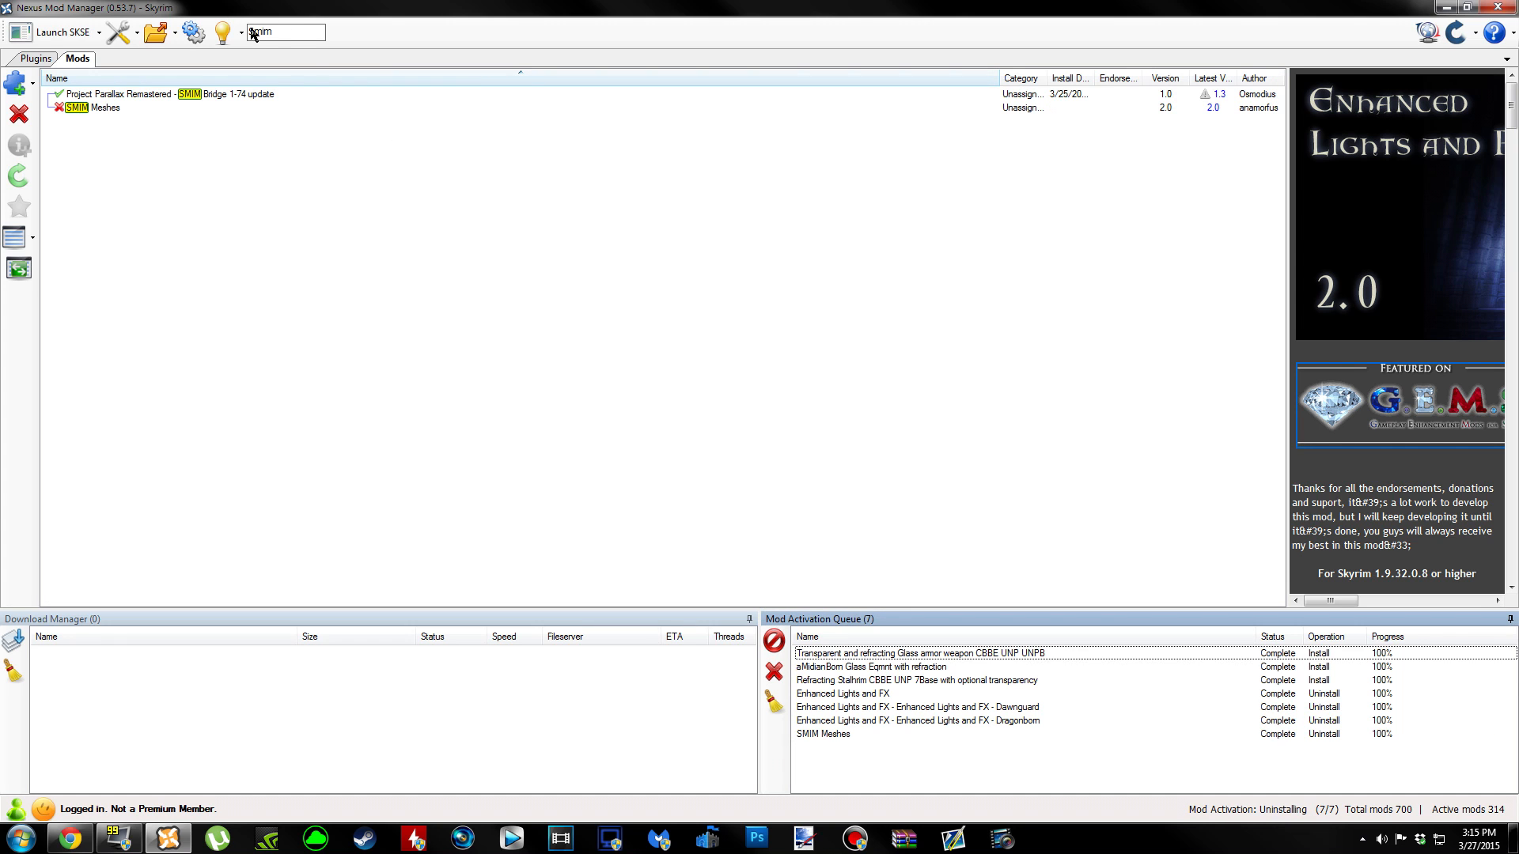
Clear the mod name filter to list all installed mods again.
key("BackSpace")
key("BackSpace")
key("BackSpace")
key("BackSpace")
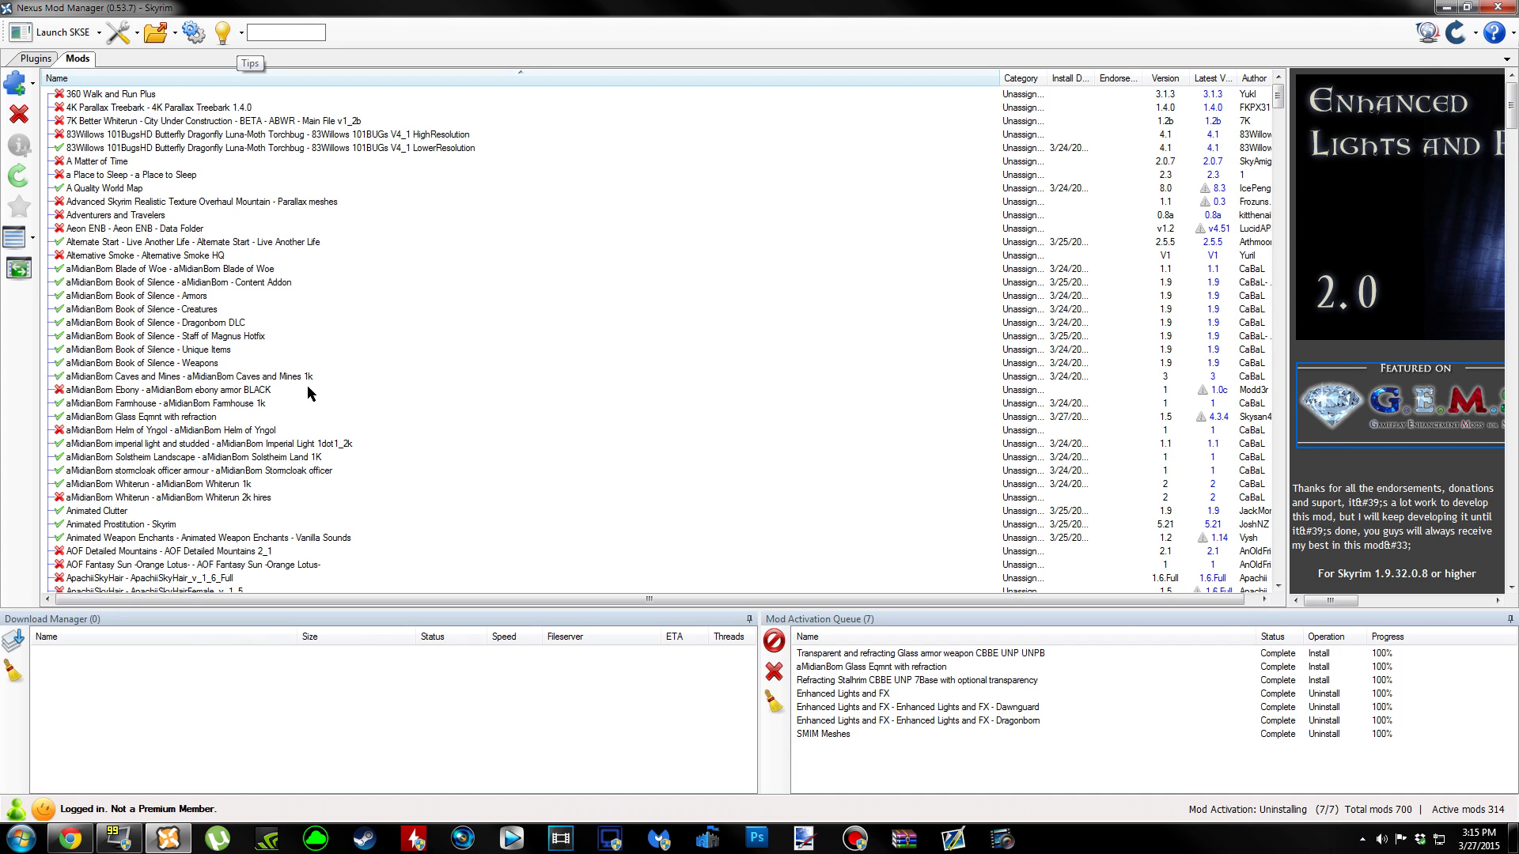
Switch to Chrome and manually download the main file Opethfeldt 7 beta 3 from the Opethfeldt ENB files page.
left_click(71, 838)
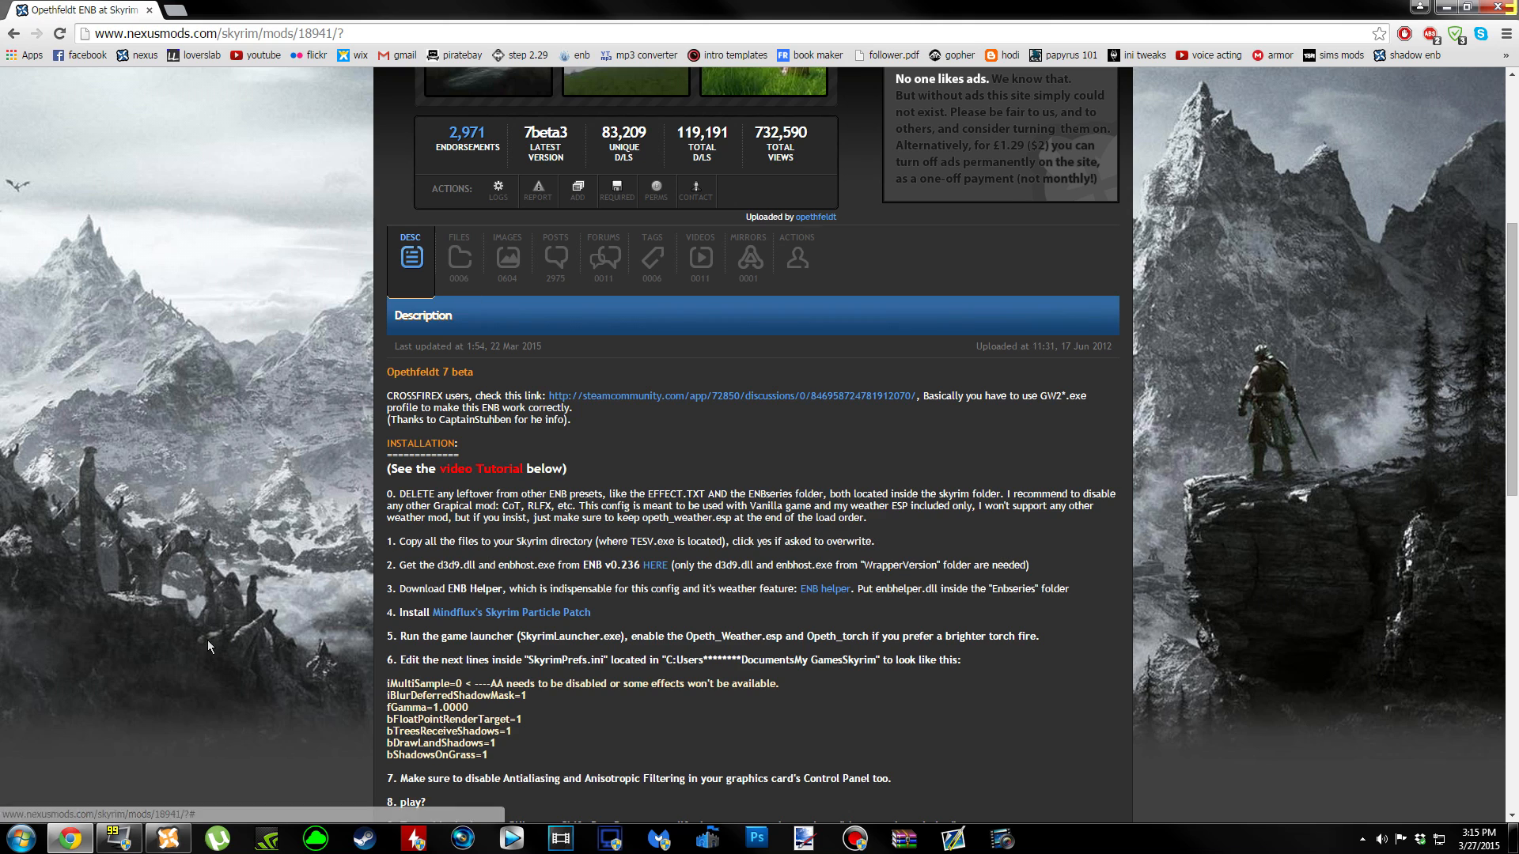
scroll(466, 294, "up", 3)
left_click(460, 496)
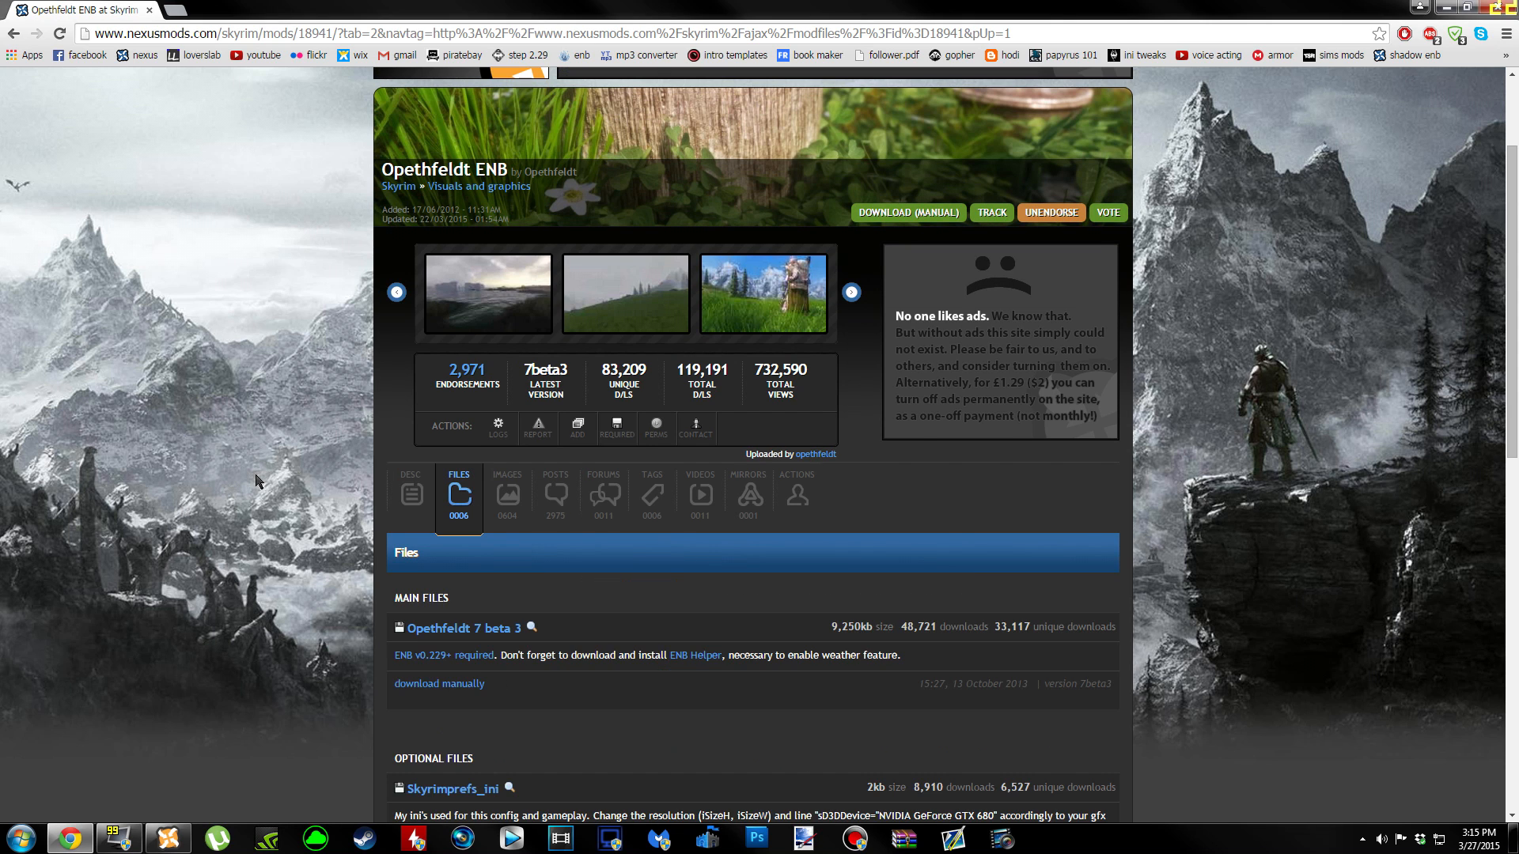
scroll(256, 481, "down", 1)
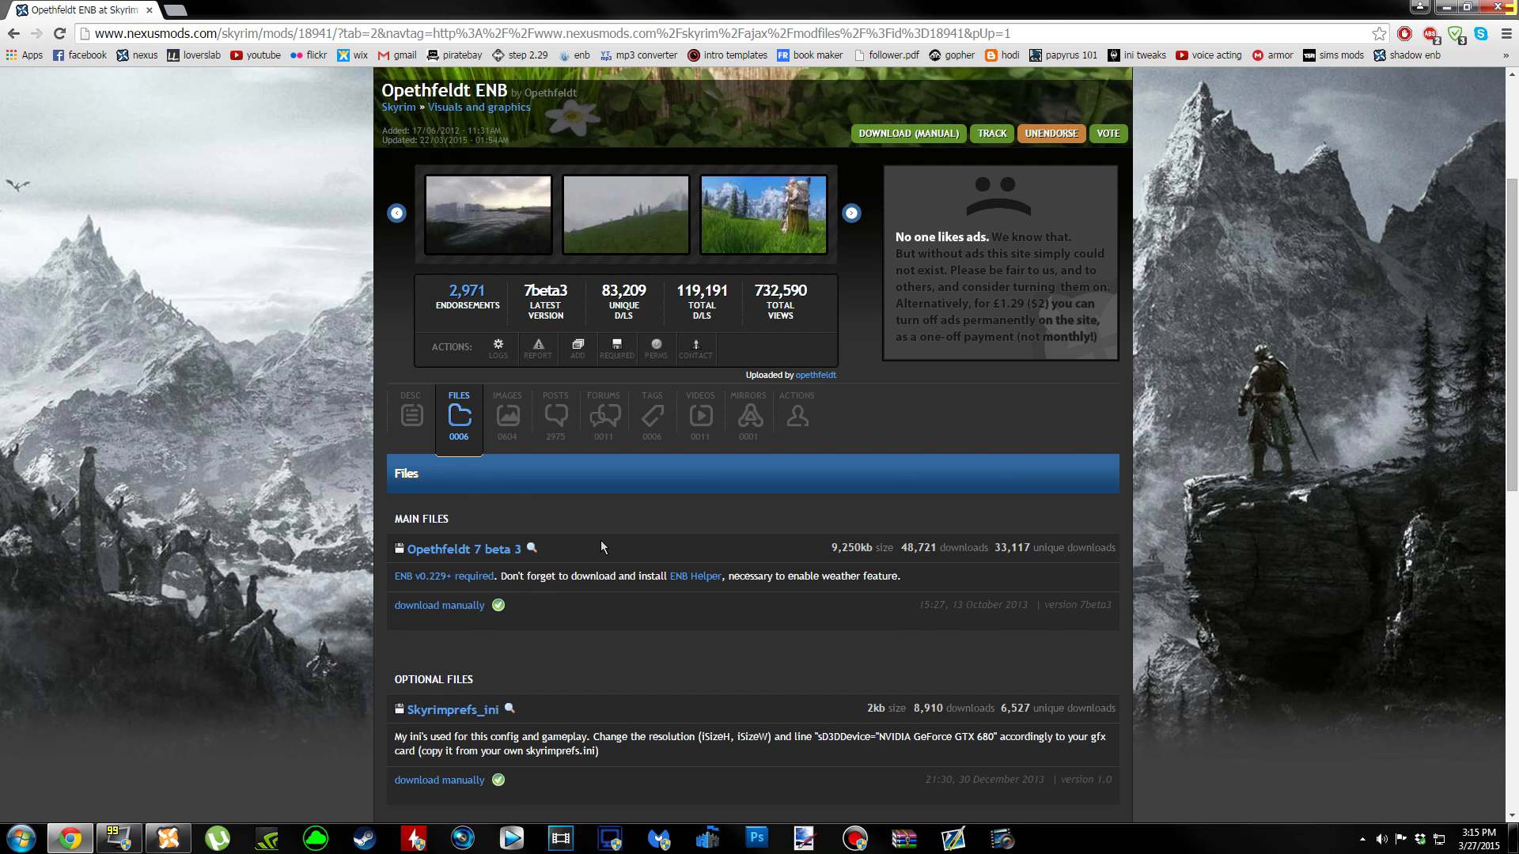
scroll(601, 546, "down", 1)
left_click(473, 530)
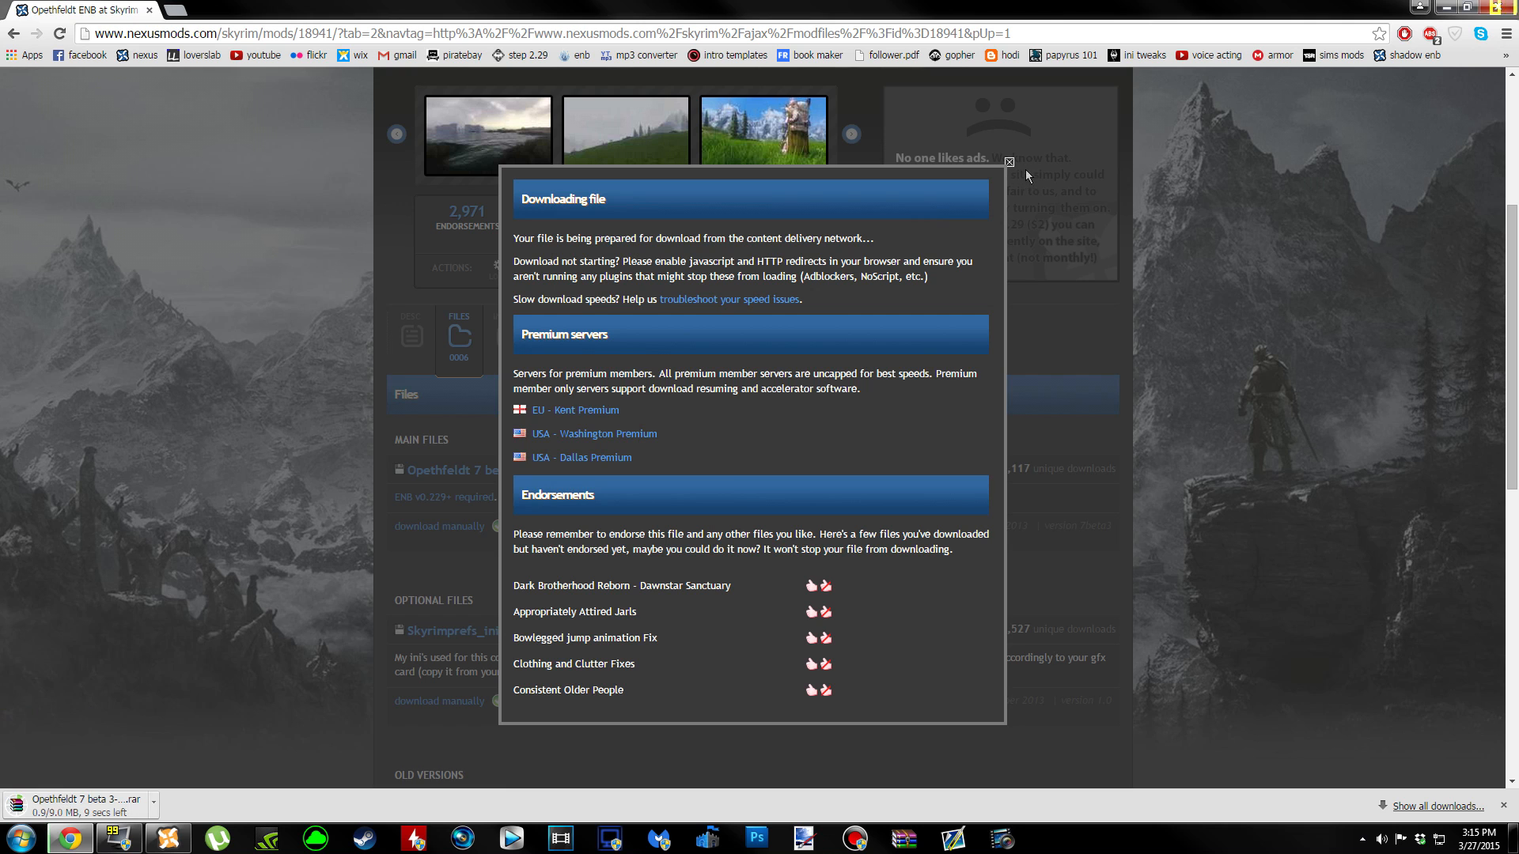
left_click(1009, 165)
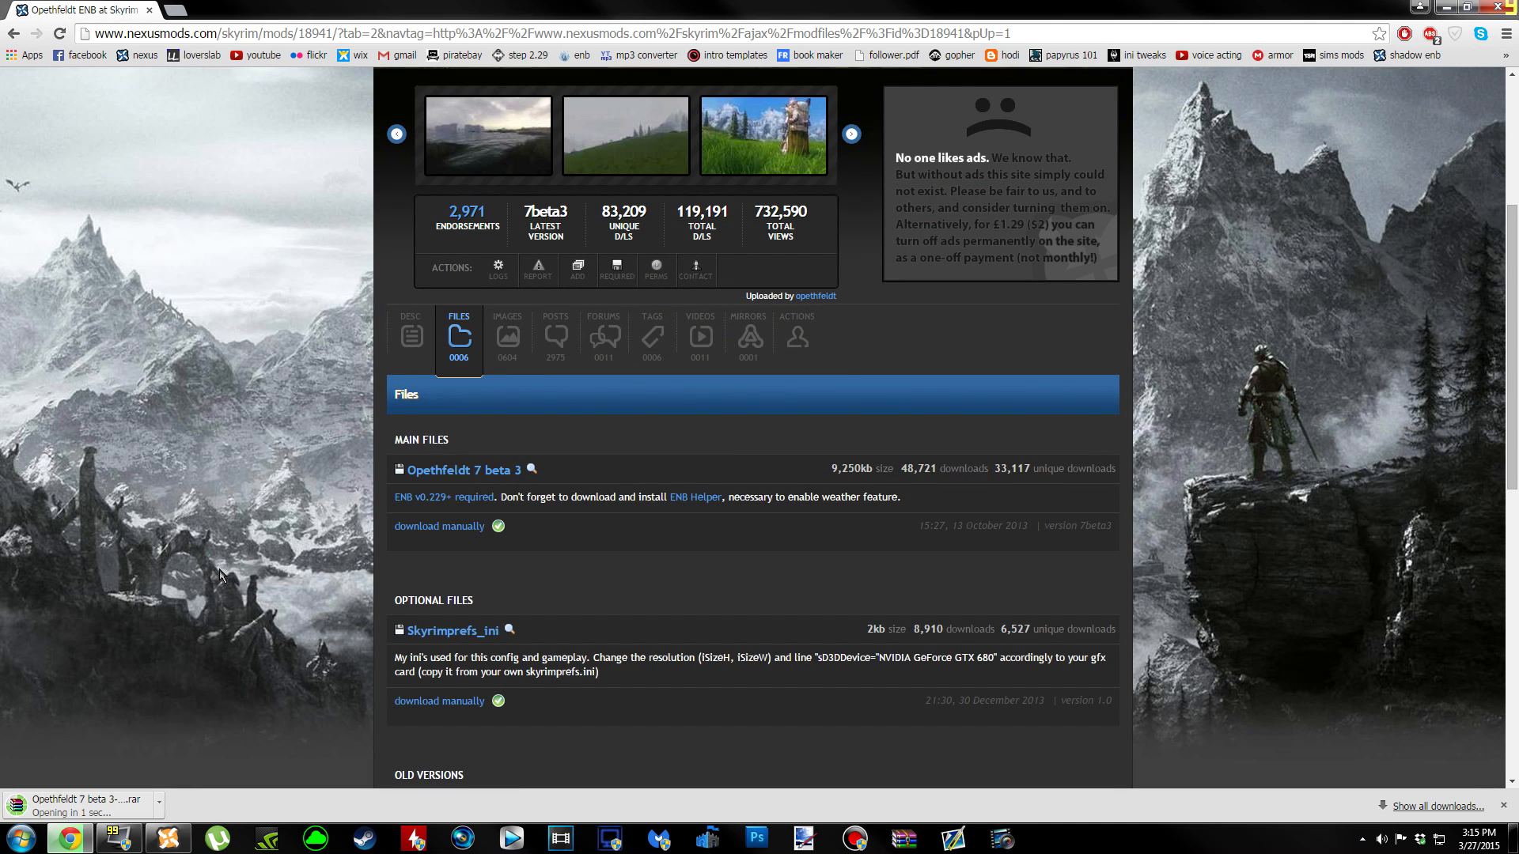
scroll(380, 528, "down", 2)
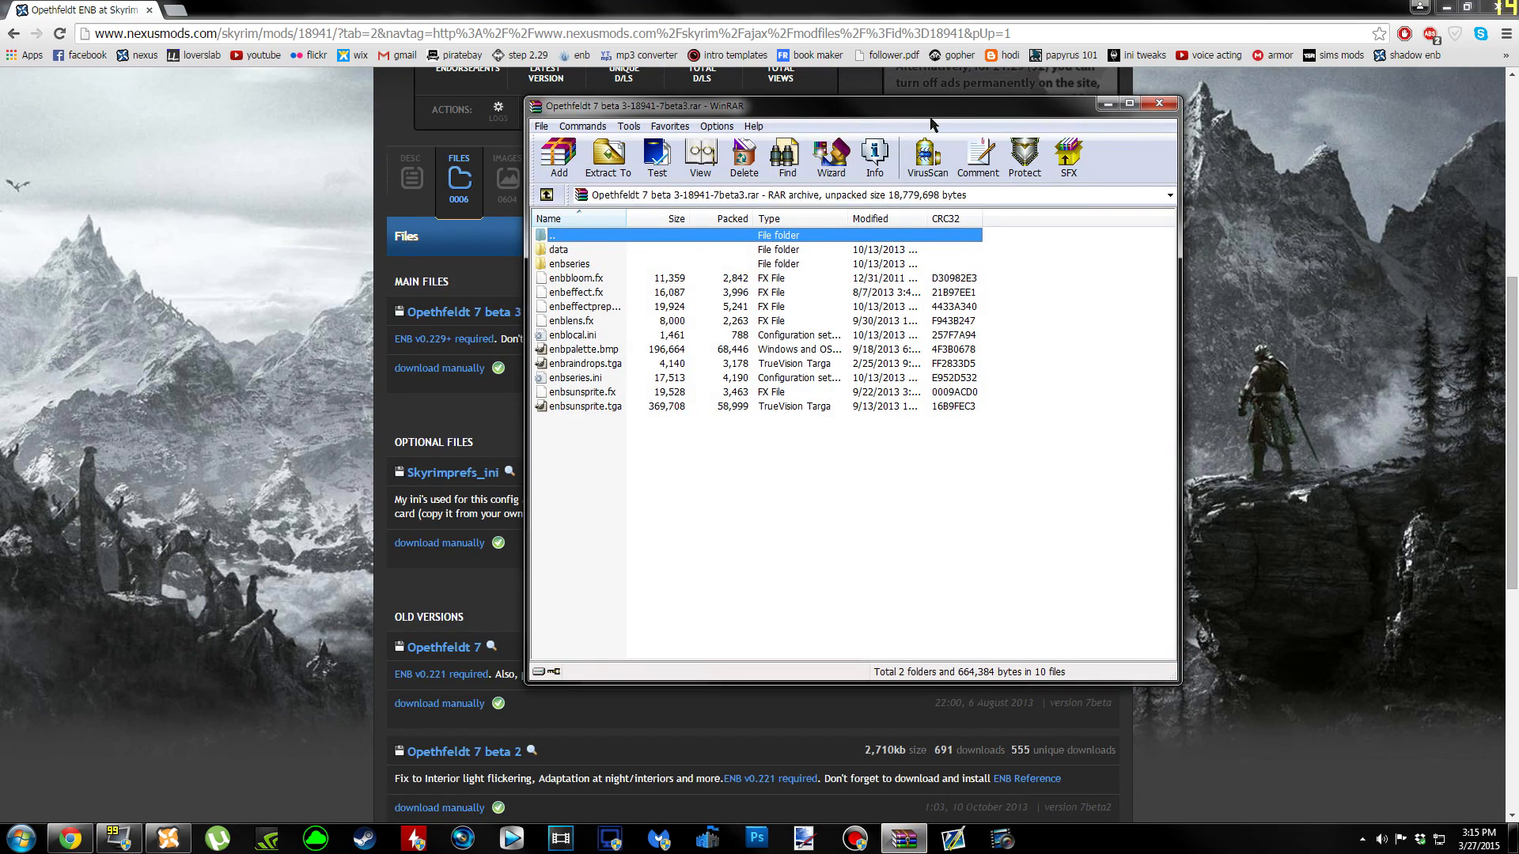
Copy the Opethfeldt 7 beta 3 archive from the Downloads folder in WinRAR to the desktop, then minimize WinRAR.
left_click(1447, 7)
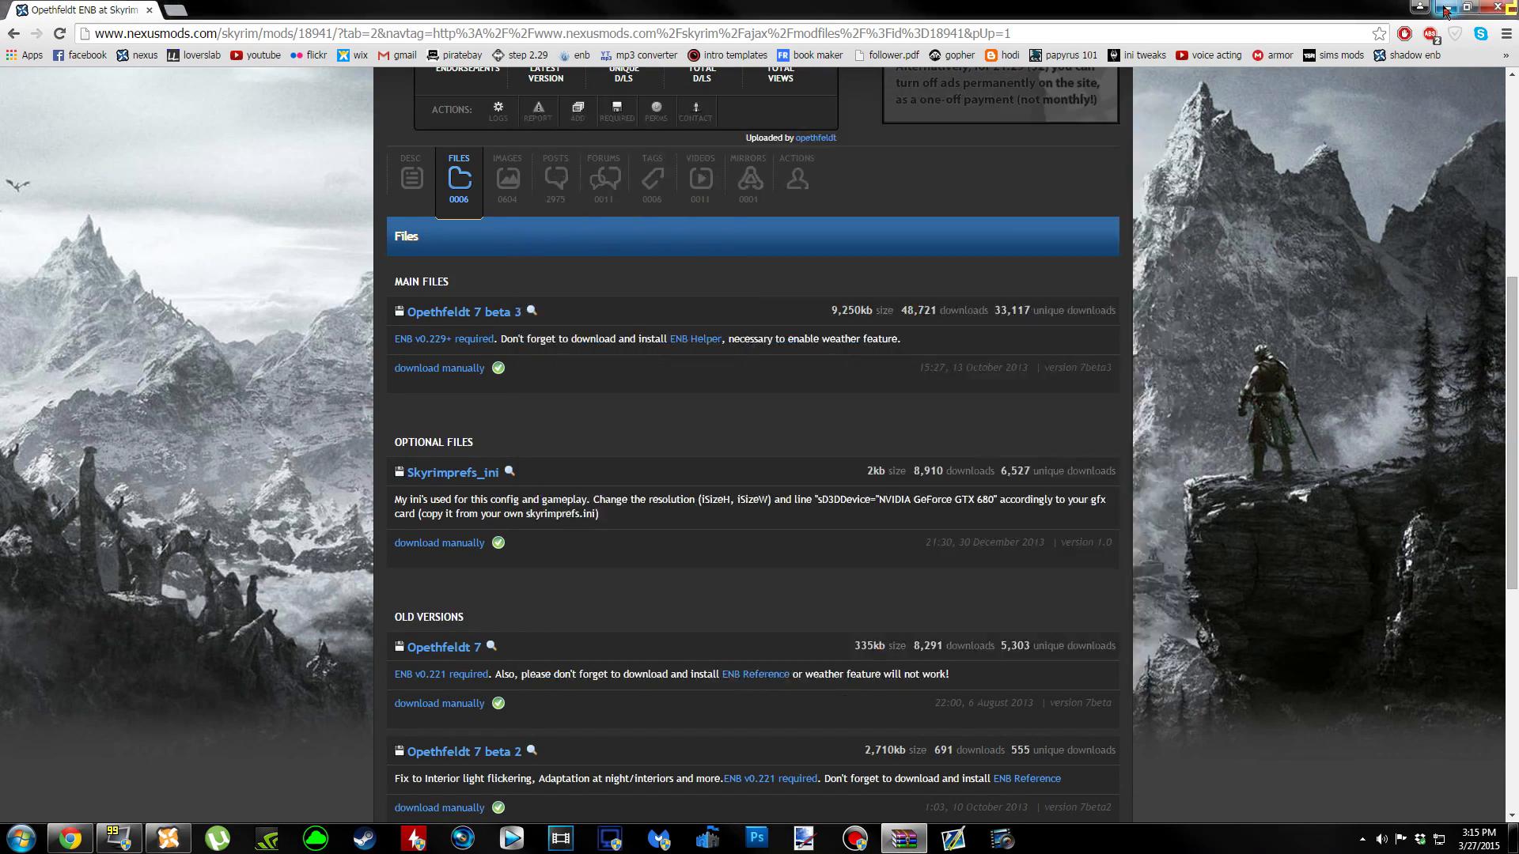
left_click(1447, 7)
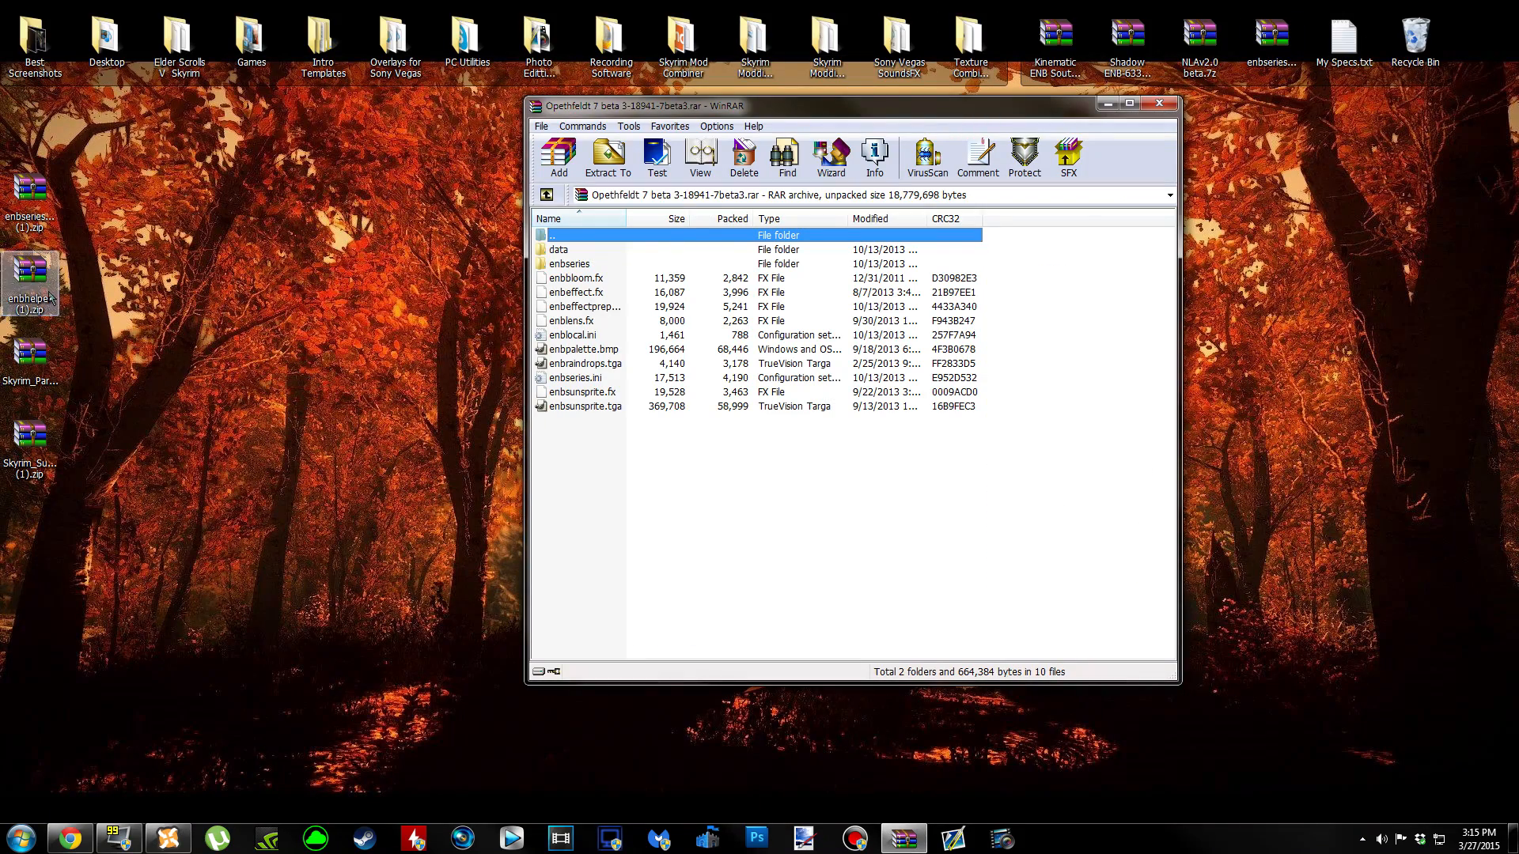
key("BackSpace")
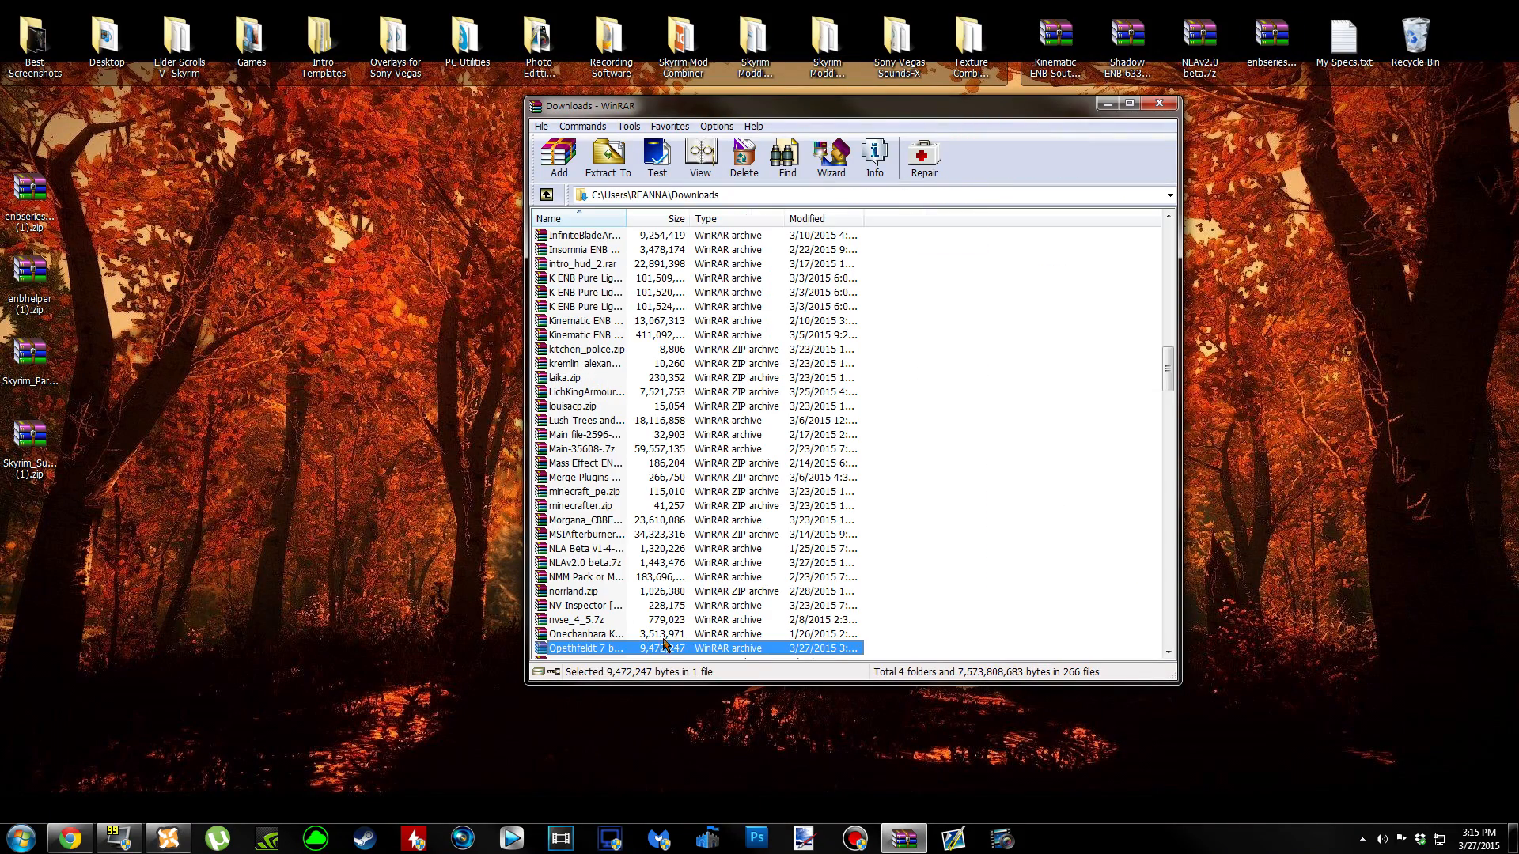
left_click_drag(81, 597, 77, 597)
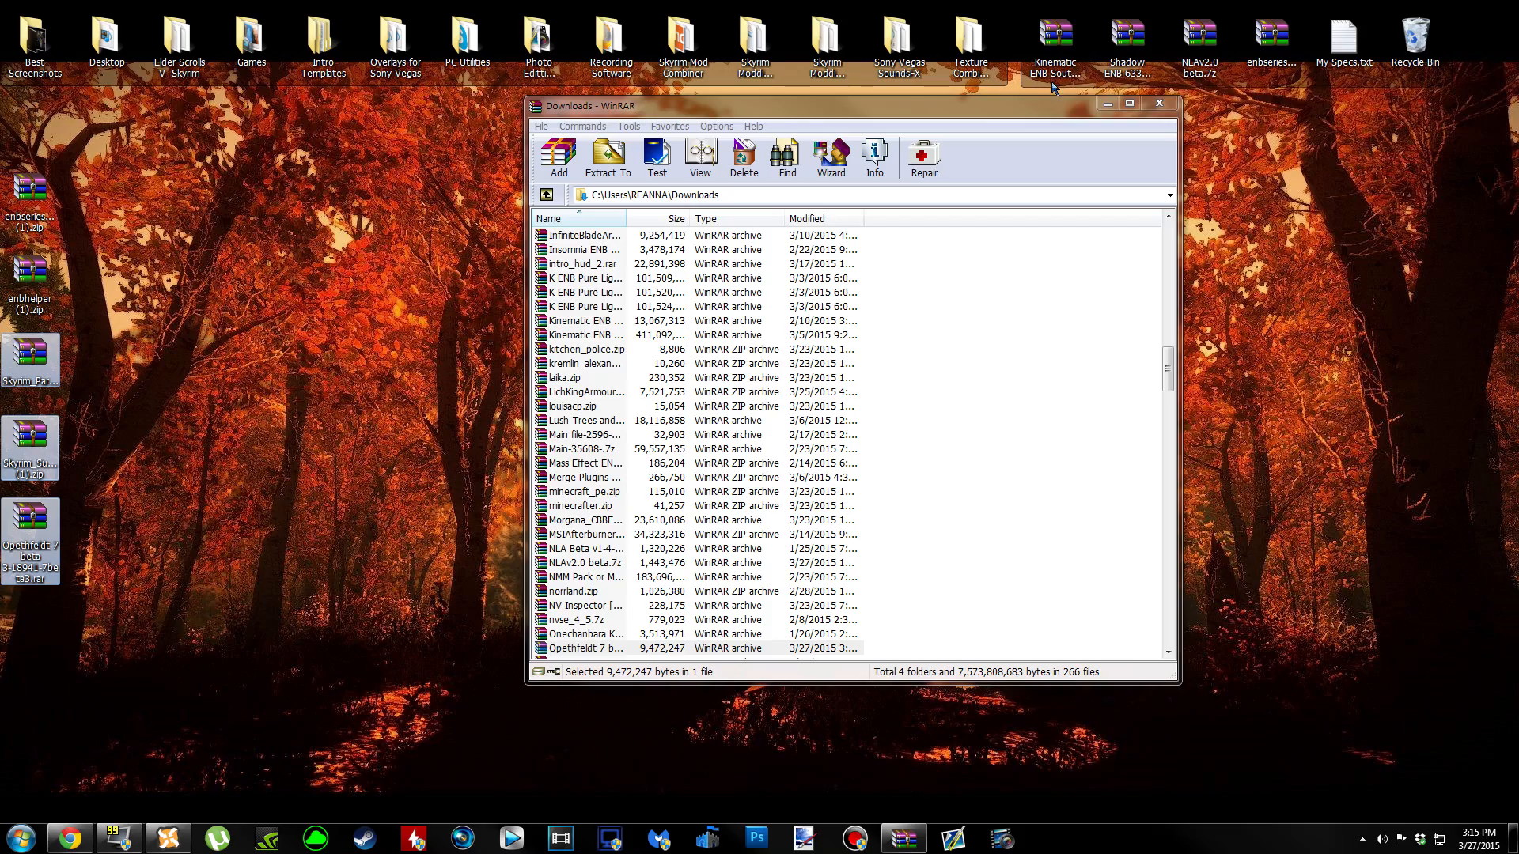
left_click(1107, 104)
Return to Chrome and check the installation instructions in the Opethfeldt ENB description, then minimize the browser.
left_click(71, 840)
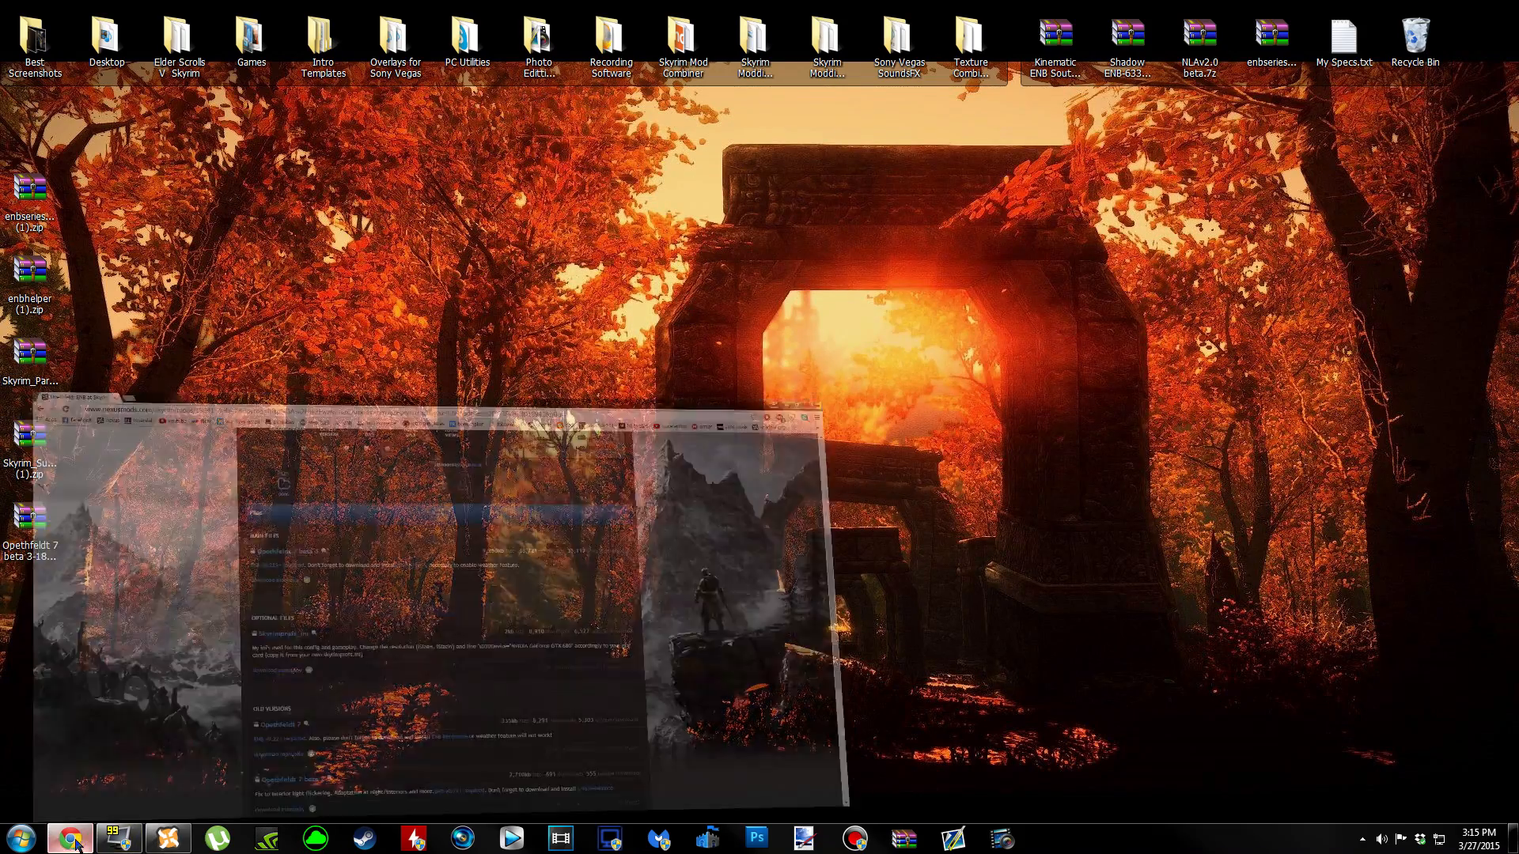
scroll(160, 224, "up", 3)
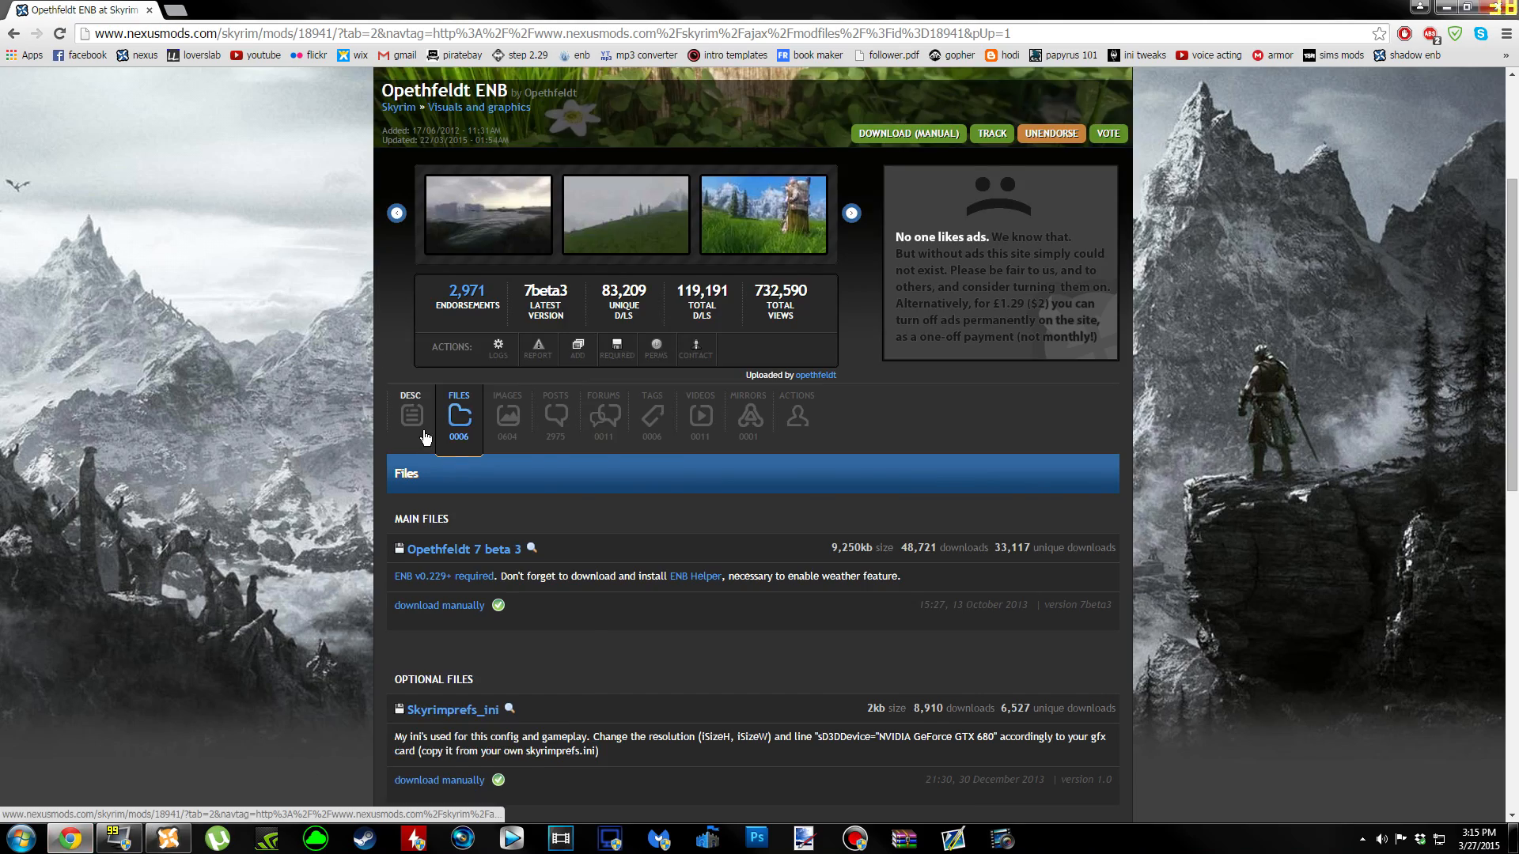
left_click(425, 437)
scroll(317, 417, "down", 2)
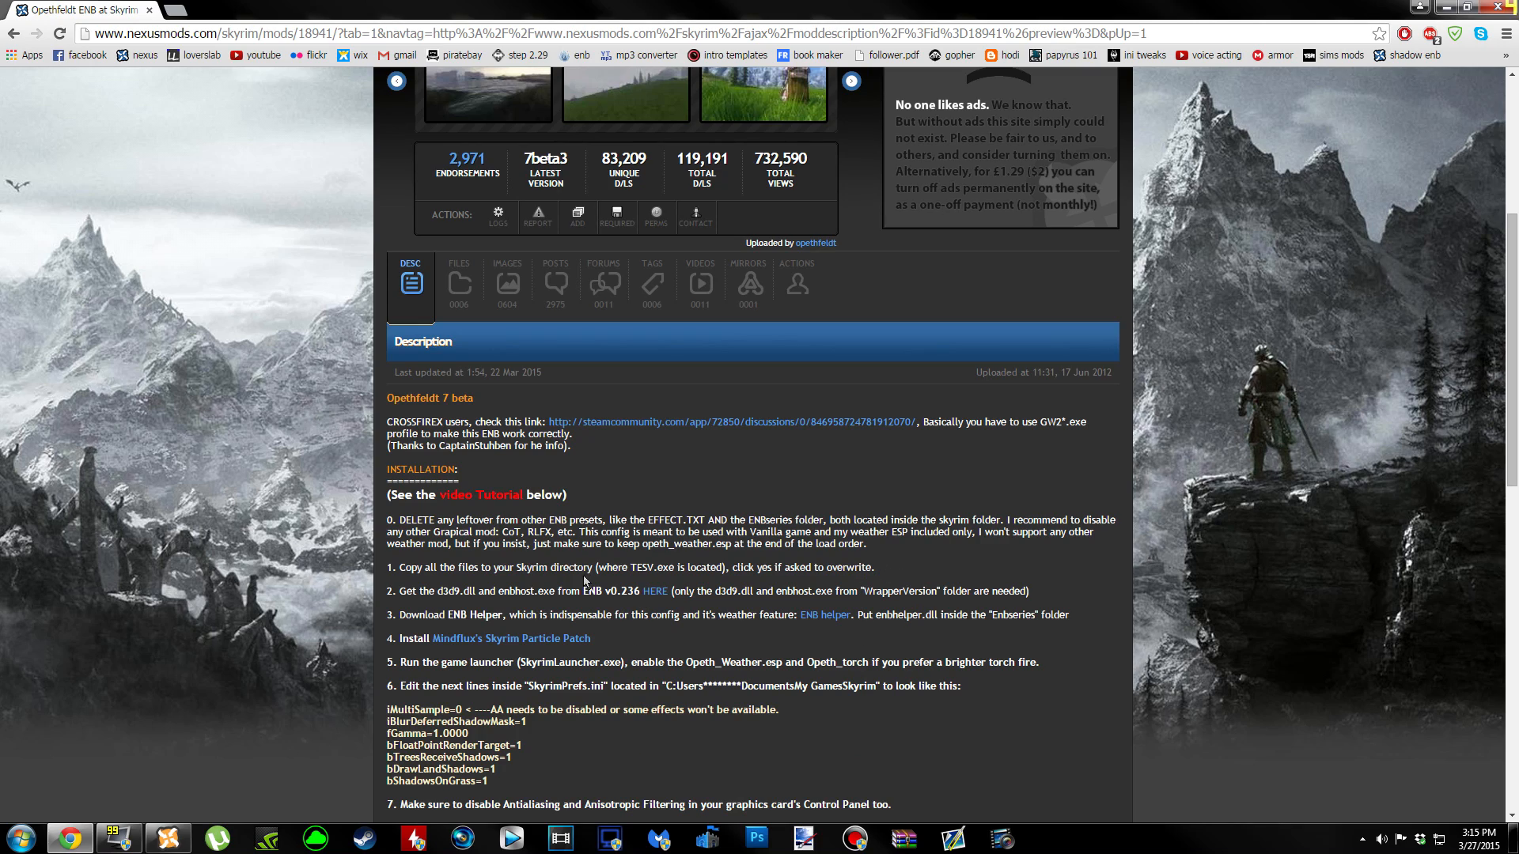
left_click(1446, 8)
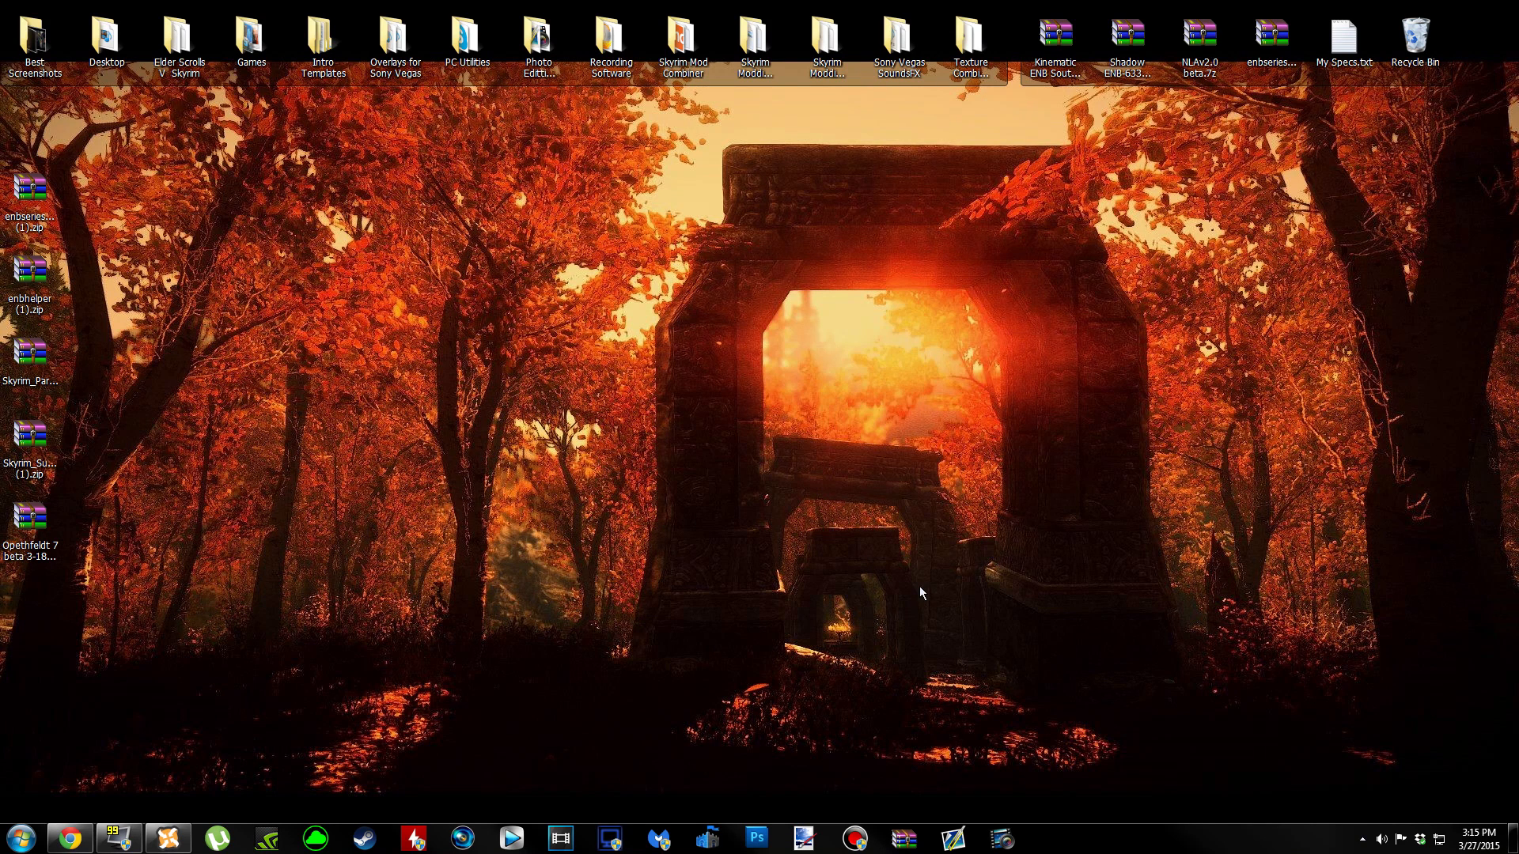
Open the Skyrim game folder from Nexus Mod Manager and locate SkyrimLauncher.exe and TESV.exe in it.
left_click(168, 839)
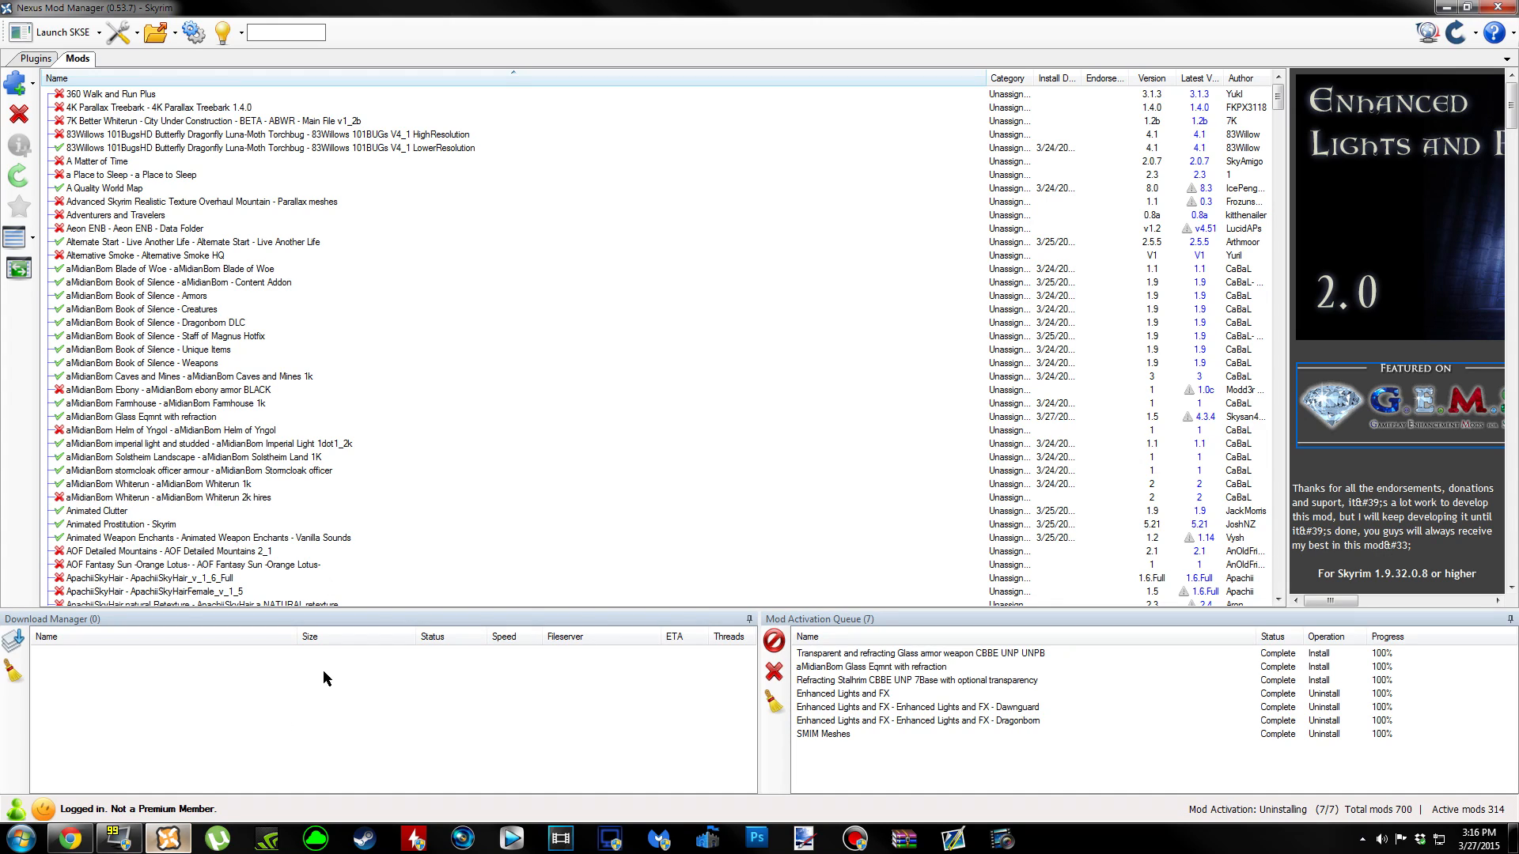
left_click(155, 45)
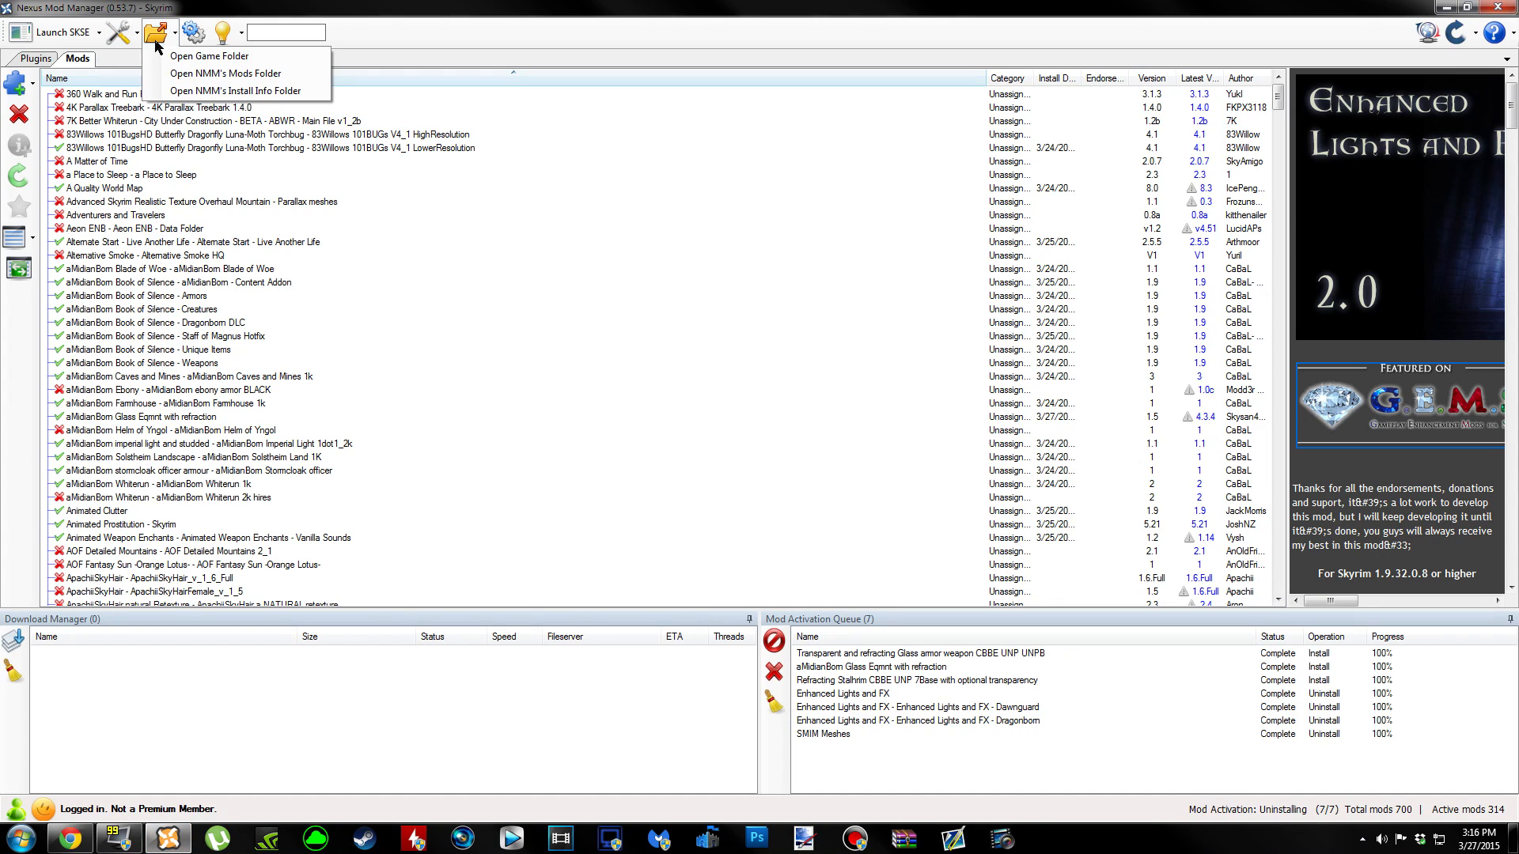
left_click(189, 63)
scroll(1084, 705, "down", 5)
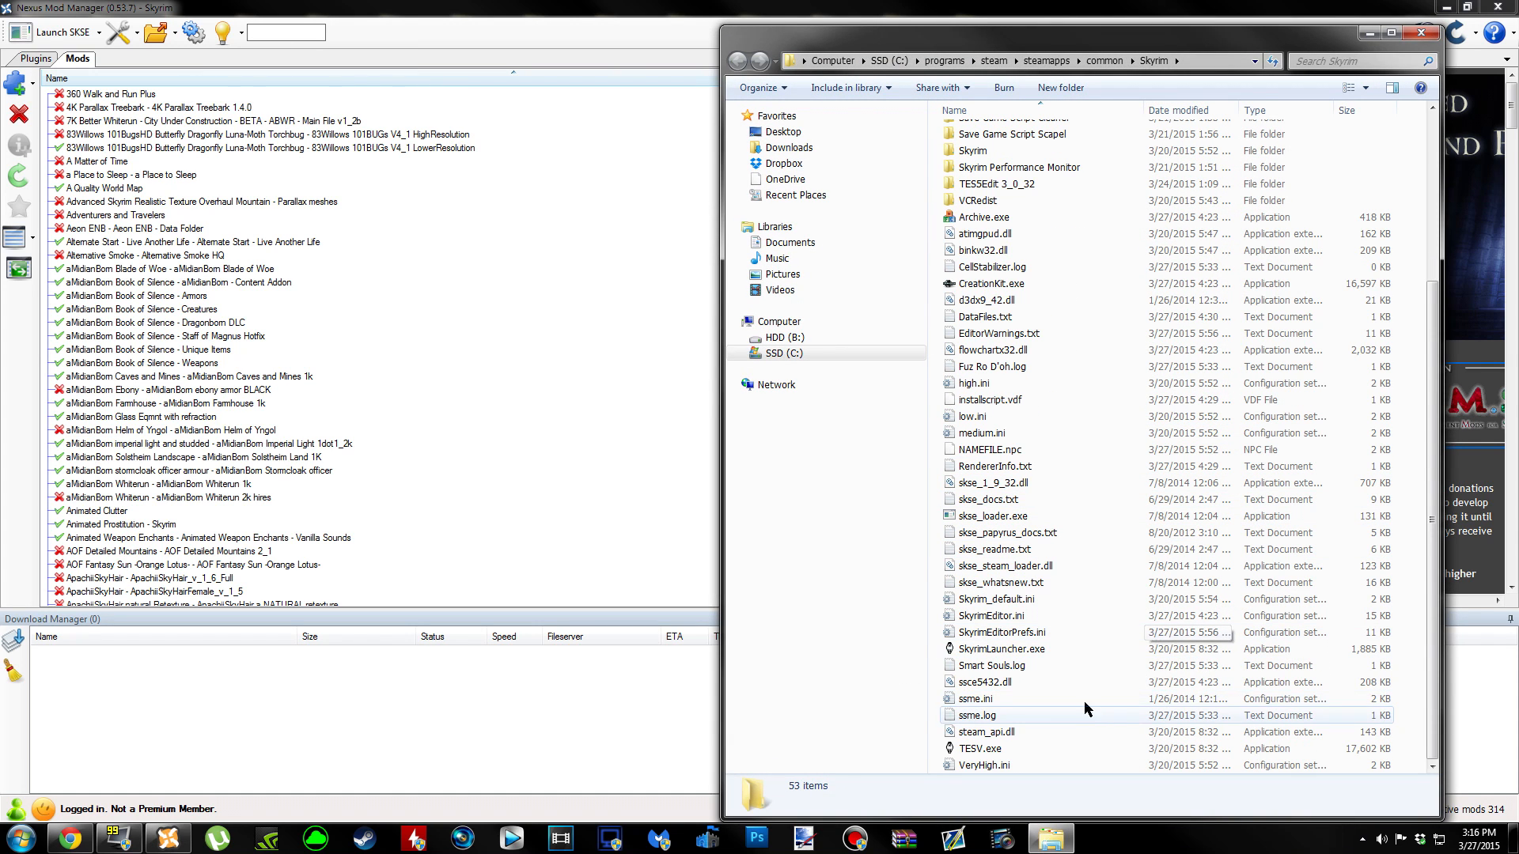
left_click(1081, 650)
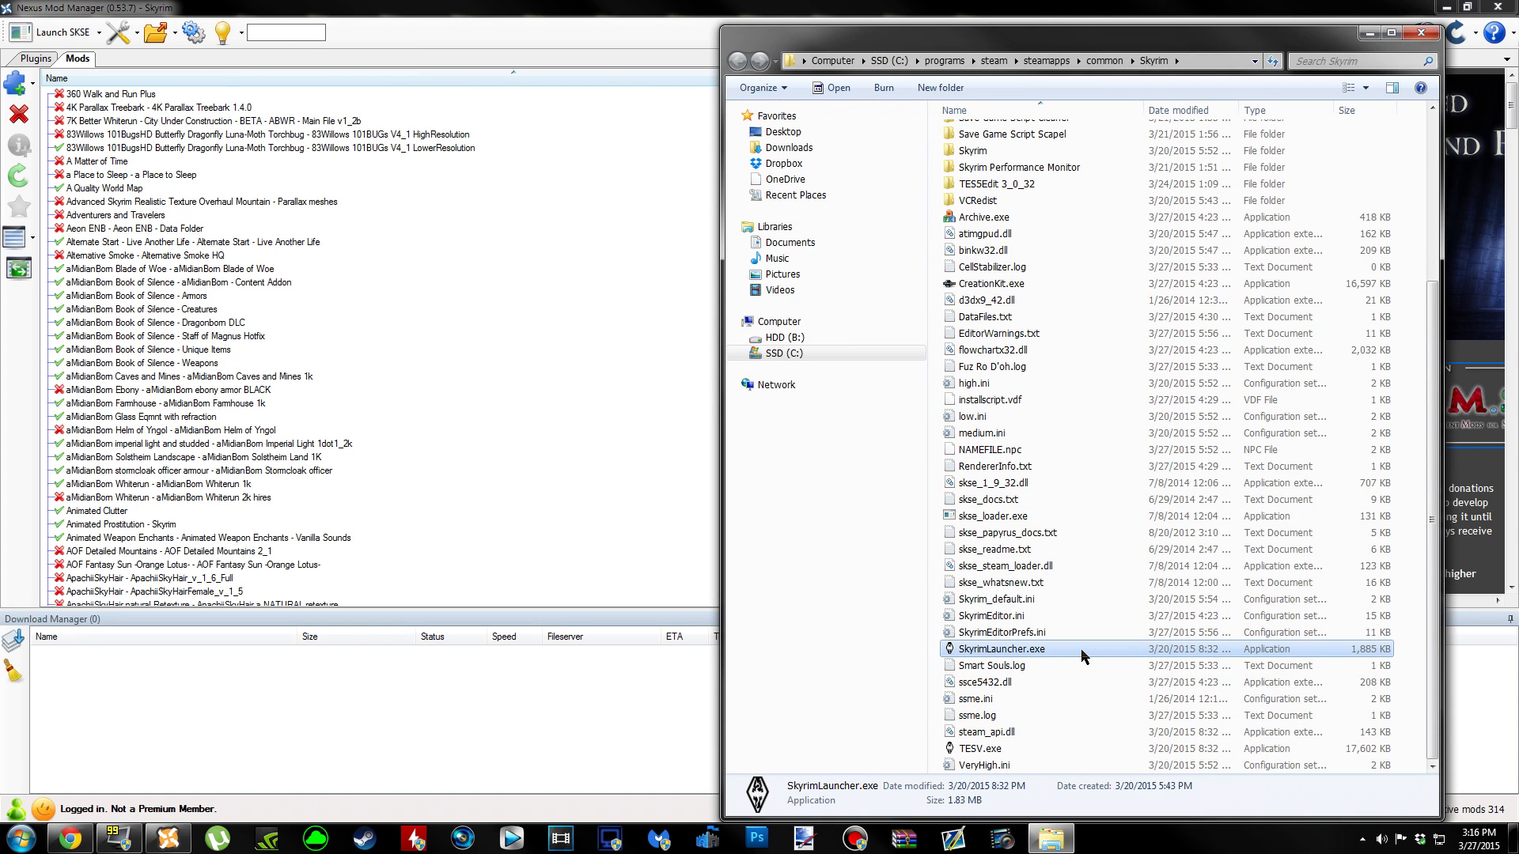
left_click(1019, 747, "ctrl")
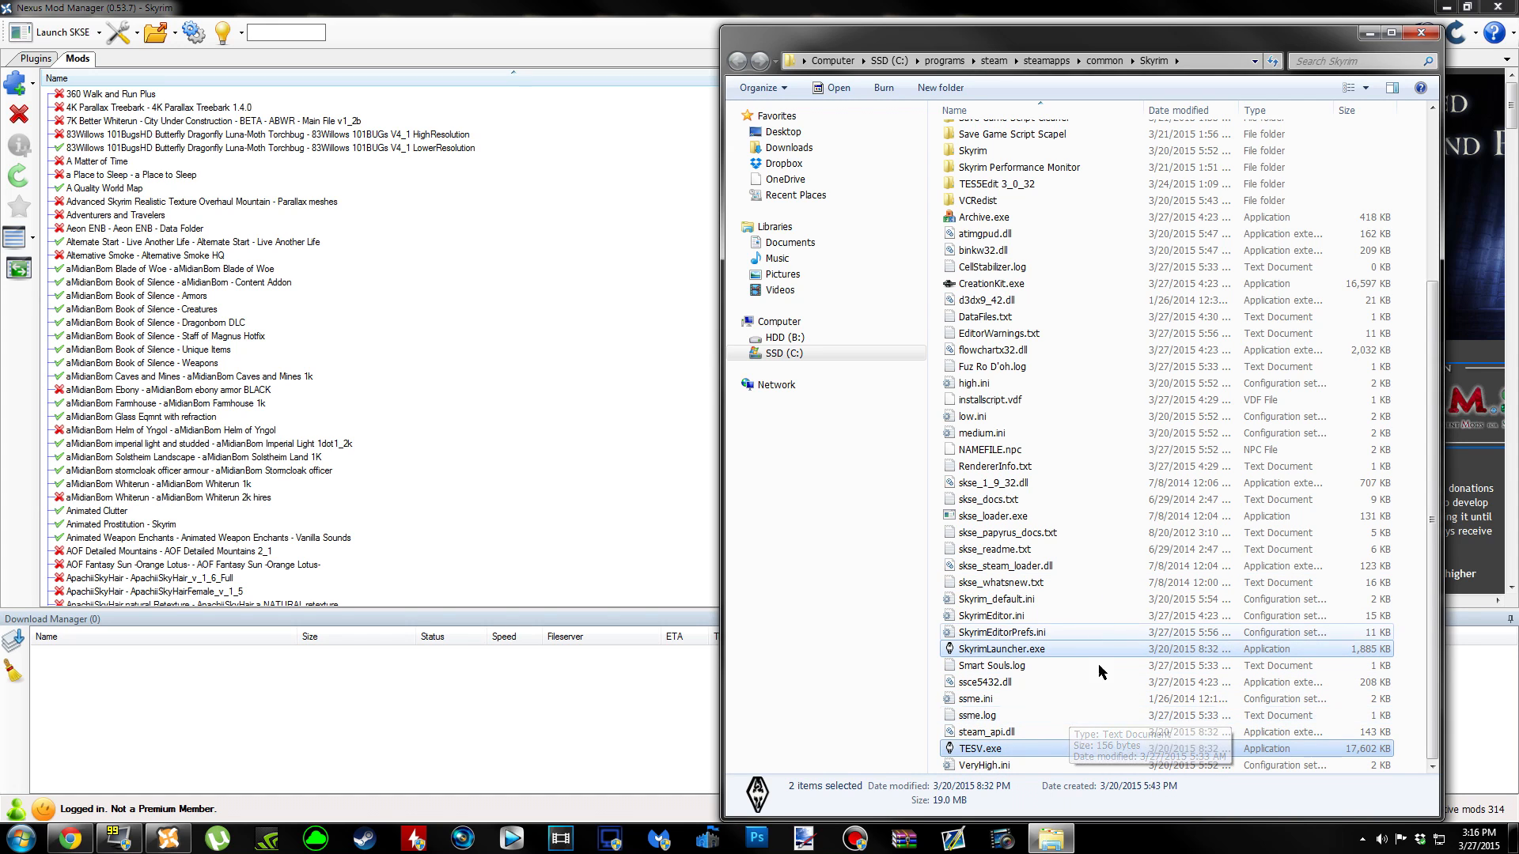
Look through the Data folder's contents and return to the main Skyrim folder.
scroll(1081, 731, "up", 5)
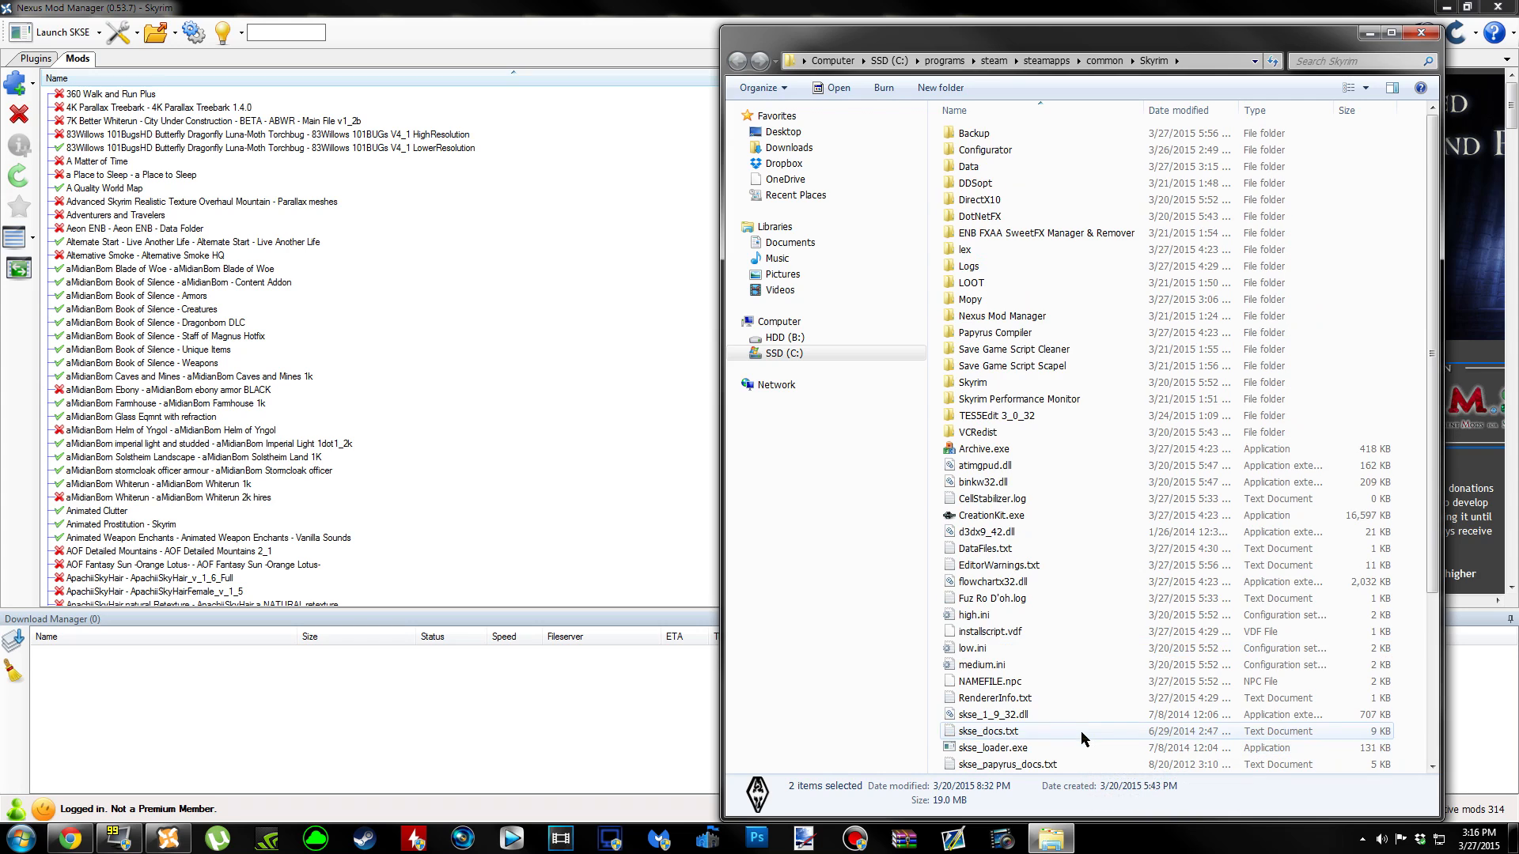
double_click(970, 166)
scroll(1112, 506, "down", 20)
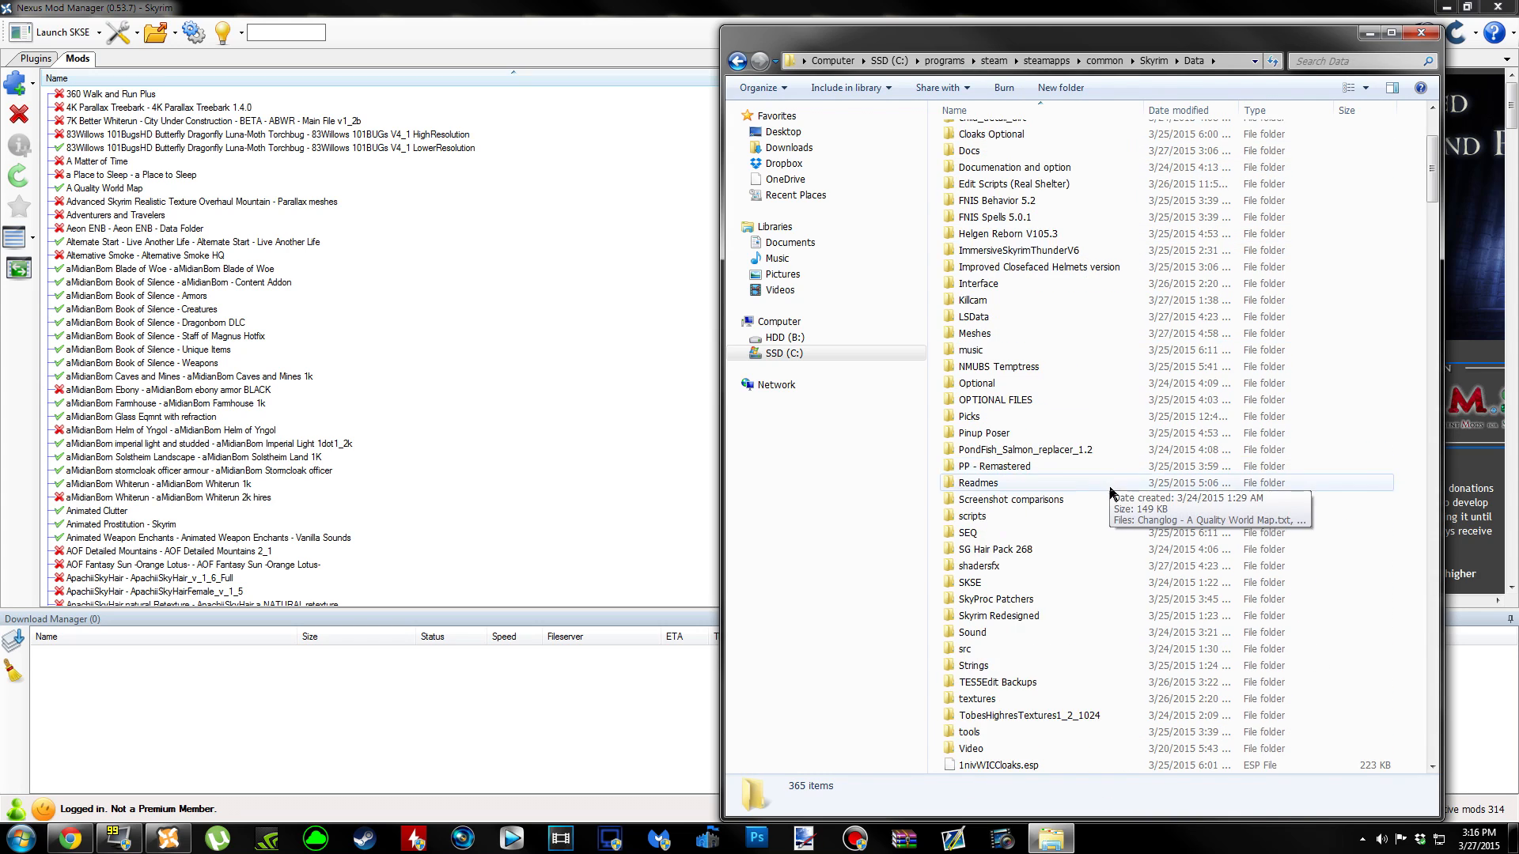
scroll(1110, 554, "down", 3)
scroll(1113, 580, "up", 3)
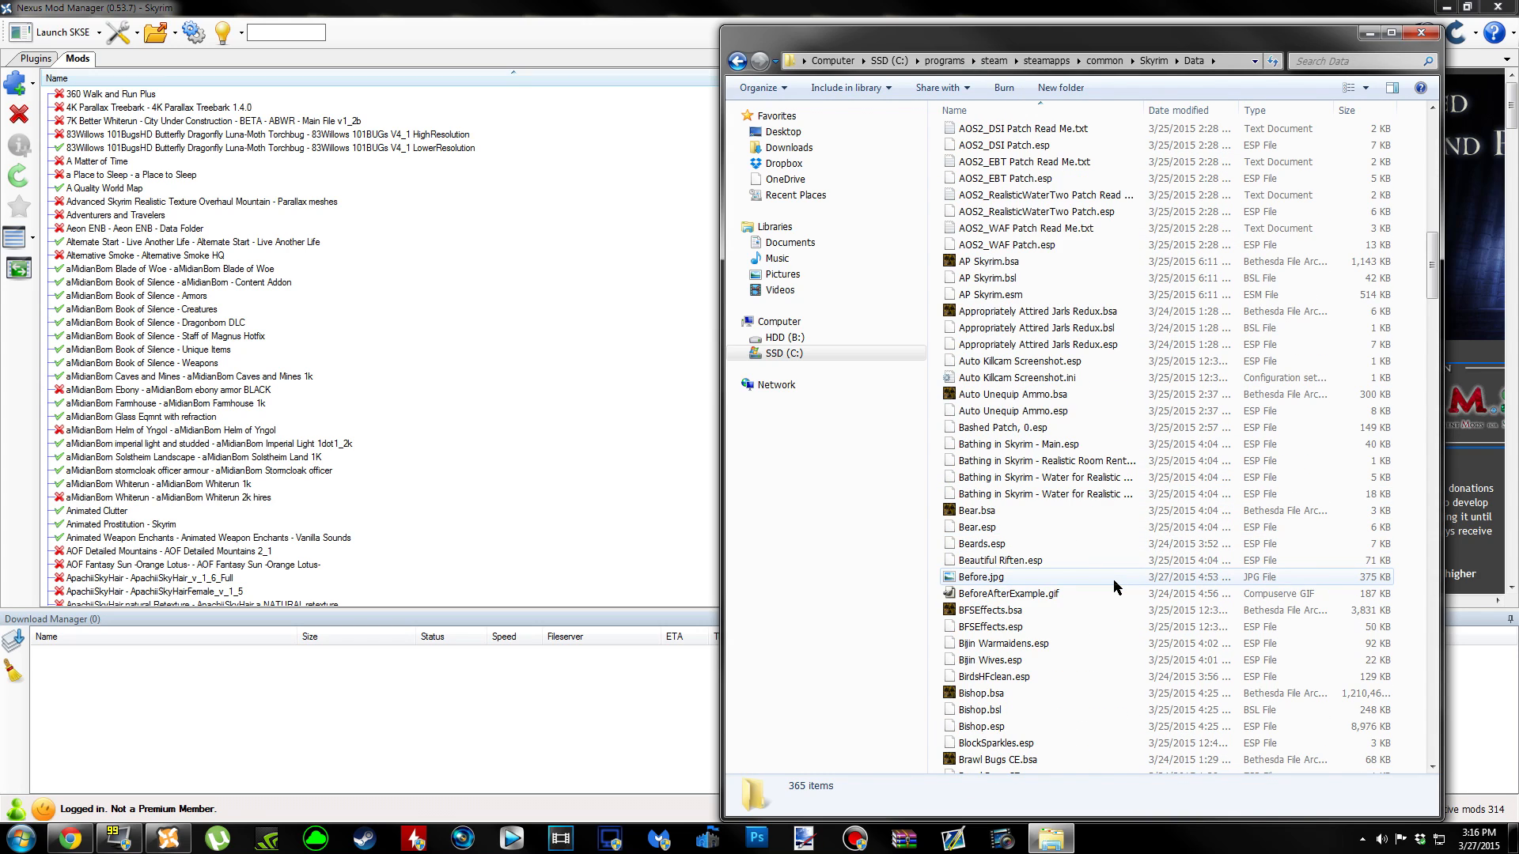
key("BackSpace")
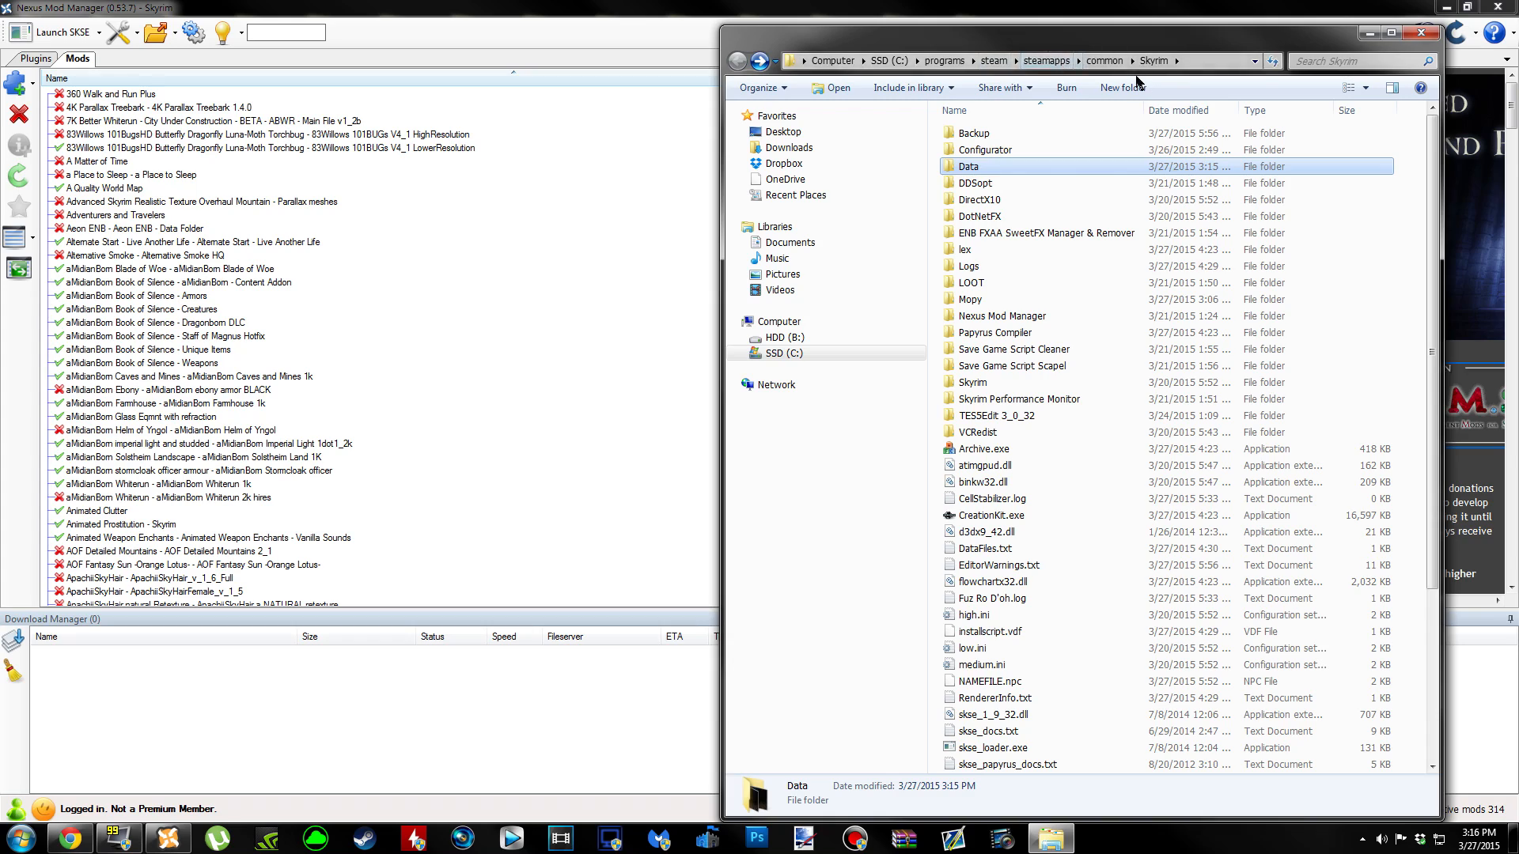
scroll(1233, 372, "down", 1)
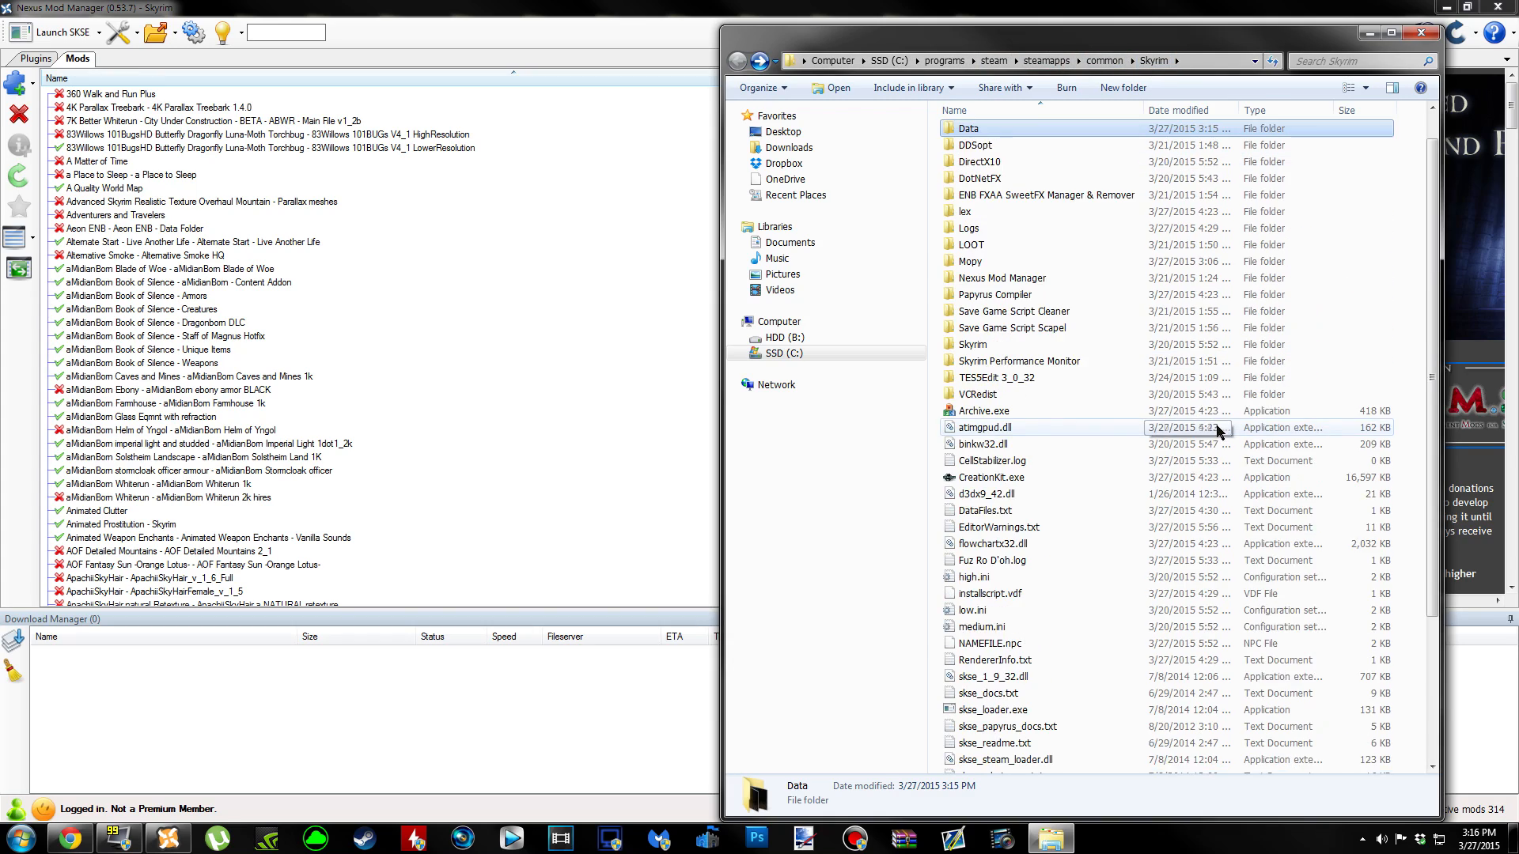
scroll(1217, 431, "up", 1)
Minimize the mod manager and game folder, then check the full names of the Subsurface Scattering and Particle Patch archives on the desktop.
left_click(1447, 7)
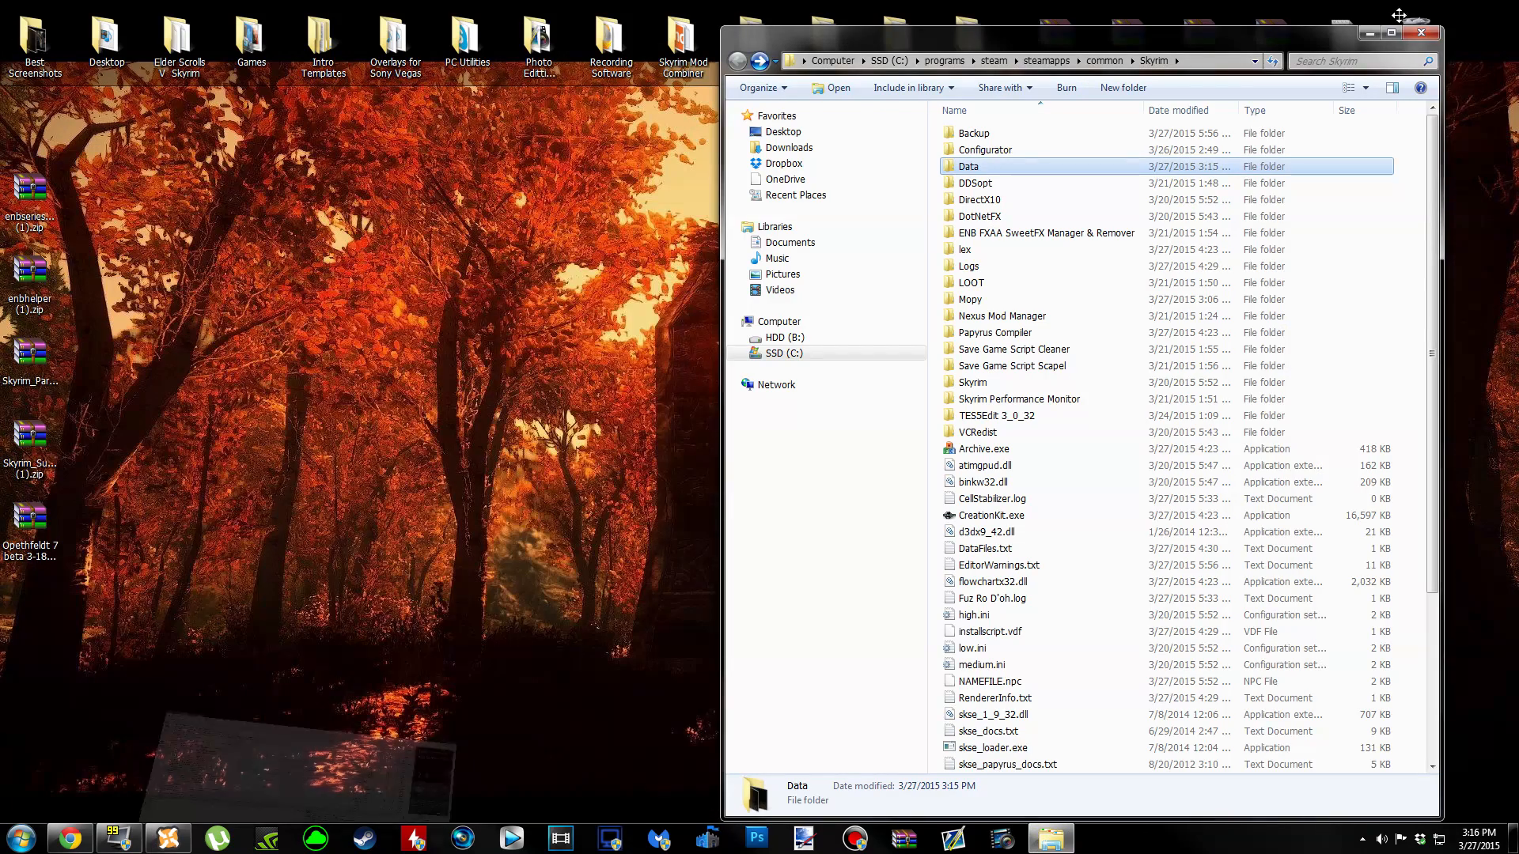
left_click(1370, 34)
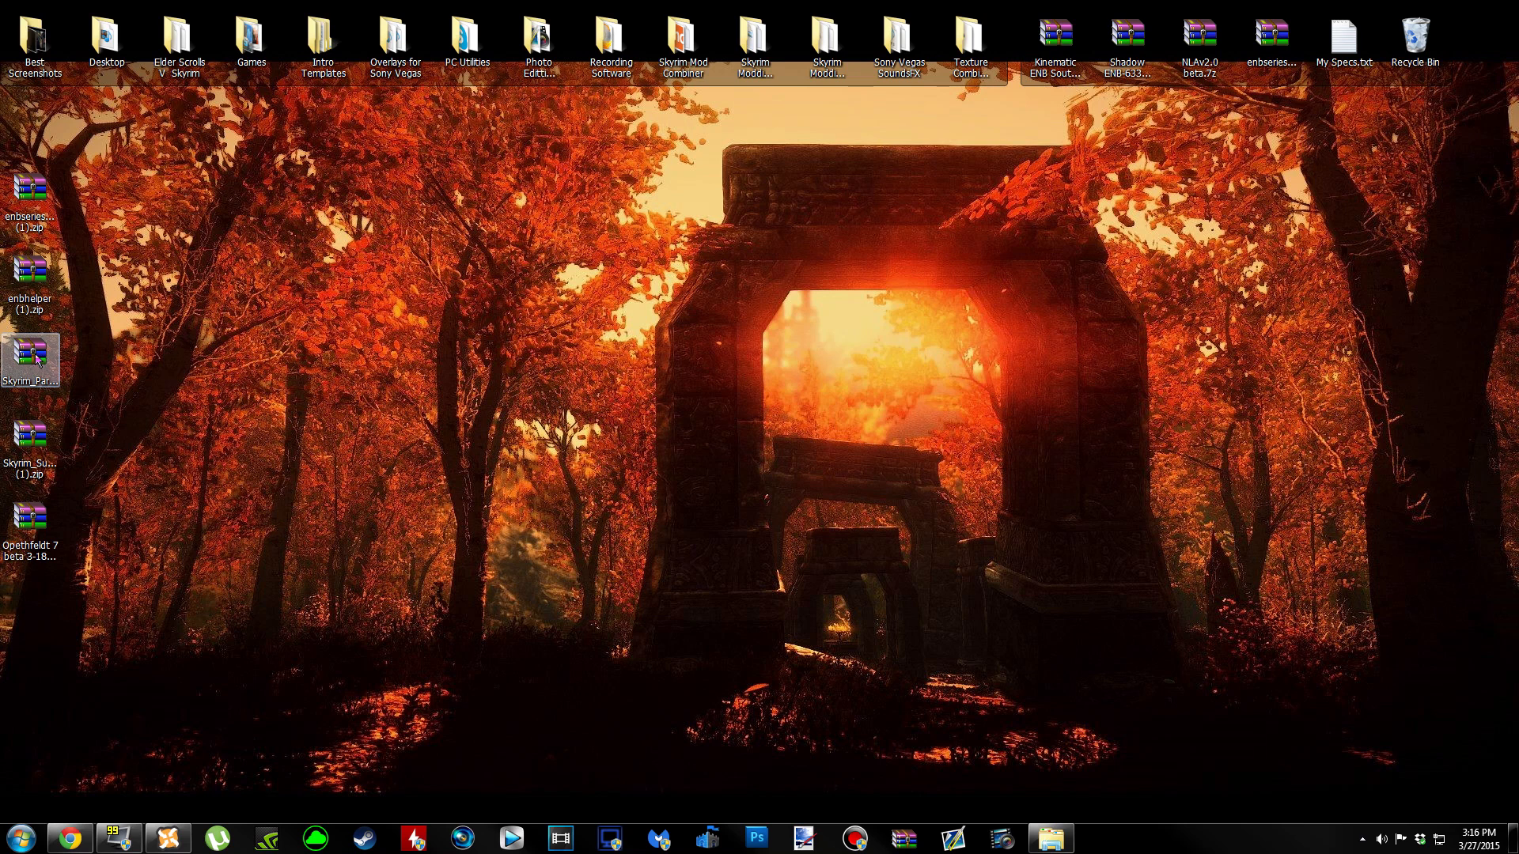
left_click(30, 438)
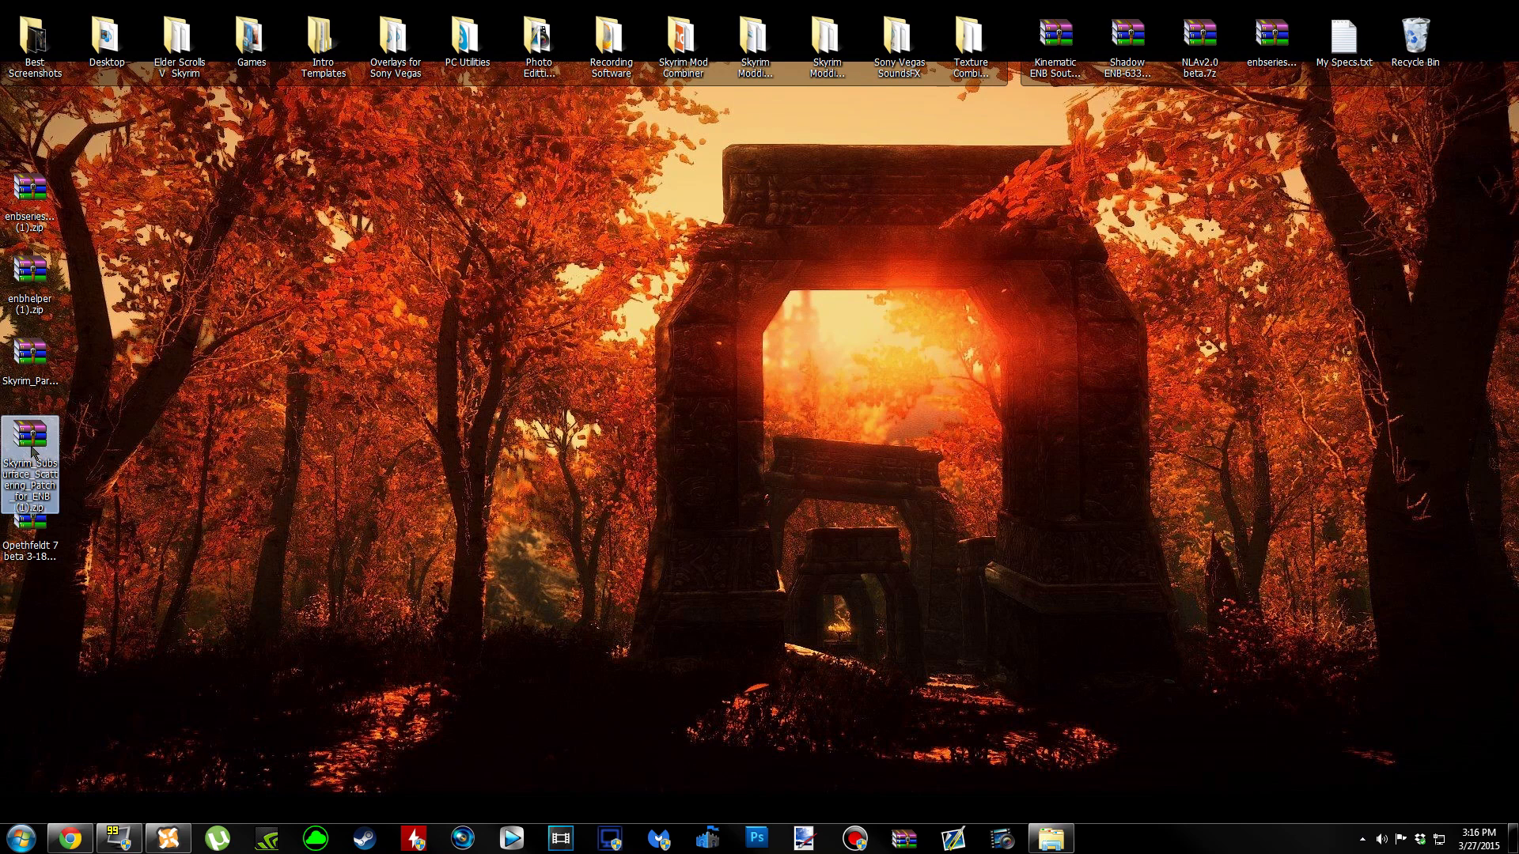
left_click(243, 377)
left_click(59, 356)
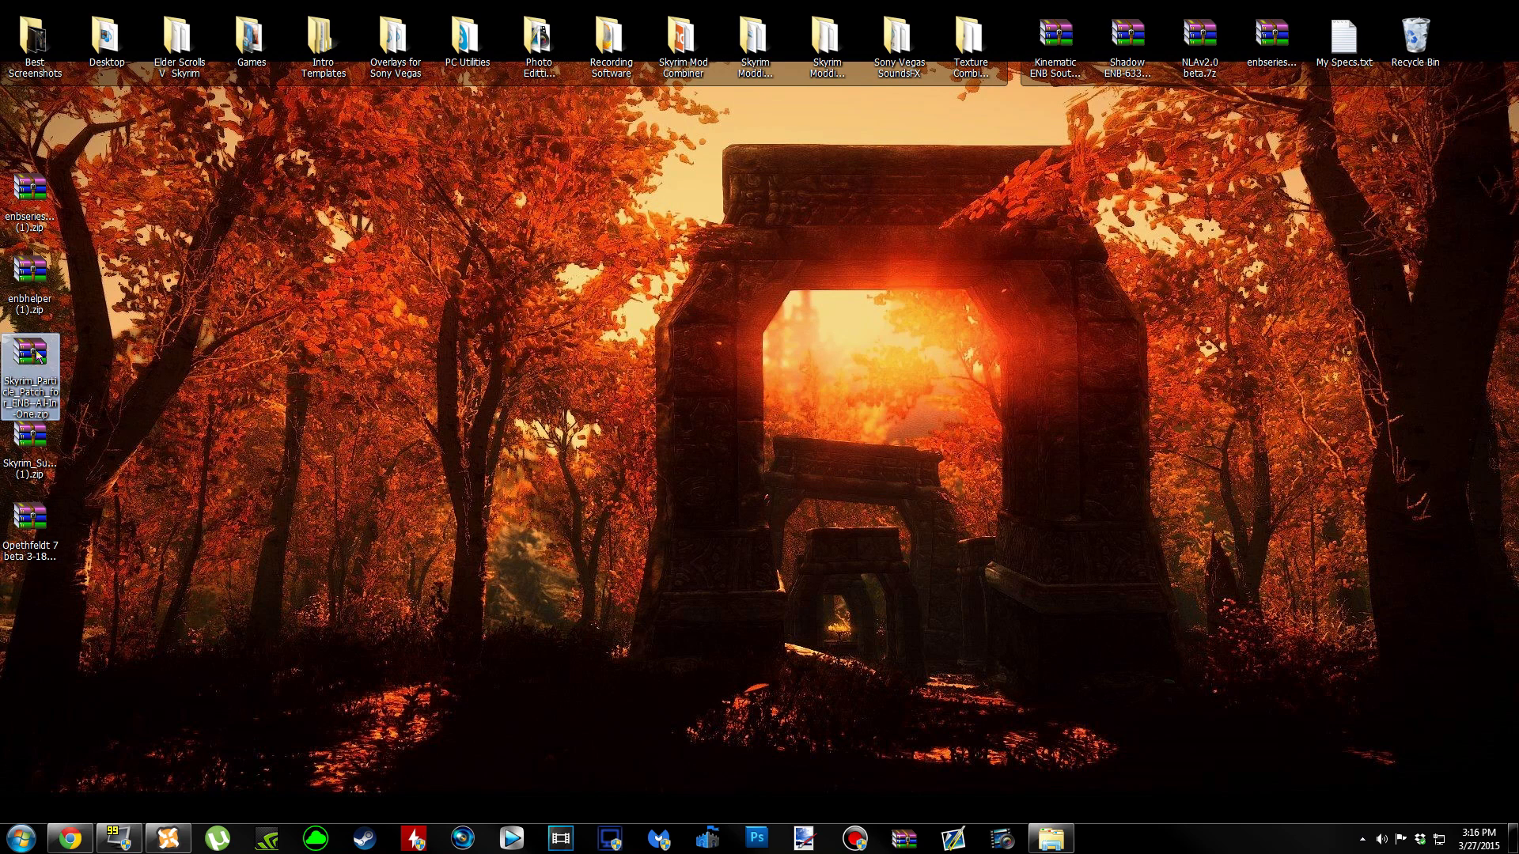
left_click(236, 312)
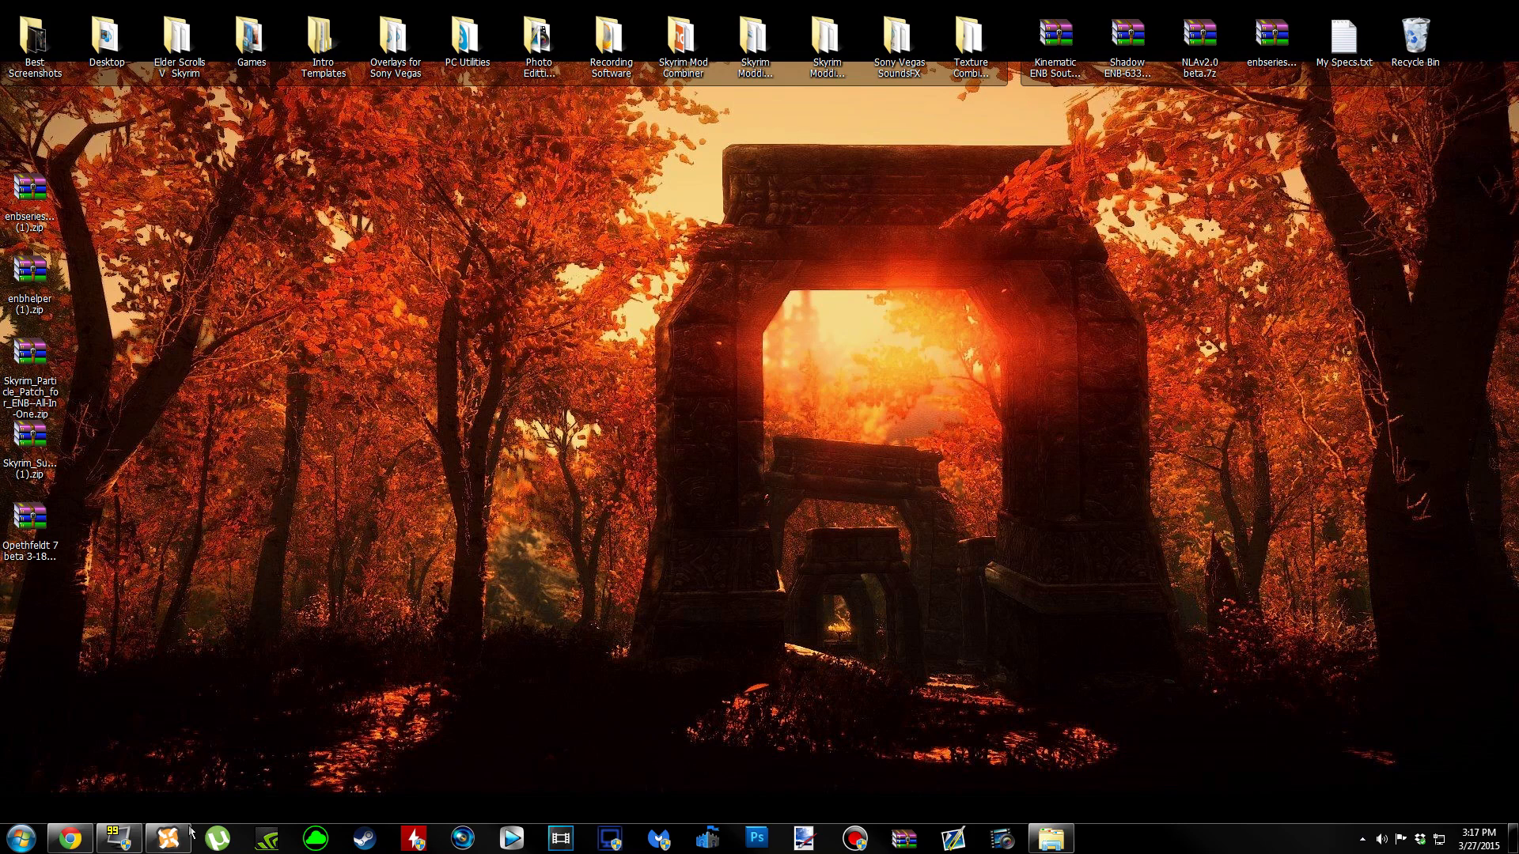
Add Skyrim_Particle_Patch_for_ENB--All-In-One.zip from the desktop as a mod in Nexus Mod Manager.
left_click(168, 837)
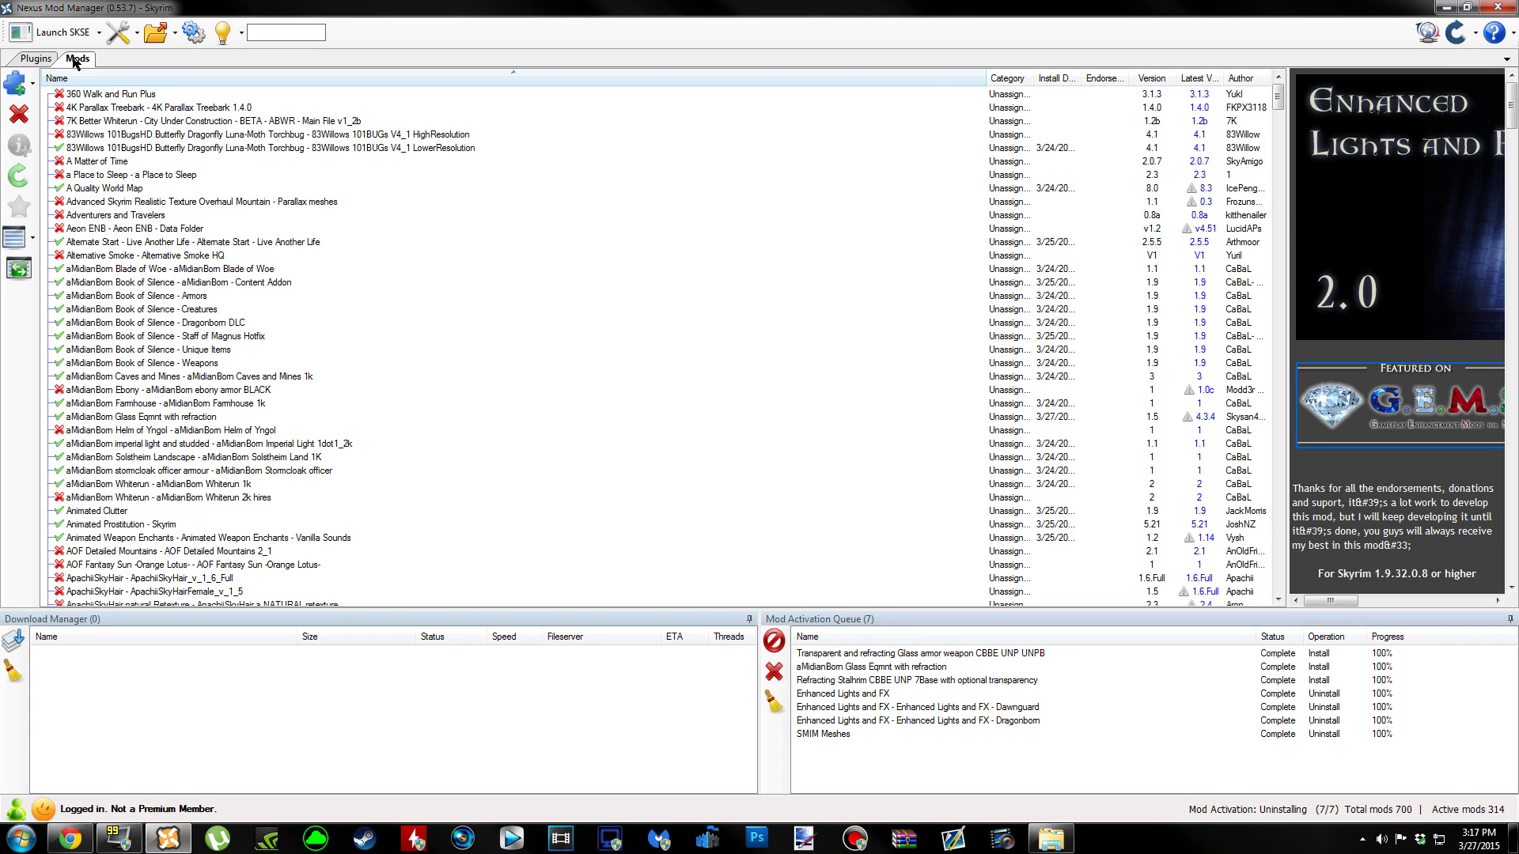
left_click(18, 89)
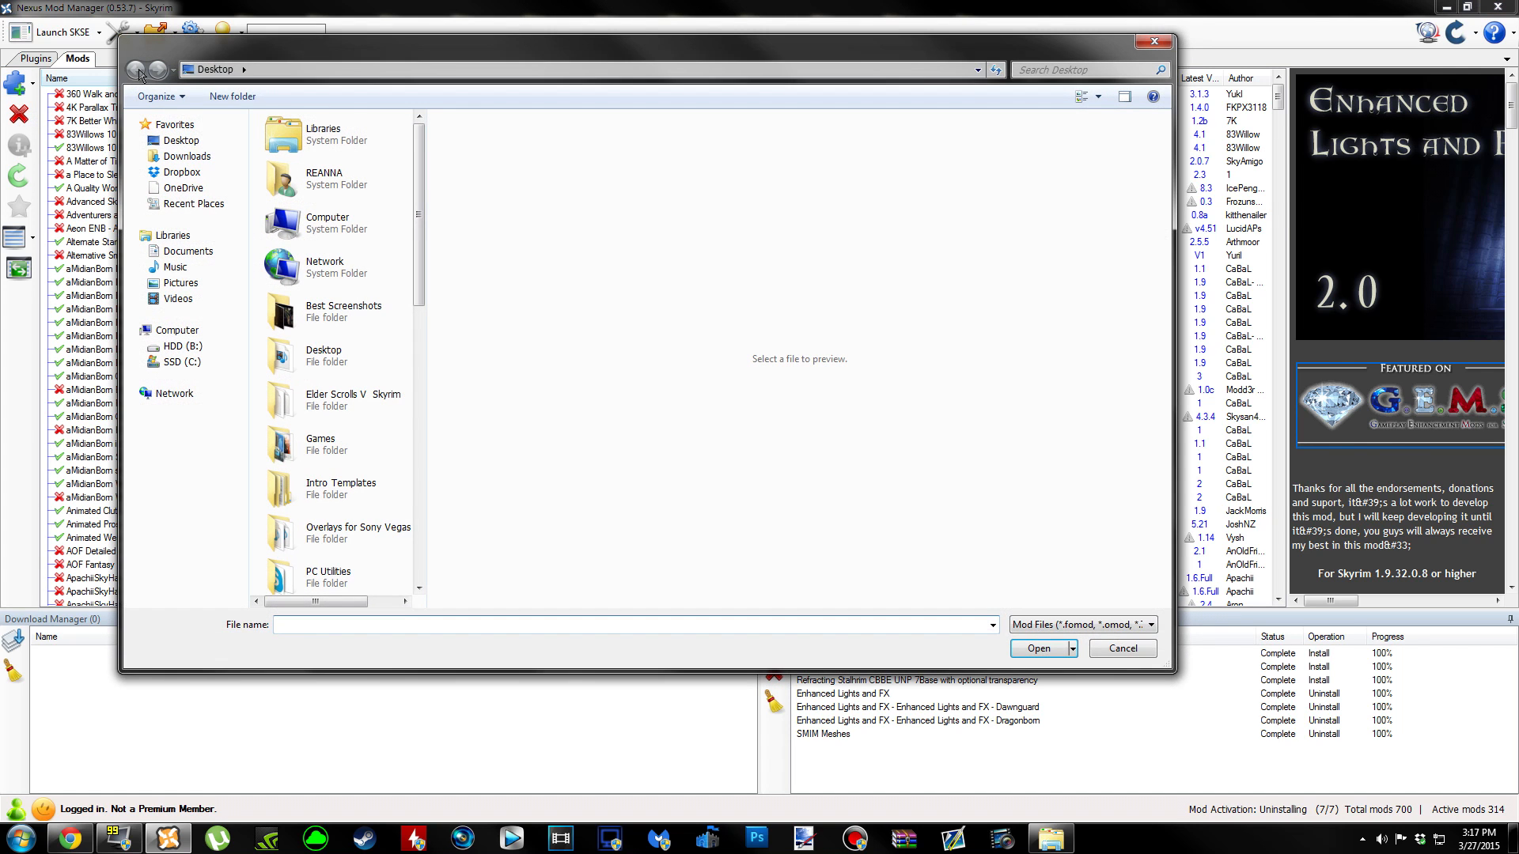
left_click(188, 141)
left_click_drag(427, 410, 844, 433)
scroll(819, 430, "down", 3)
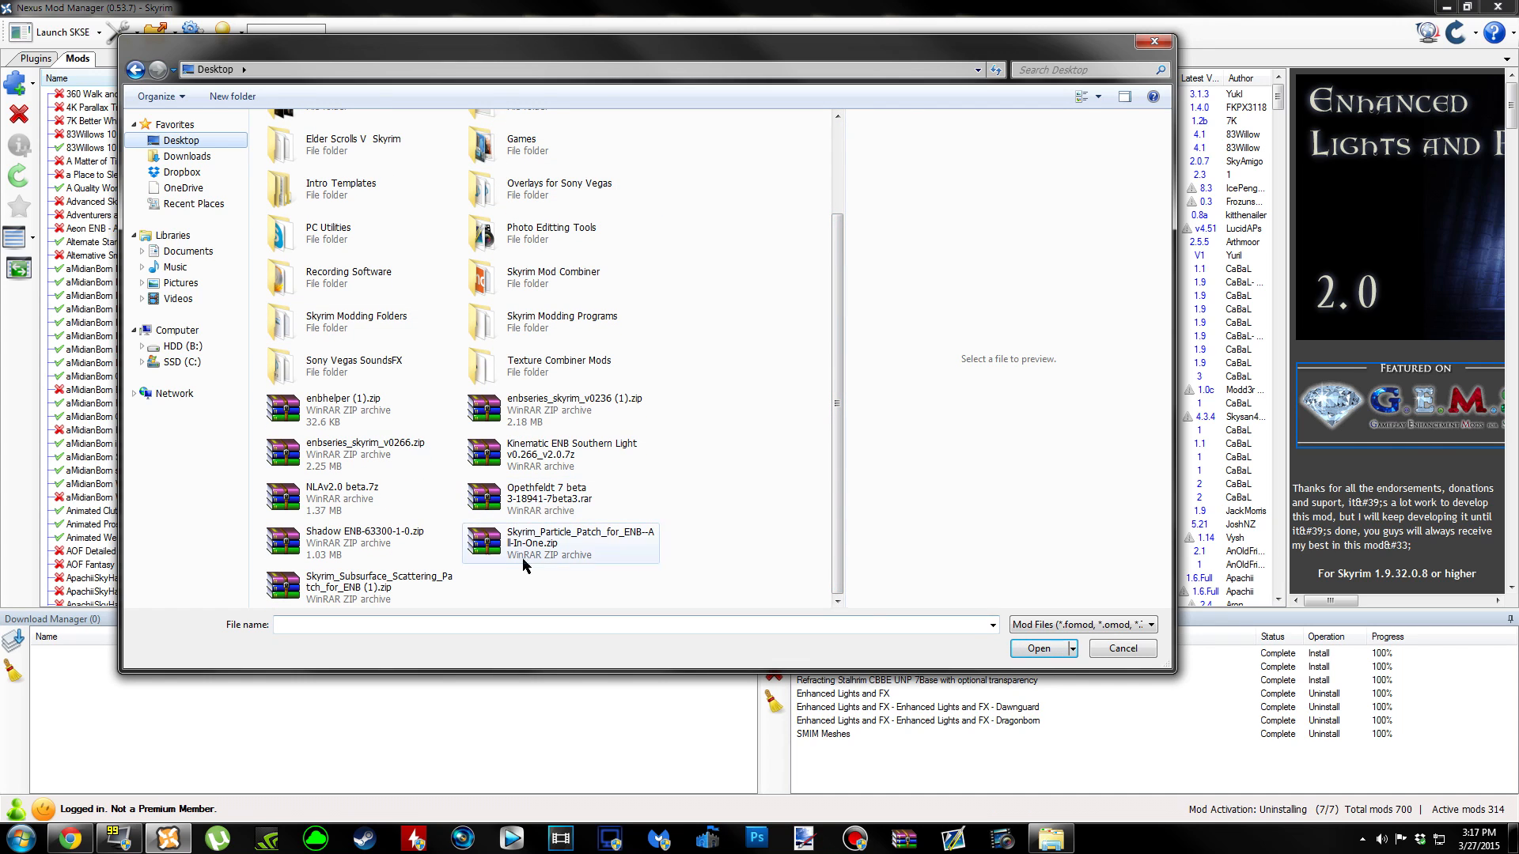
left_click(594, 545)
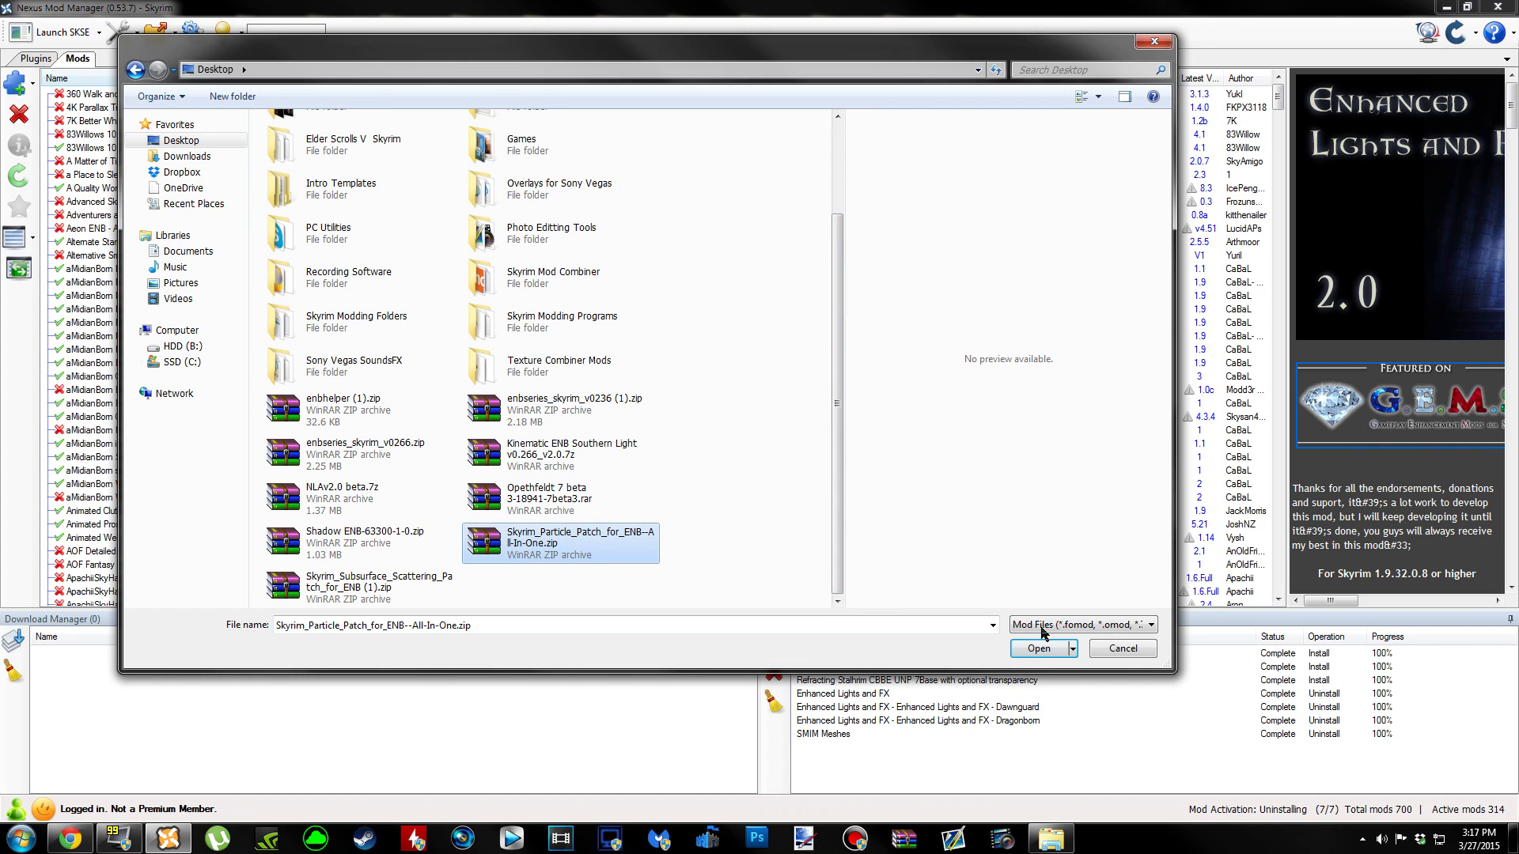
left_click(1037, 650)
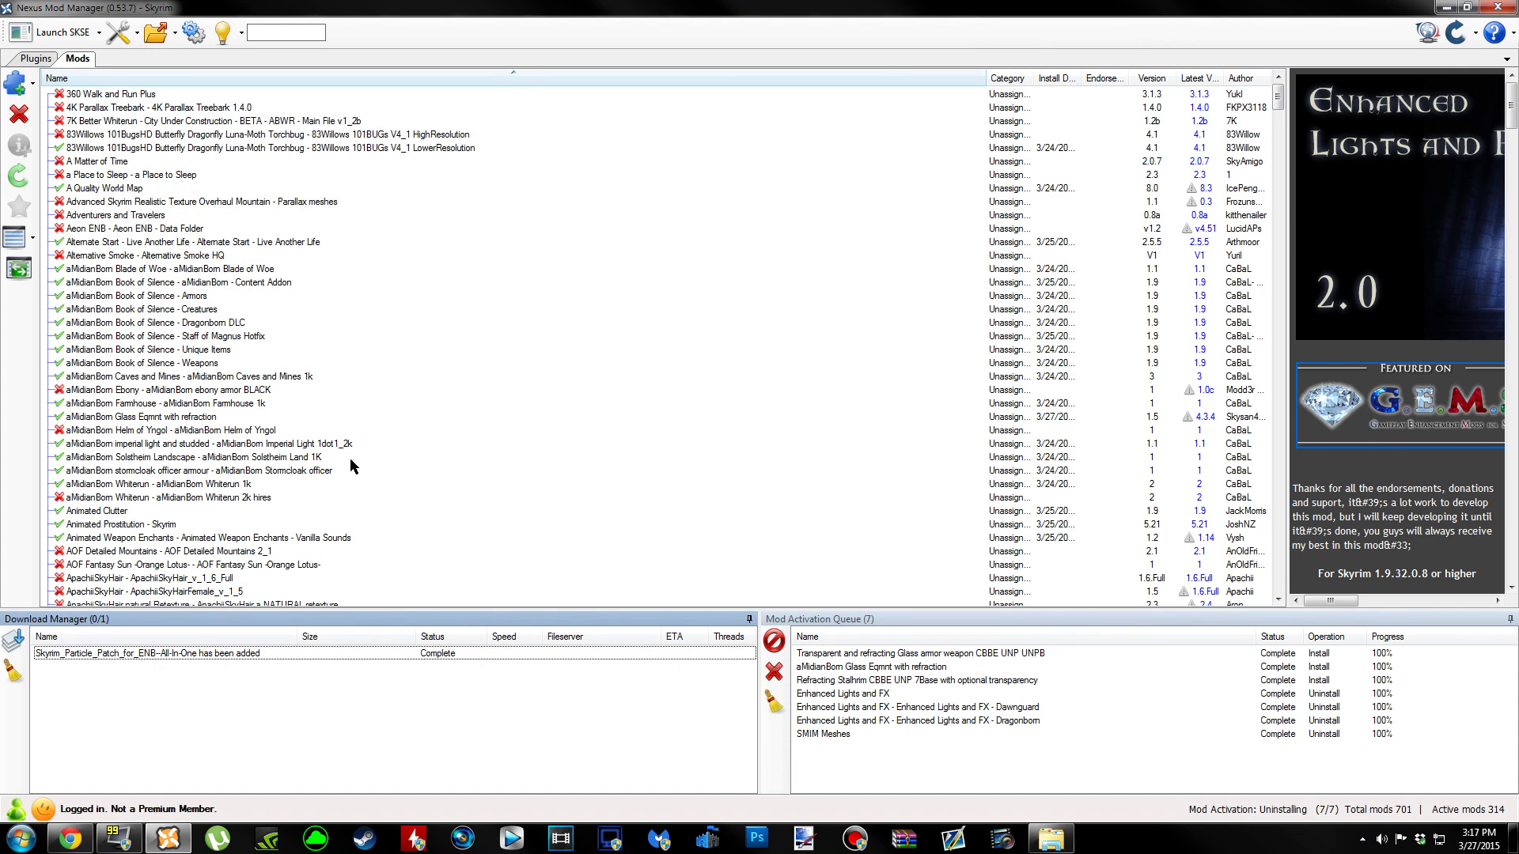
Add Skyrim_Subsurface_Scattering_Patch_for_ENB (1).zip from the desktop as a mod, overwriting the existing copy.
left_click(15, 82)
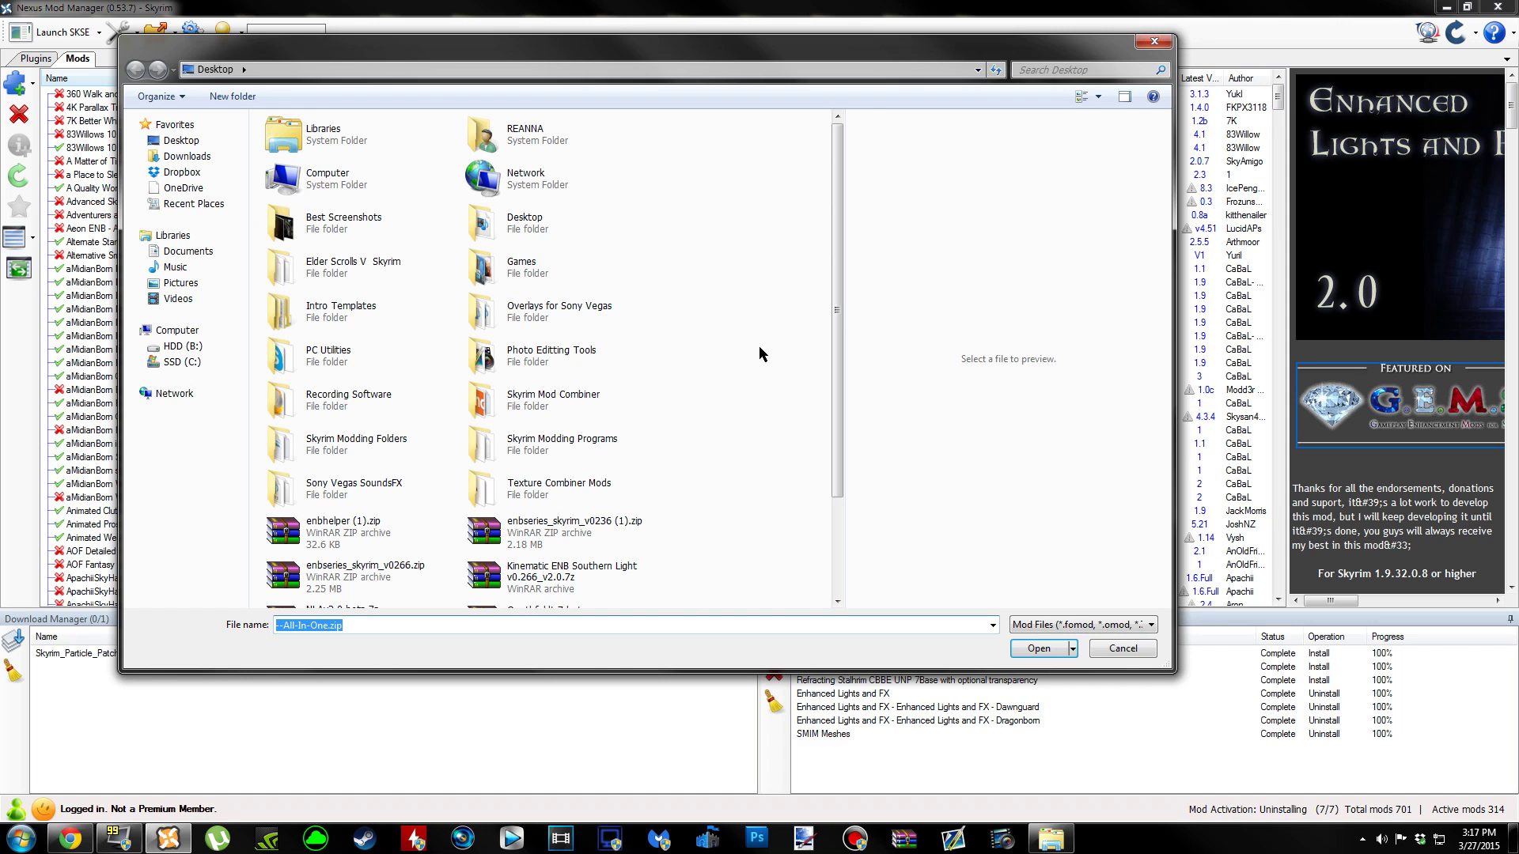
scroll(818, 313, "down", 3)
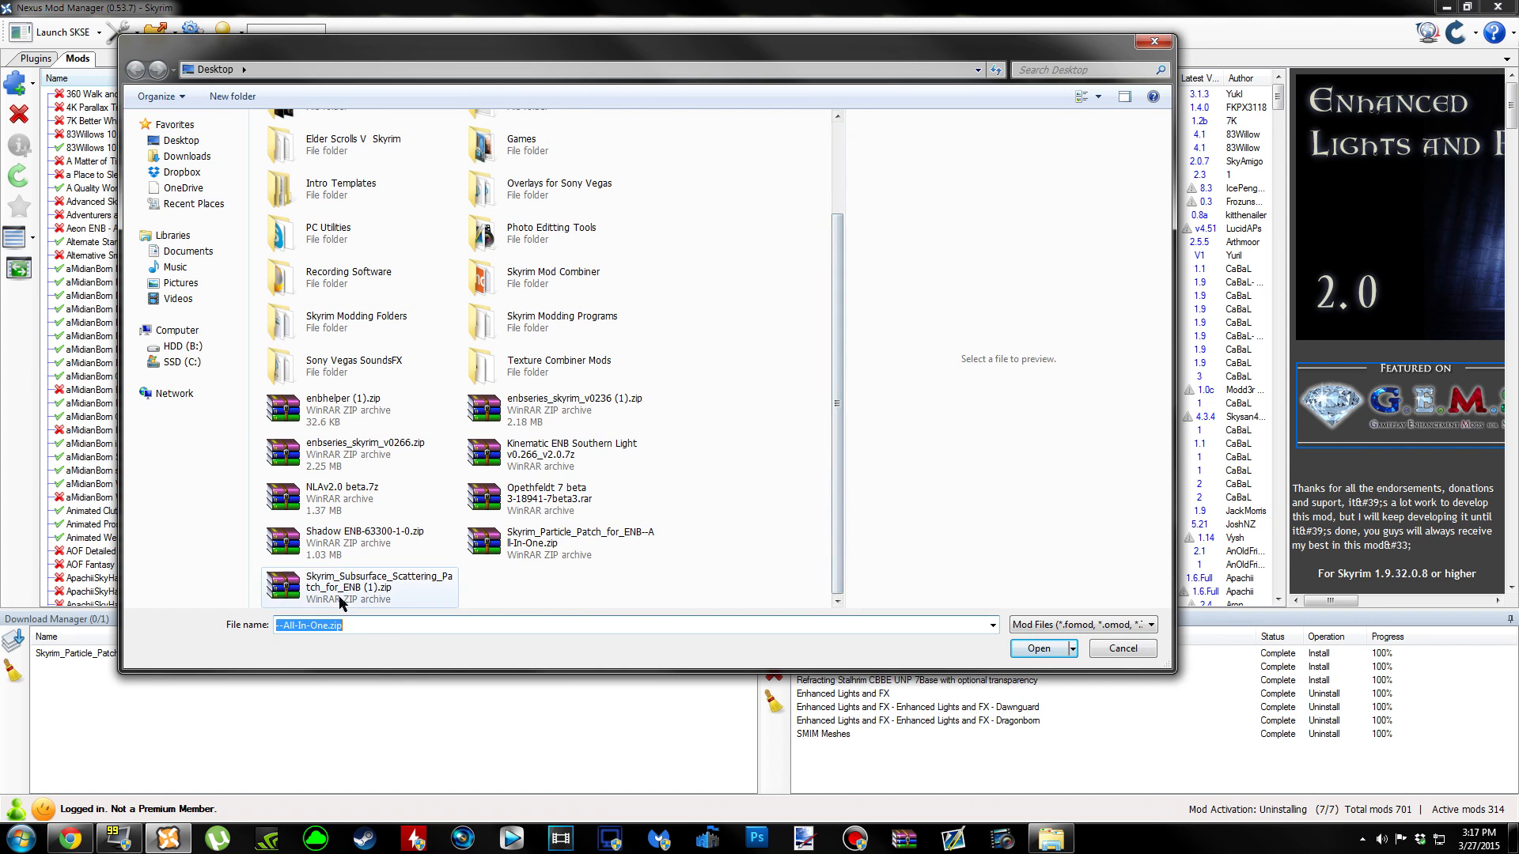
left_click(357, 585)
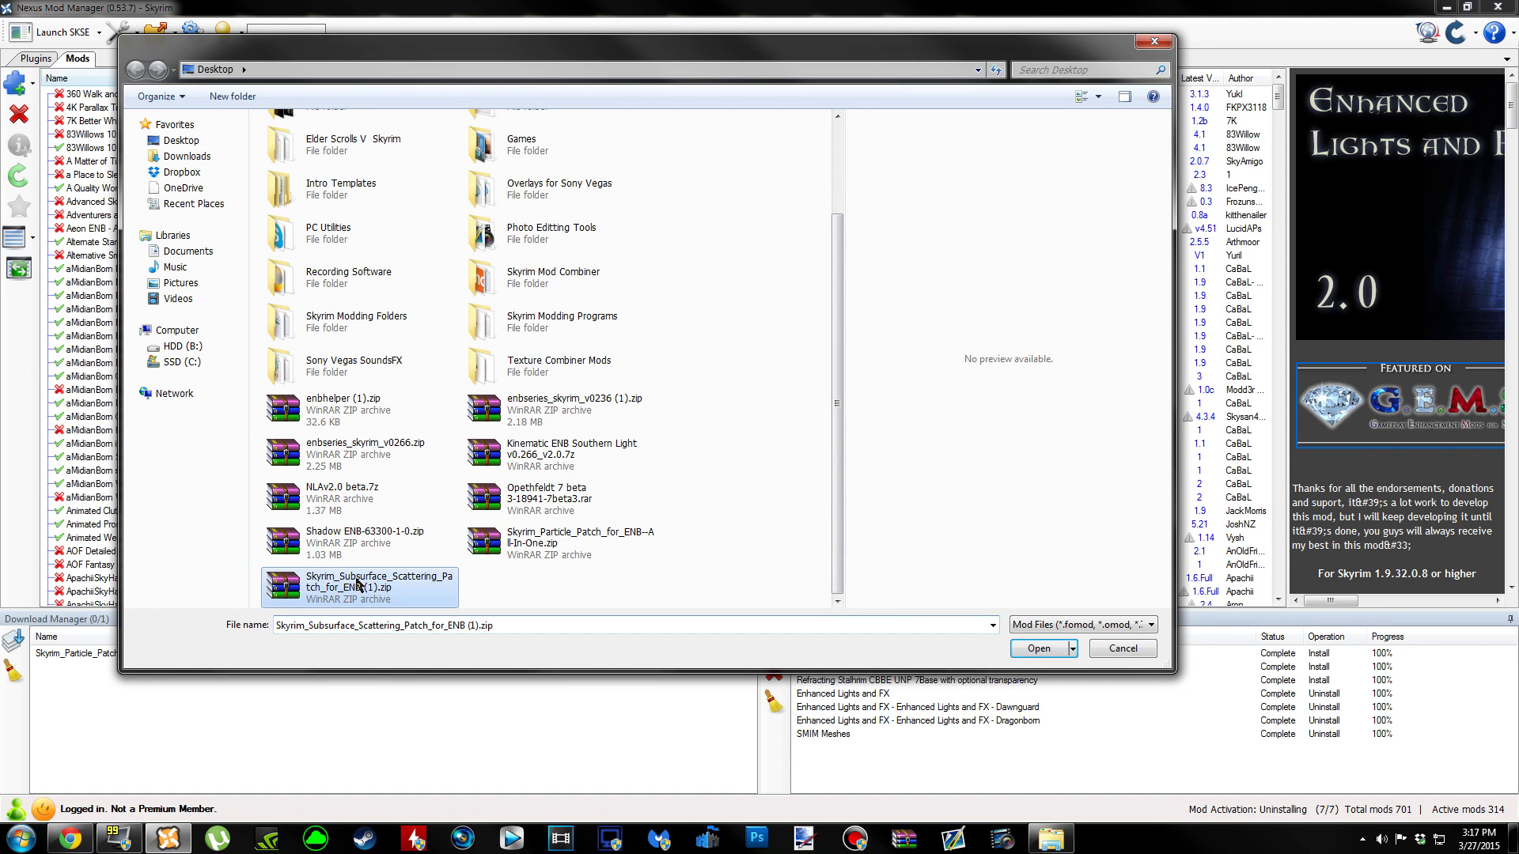
left_click(1038, 648)
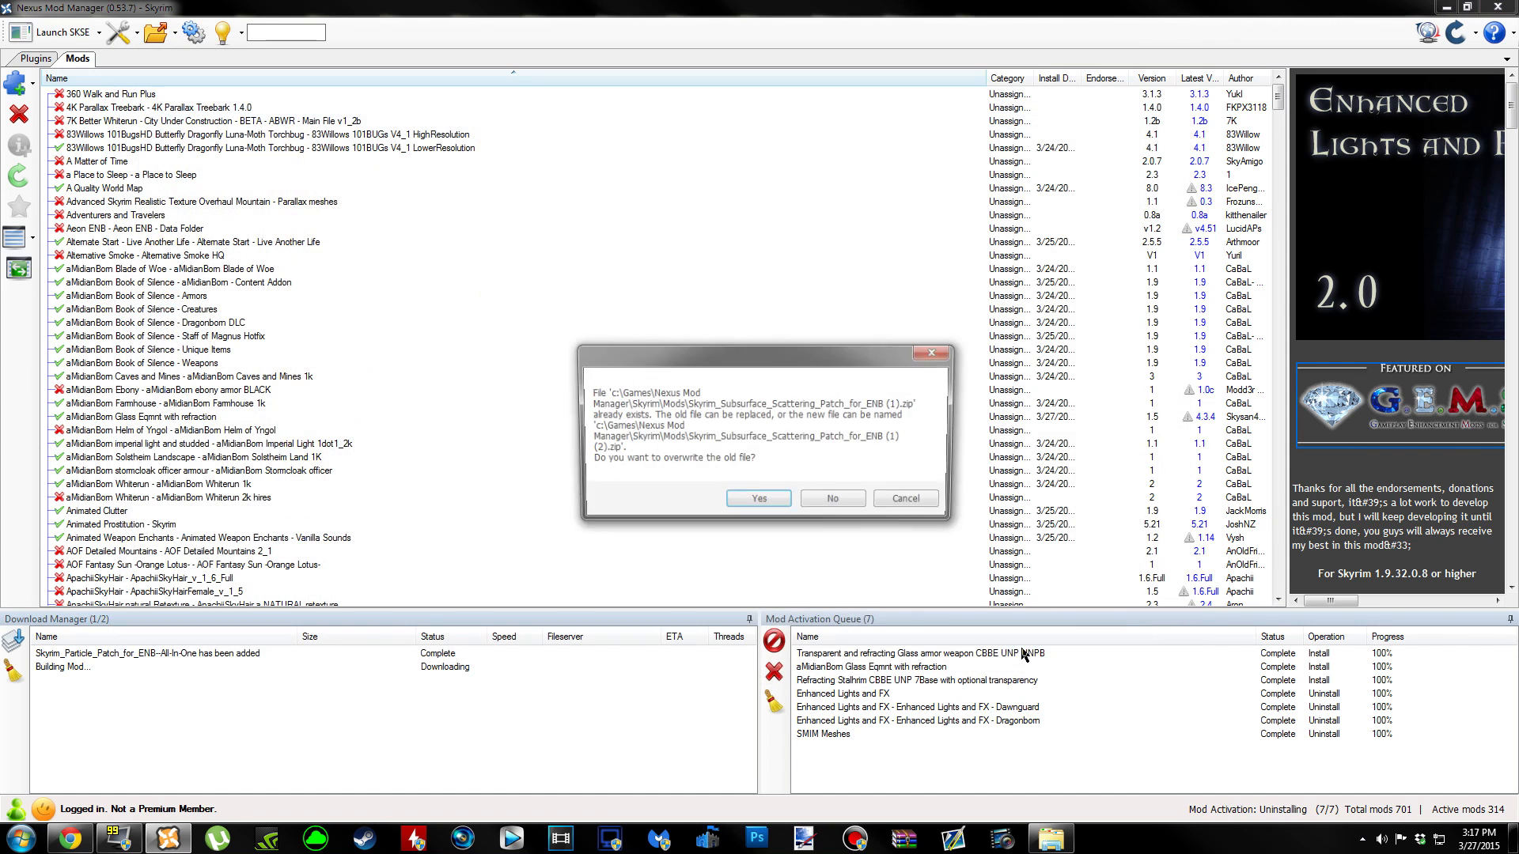
left_click(781, 504)
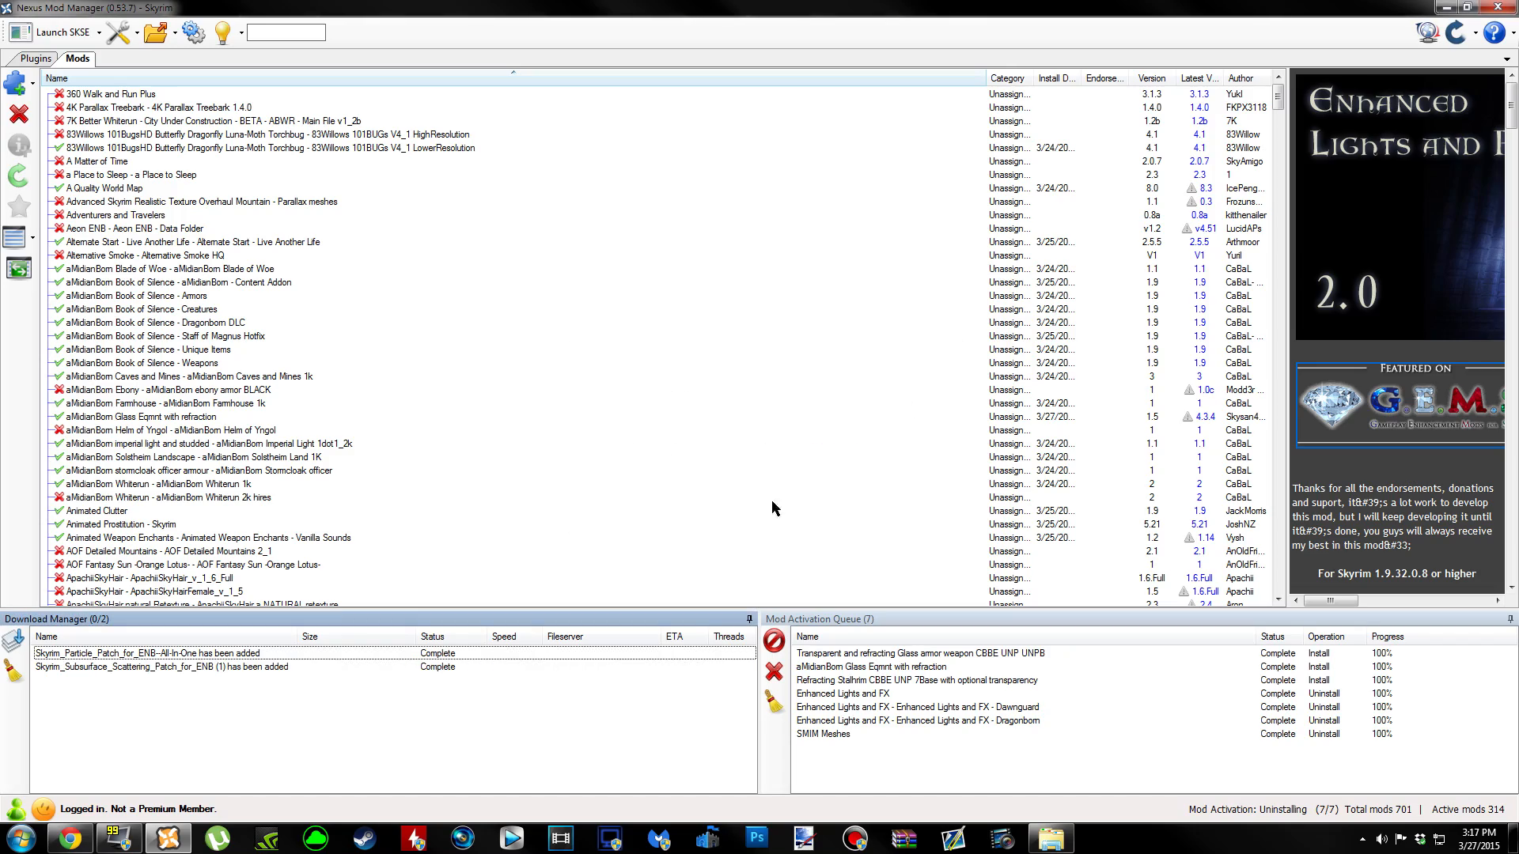
Minimize the mod manager and delete the Particle Patch and Subsurface Scattering archives from the desktop.
left_click(1442, 7)
left_click_drag(104, 355, 59, 441)
key("Delete")
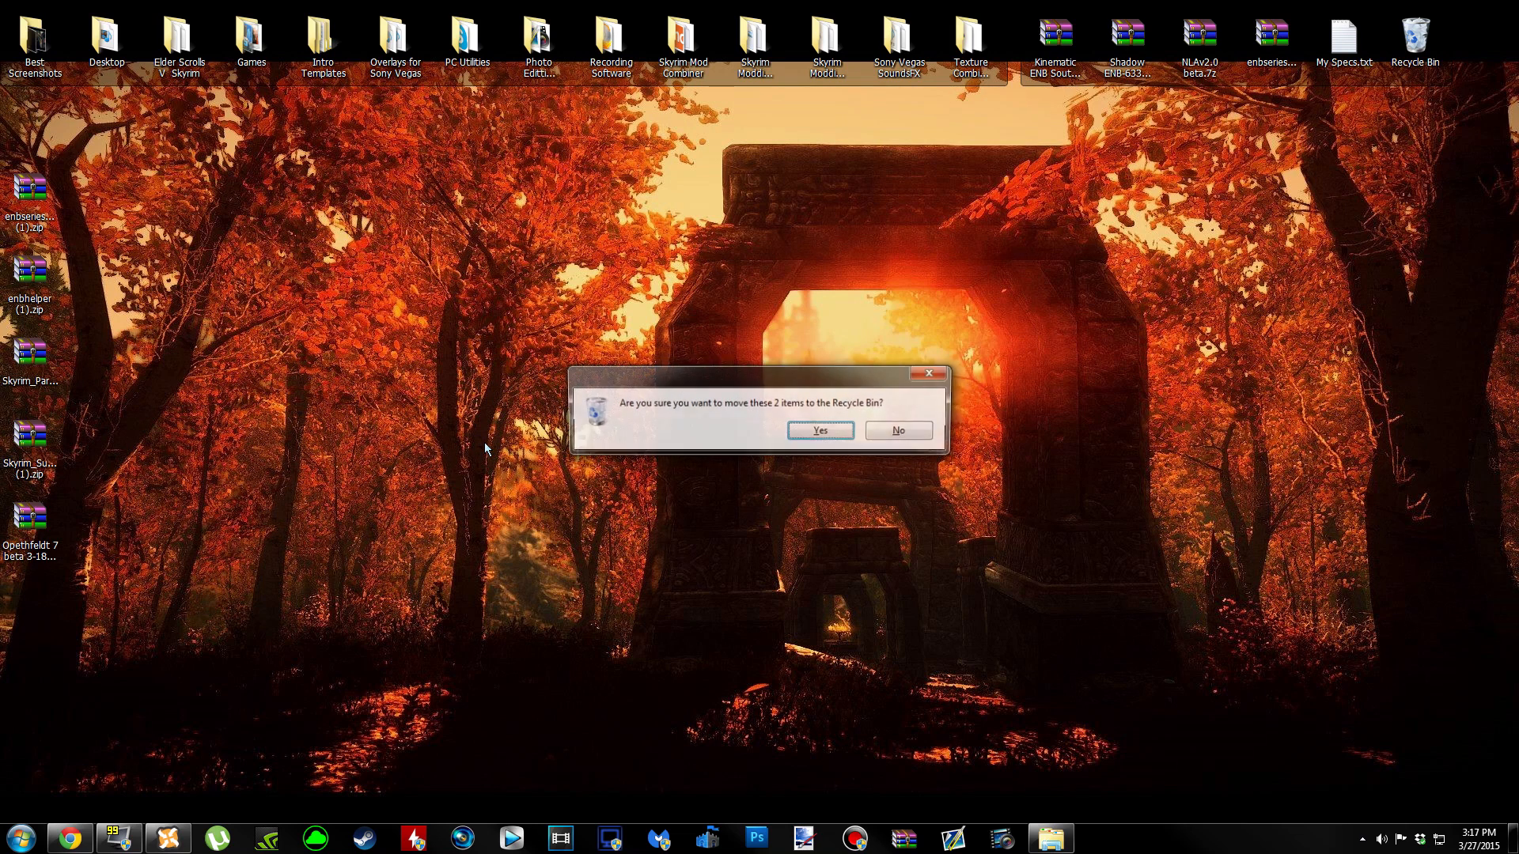
key("Return")
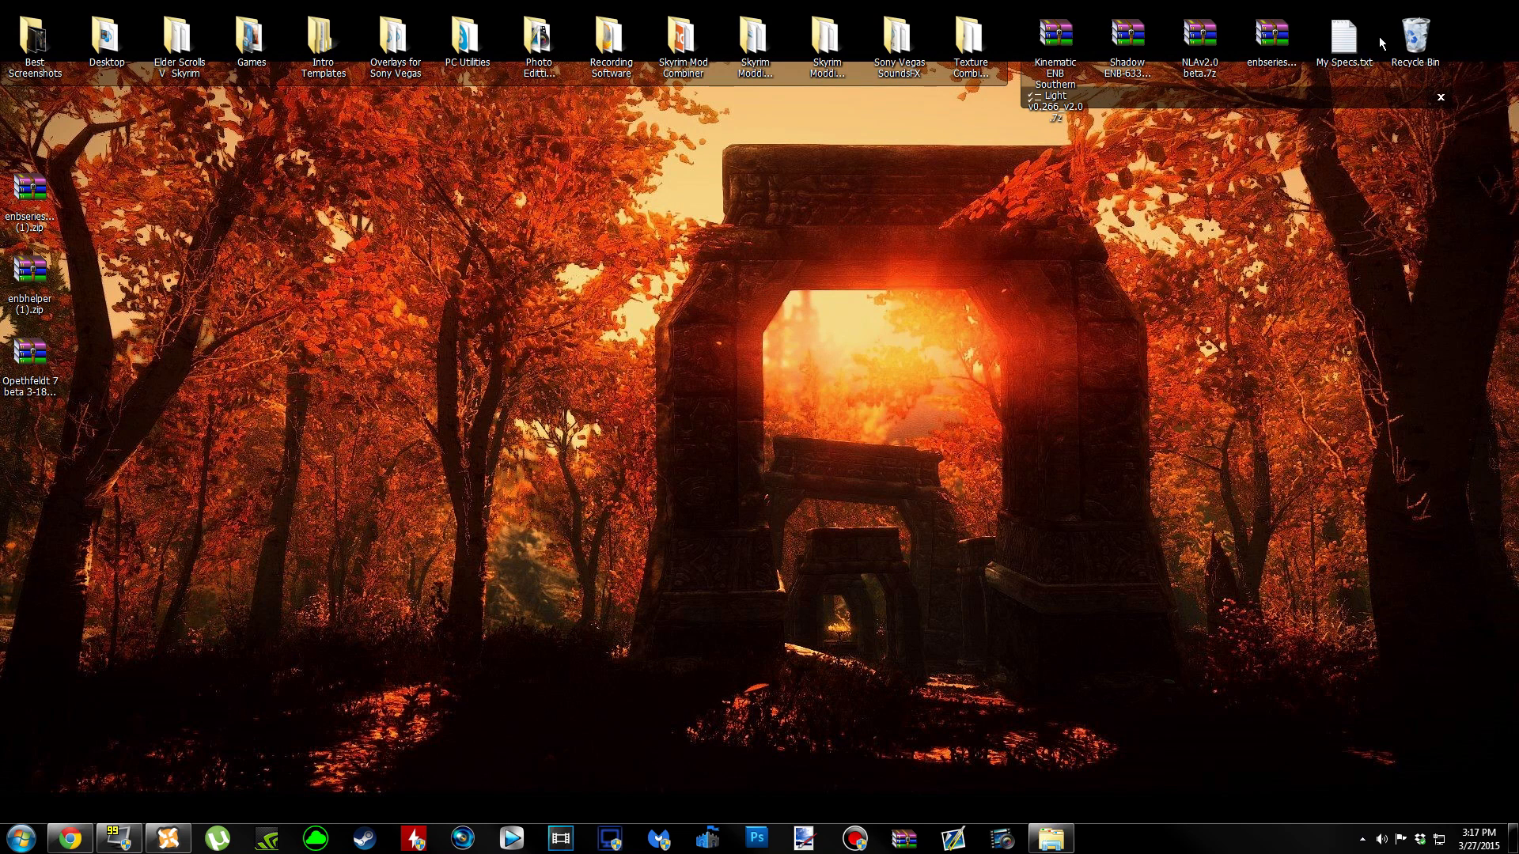
left_click(1344, 35)
left_click(419, 397)
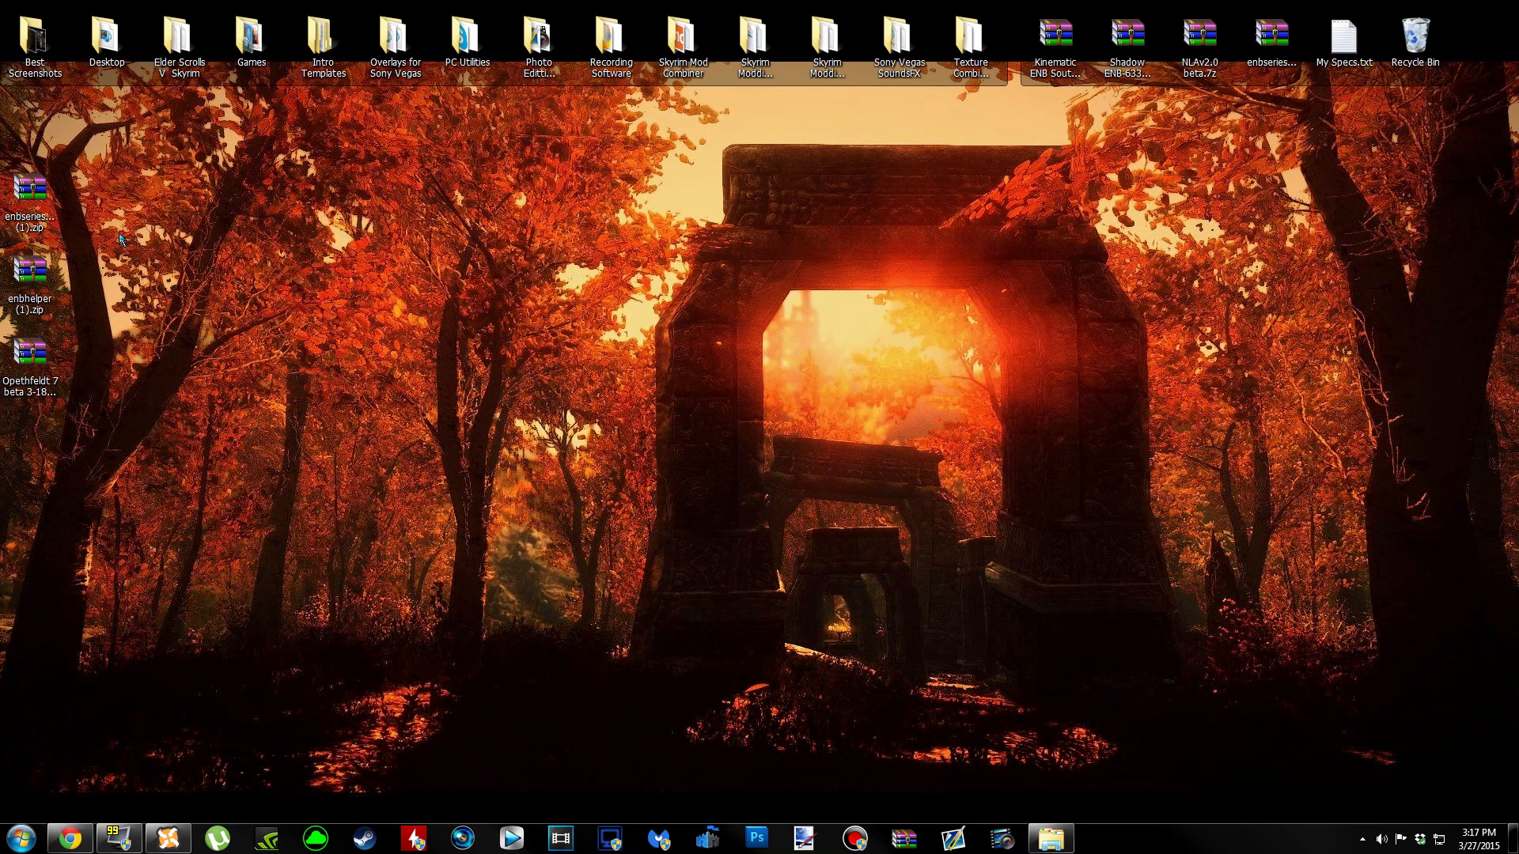
Extract the enbseries_skyrim_v0236 (1), enbhelper (1) and Opethfeldt 7 beta 3 archives into their own desktop folders, and delete the three archives.
left_click(44, 208)
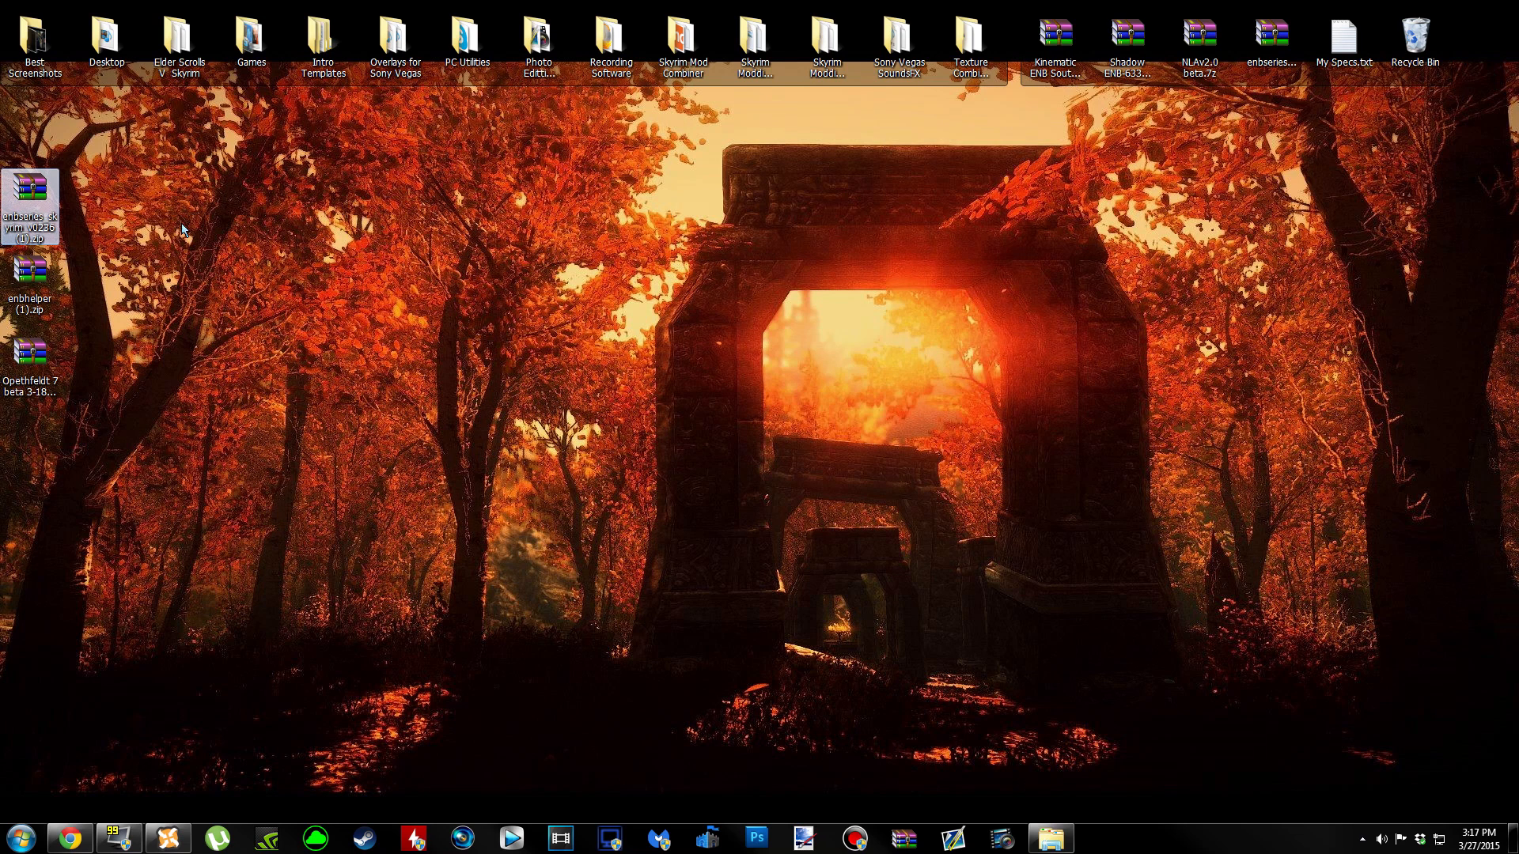
right_click(48, 195)
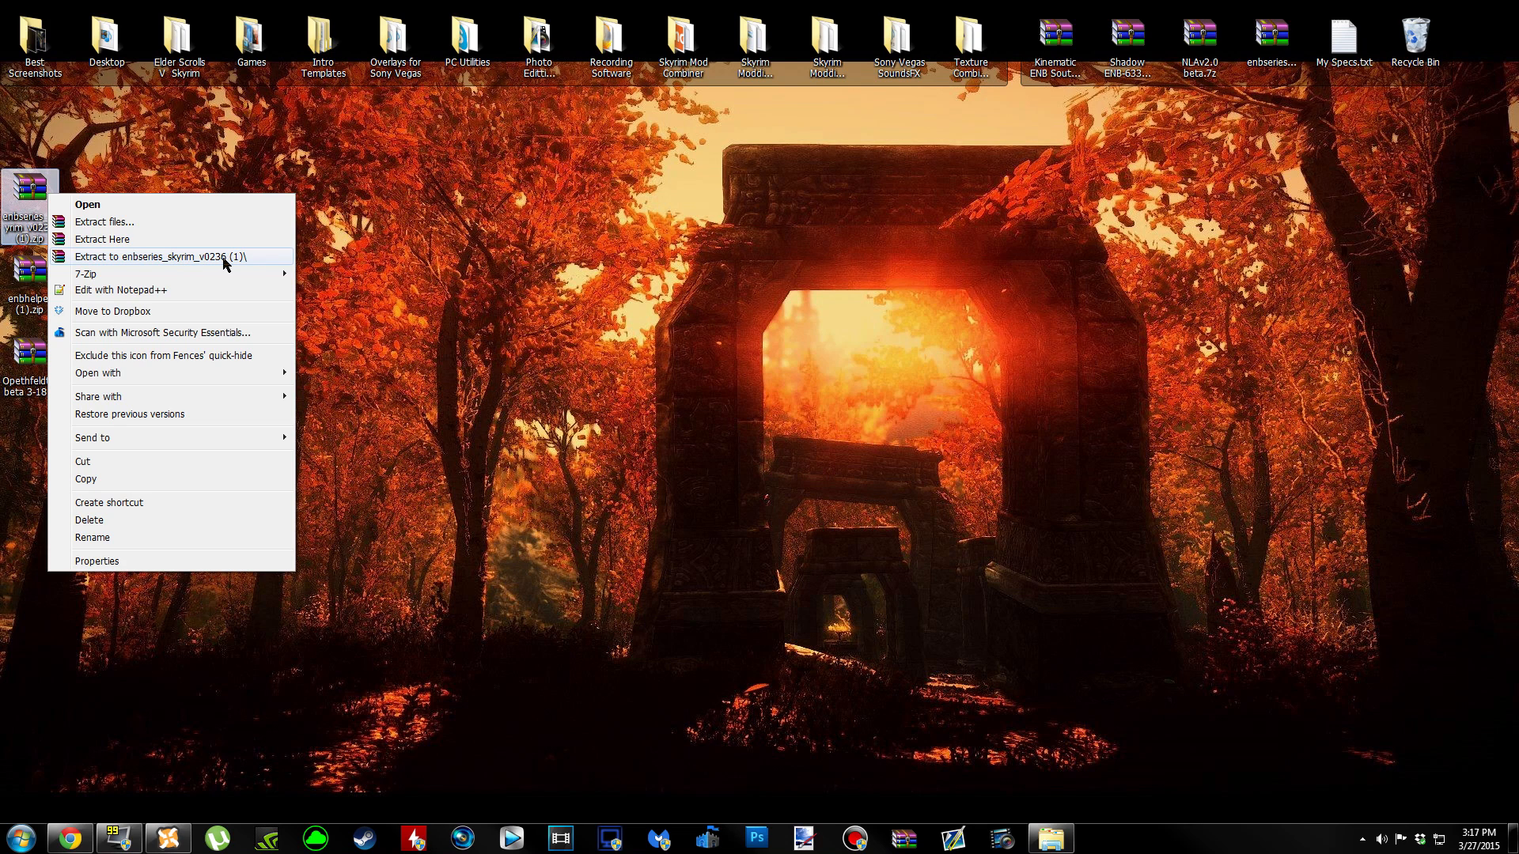
mouse_move(227, 276)
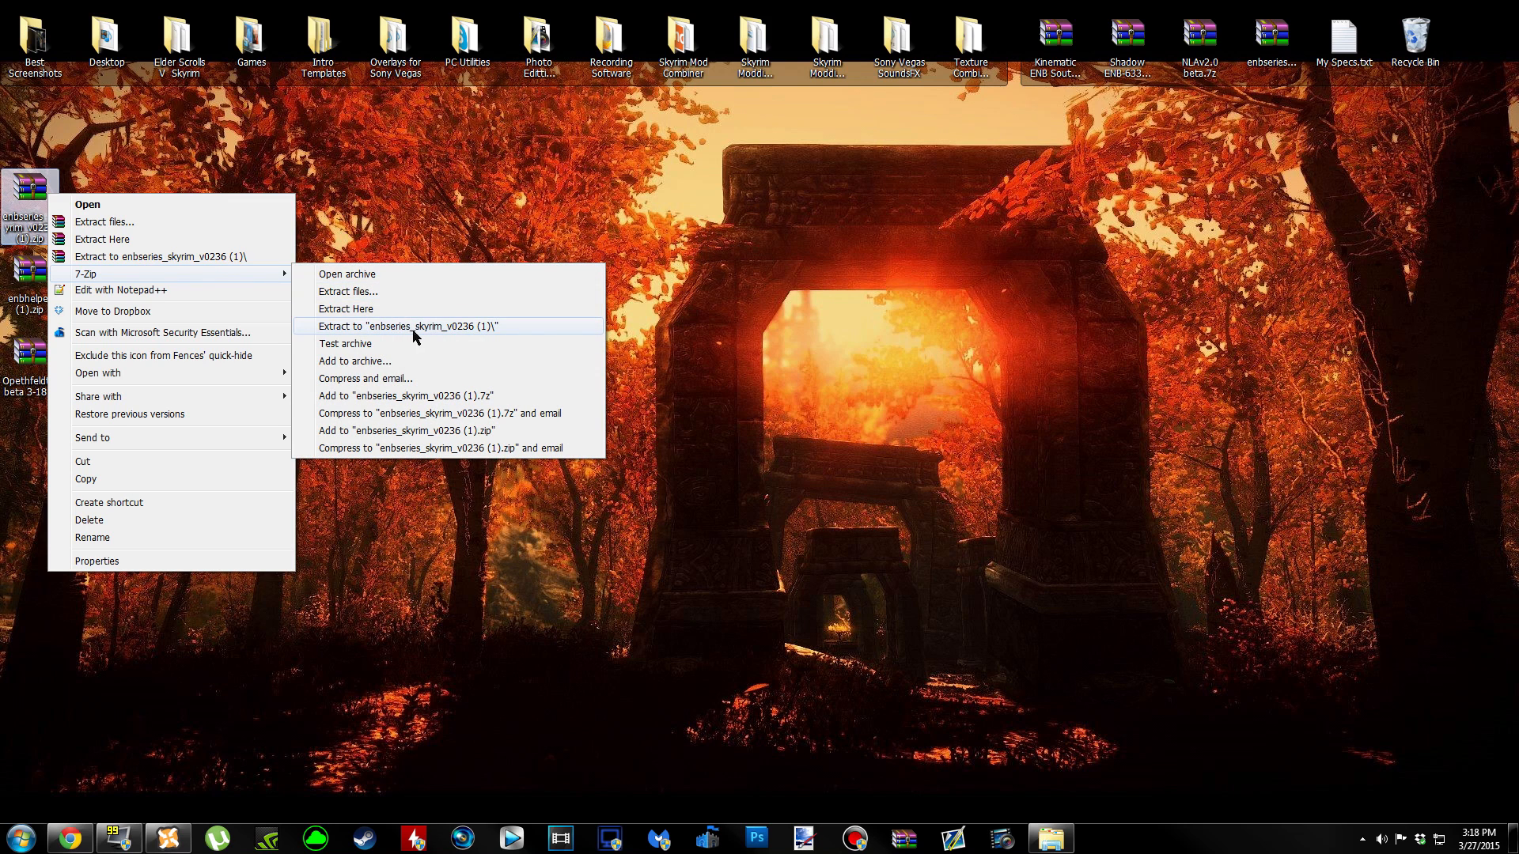
left_click(239, 258)
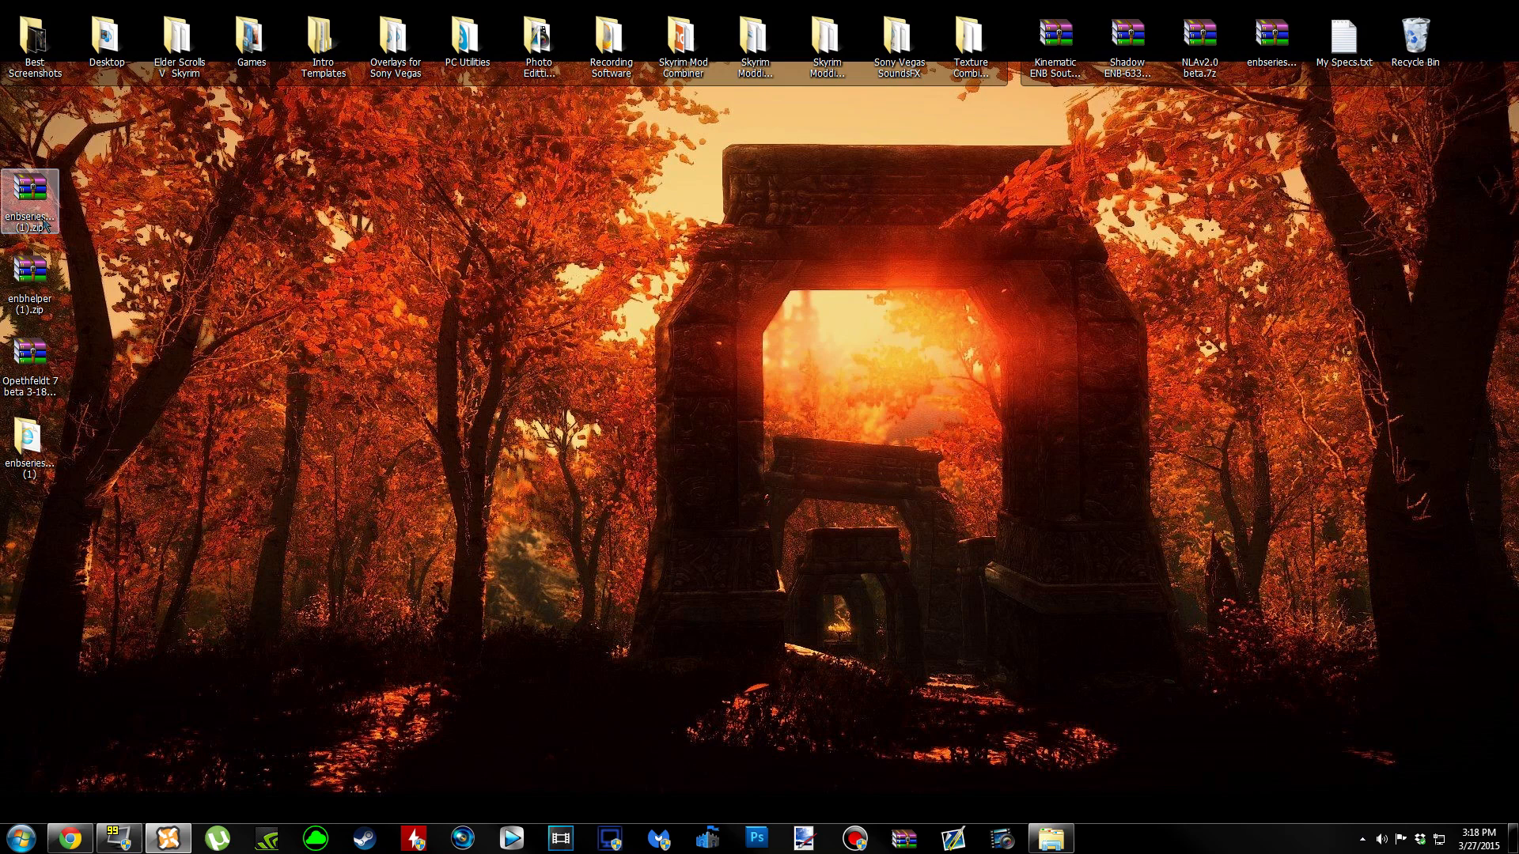
right_click(36, 283)
left_click(123, 345)
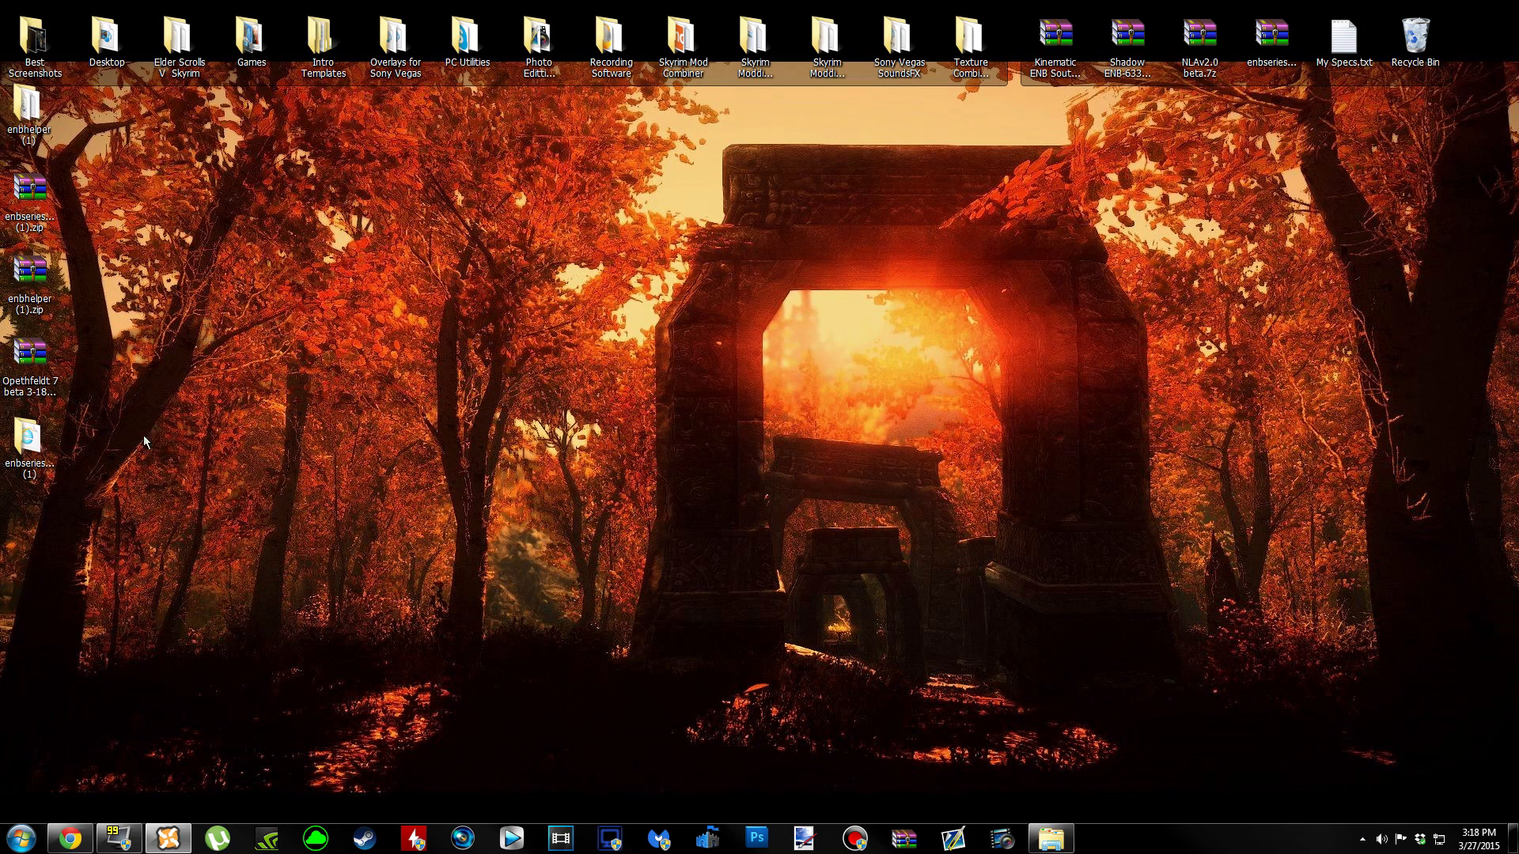
right_click(48, 360)
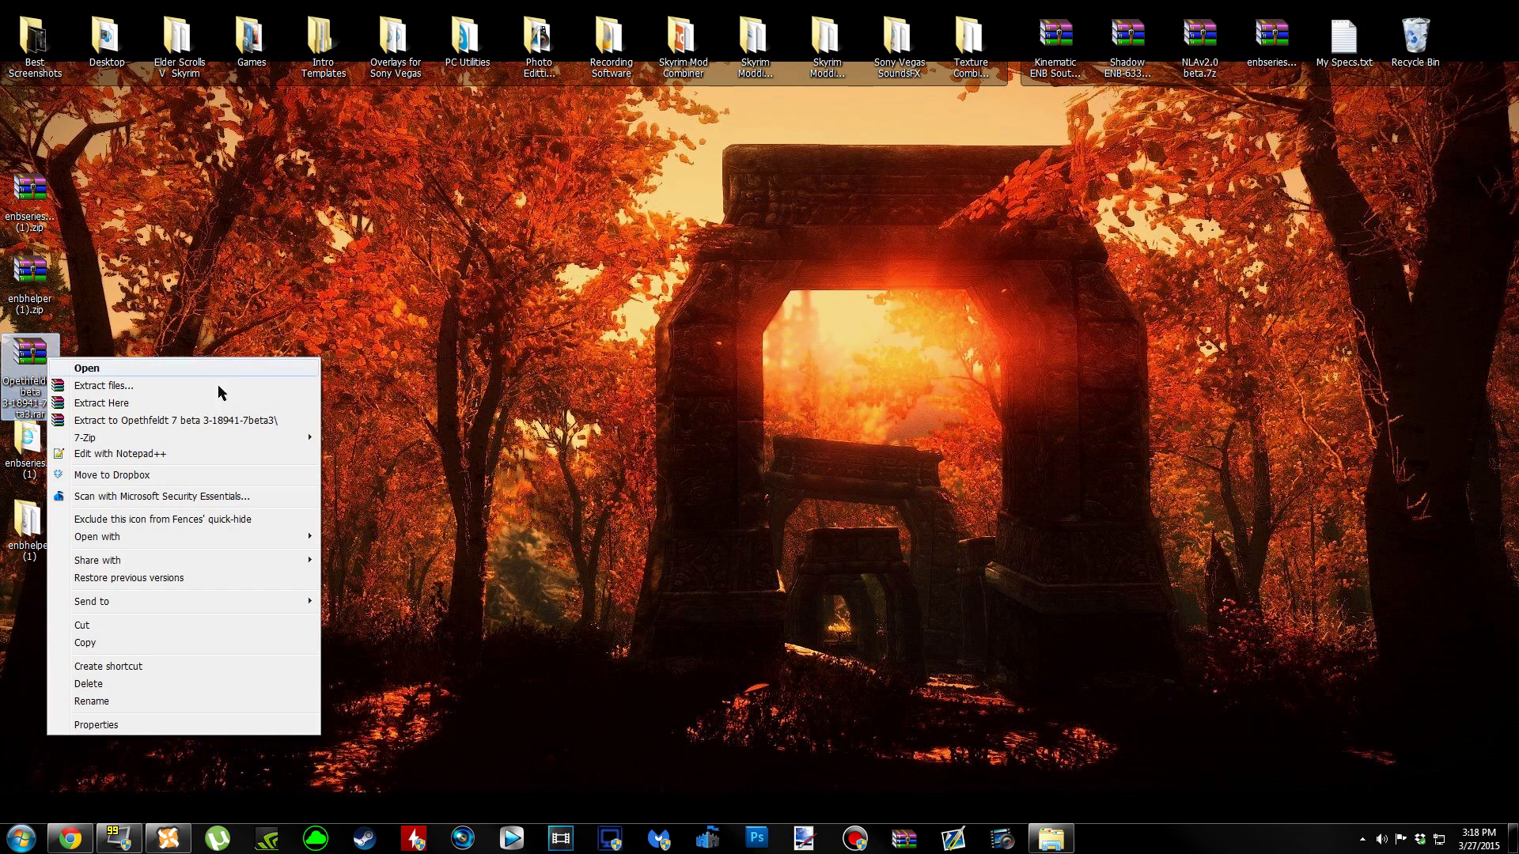
left_click(236, 419)
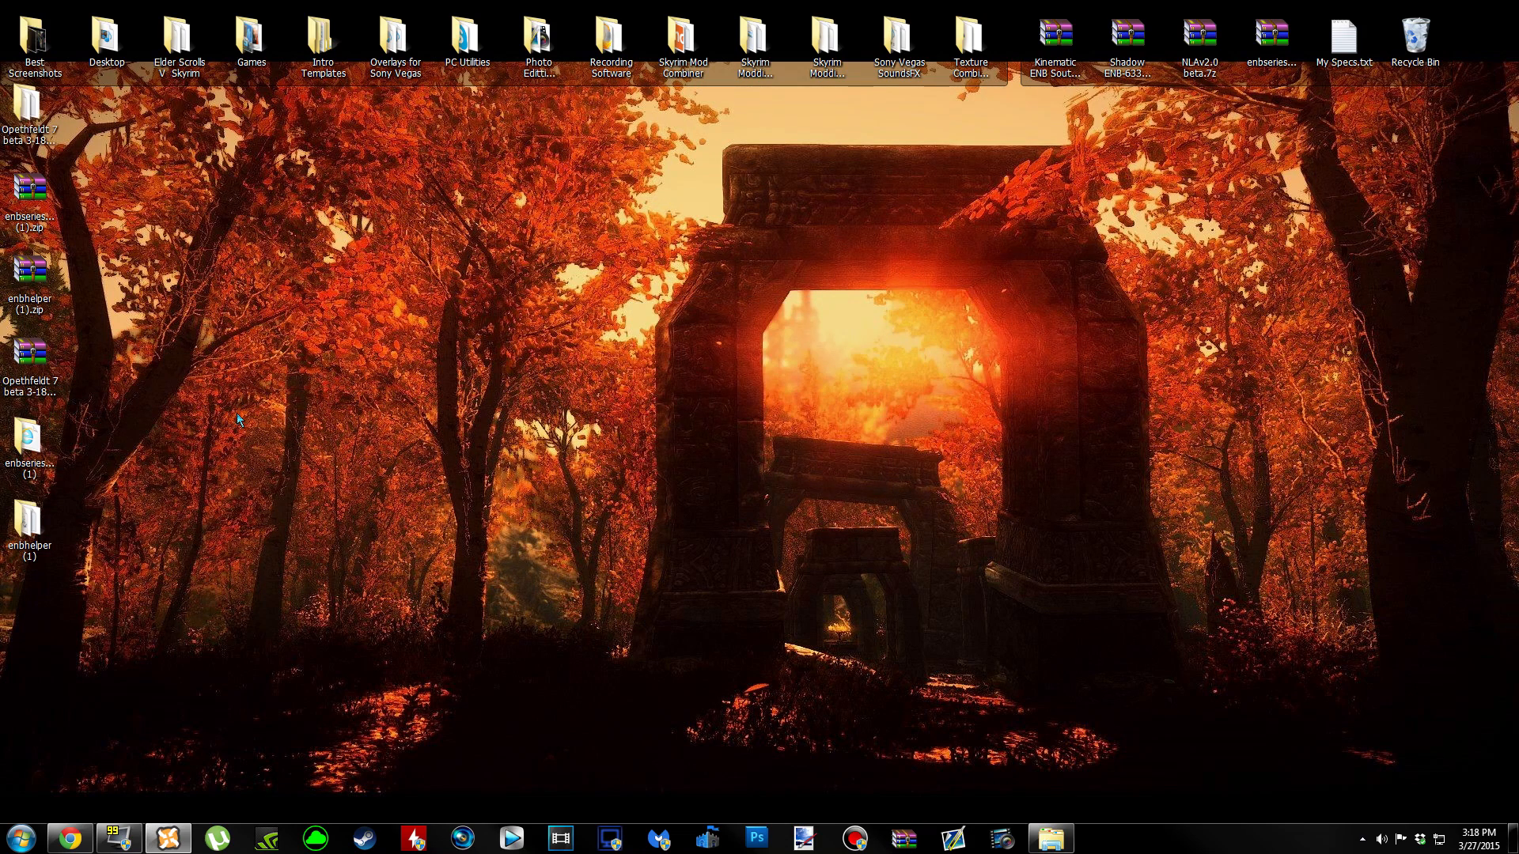
left_click_drag(87, 165, 20, 396)
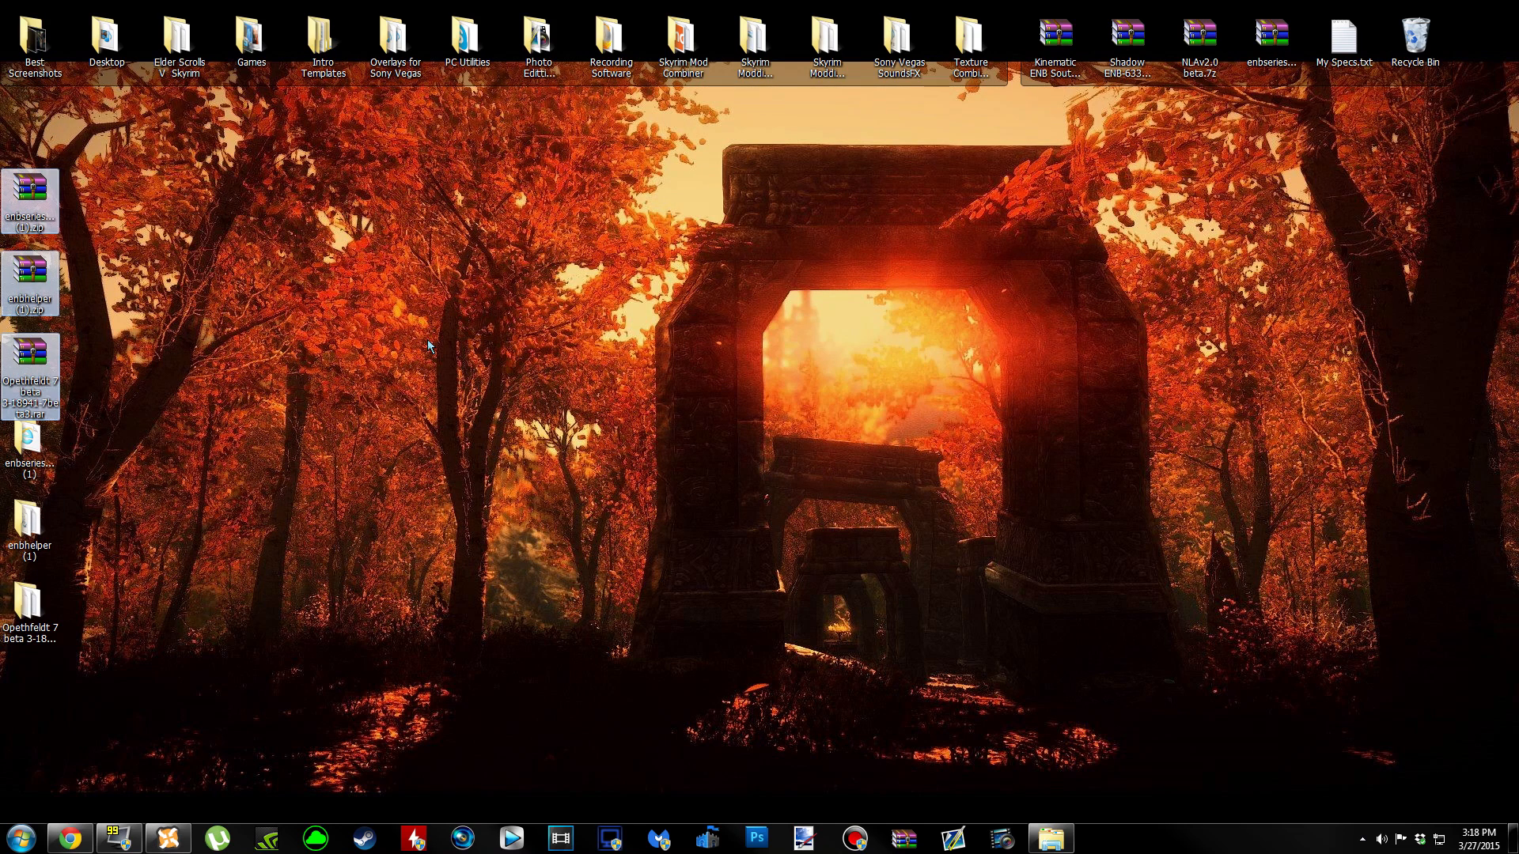
key("Delete")
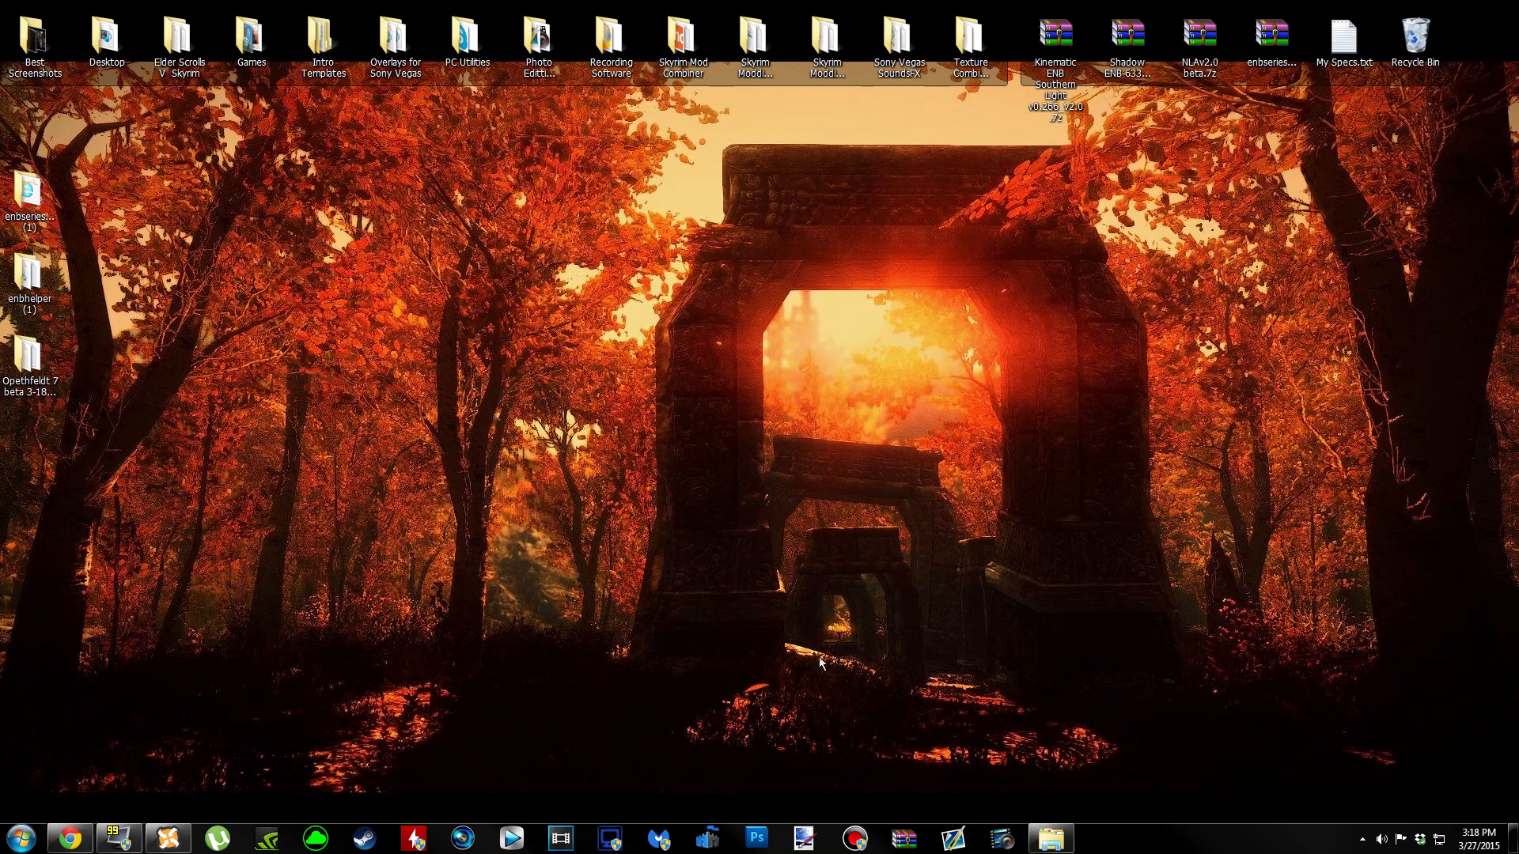
Bring up the Skyrim game folder and open the WrapperVersion folder of enbseries_skyrim_v0236 (1) beside it.
left_click(1051, 839)
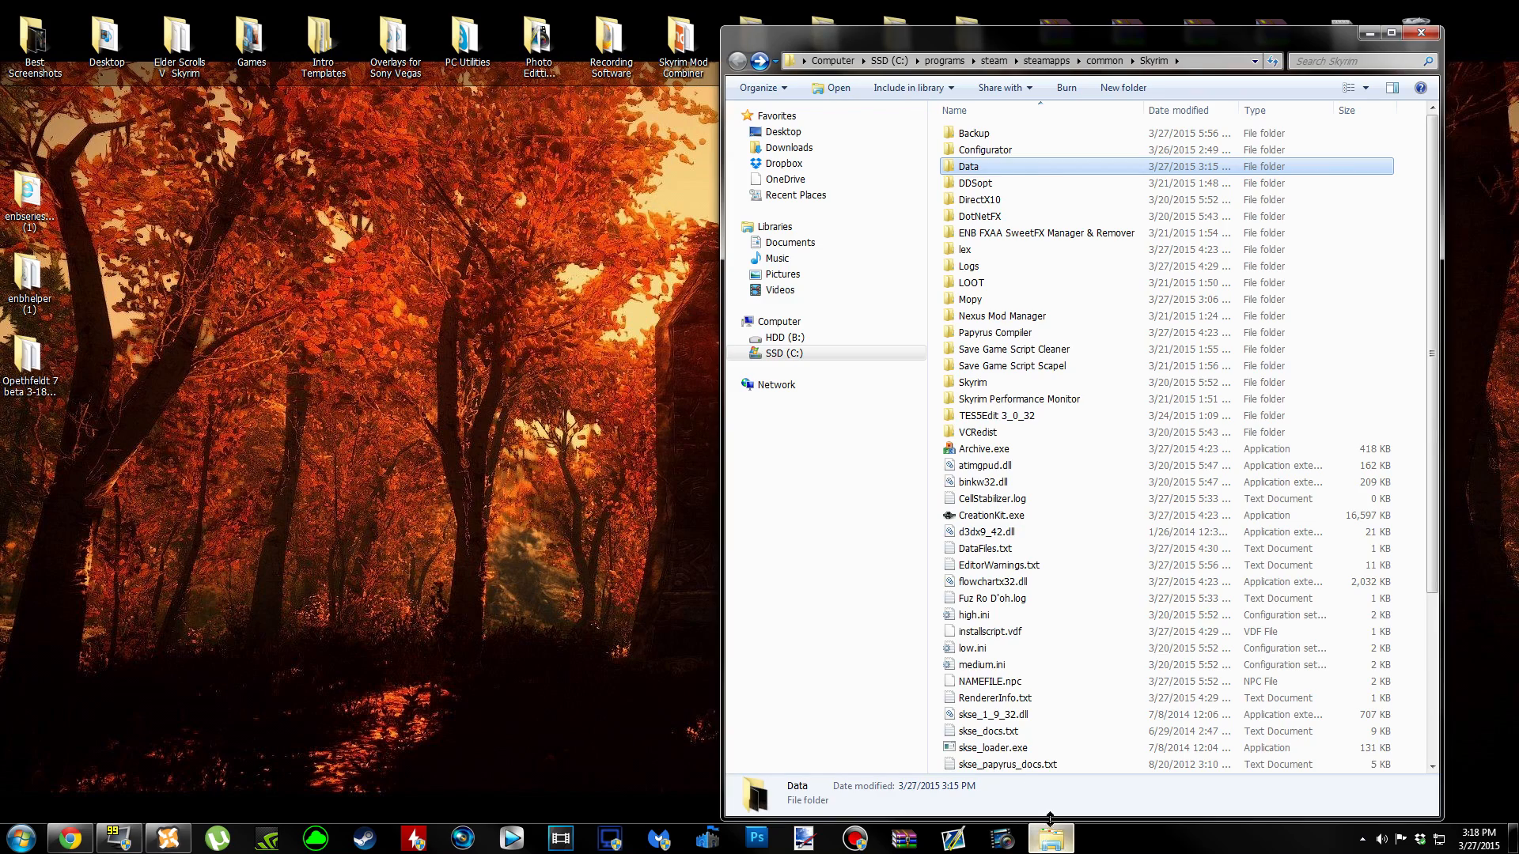
scroll(1092, 427, "down", 5)
scroll(1091, 427, "up", 5)
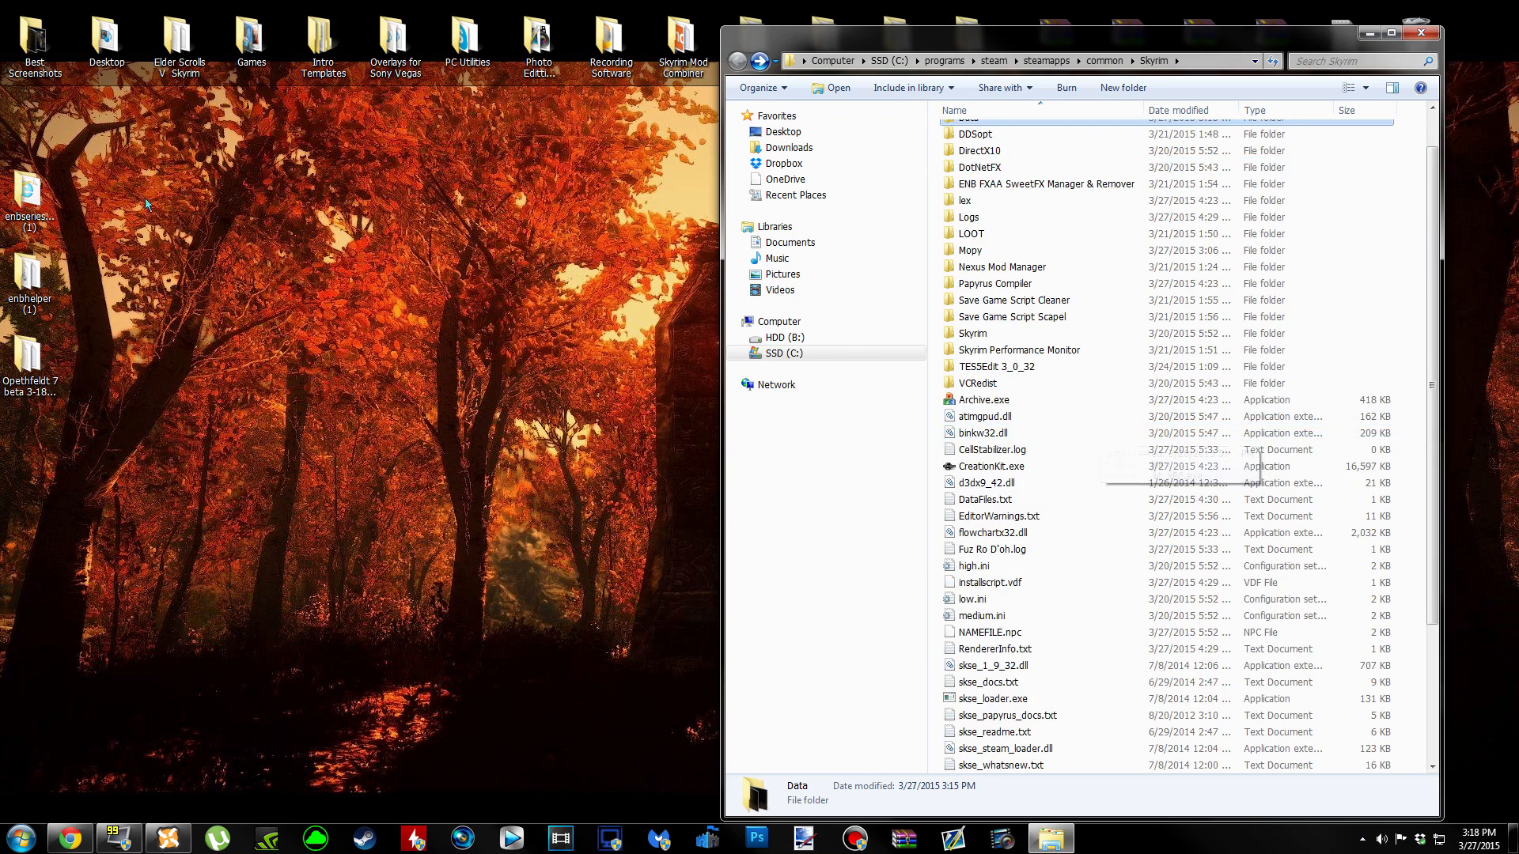
double_click(30, 198)
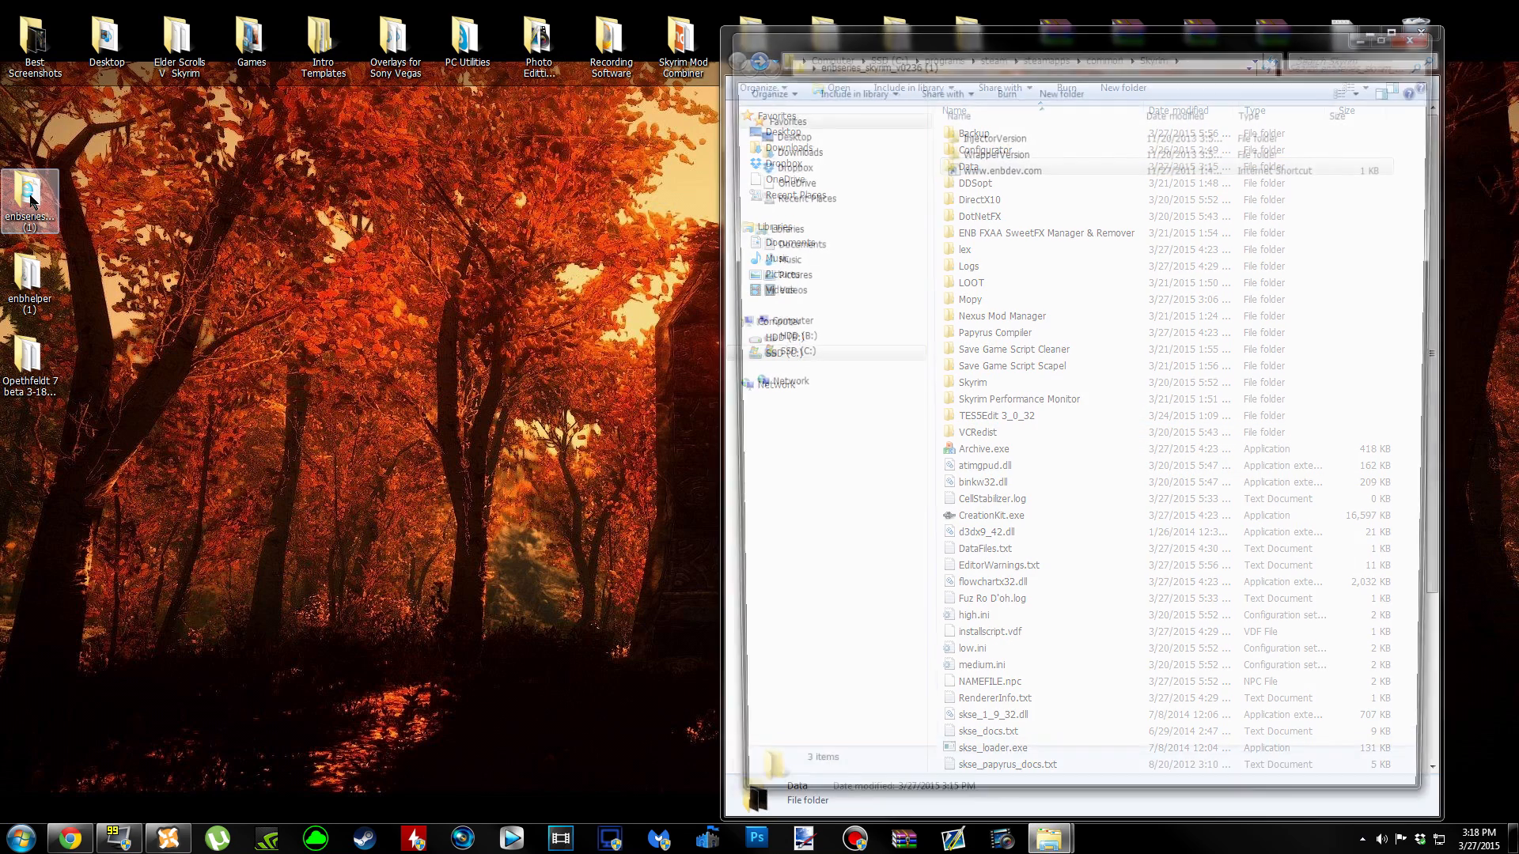
left_click_drag(1050, 50, 329, 39)
double_click(306, 137)
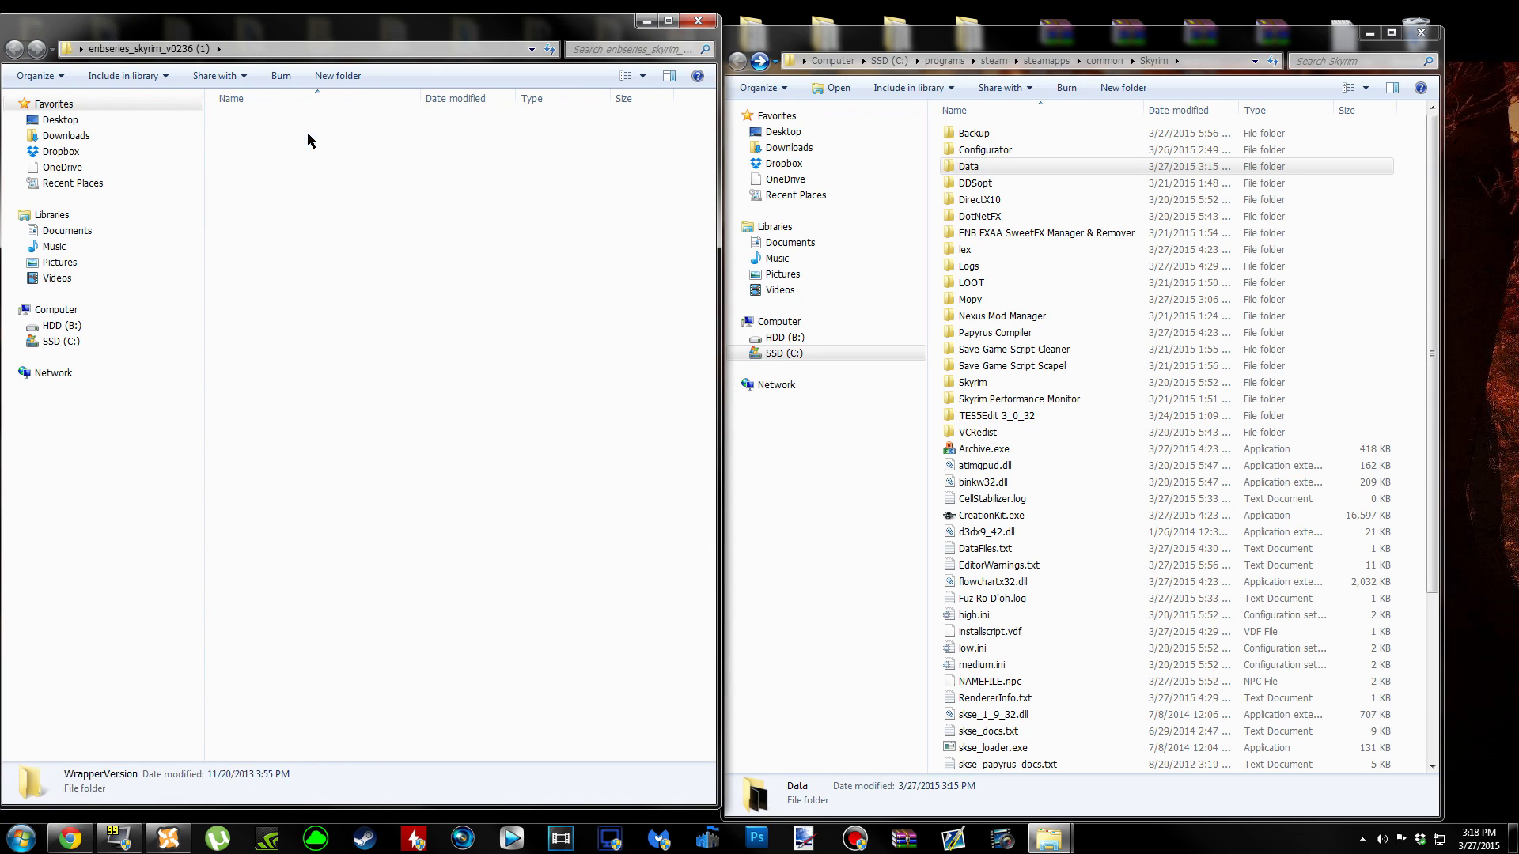
Copy d3d9.dll and enbhost.exe from WrapperVersion into the Skyrim folder, and close the WrapperVersion window.
left_click(294, 158)
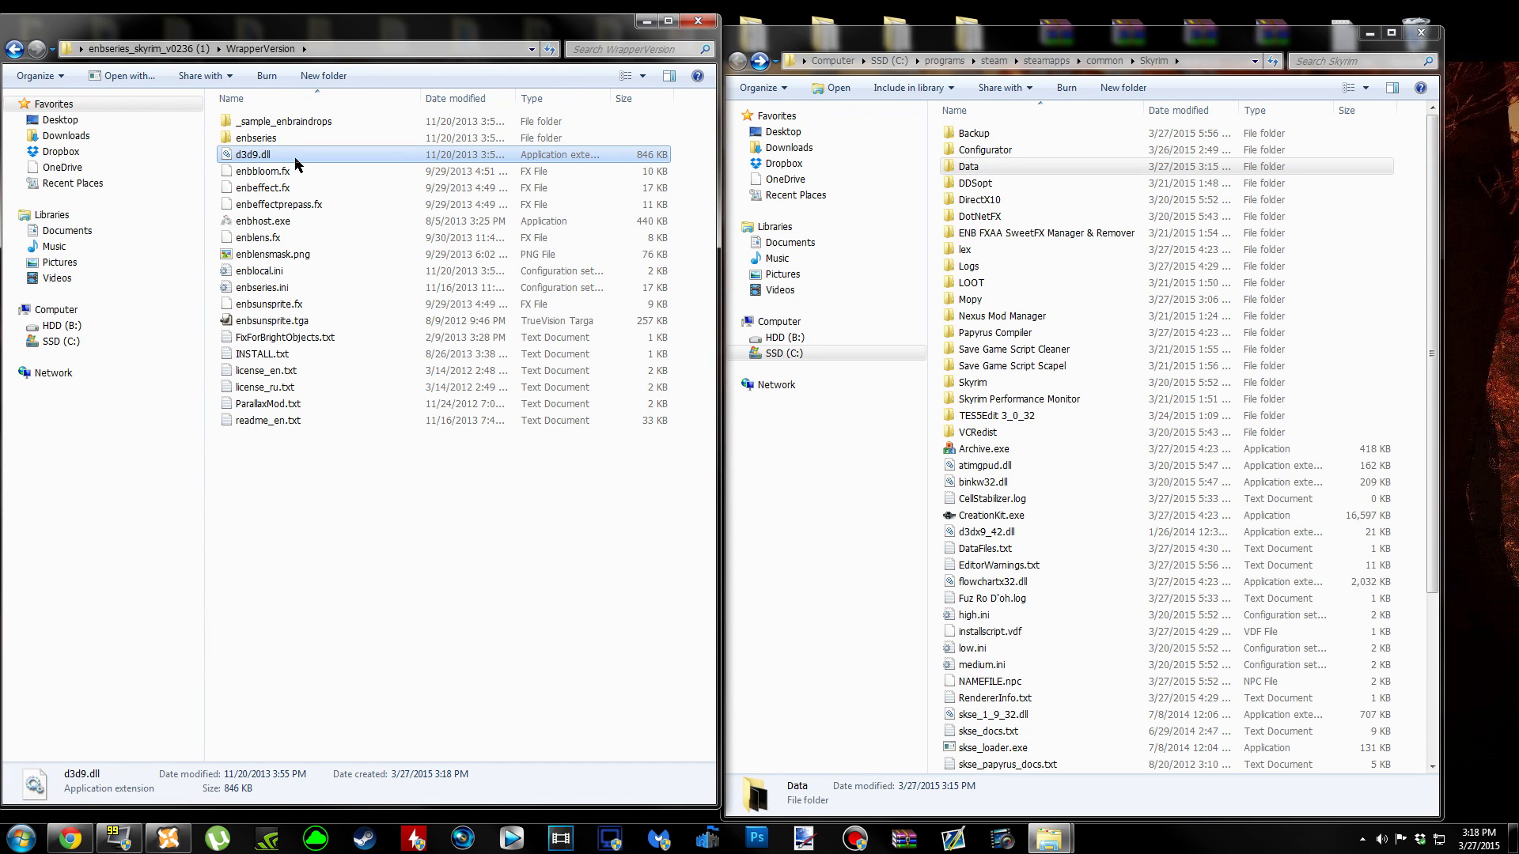
left_click(338, 220, "ctrl")
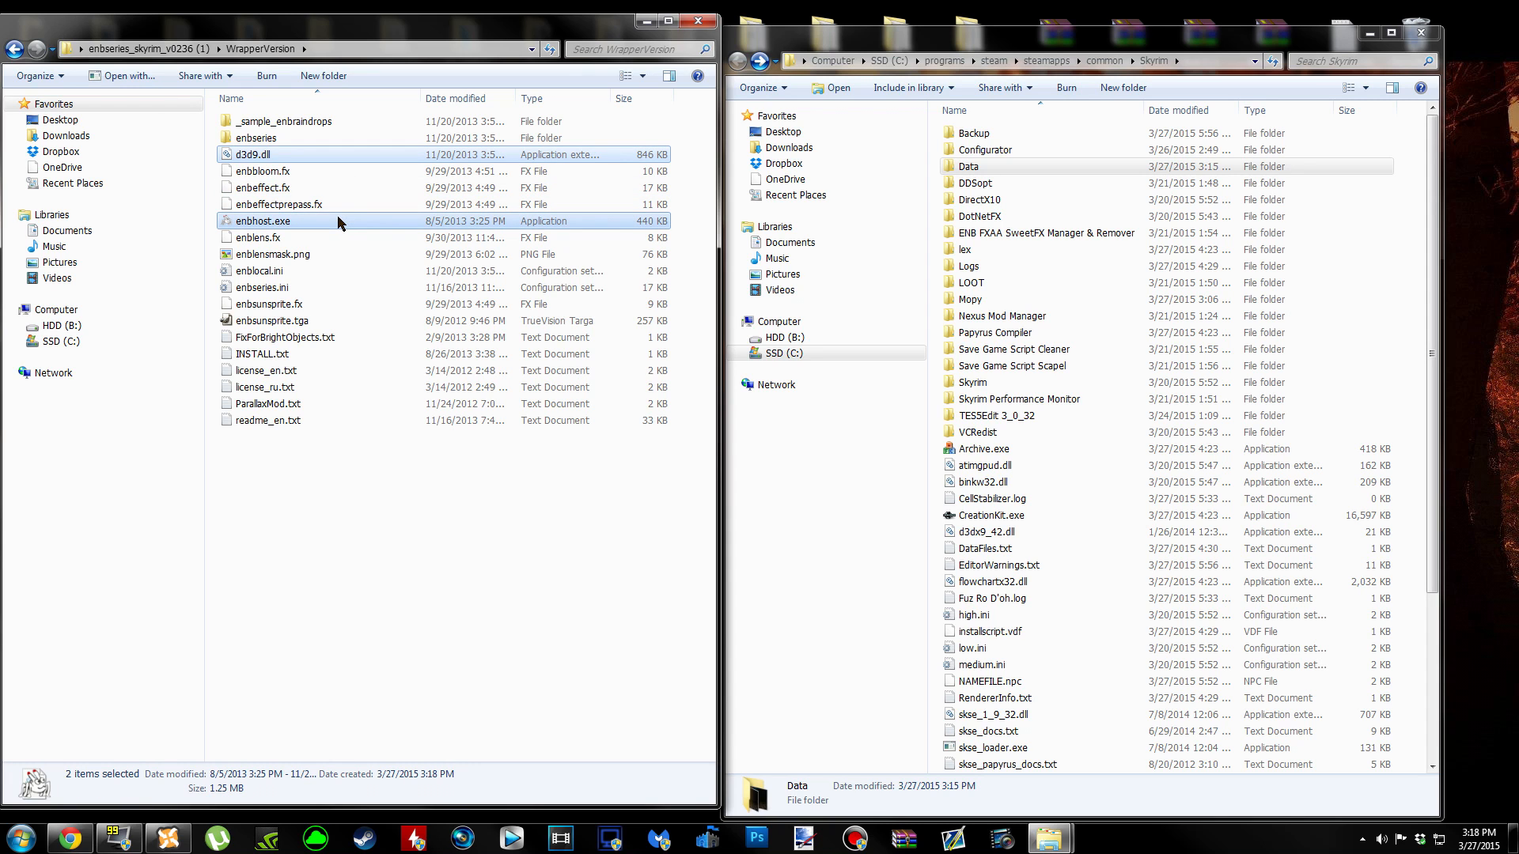
right_click(338, 221)
left_click(499, 443)
right_click(935, 362)
left_click(981, 472)
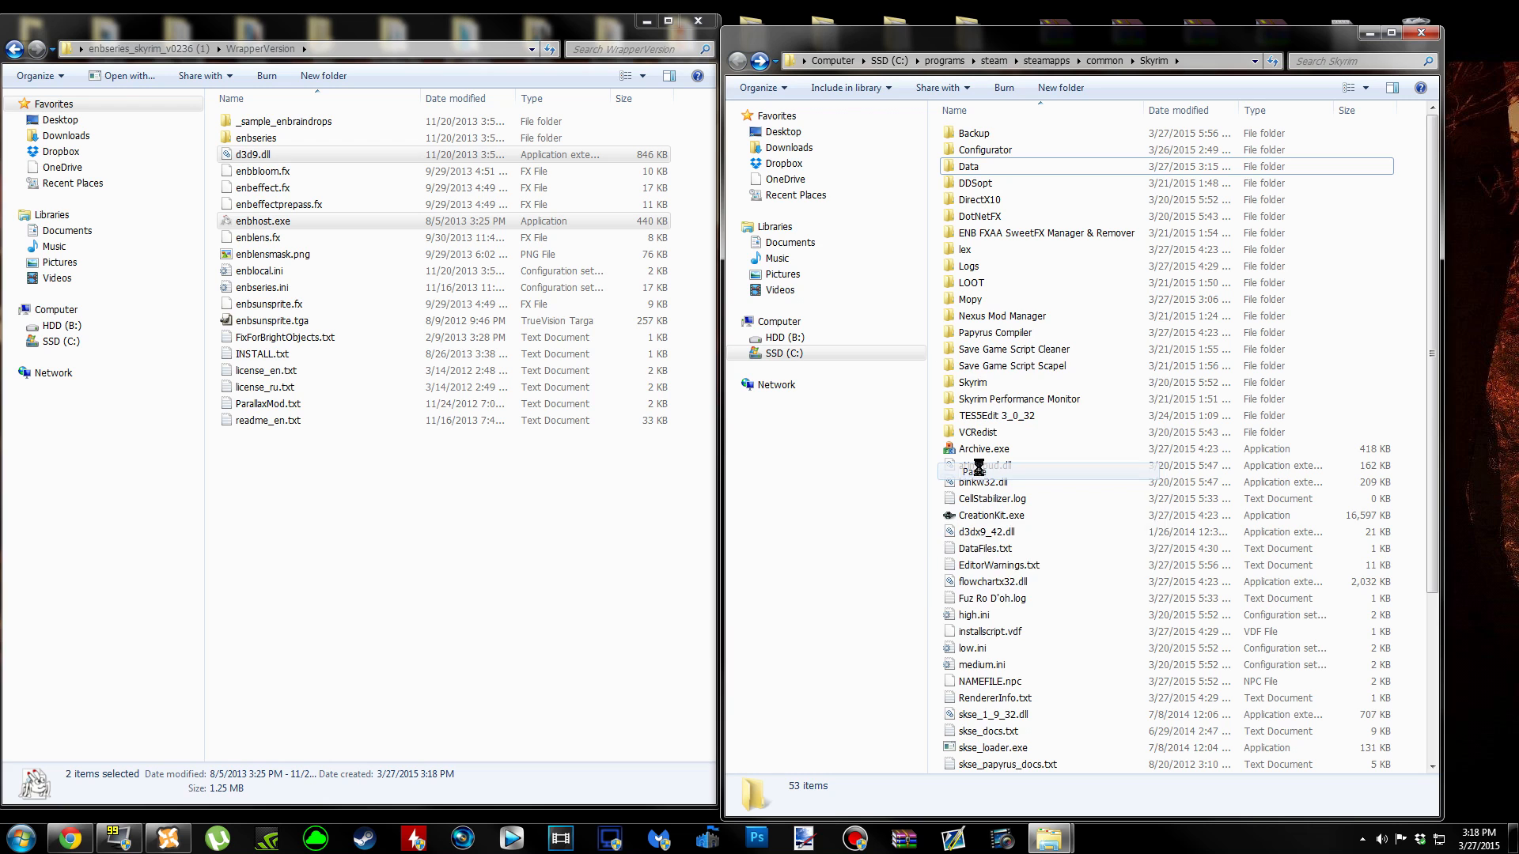
scroll(1086, 471, "down", 6)
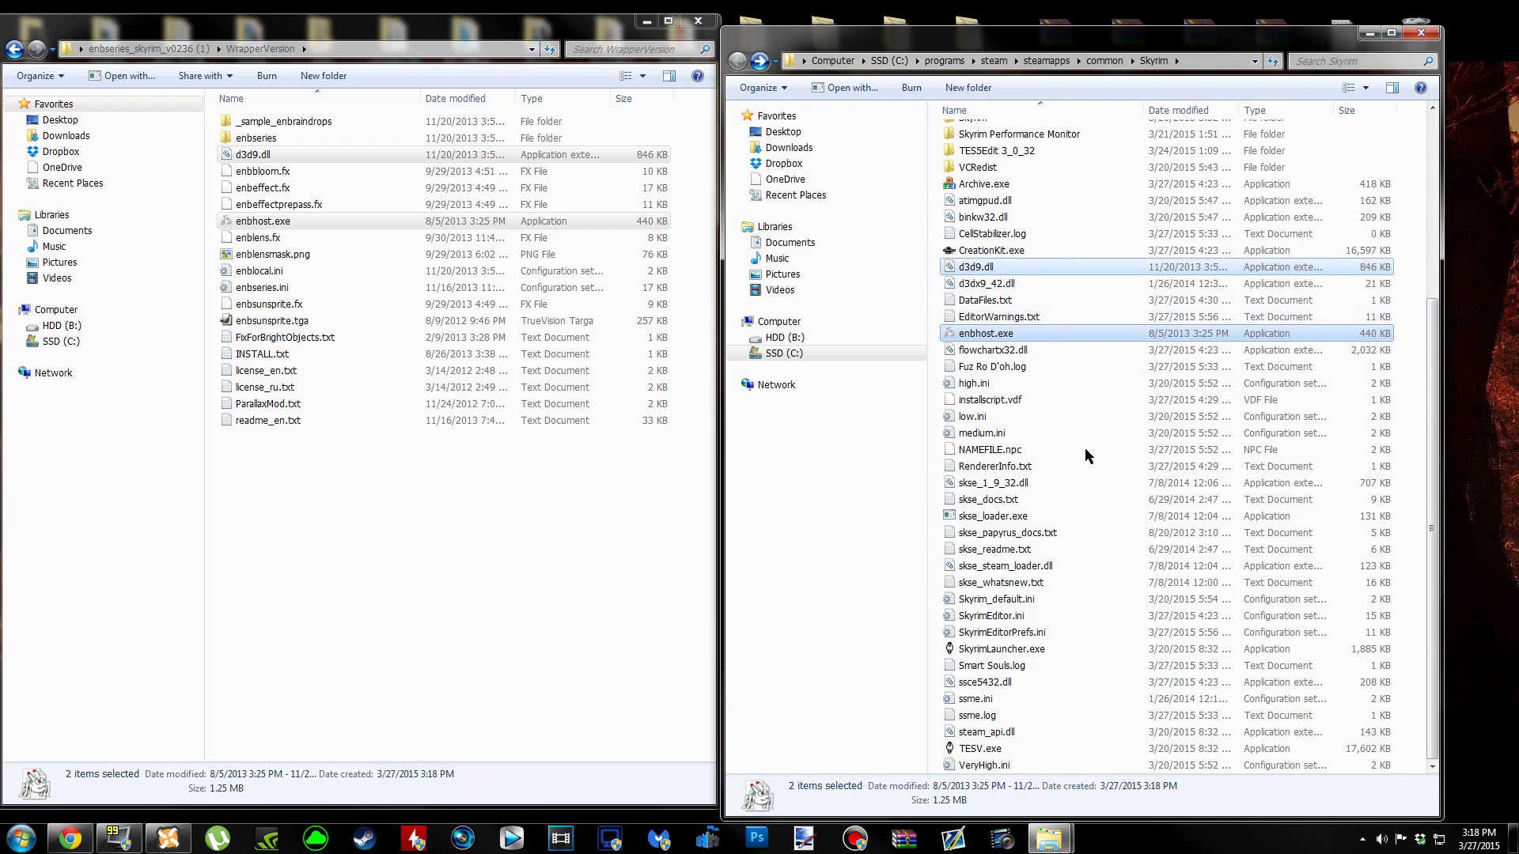
scroll(1067, 551, "up", 6)
left_click(592, 612)
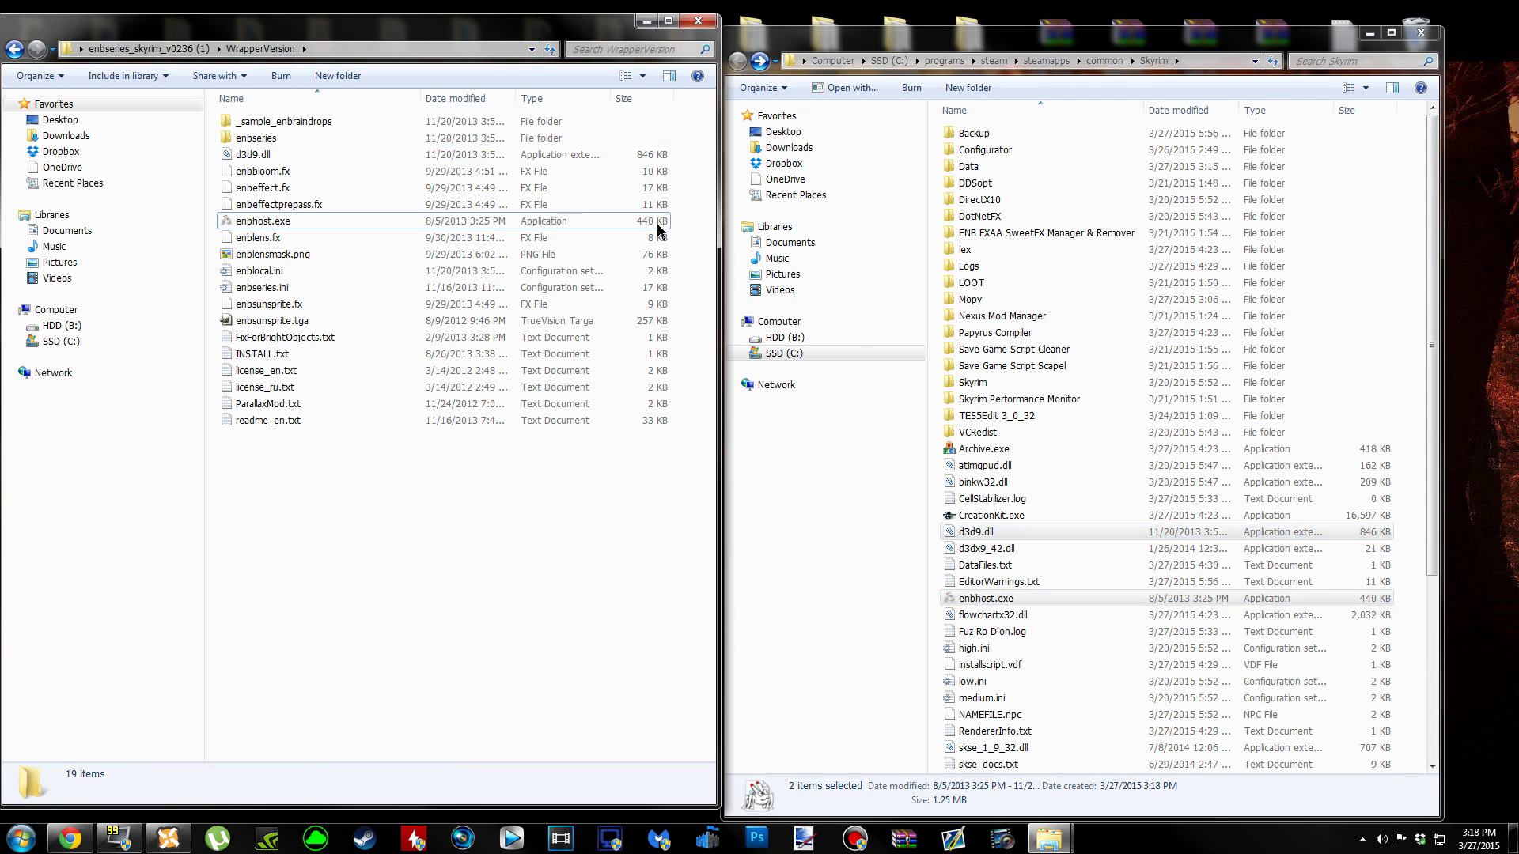
left_click(699, 22)
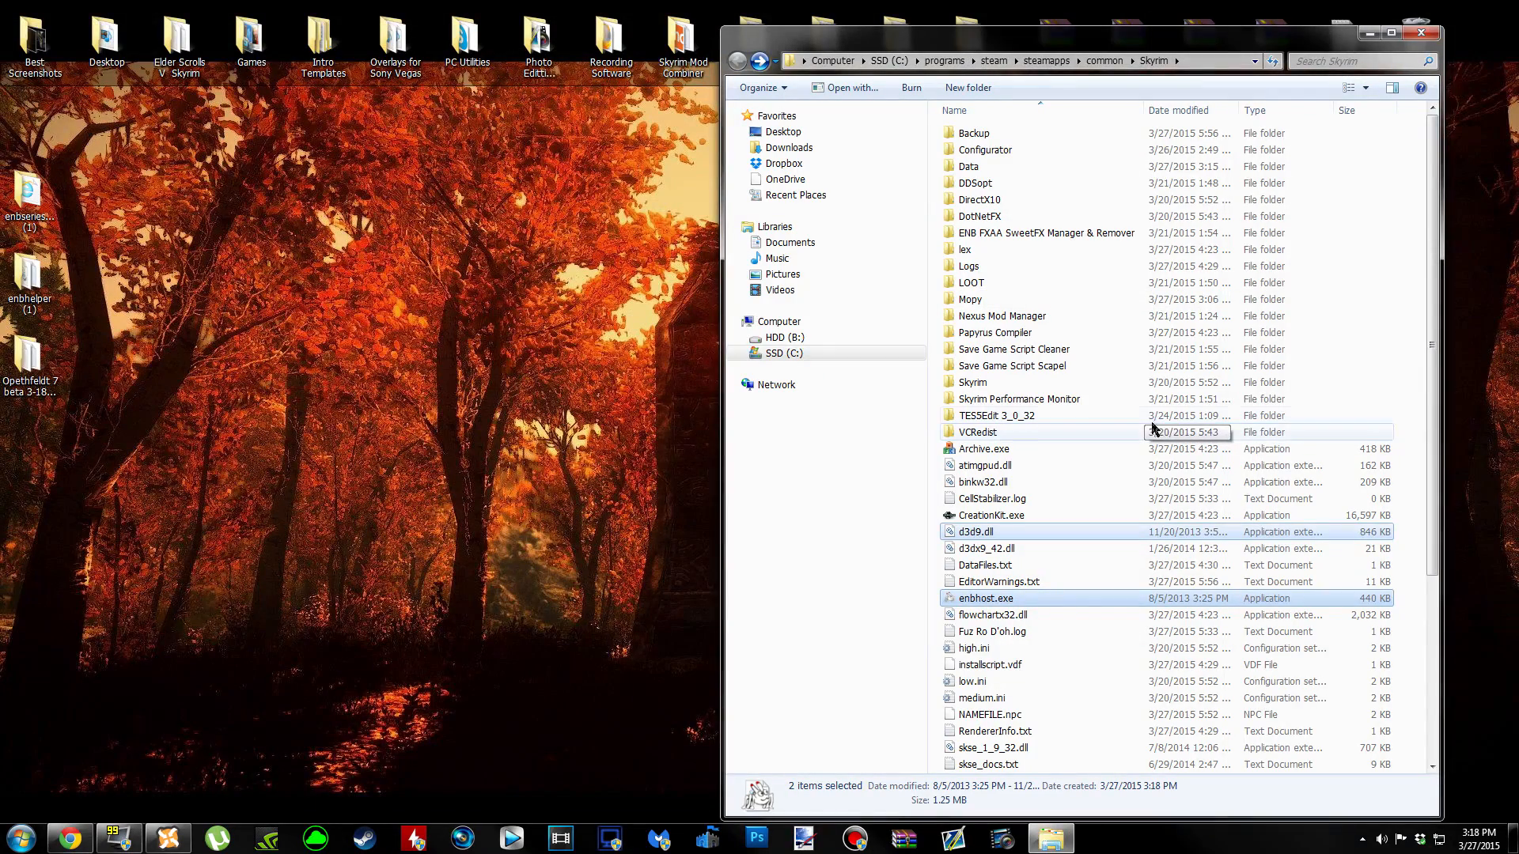
Copy everything except the data folder from the Opethfeldt 7 beta 3-18941-7beta3 folder into the Skyrim folder.
double_click(36, 360)
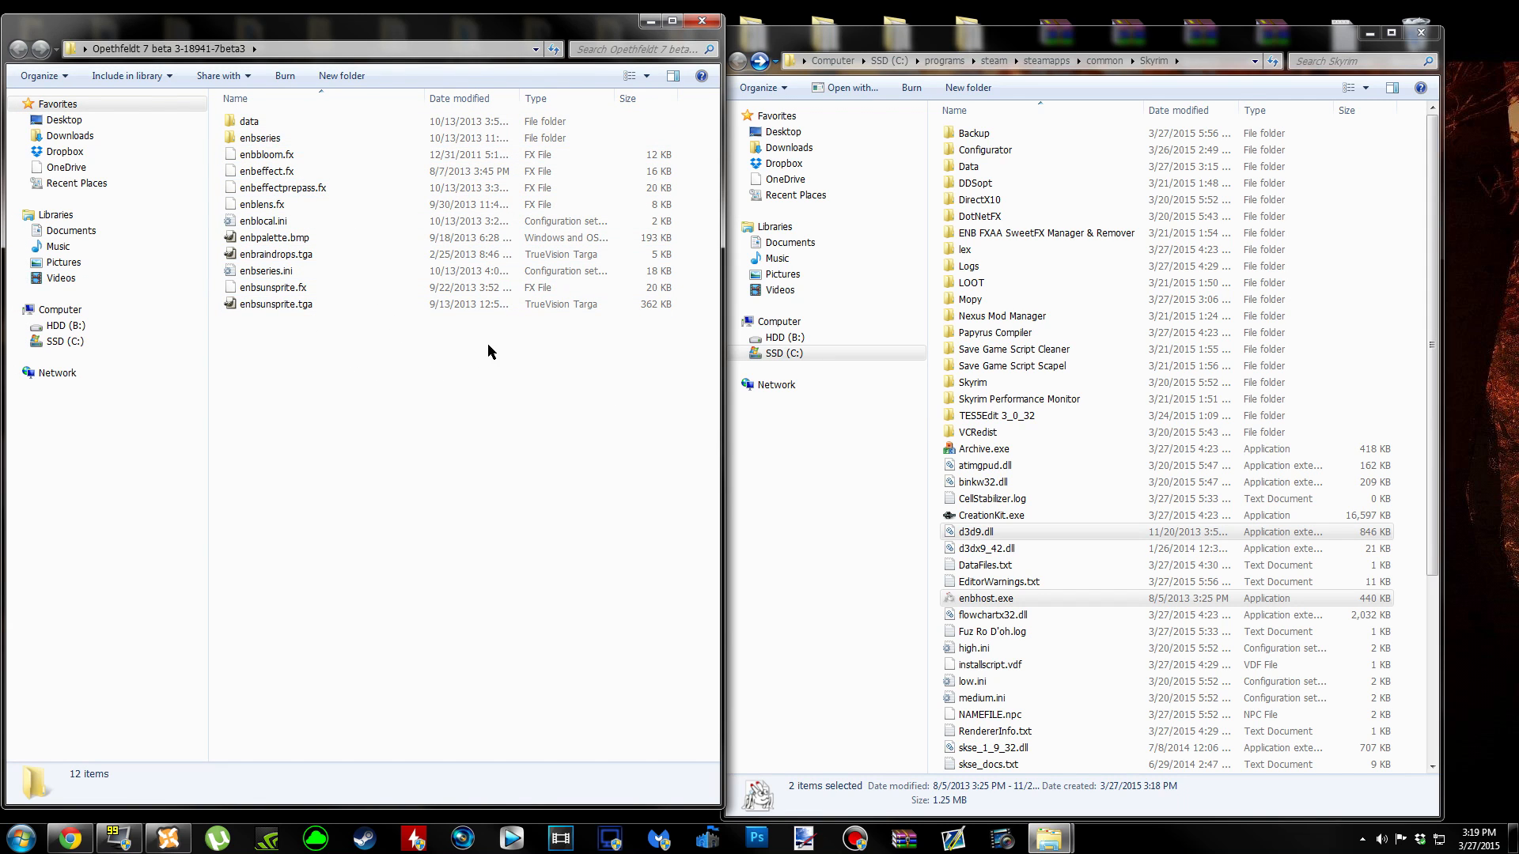
left_click_drag(501, 337, 380, 129)
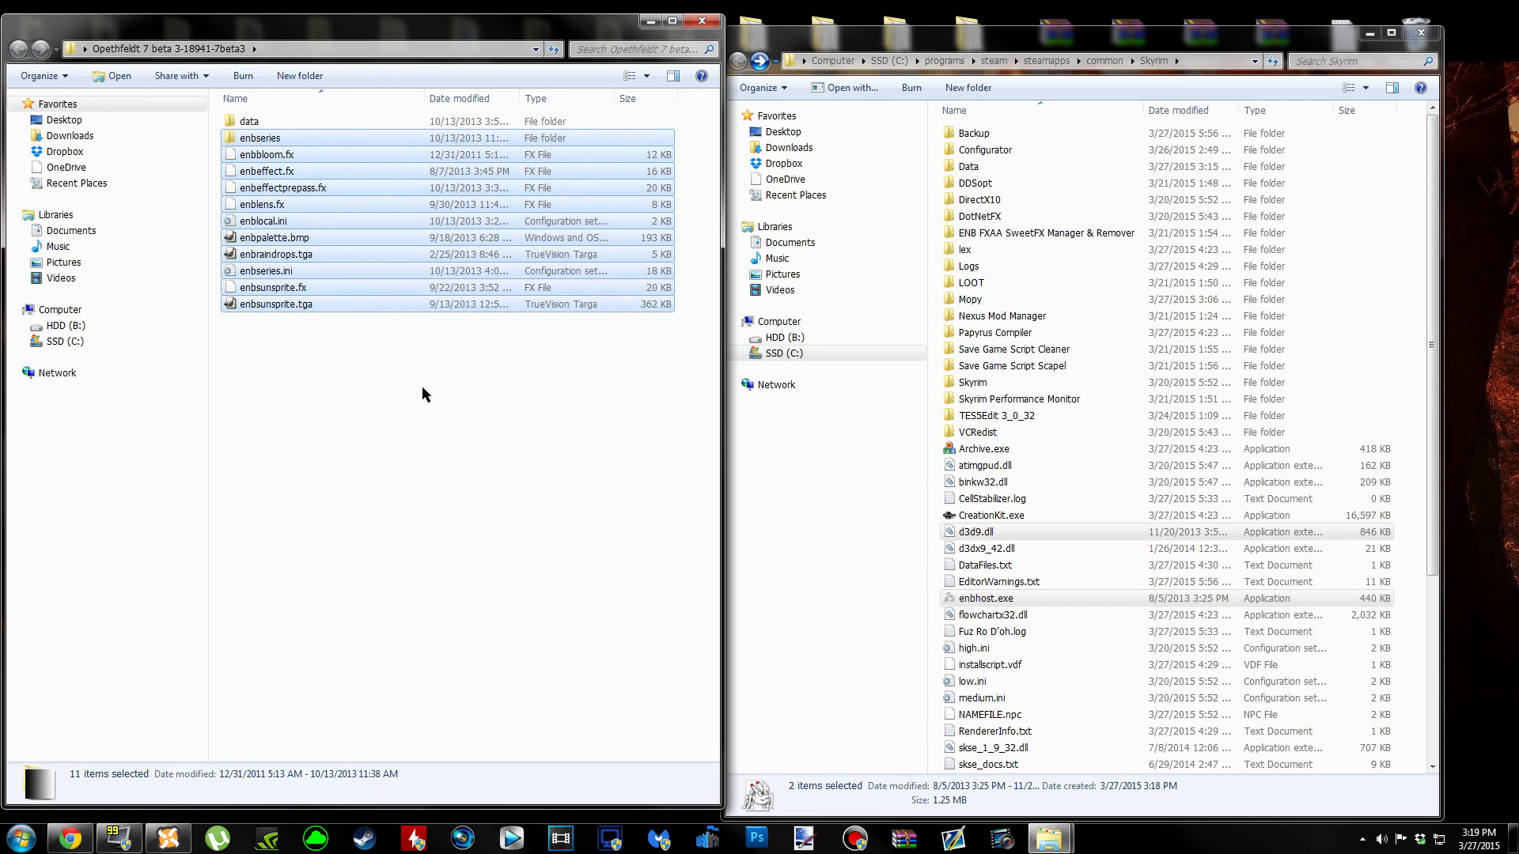
right_click(378, 271)
left_click(425, 497)
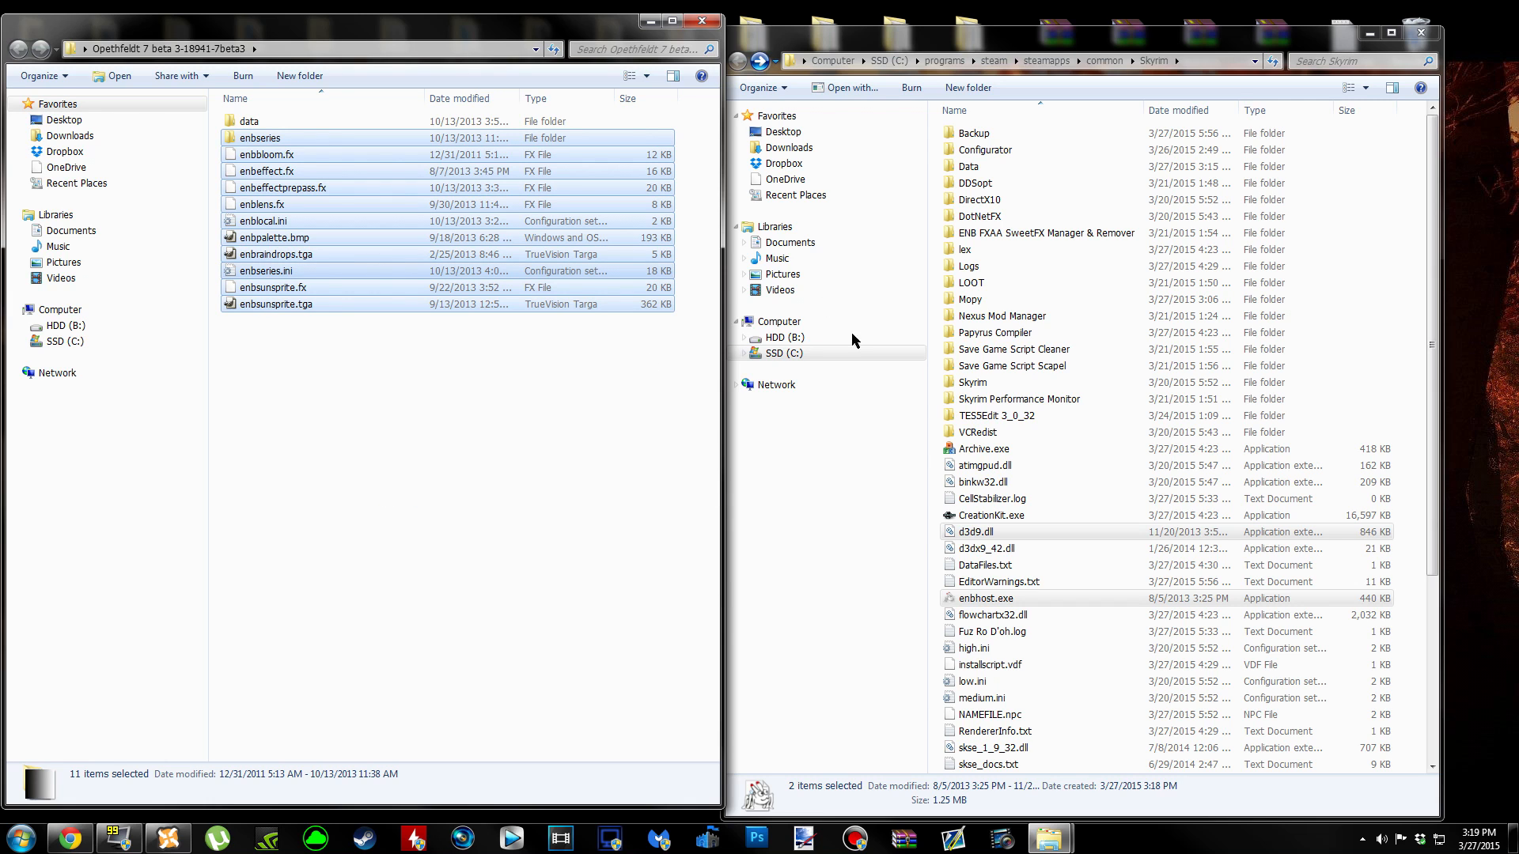
right_click(932, 469)
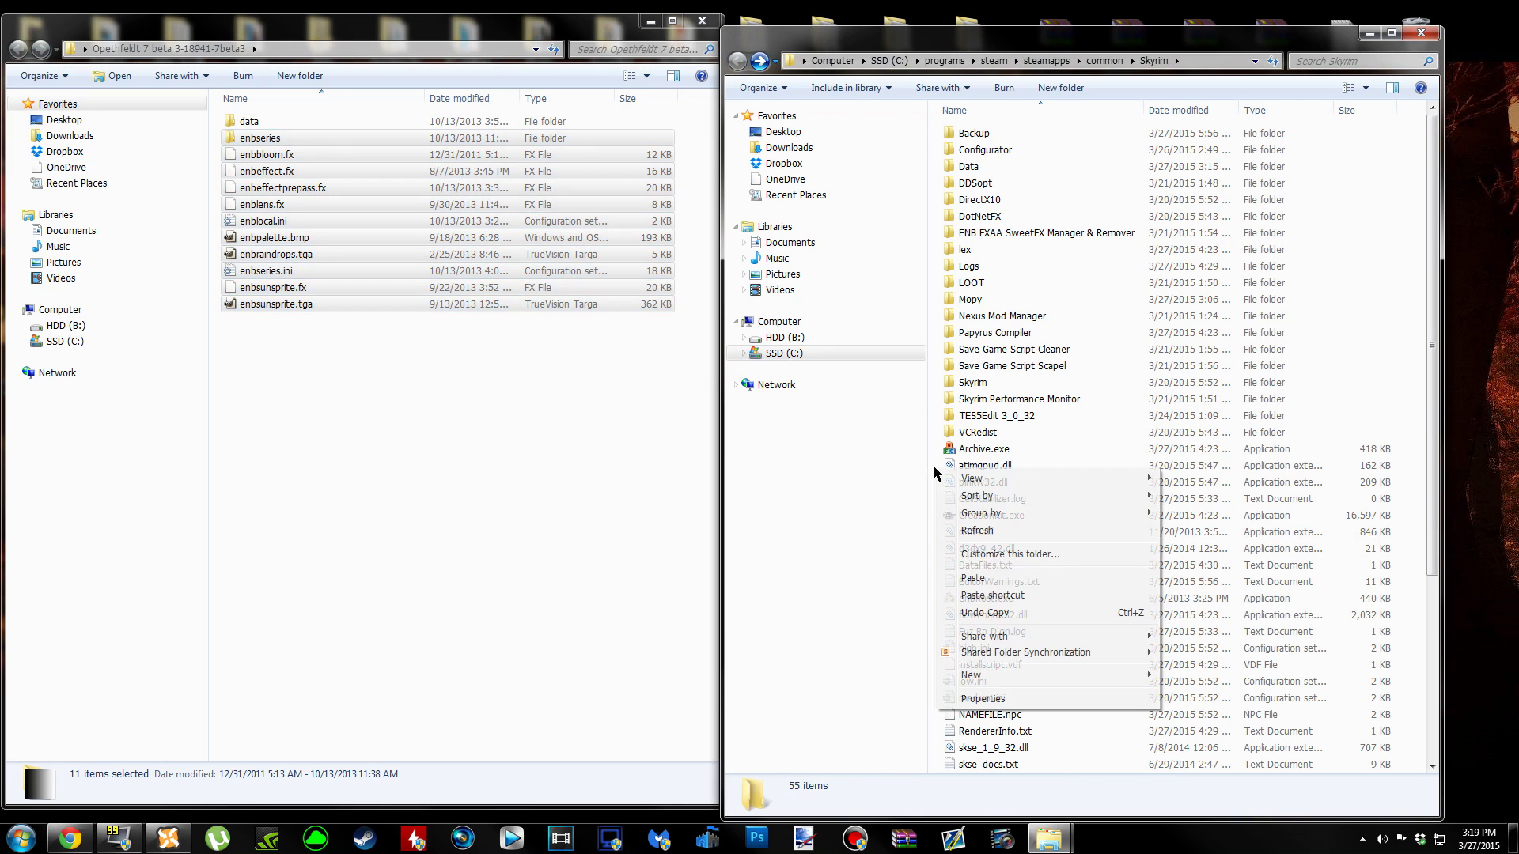
left_click(1001, 579)
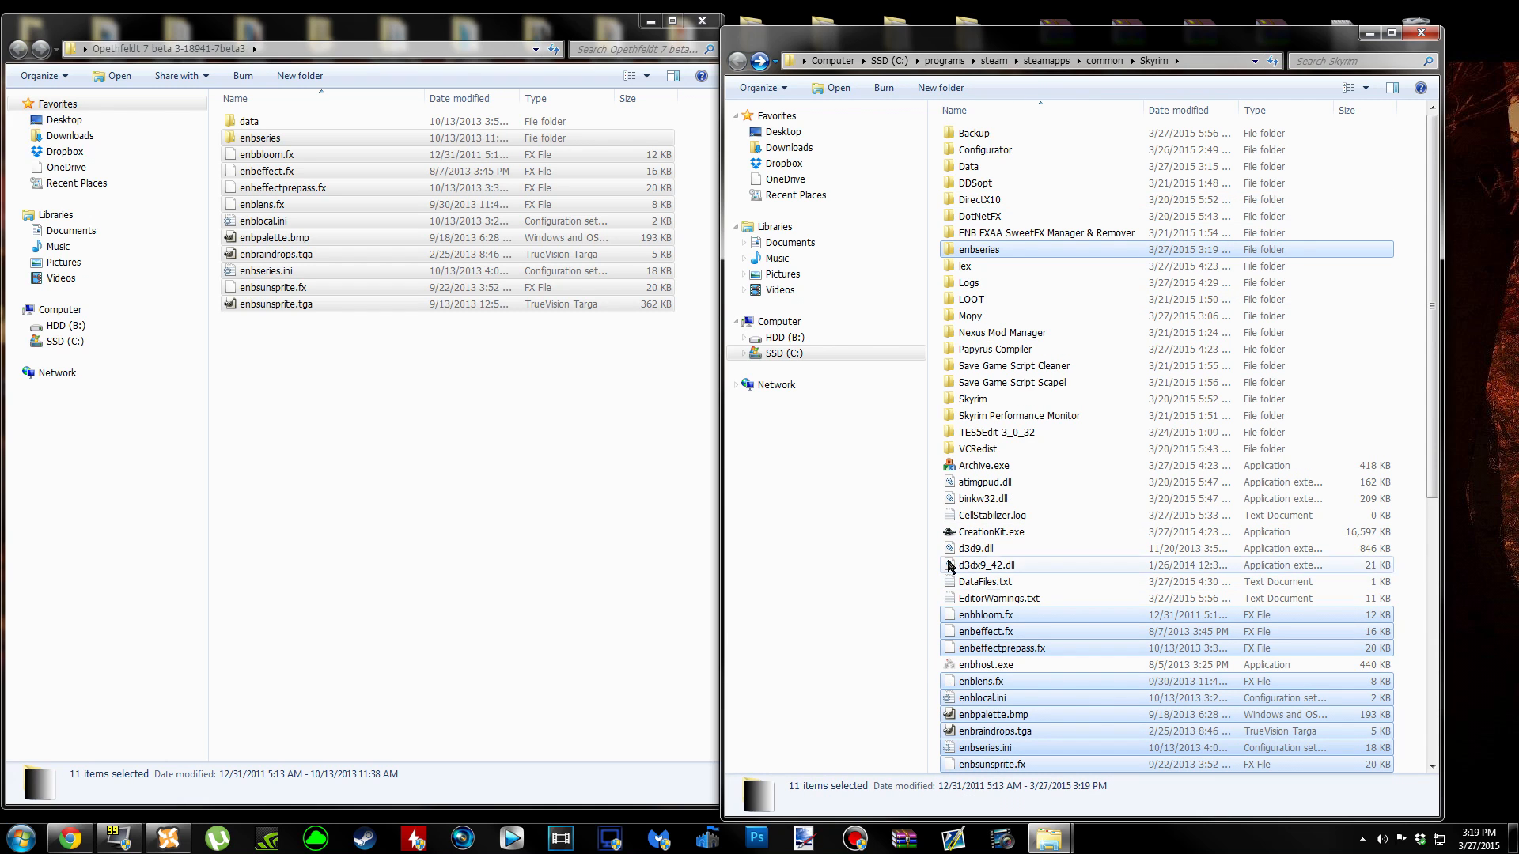
left_click(378, 445)
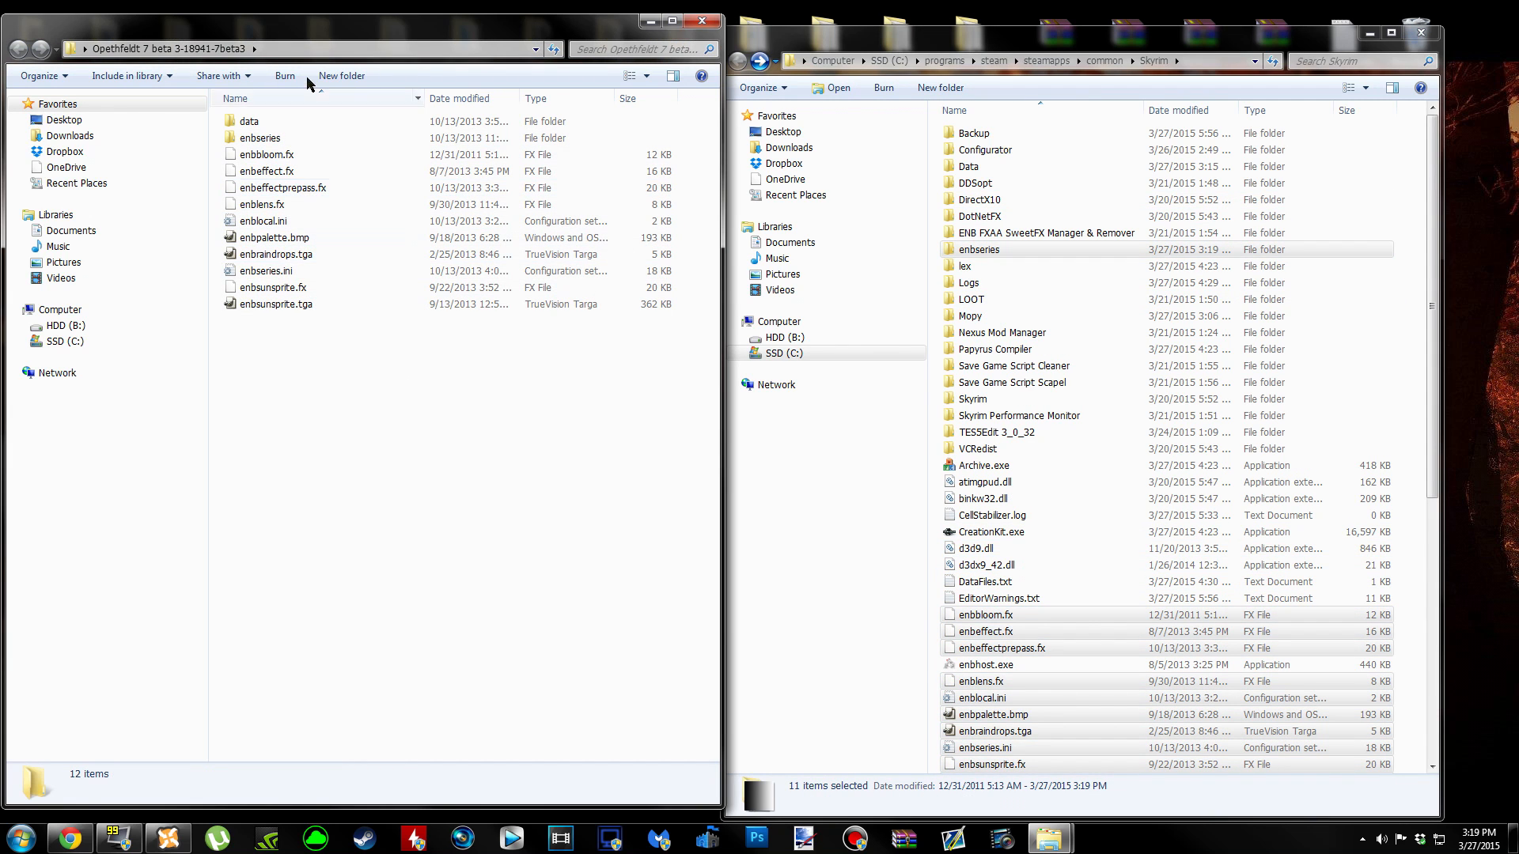
Pack the data folder of Opethfeldt 7 beta 3 into a RAR archive named Opethfeldt ENB Data.rar.
left_click(287, 124)
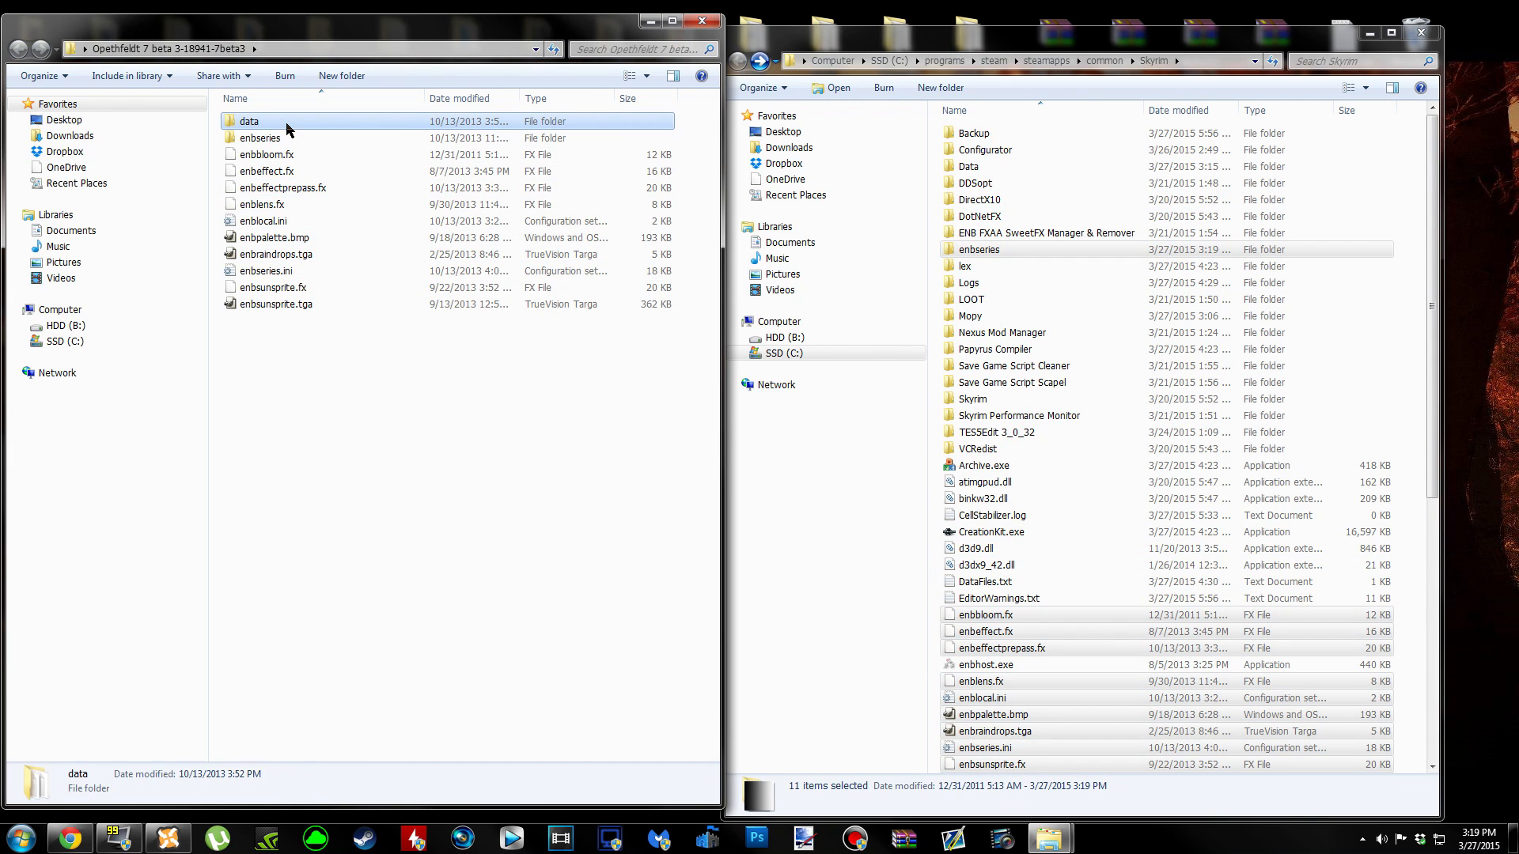
right_click(382, 129)
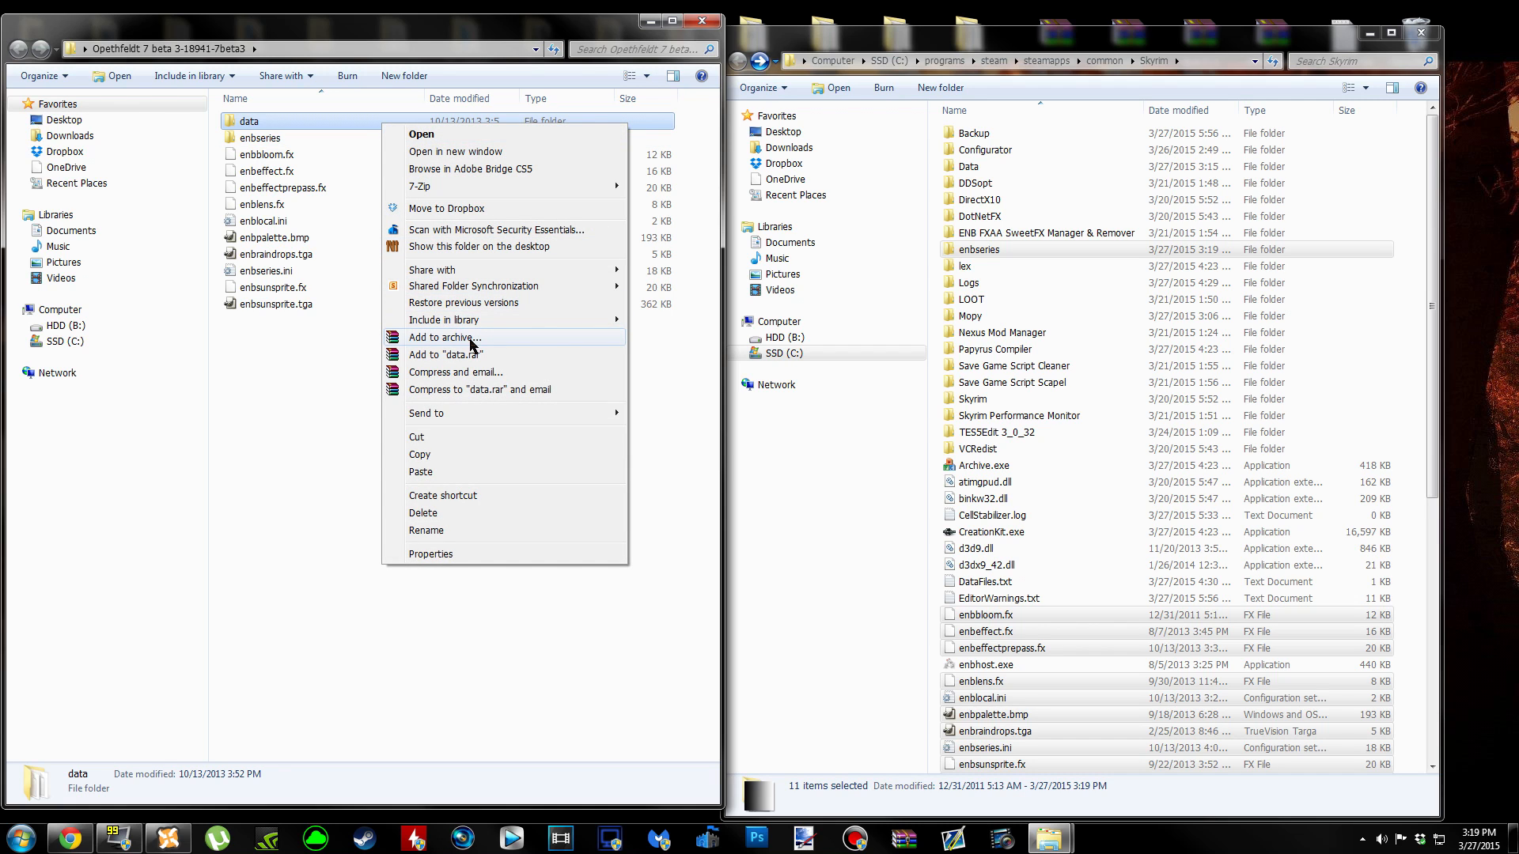
mouse_move(514, 190)
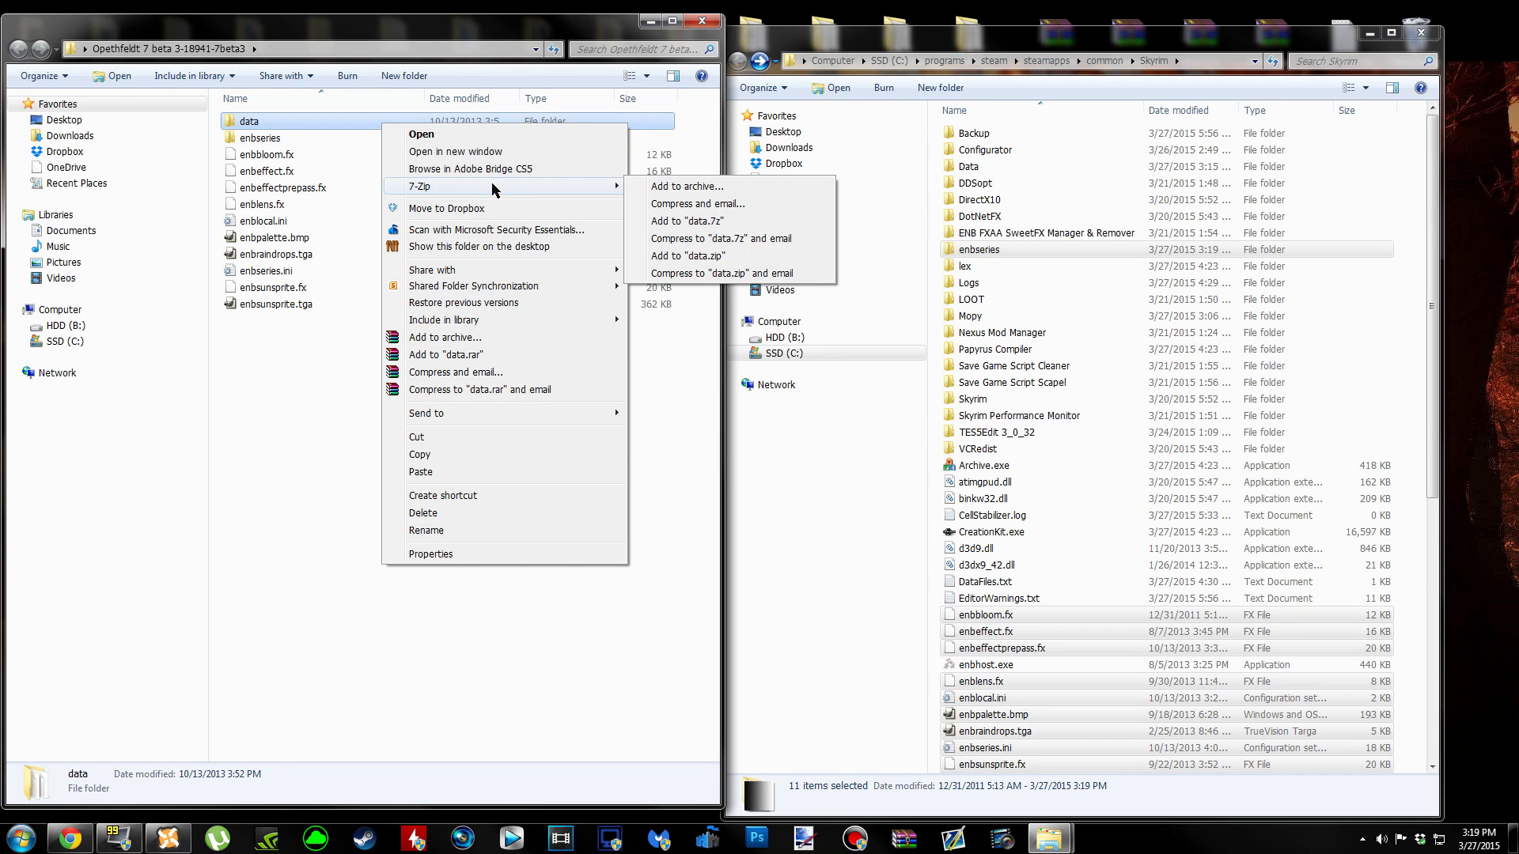
left_click(454, 337)
left_click_drag(670, 258, 542, 214)
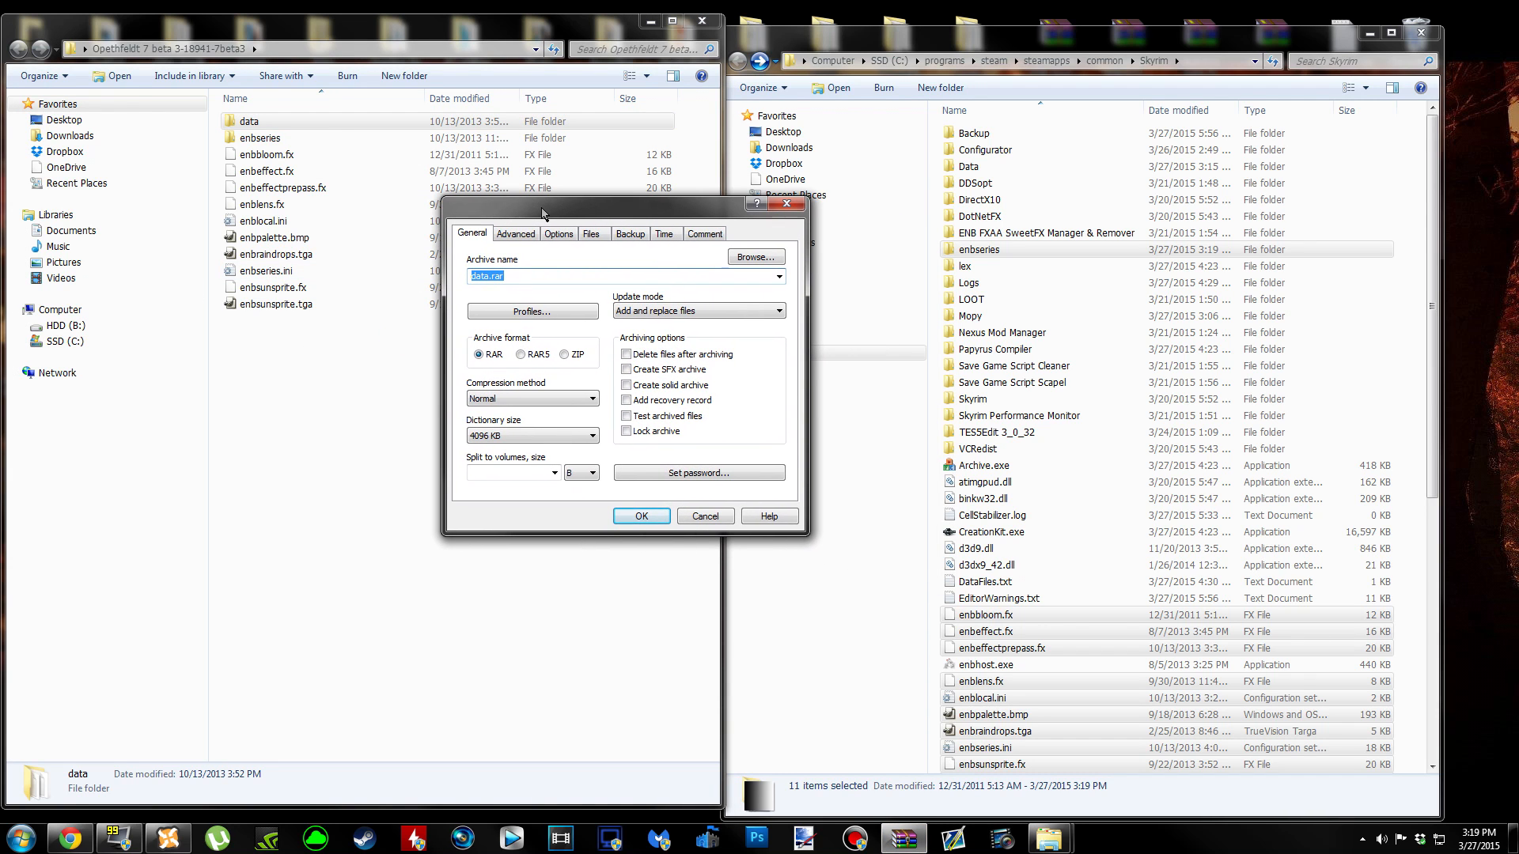
left_click(489, 277)
key("Return")
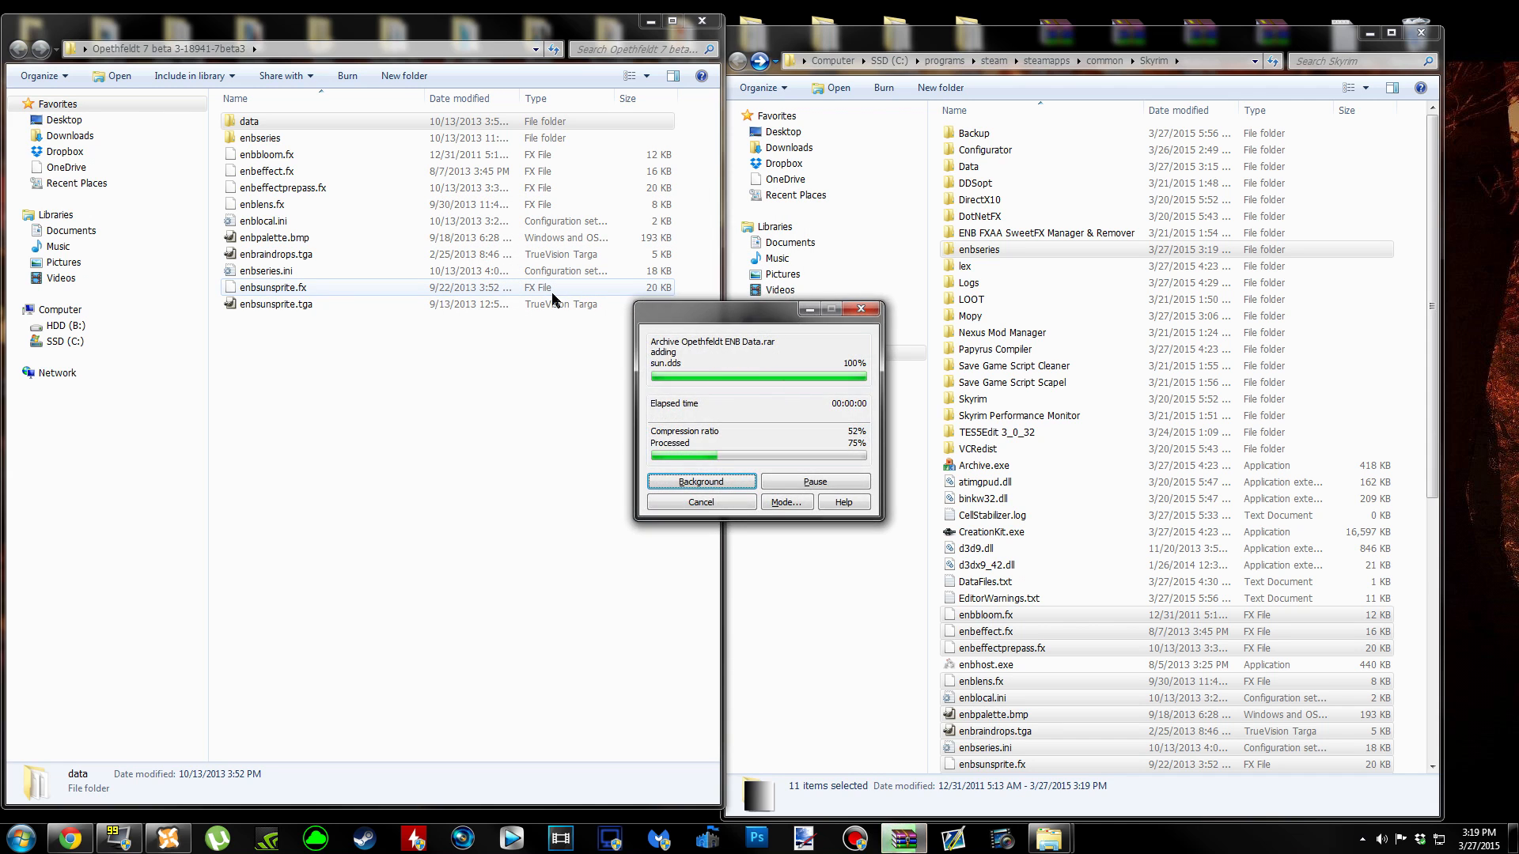
Move Opethfeldt ENB Data.rar out to the desktop and close the Opethfeldt 7 beta 3 folder window.
left_click(330, 325)
left_click_drag(447, 38, 931, 37)
left_click_drag(813, 328, 261, 474)
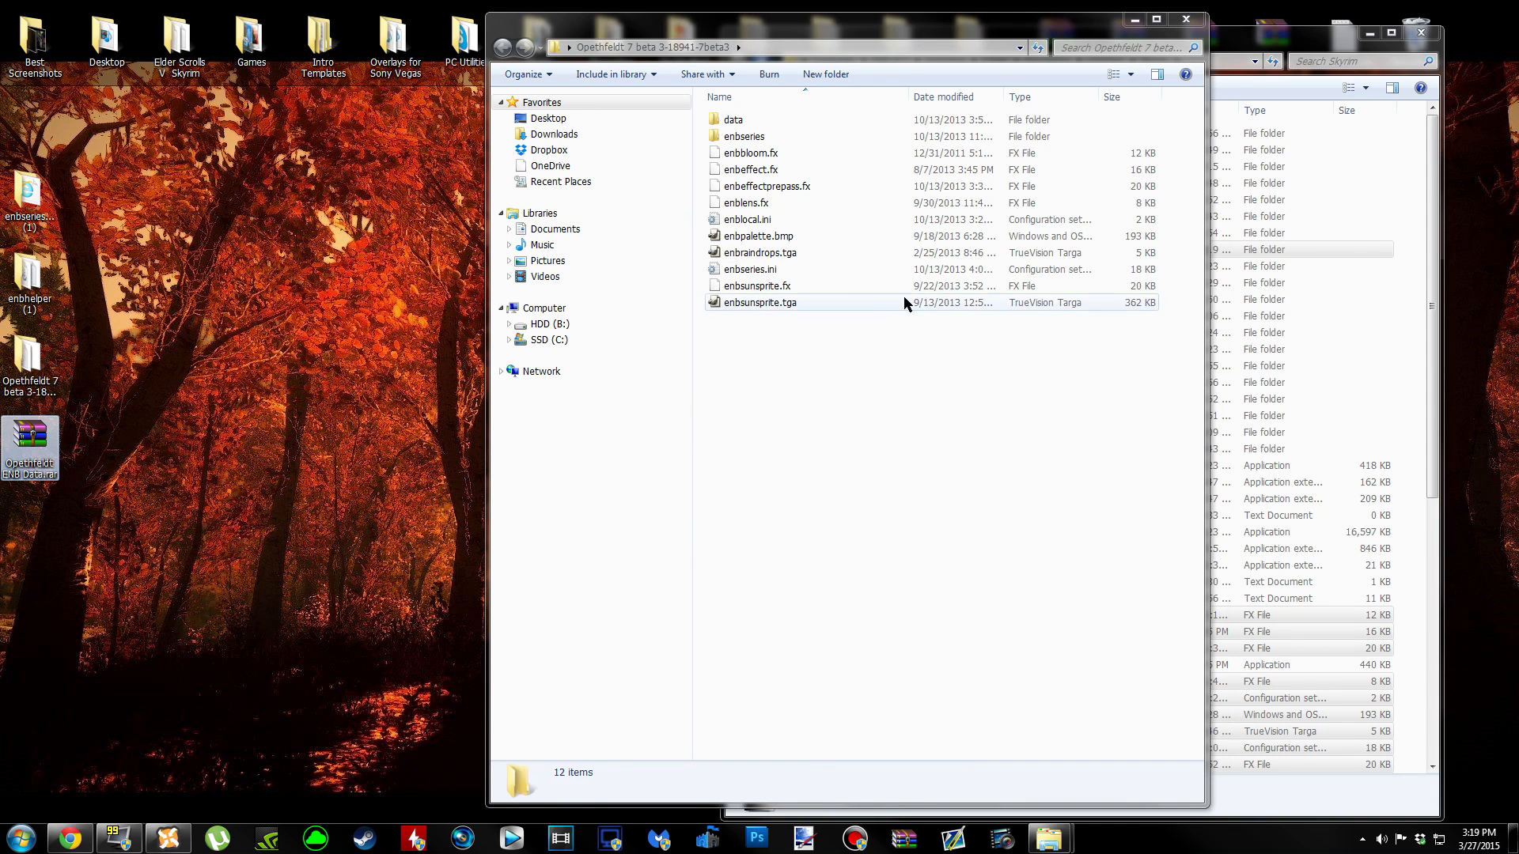
left_click(1186, 19)
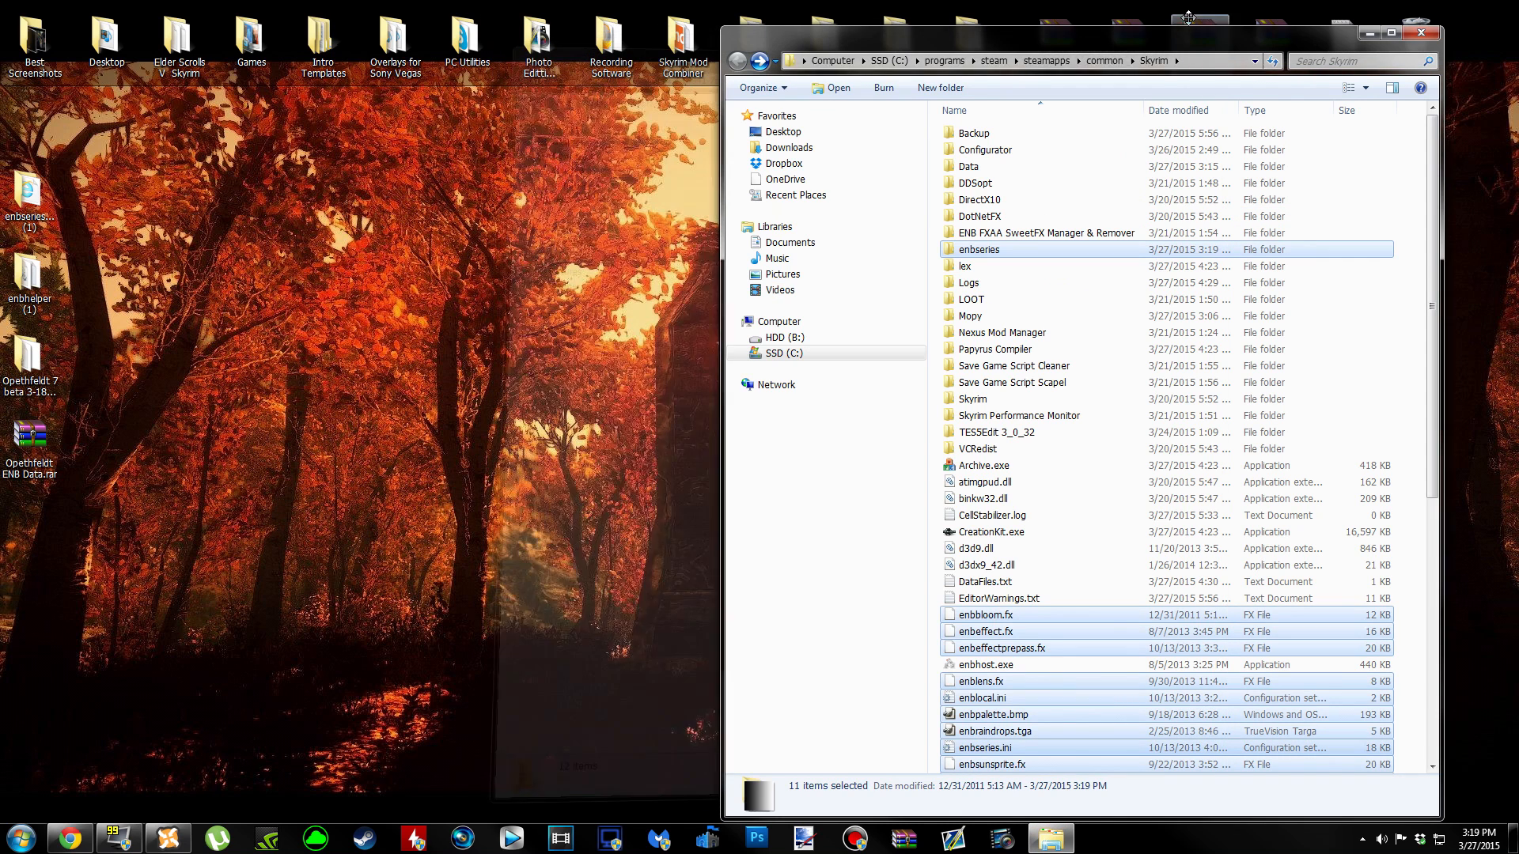
Switch to Nexus Mod Manager and add Opethfeldt ENB Data.rar from the desktop as a mod.
left_click(168, 838)
left_click(13, 91)
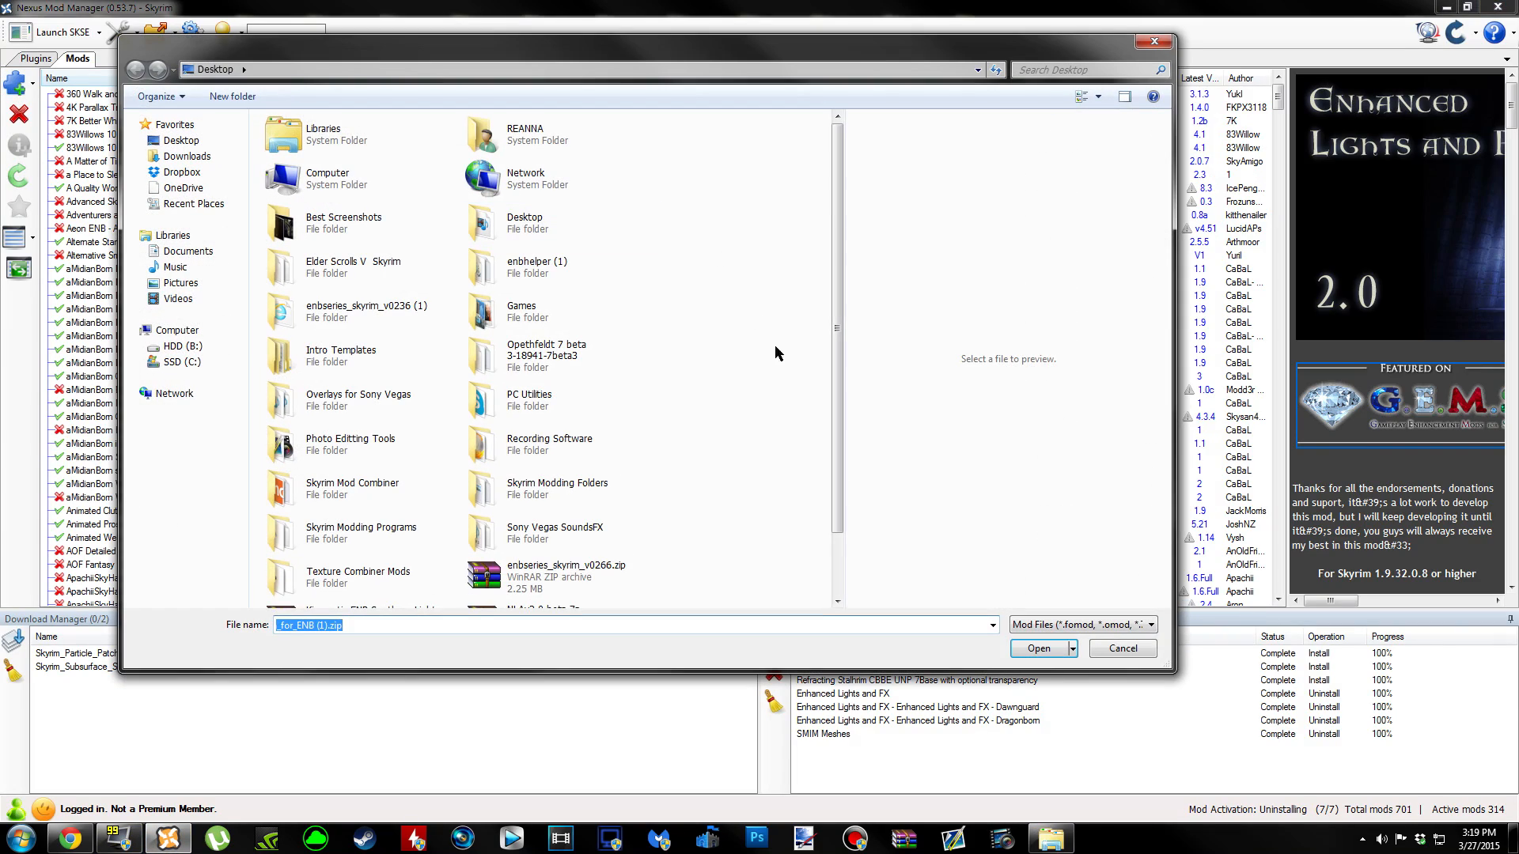
left_click_drag(837, 338, 831, 475)
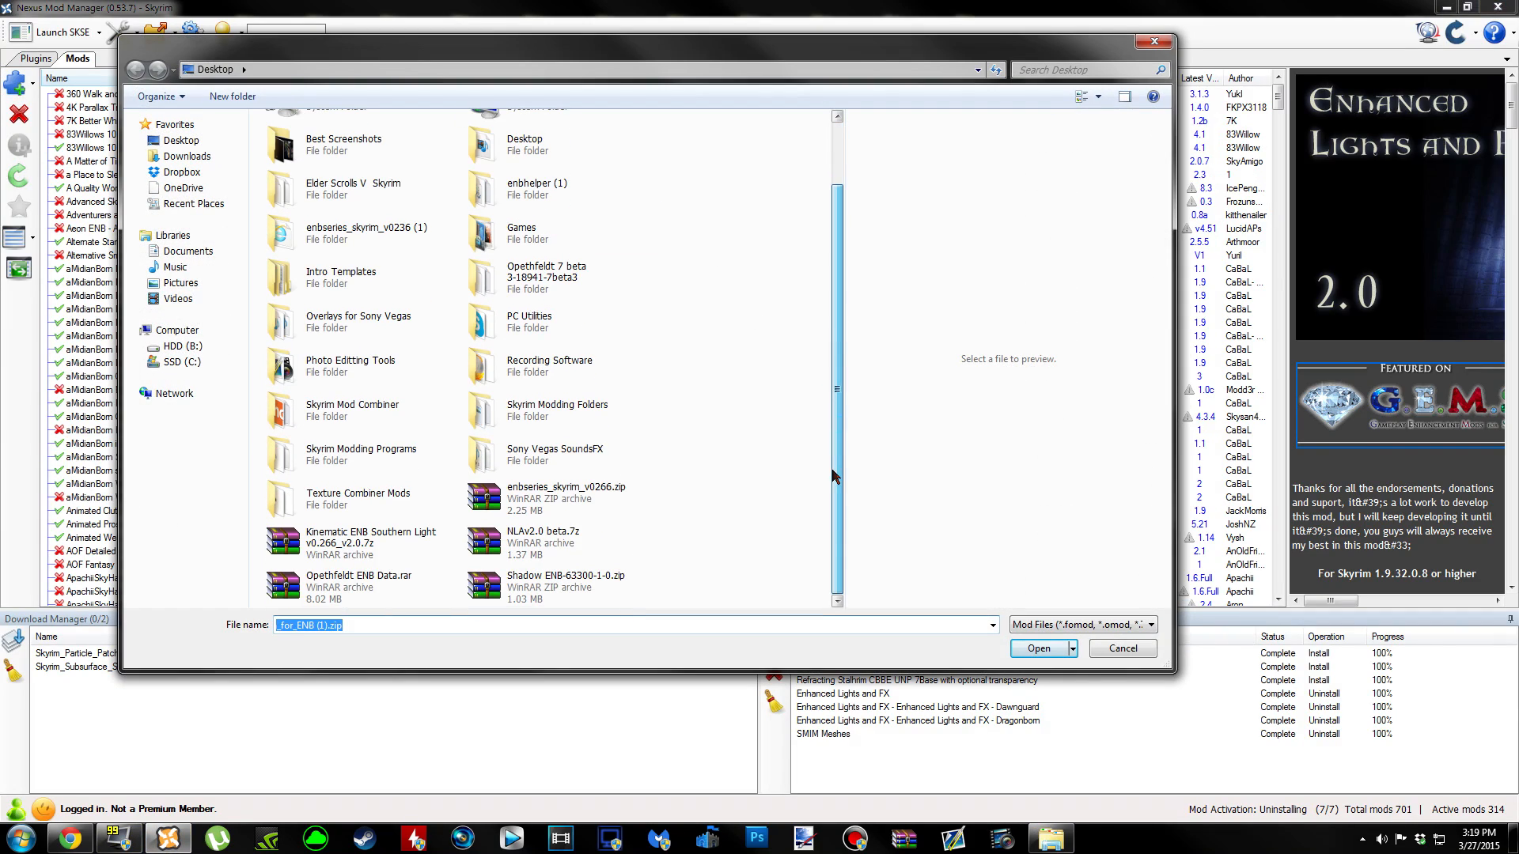
left_click(360, 585)
left_click(1039, 648)
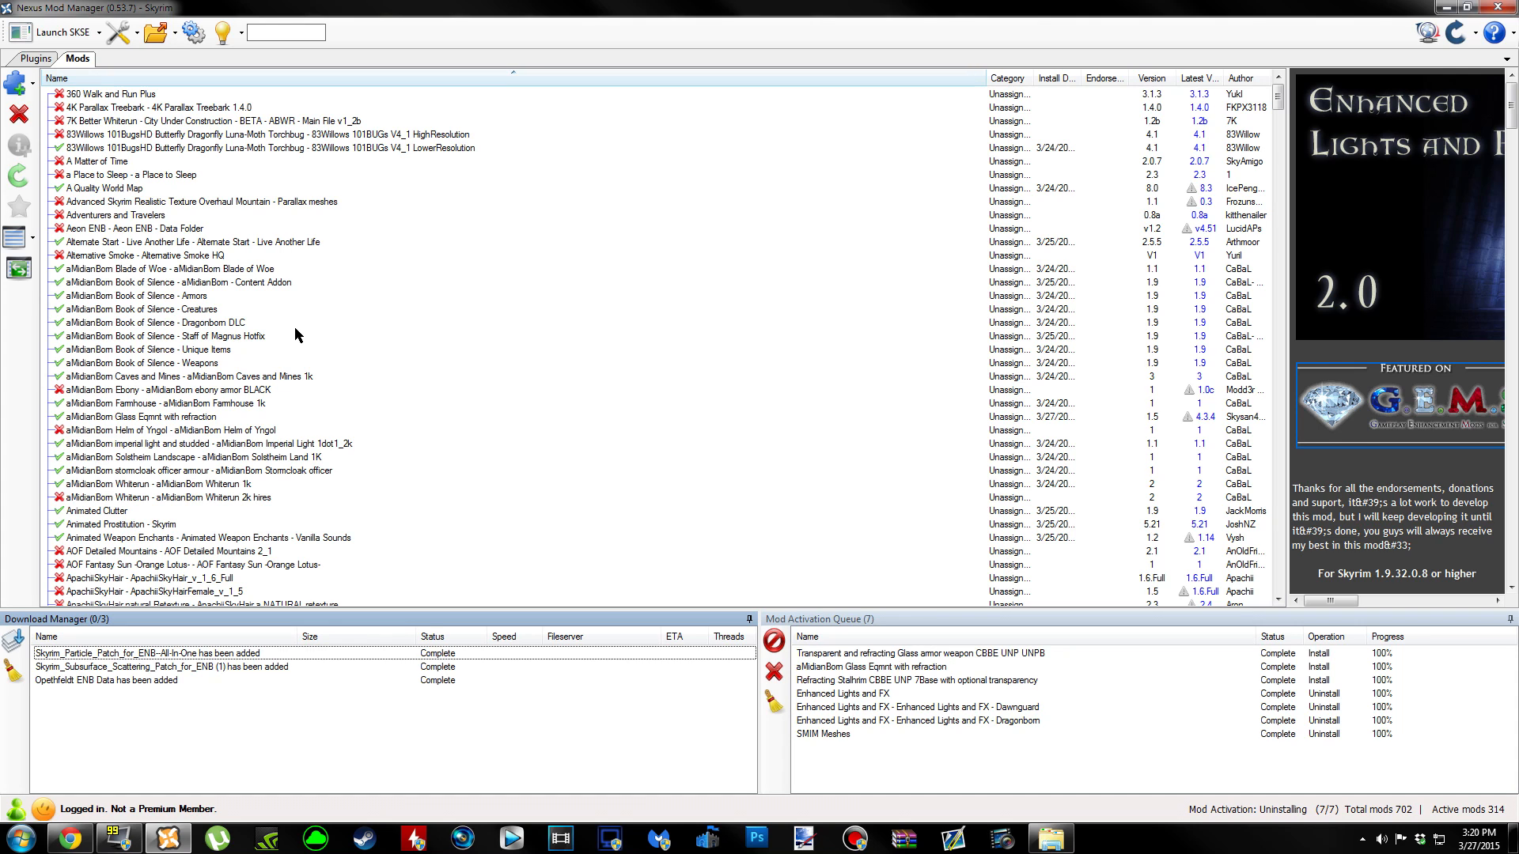
Filter the mods by "opeth" and activate Opethfeldt ENB Data, overwriting the files of each conflicting mod.
left_click(256, 32)
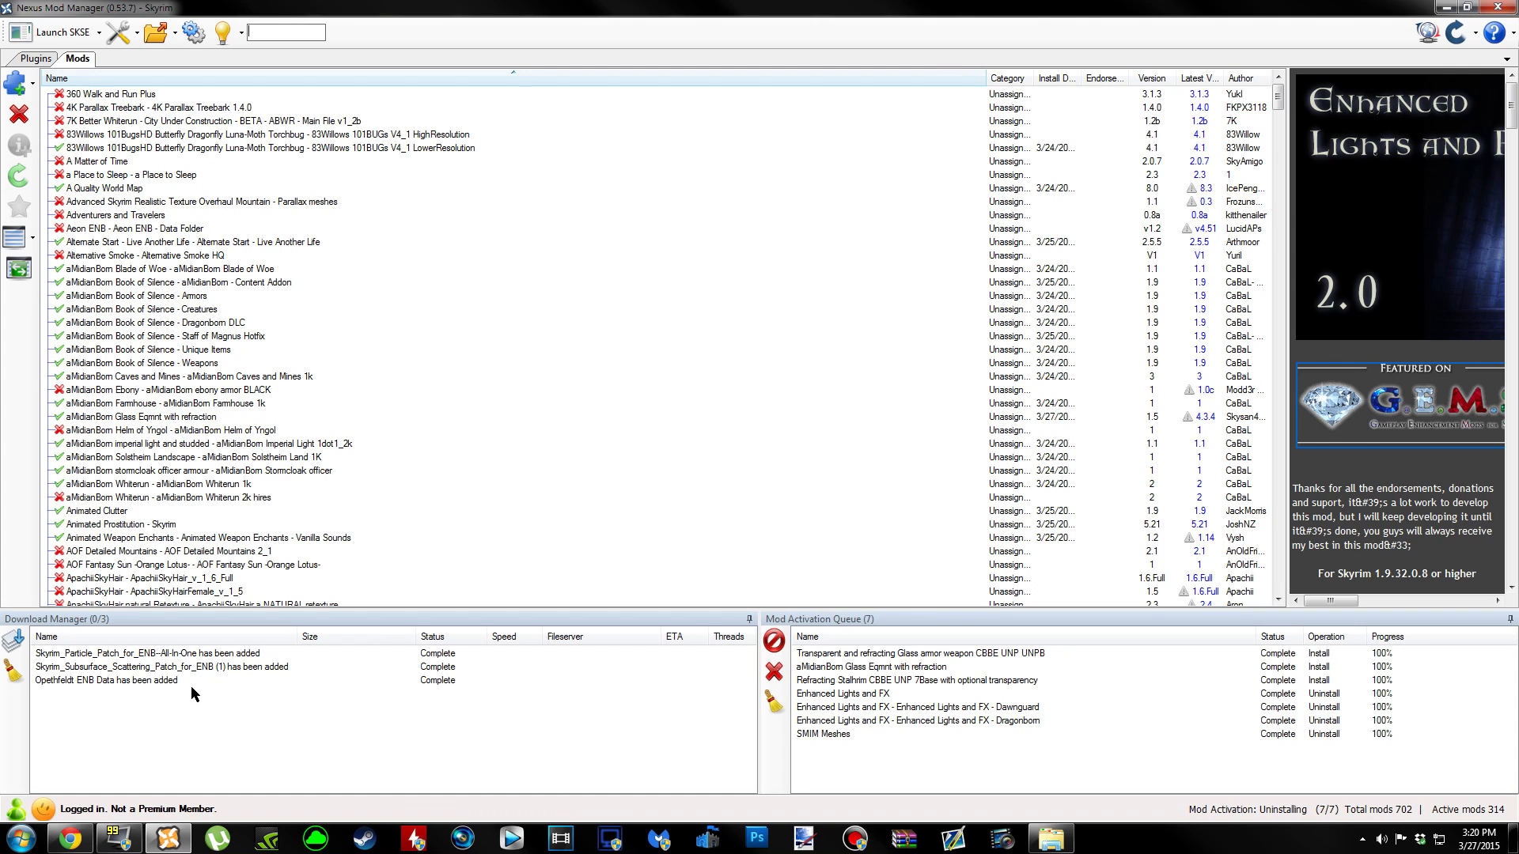
type("opeth")
left_click(214, 91)
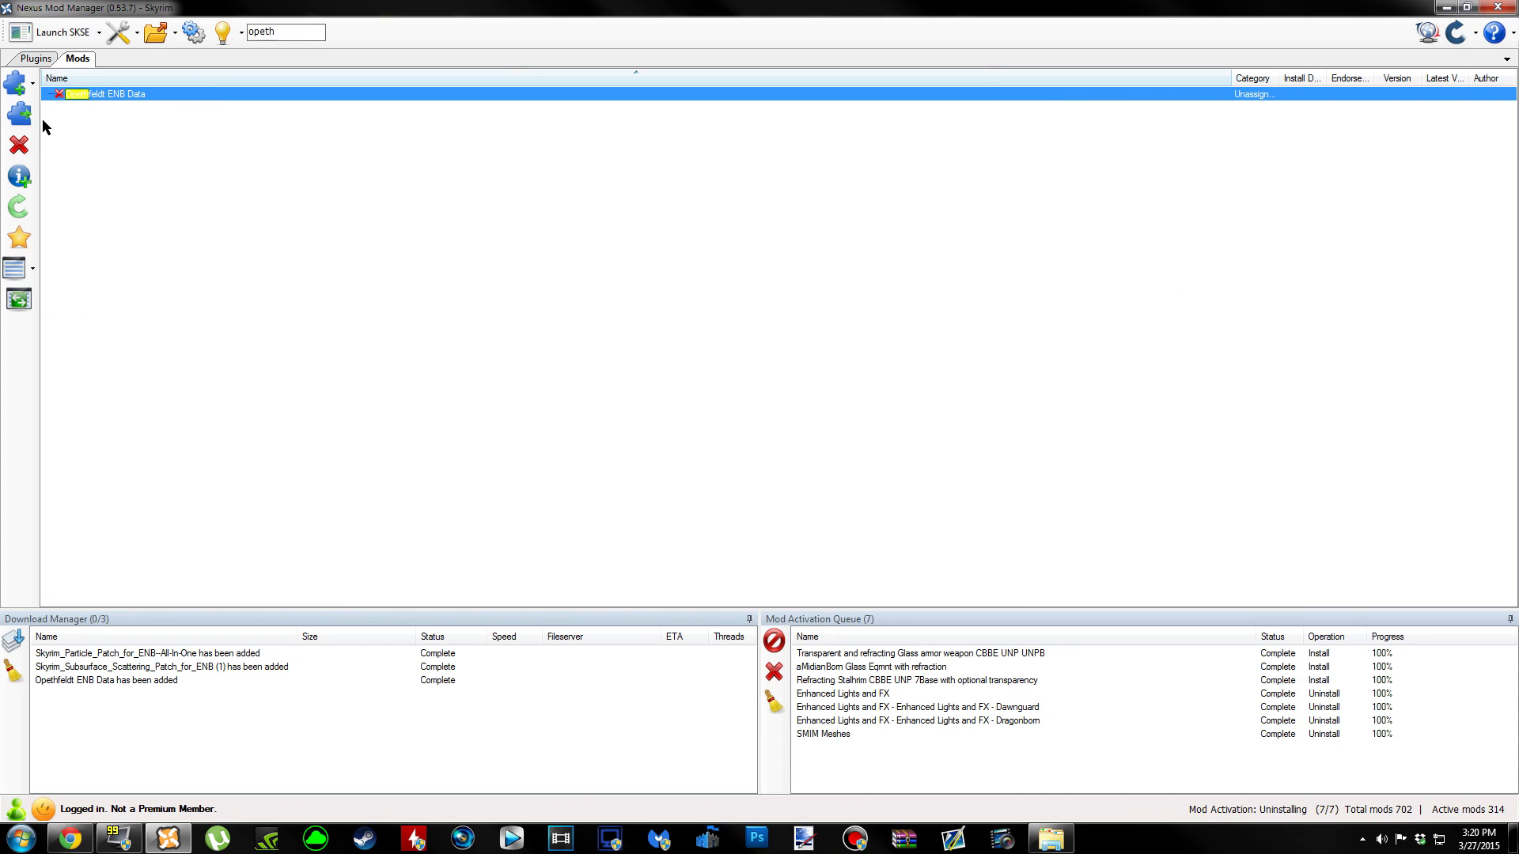
left_click(19, 114)
left_click(661, 433)
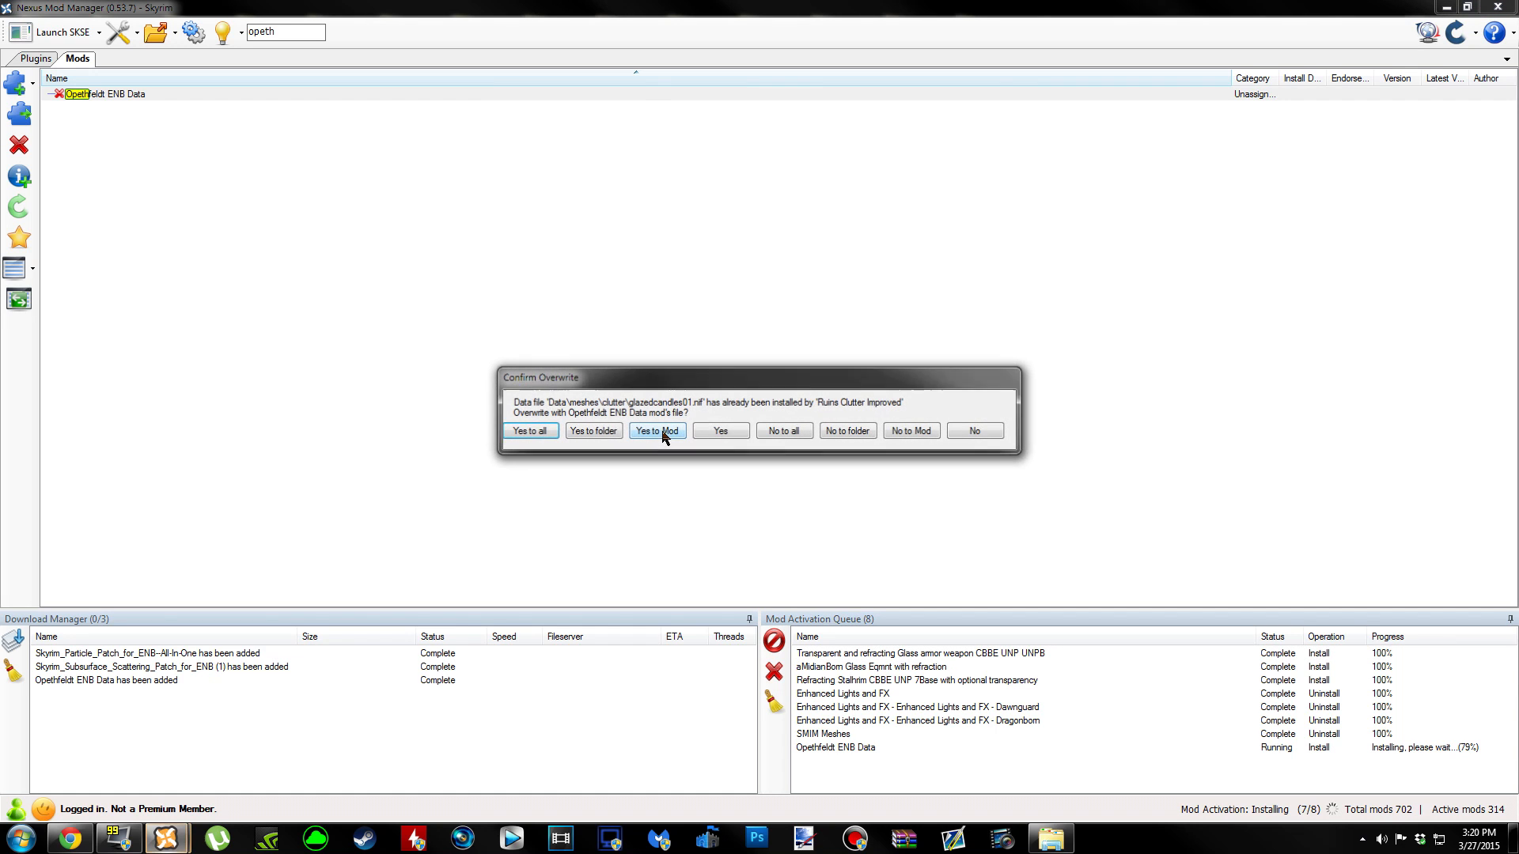
left_click(661, 434)
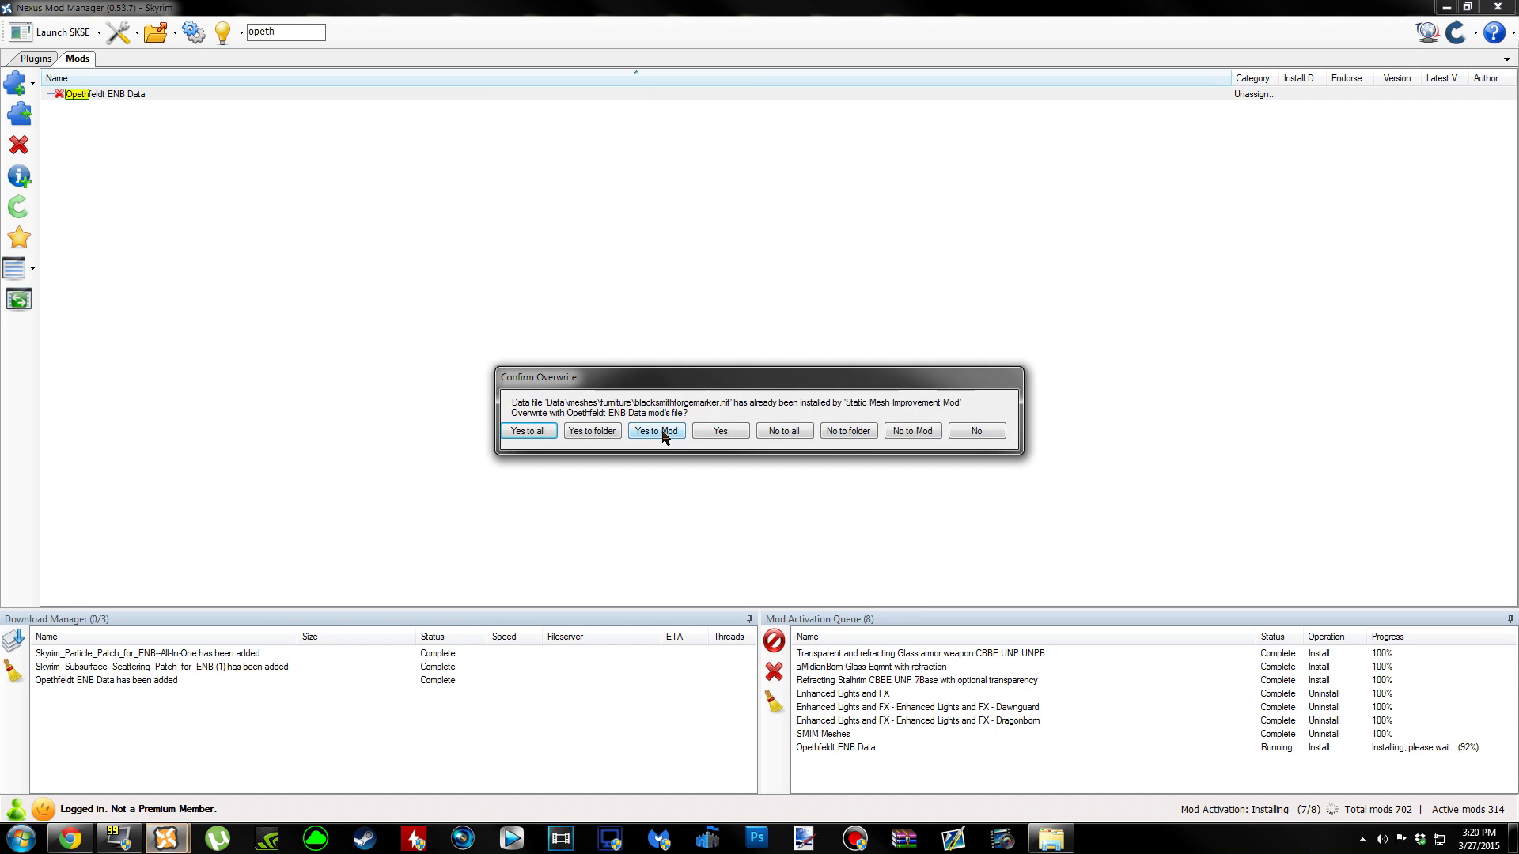
left_click(663, 433)
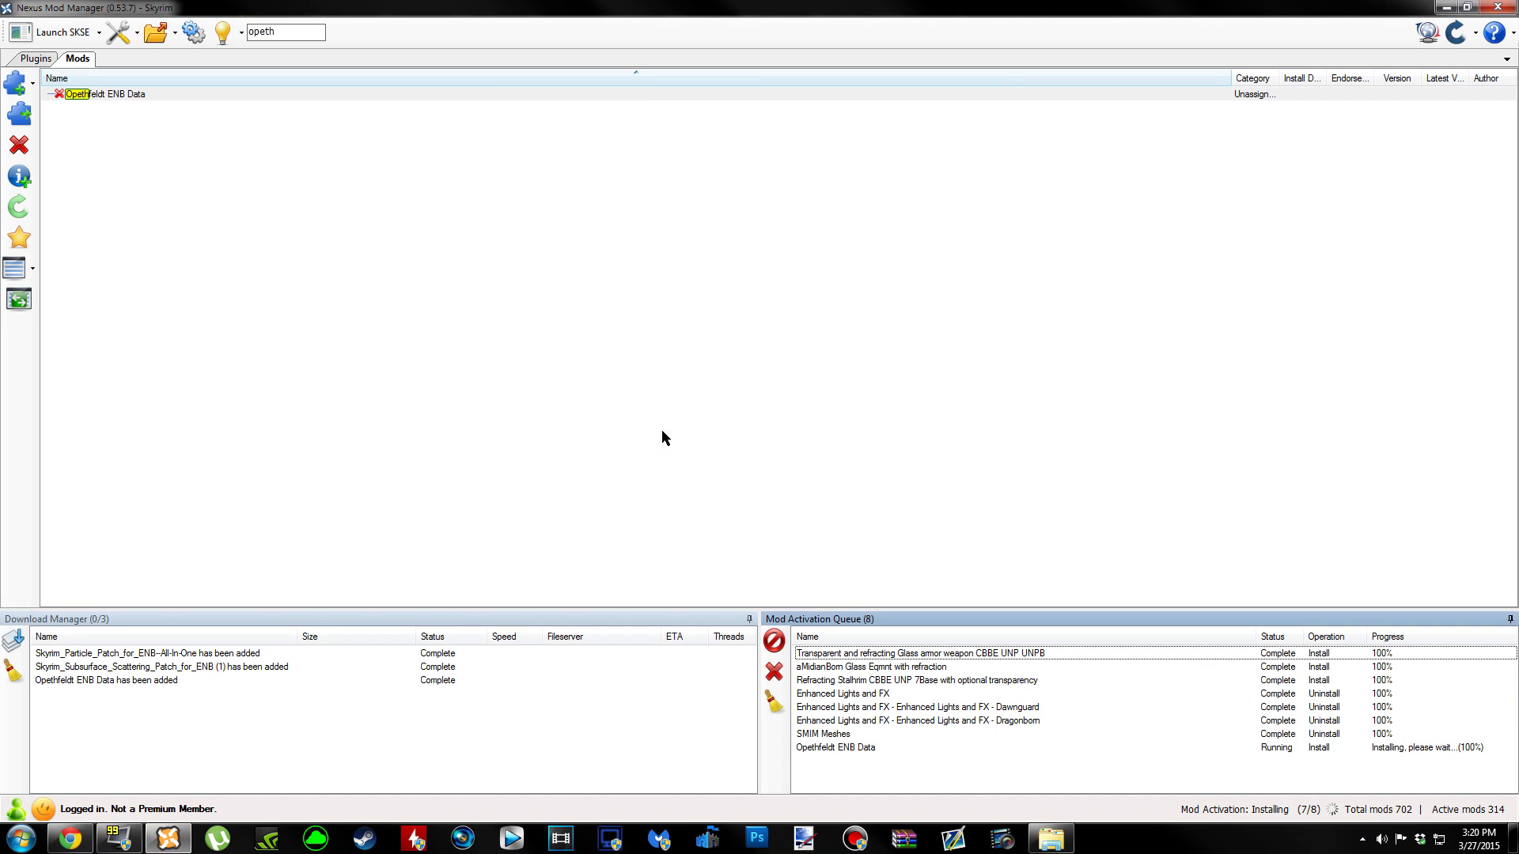
Check Opeth_torch.esp and Opeth_Weather.esp at the end of the plugin load order.
left_click(37, 58)
left_click(229, 601)
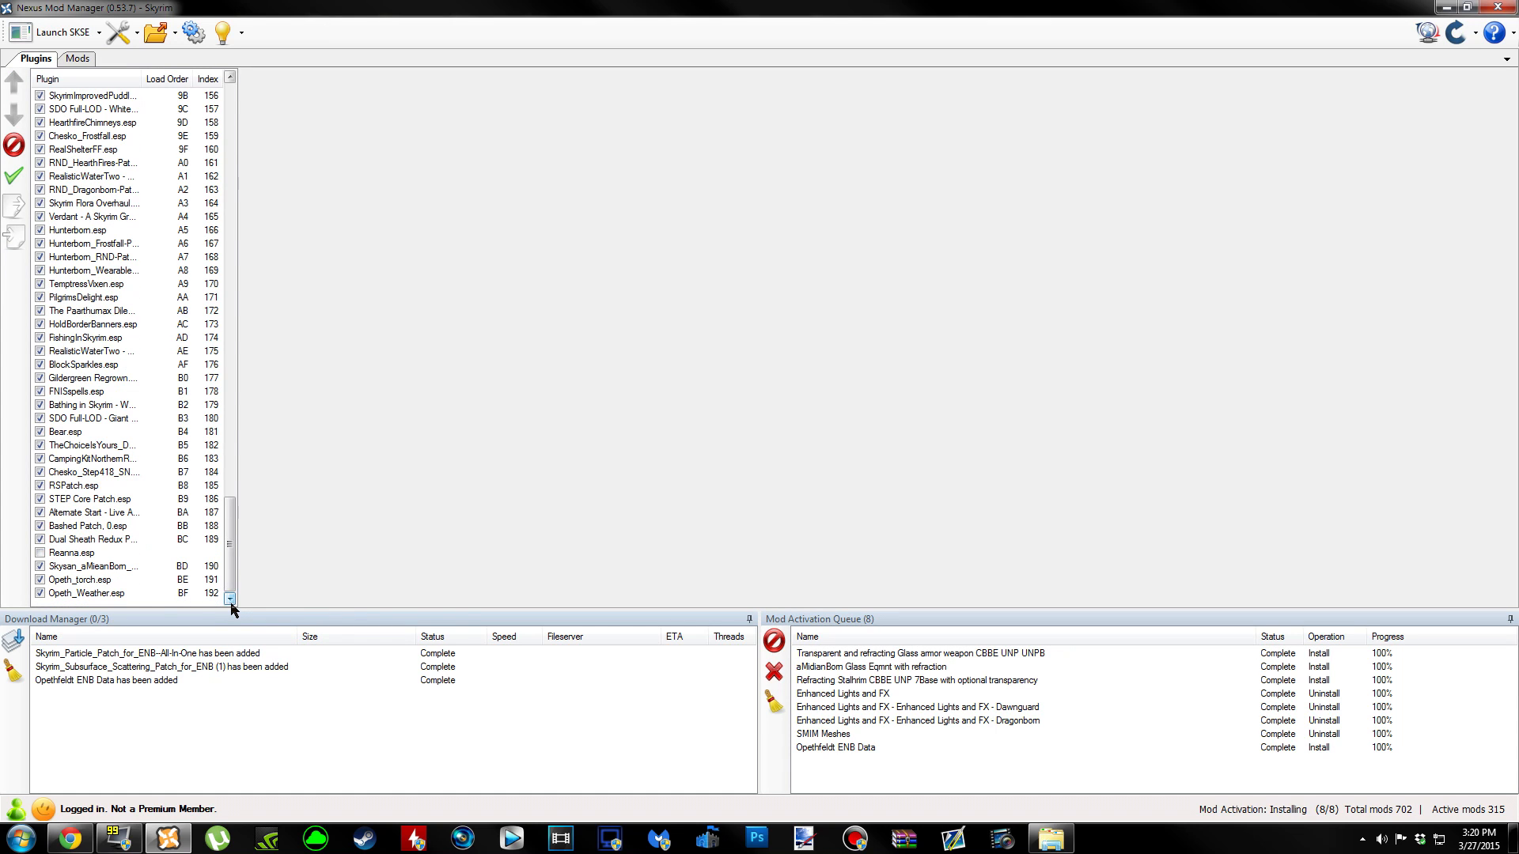
left_click(110, 594)
left_click(102, 585)
left_click(86, 596)
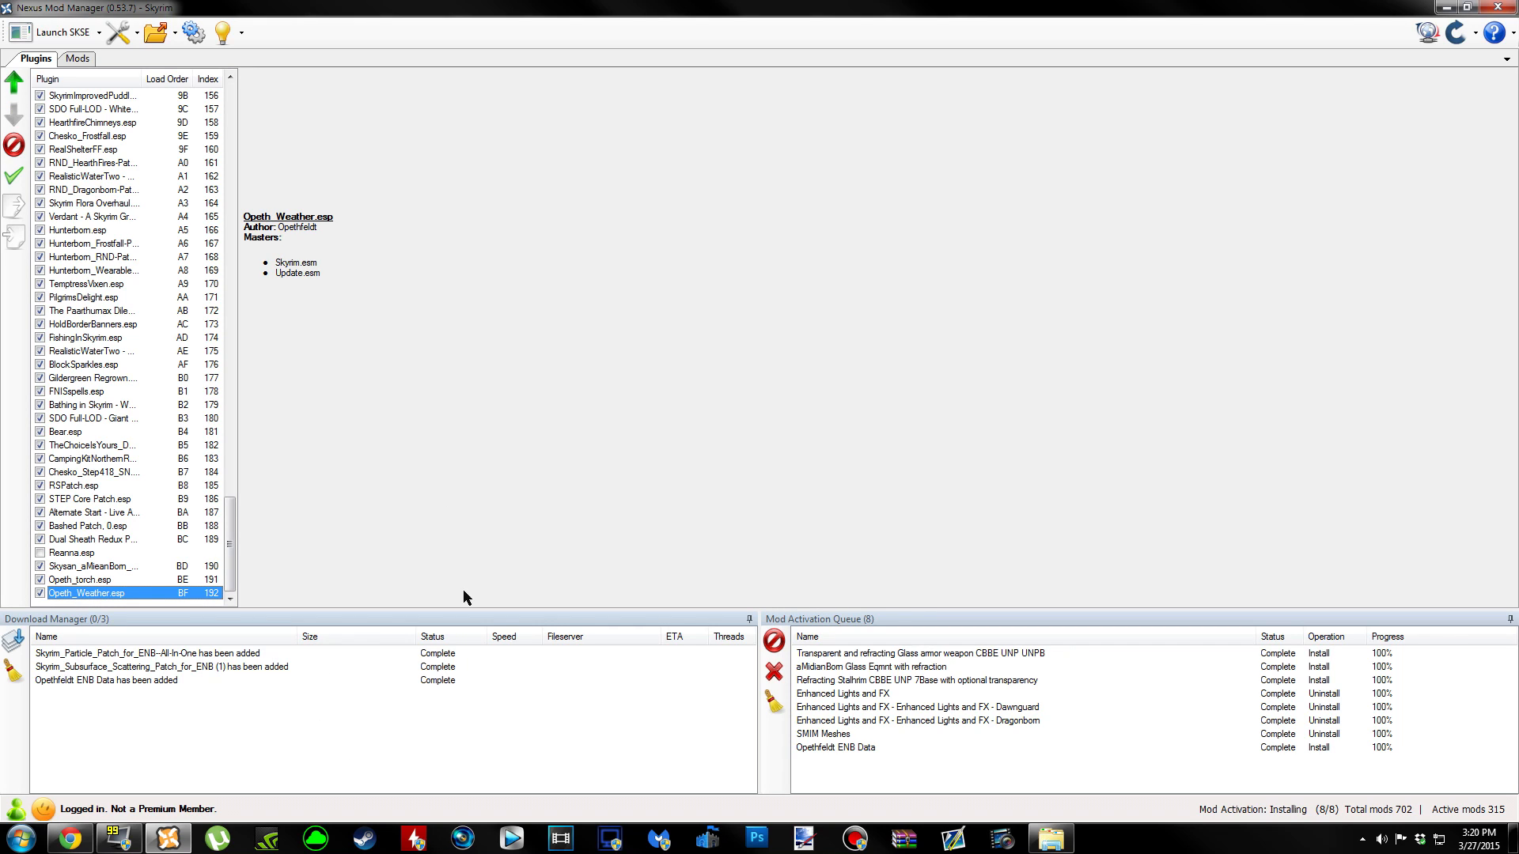
Filter the mods by "particle" and activate Skyrim_Particle_Patch_for_ENB--All-In-One, overwriting all conflicting files.
left_click(77, 59)
left_click_drag(294, 34, 247, 33)
type("particle")
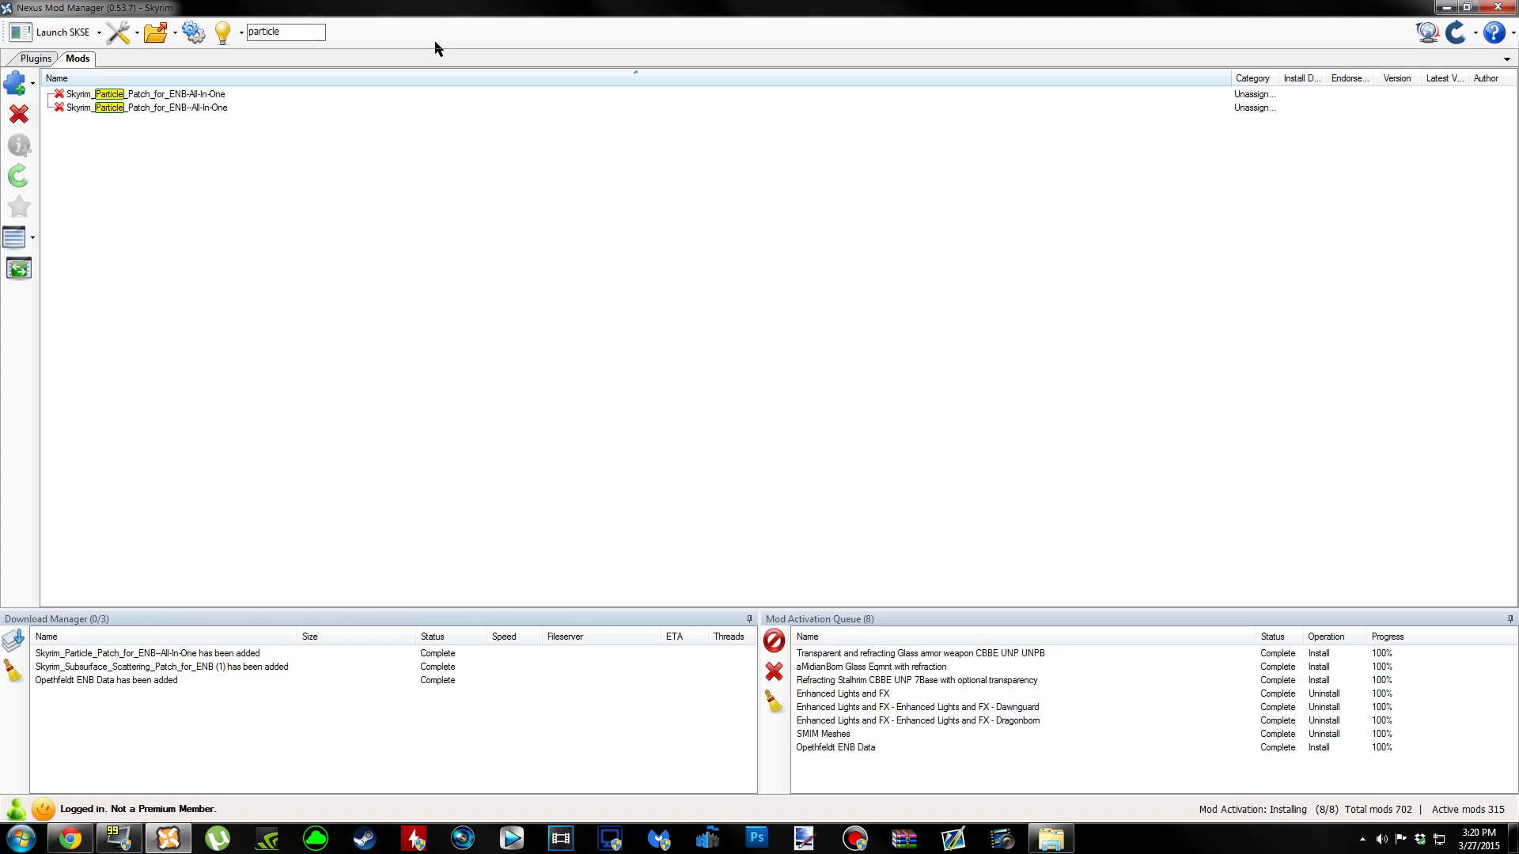
left_click(234, 108)
left_click(31, 117)
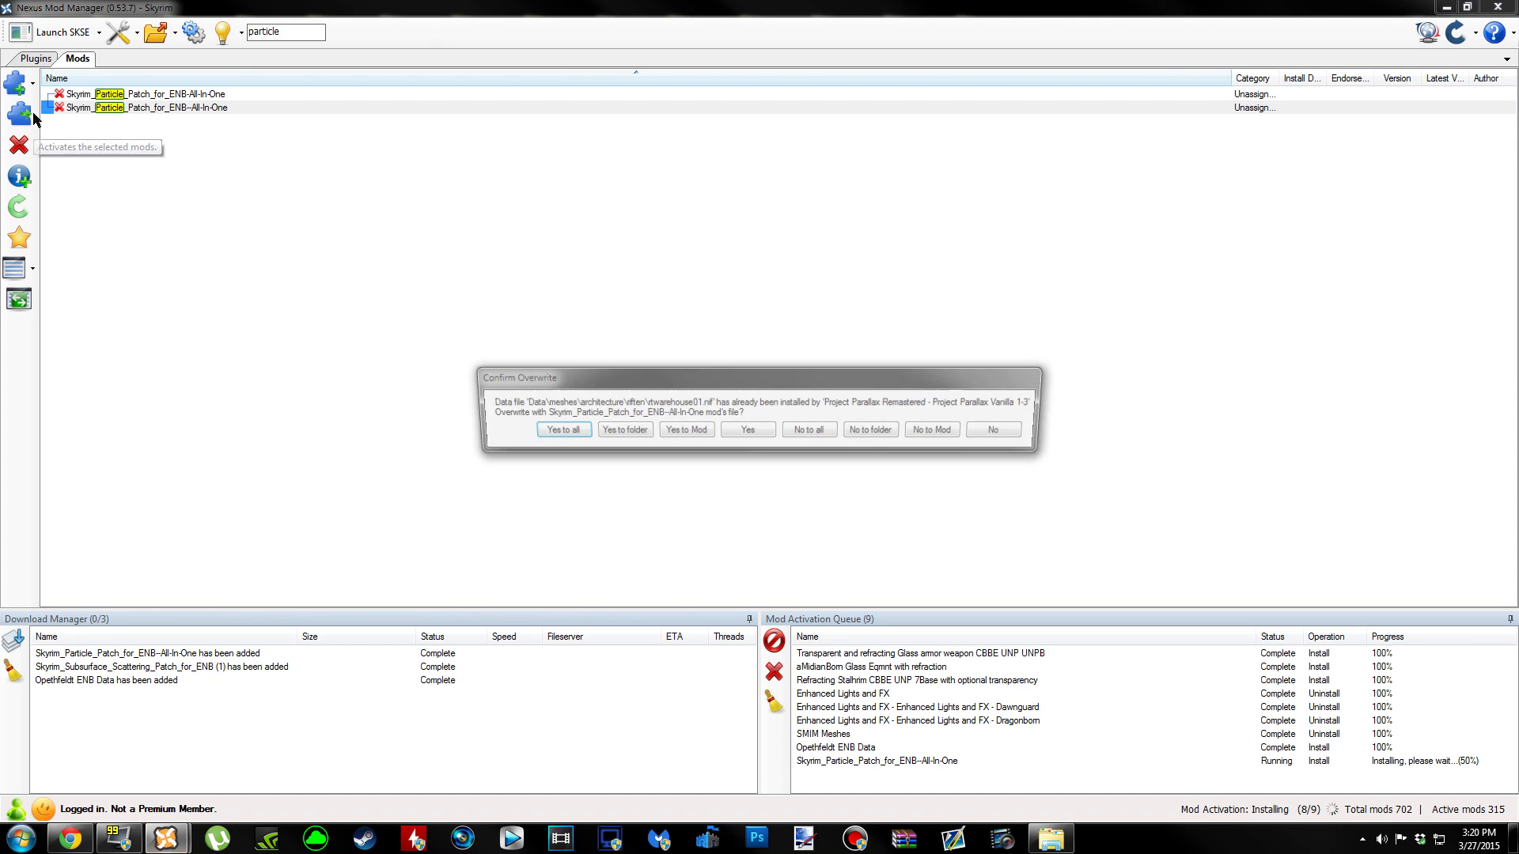
left_click(554, 433)
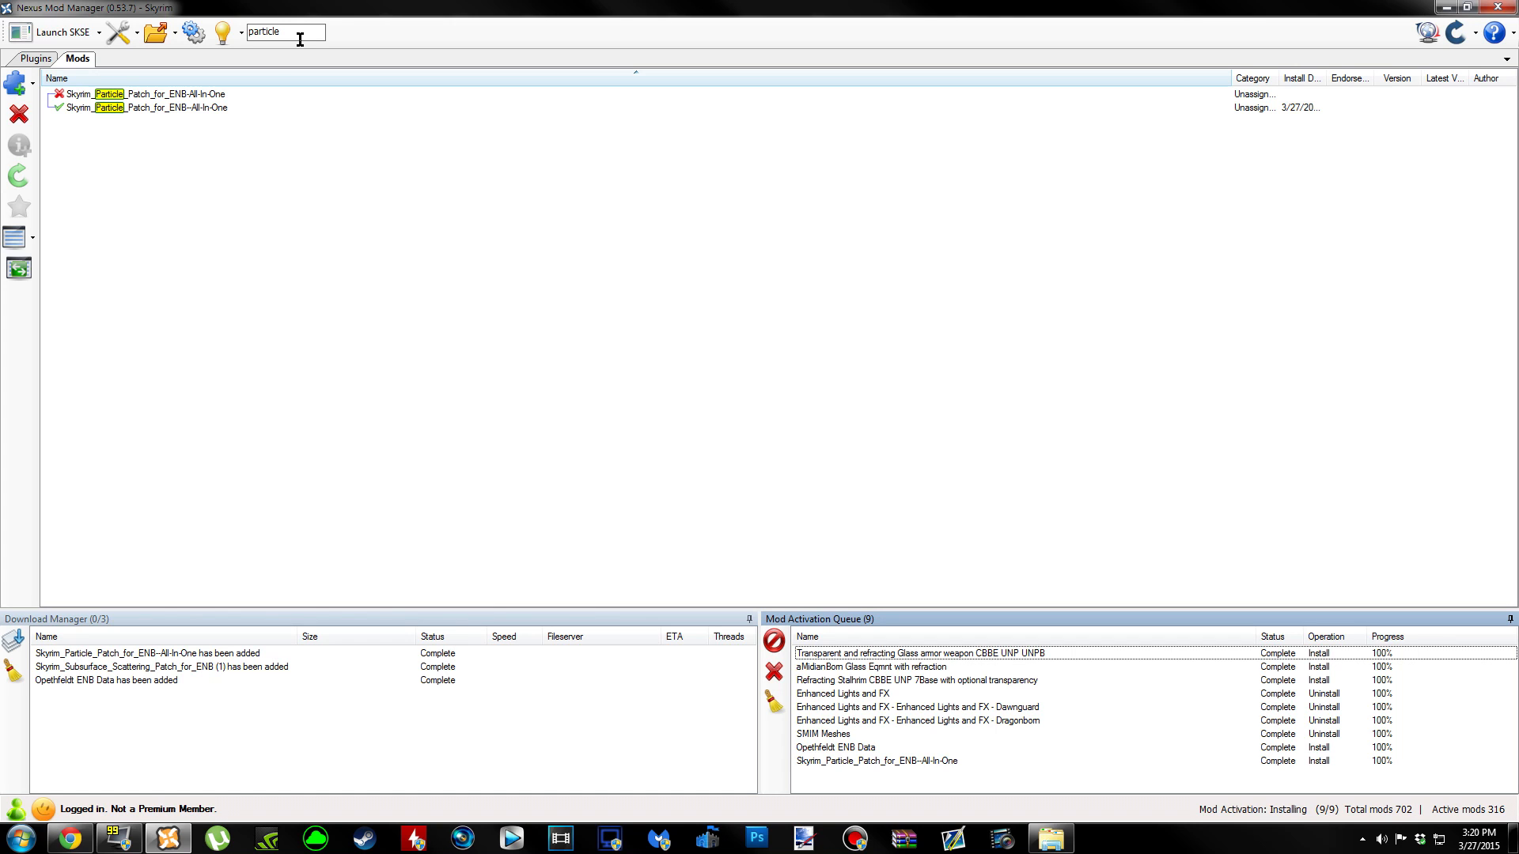
Filter the mods by "sub" and activate Skyrim_Subsurface_Scattering_Patch_for_ENB (1), overwriting all conflicting files.
left_click_drag(300, 39, 247, 33)
type("sub")
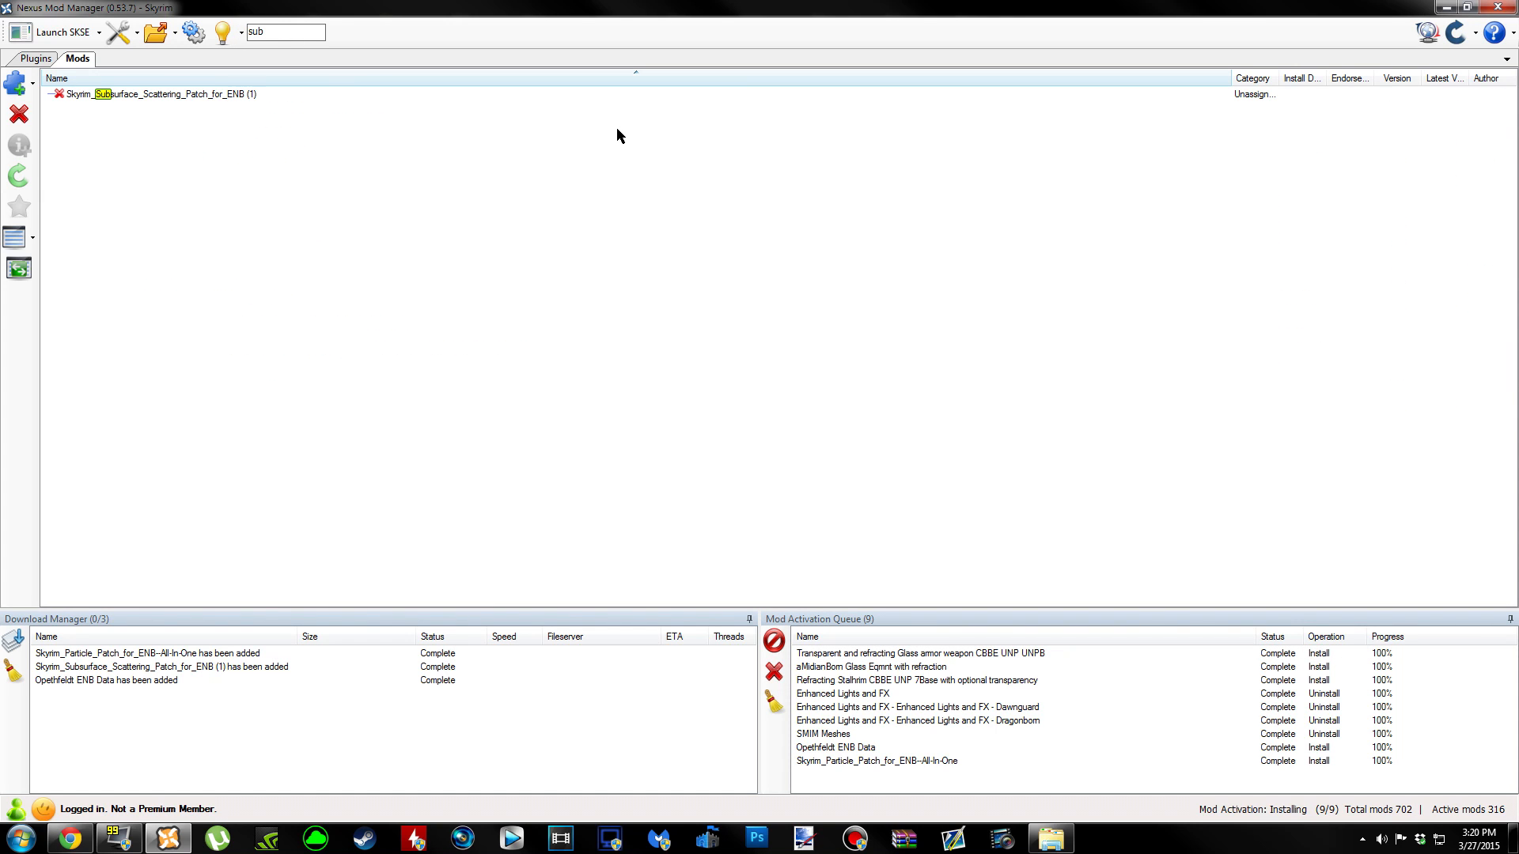
left_click(270, 95)
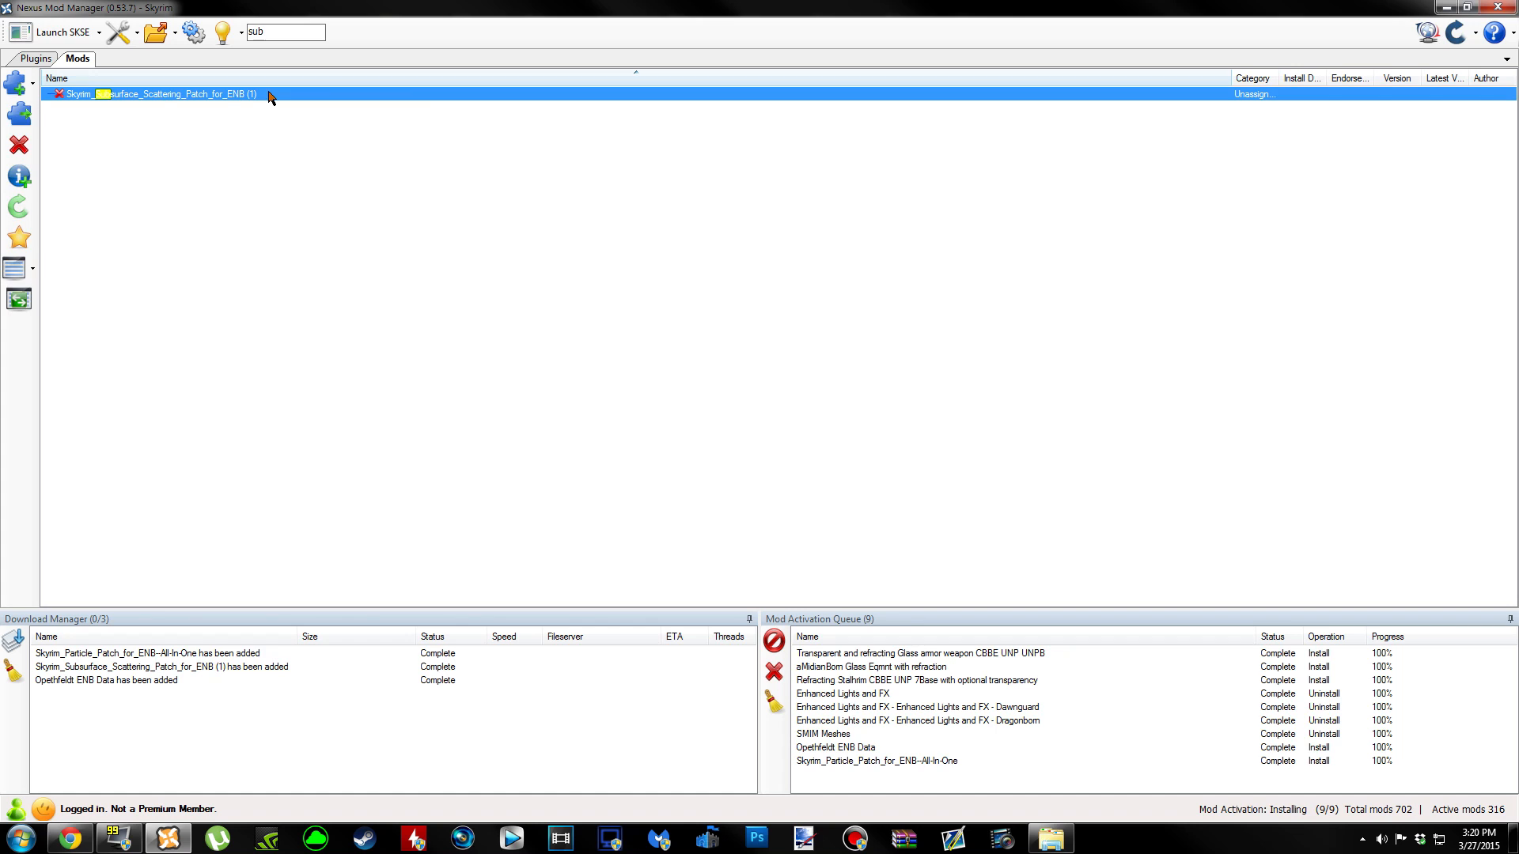
left_click(28, 120)
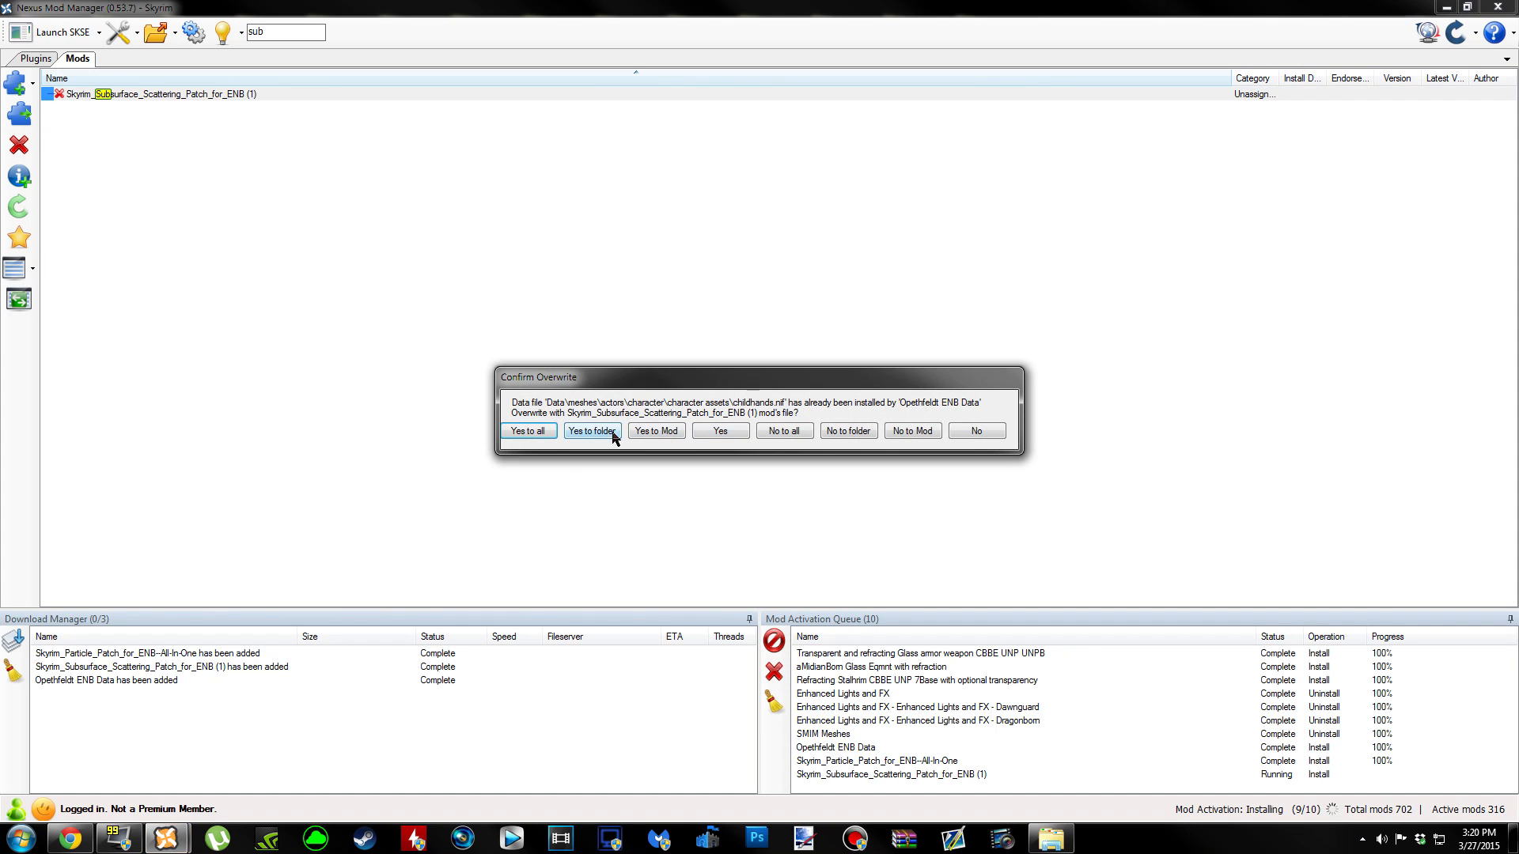
left_click(529, 432)
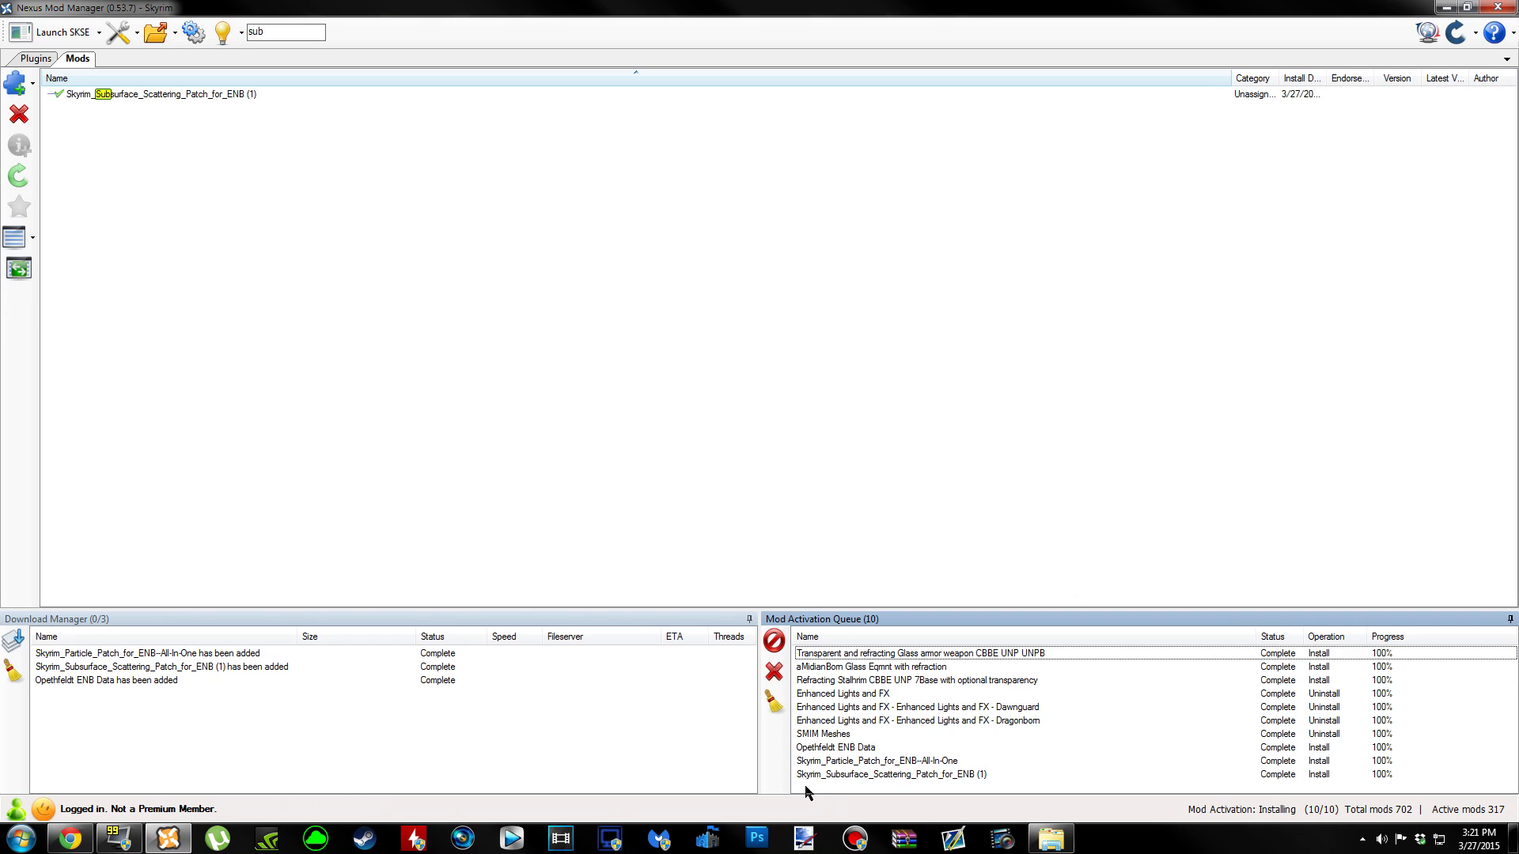
Review the Opethfeldt data, particle patch and subsurface scattering entries in the activation queue, and clear the mod name filter.
left_click(847, 748)
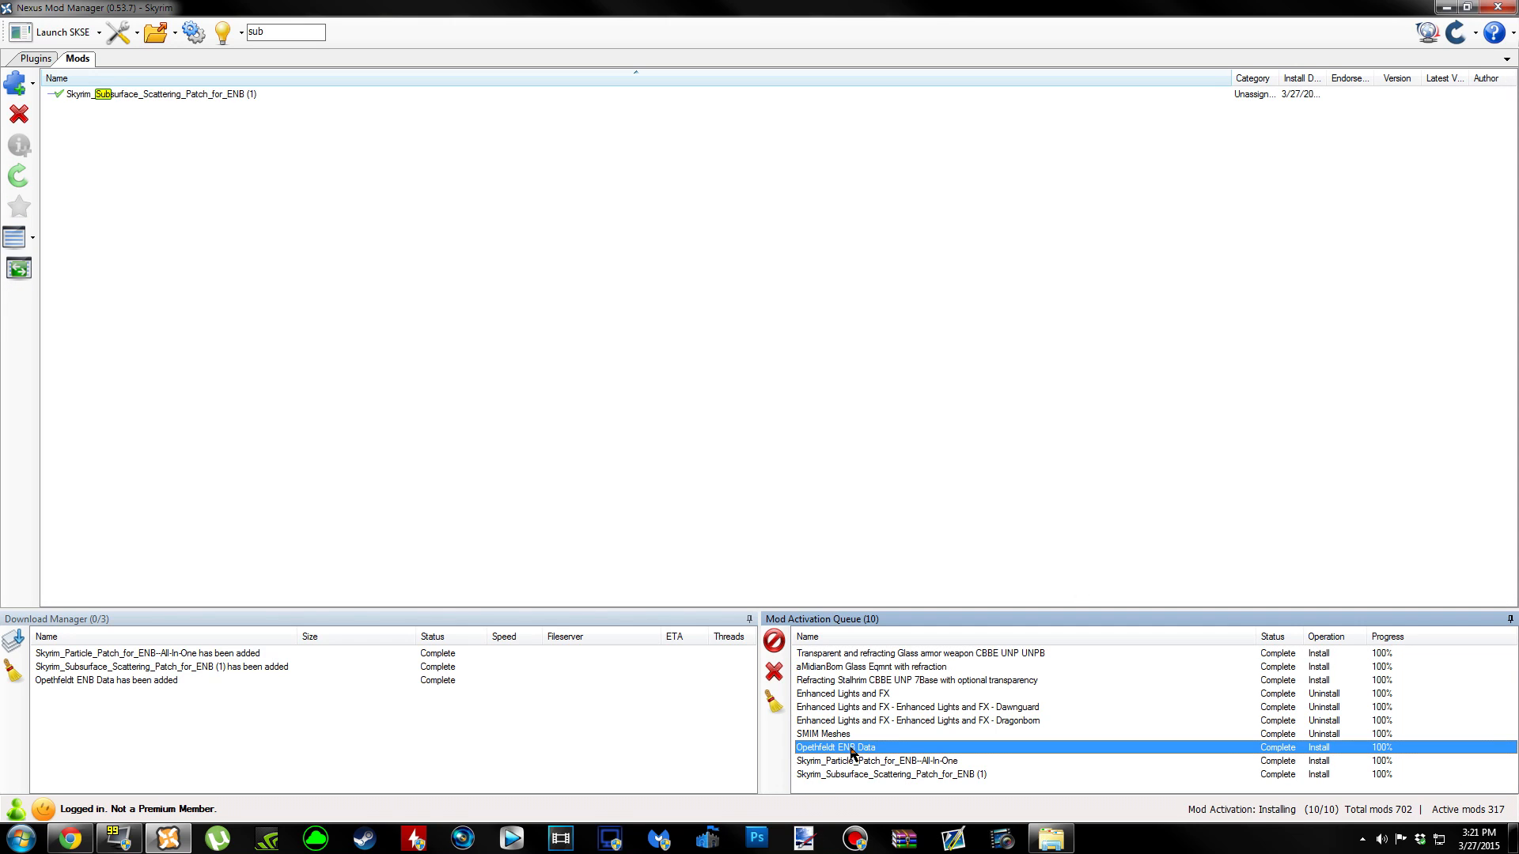
left_click(910, 762)
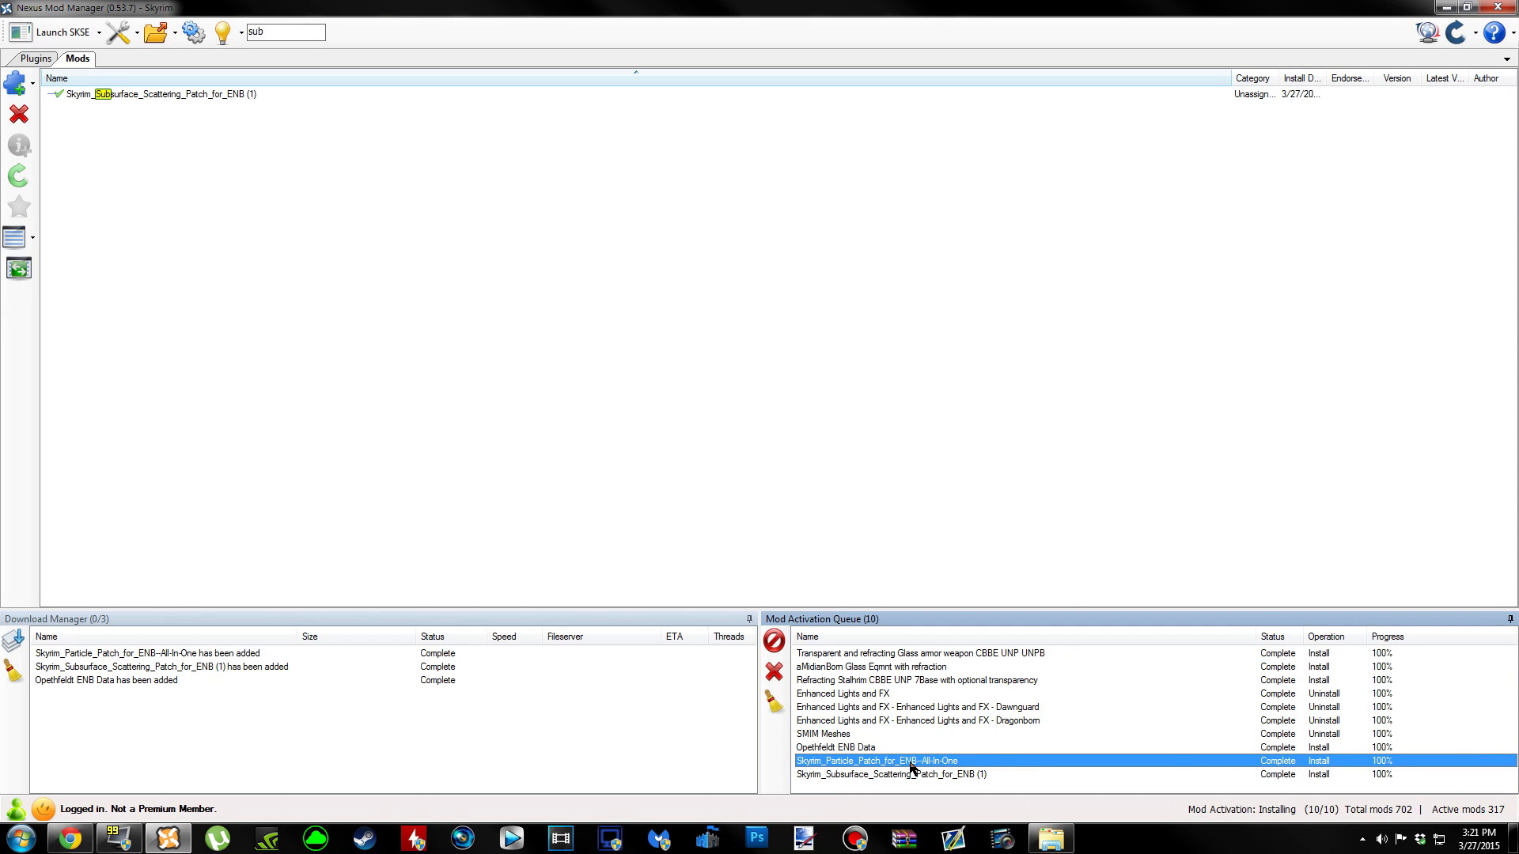
left_click(869, 778)
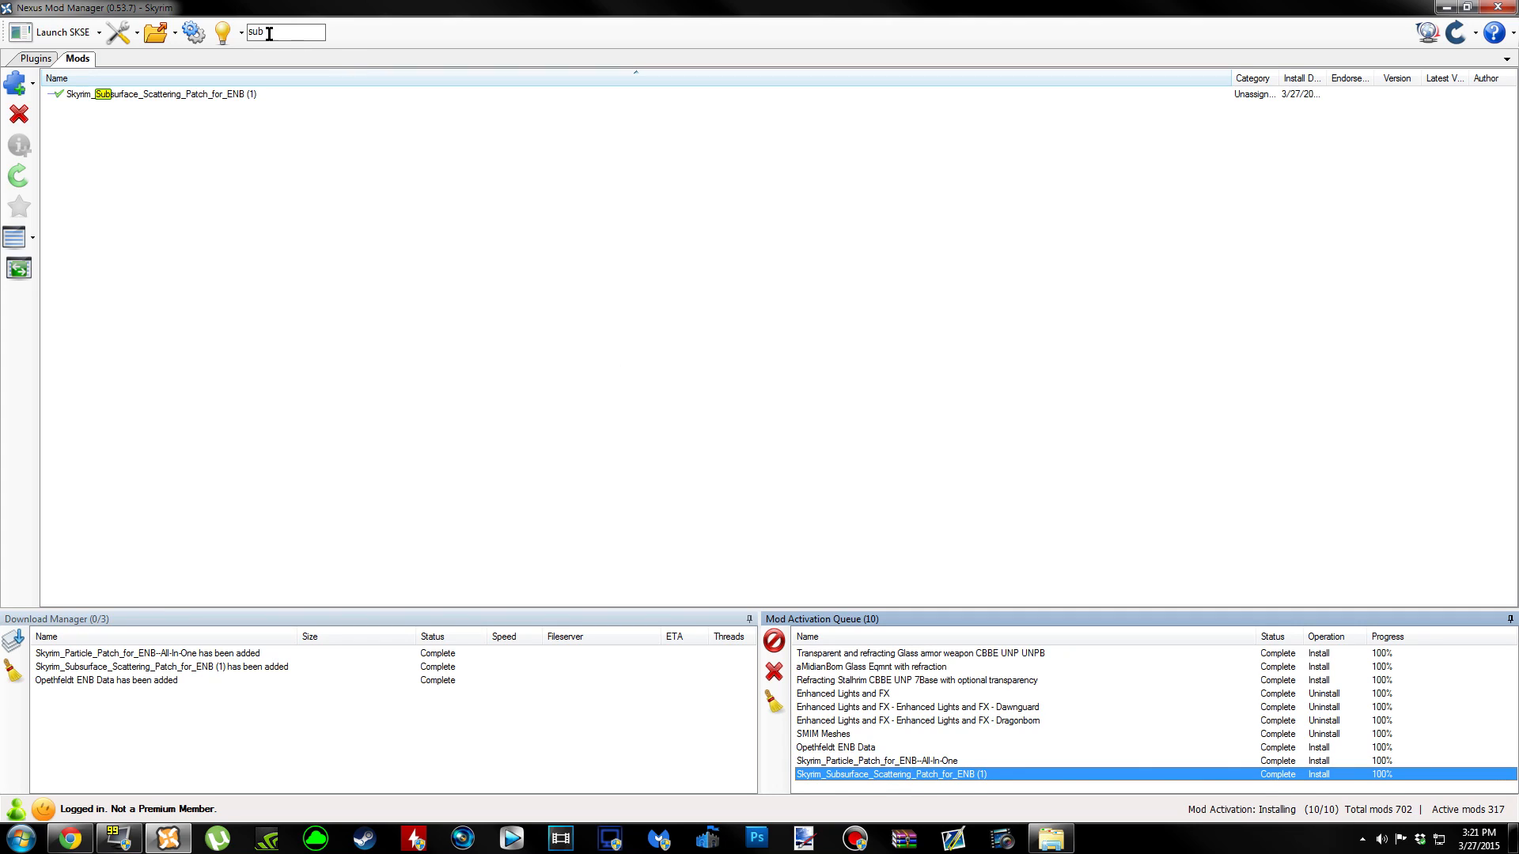
left_click_drag(269, 33, 227, 35)
key("BackSpace")
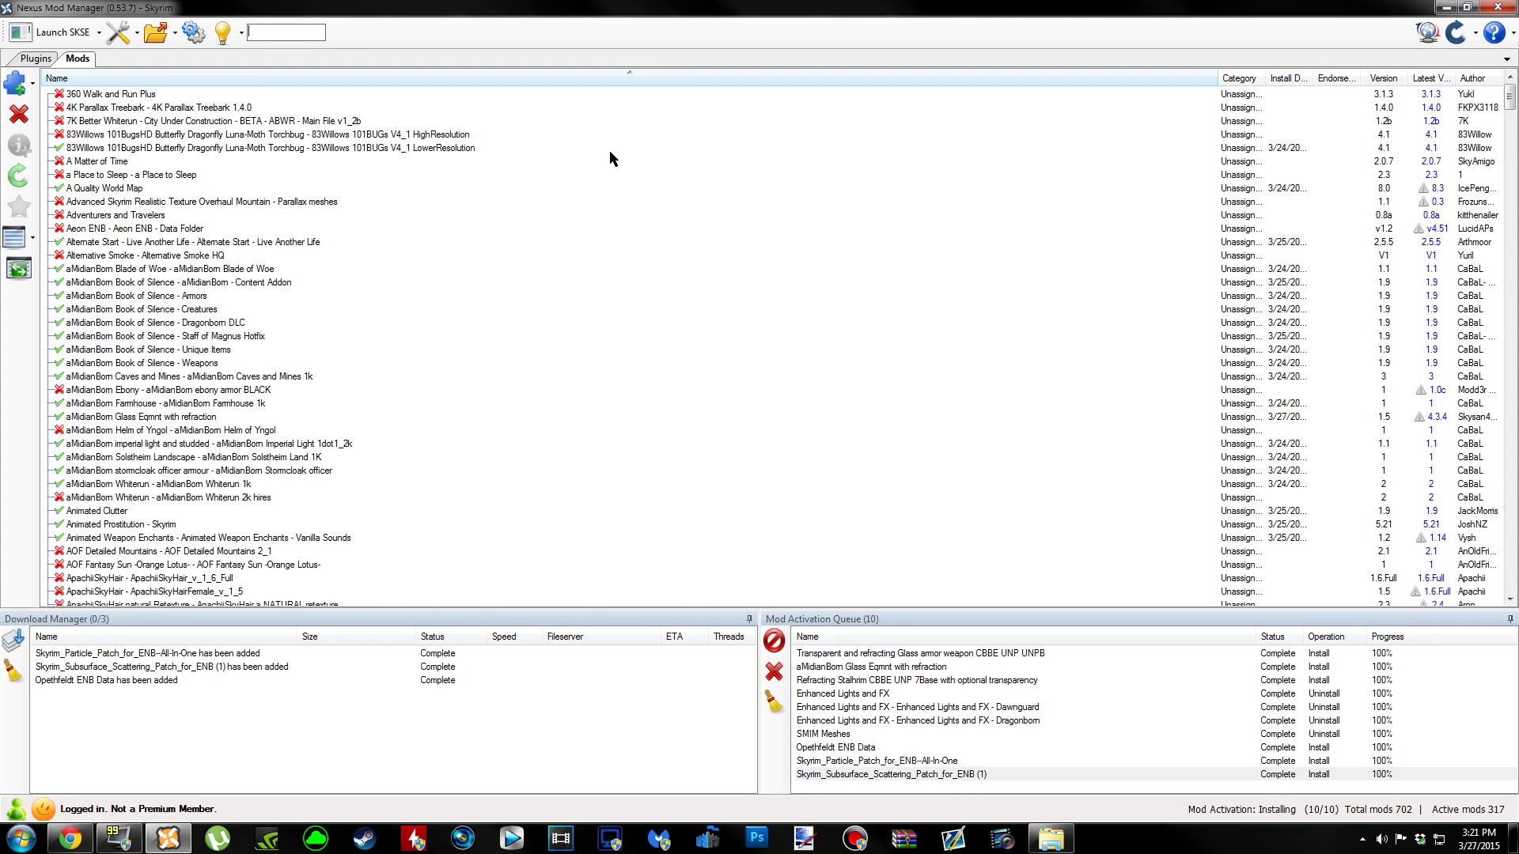
Minimize Nexus Mod Manager and delete Opethfeldt ENB Data.rar from the desktop.
left_click(1445, 7)
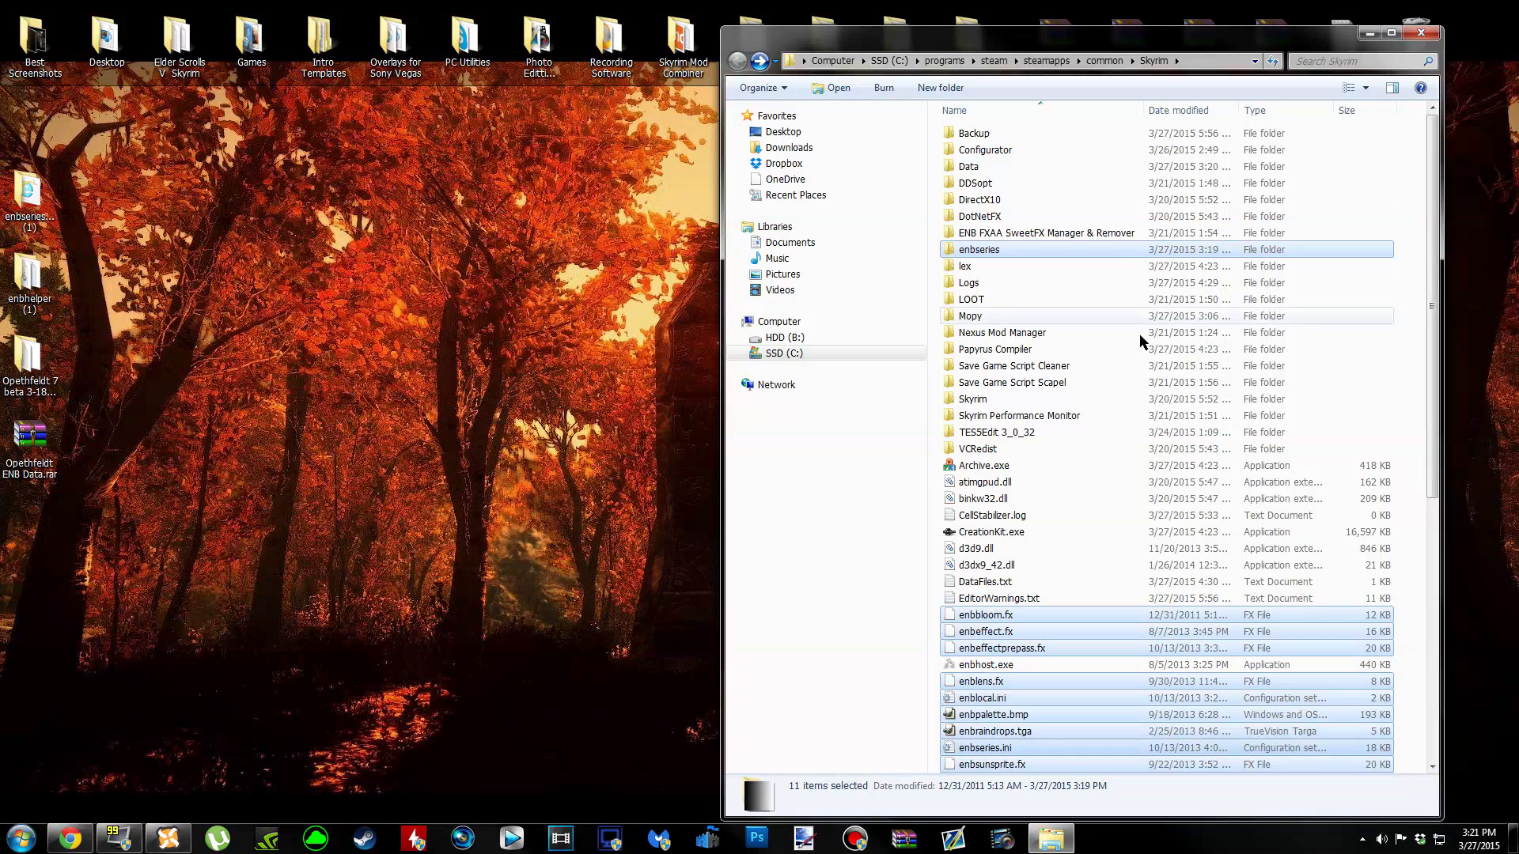
left_click(31, 443)
key("Delete")
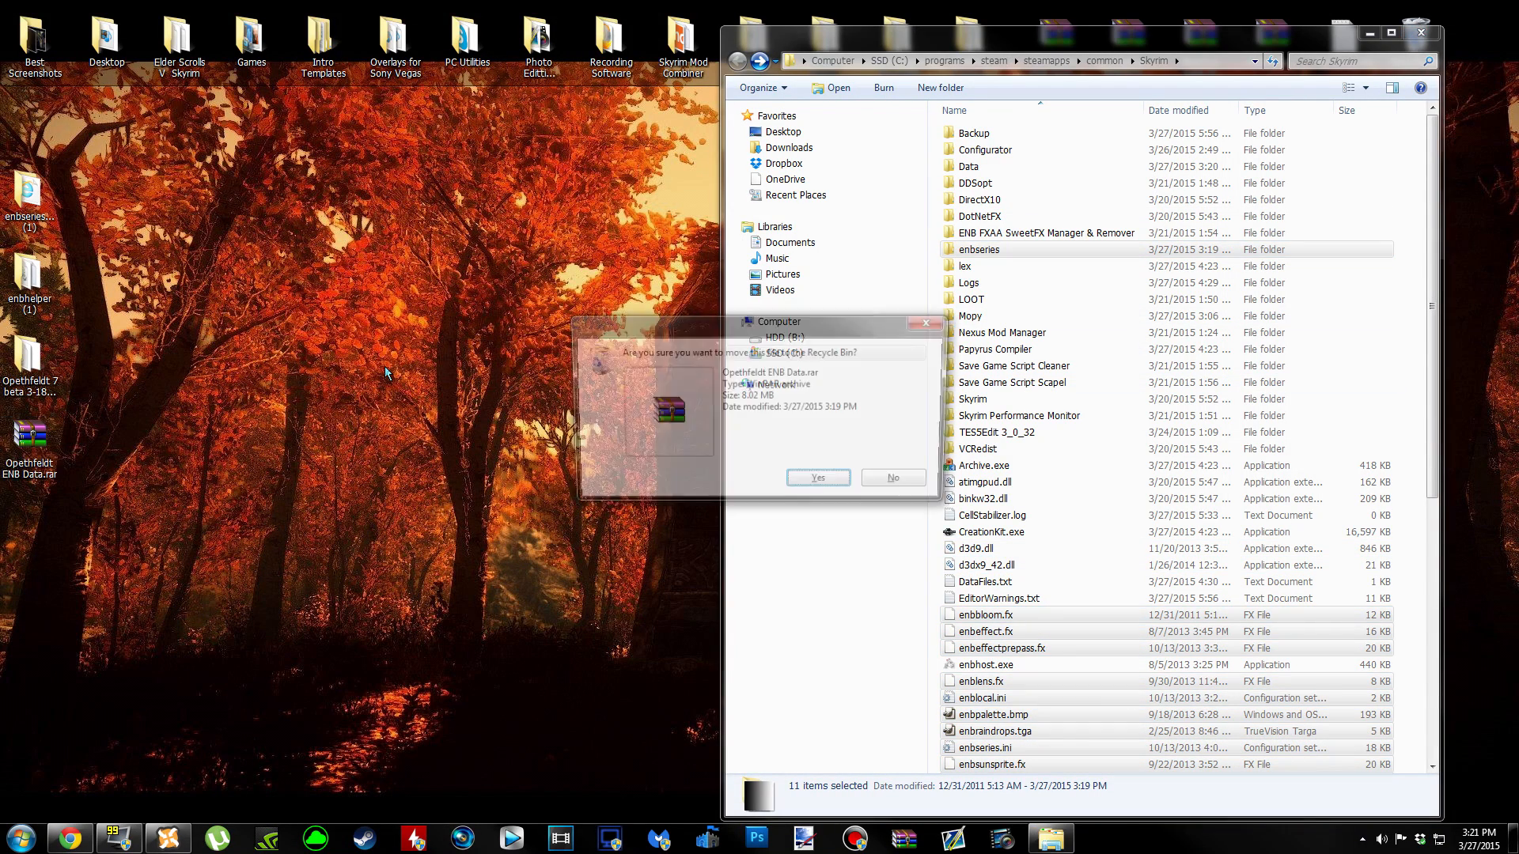
key("Return")
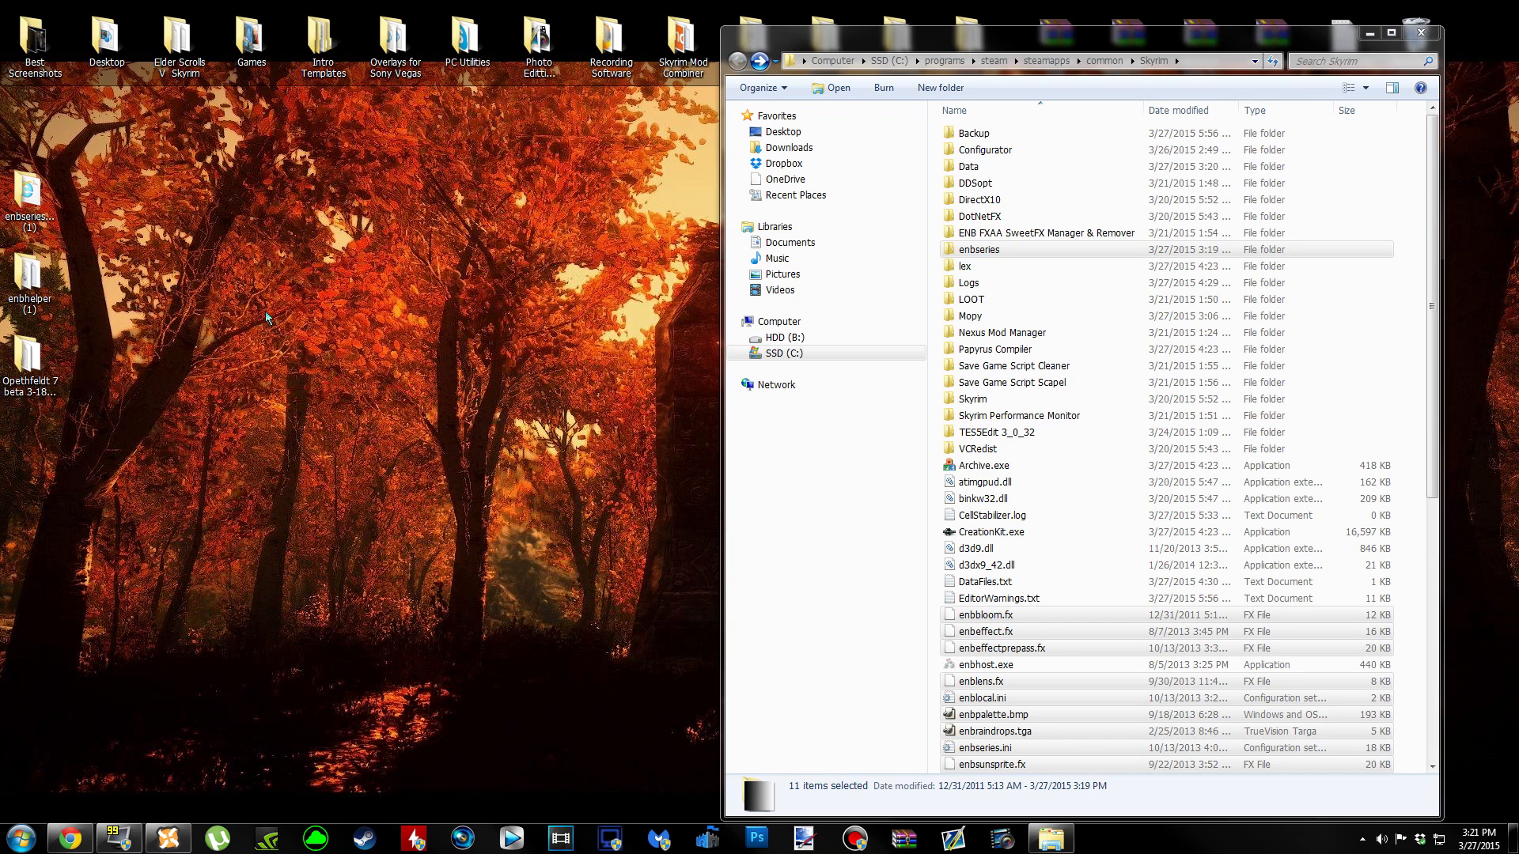
Open the enbhelper (1) folder beside the Skyrim game folder, and open the enbseries folder inside Skyrim.
double_click(43, 298)
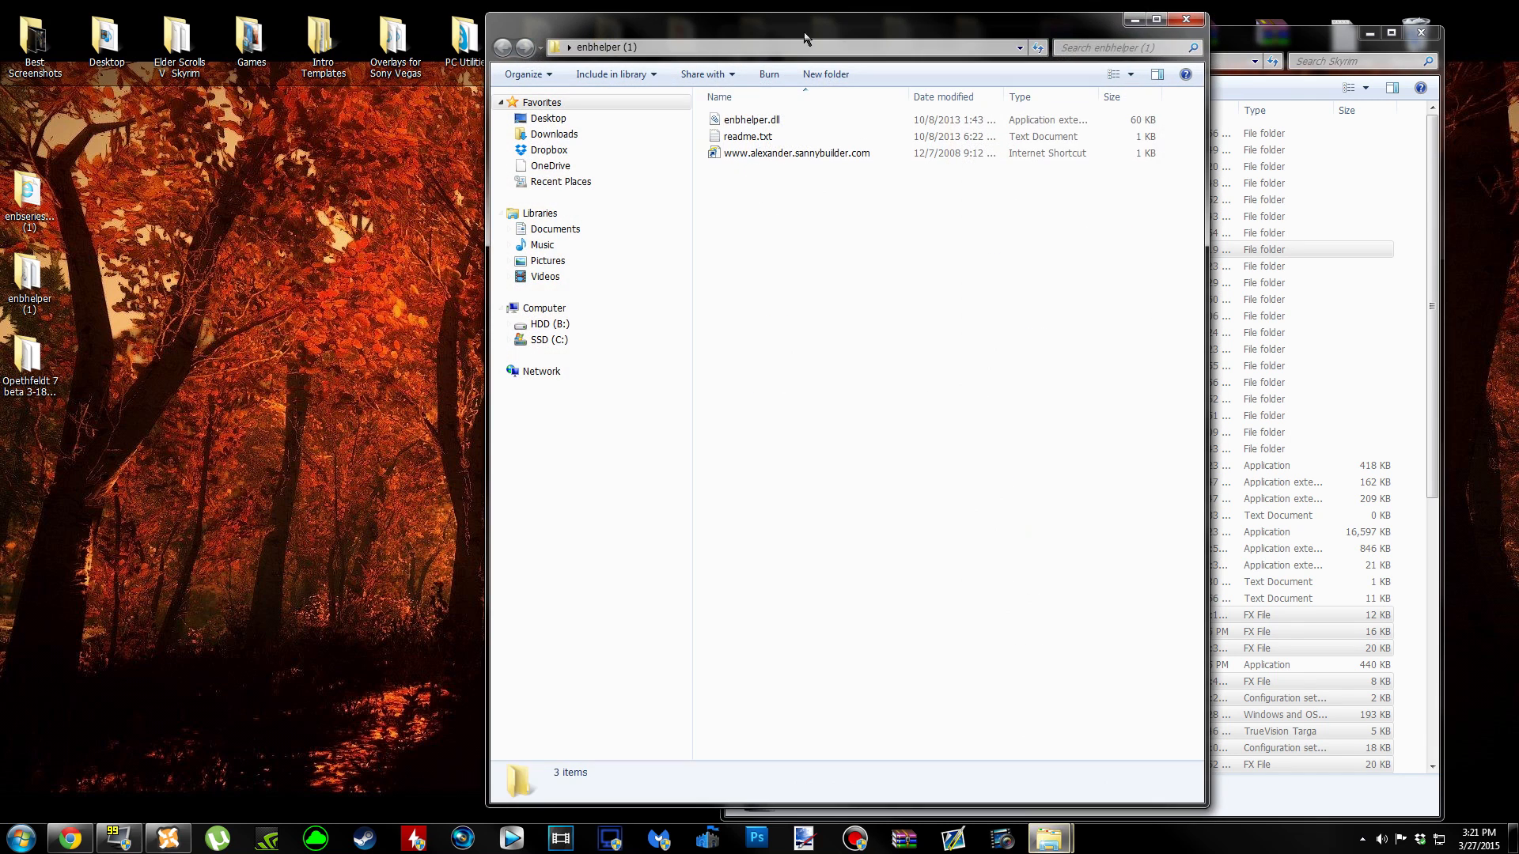
left_click_drag(794, 31, 339, 40)
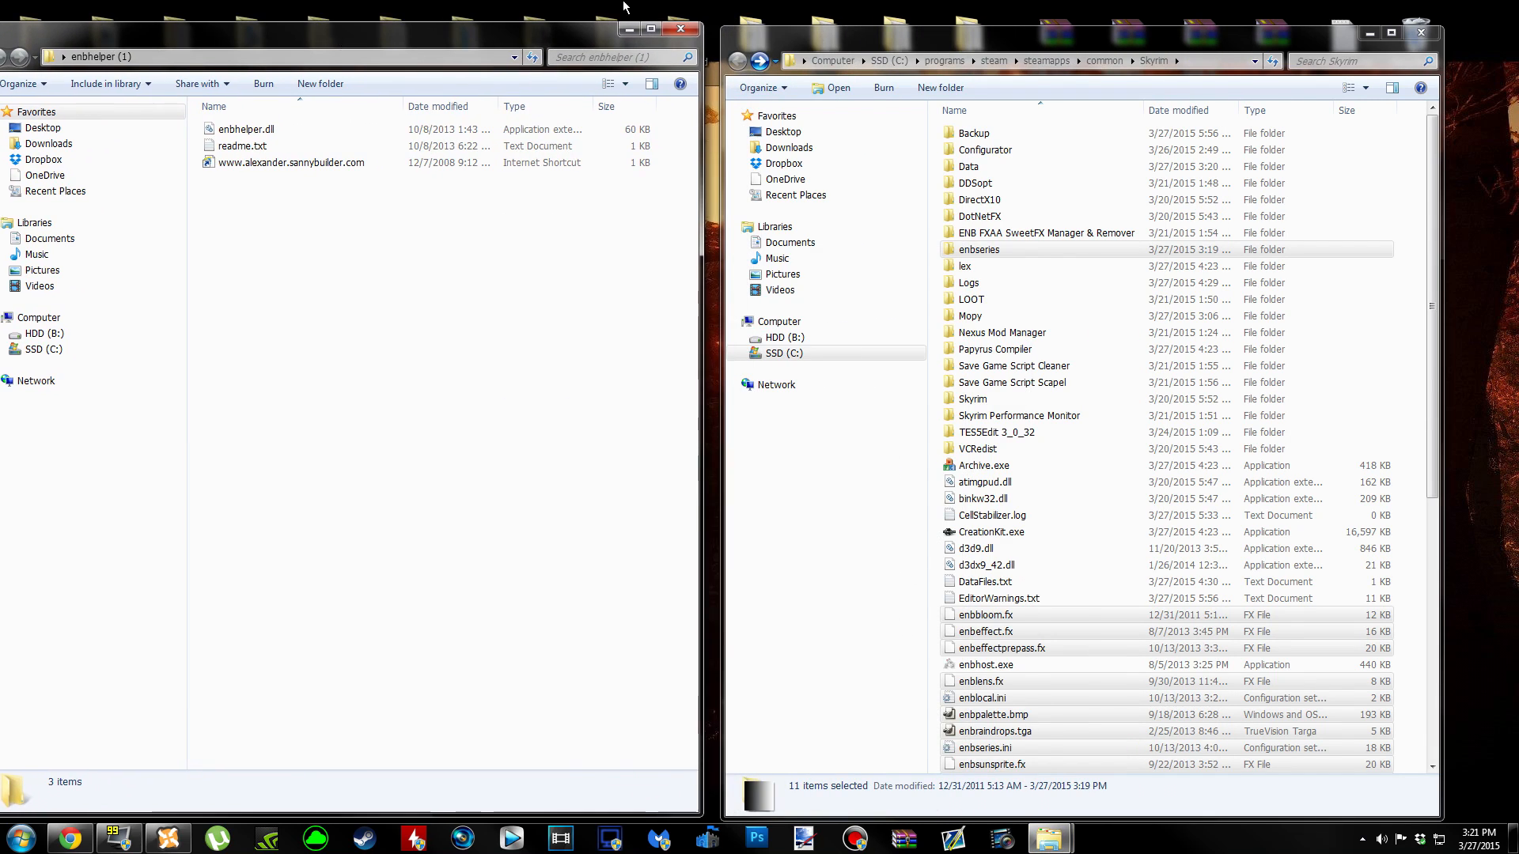
left_click_drag(1153, 46, 1189, 46)
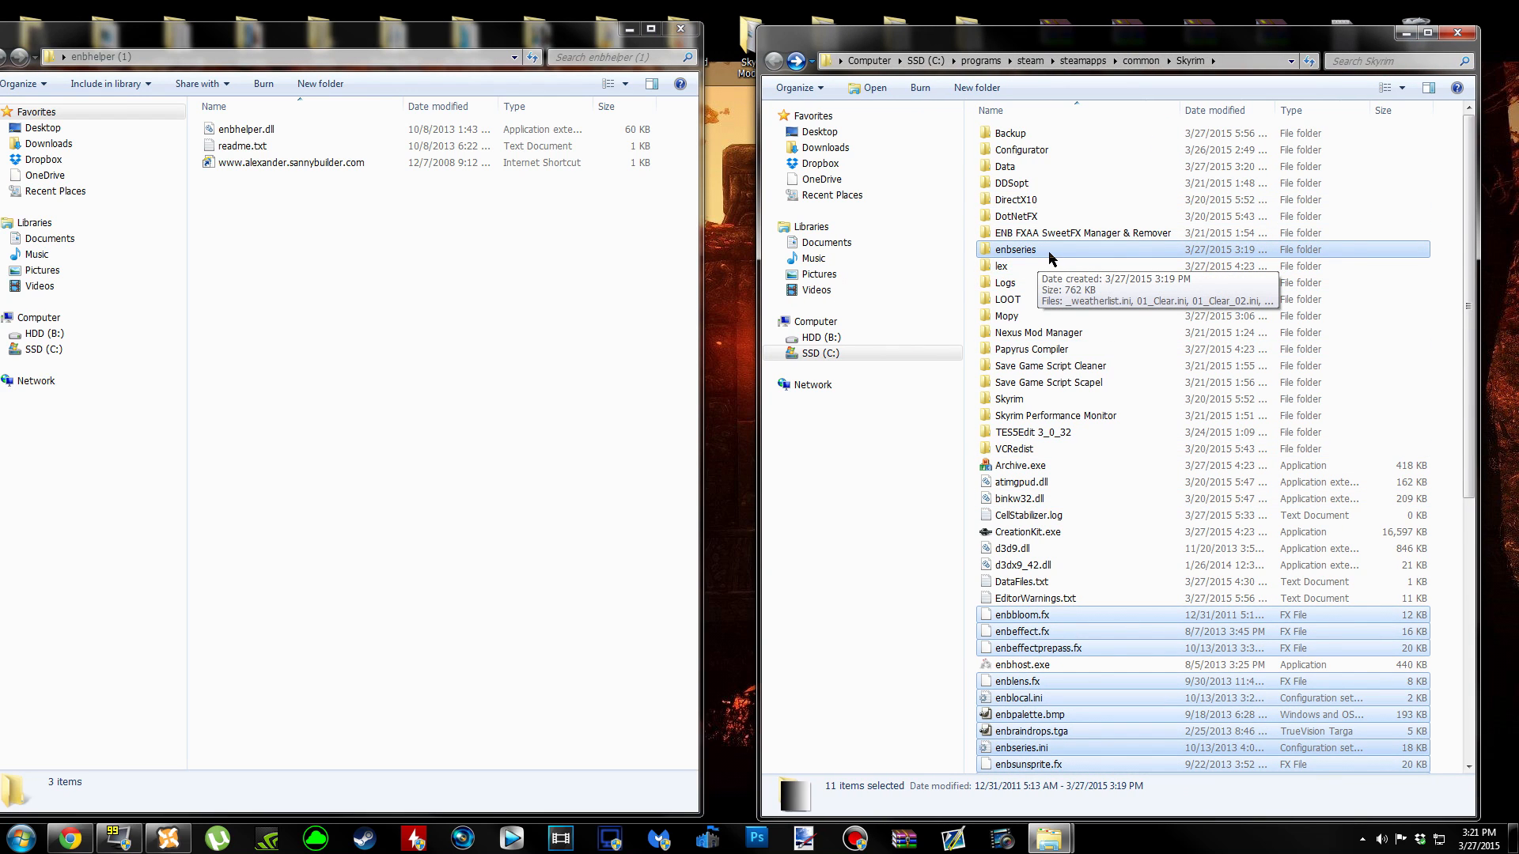
left_click_drag(548, 51, 570, 47)
double_click(1087, 248)
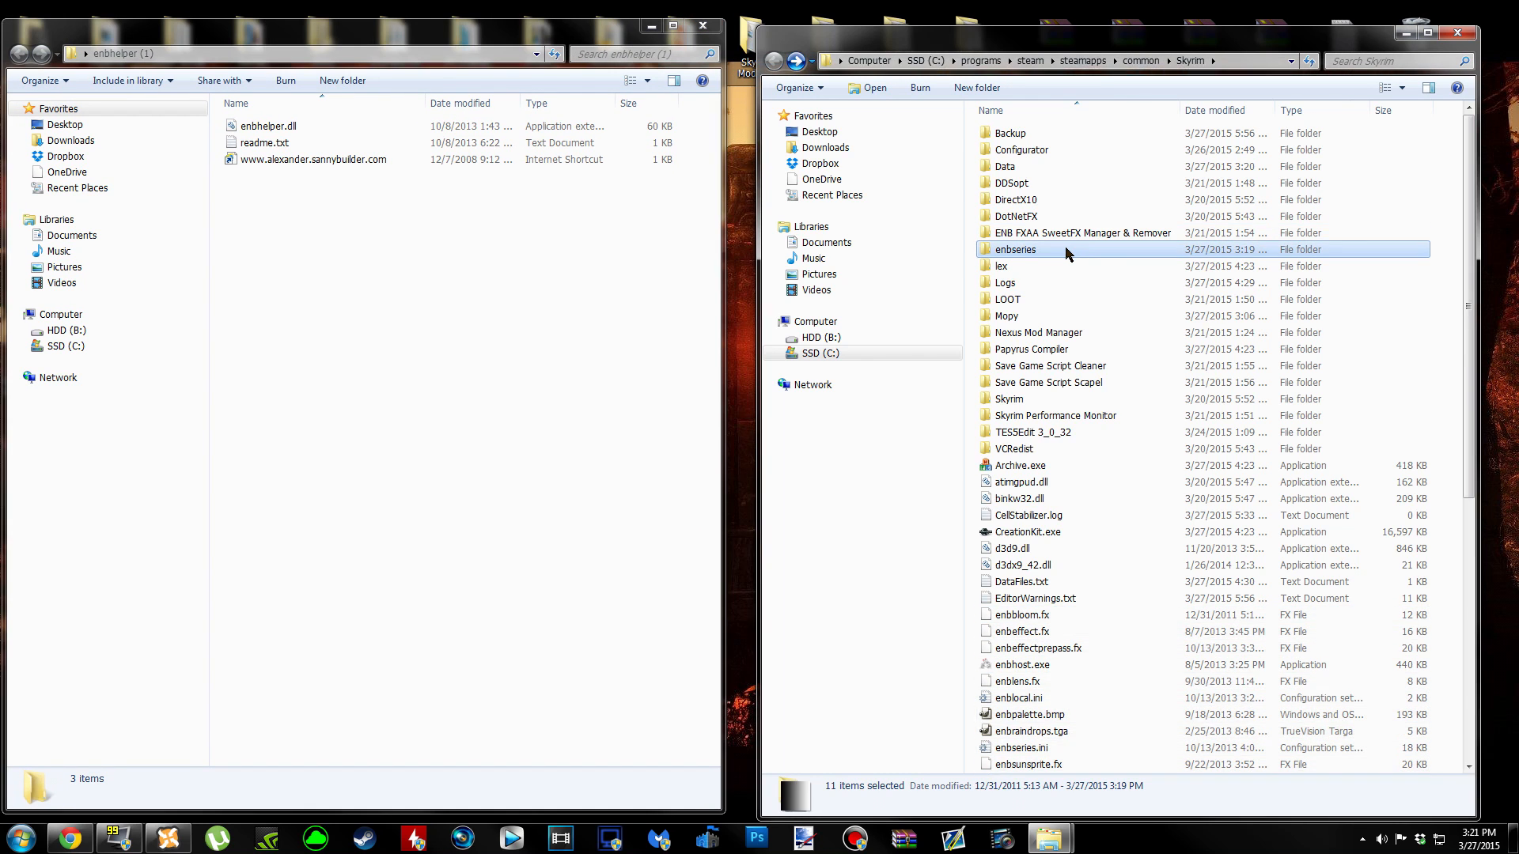
Copy enbhelper.dll from the enbhelper (1) folder into Skyrim's enbseries folder, and return to the Skyrim folder.
left_click(346, 135)
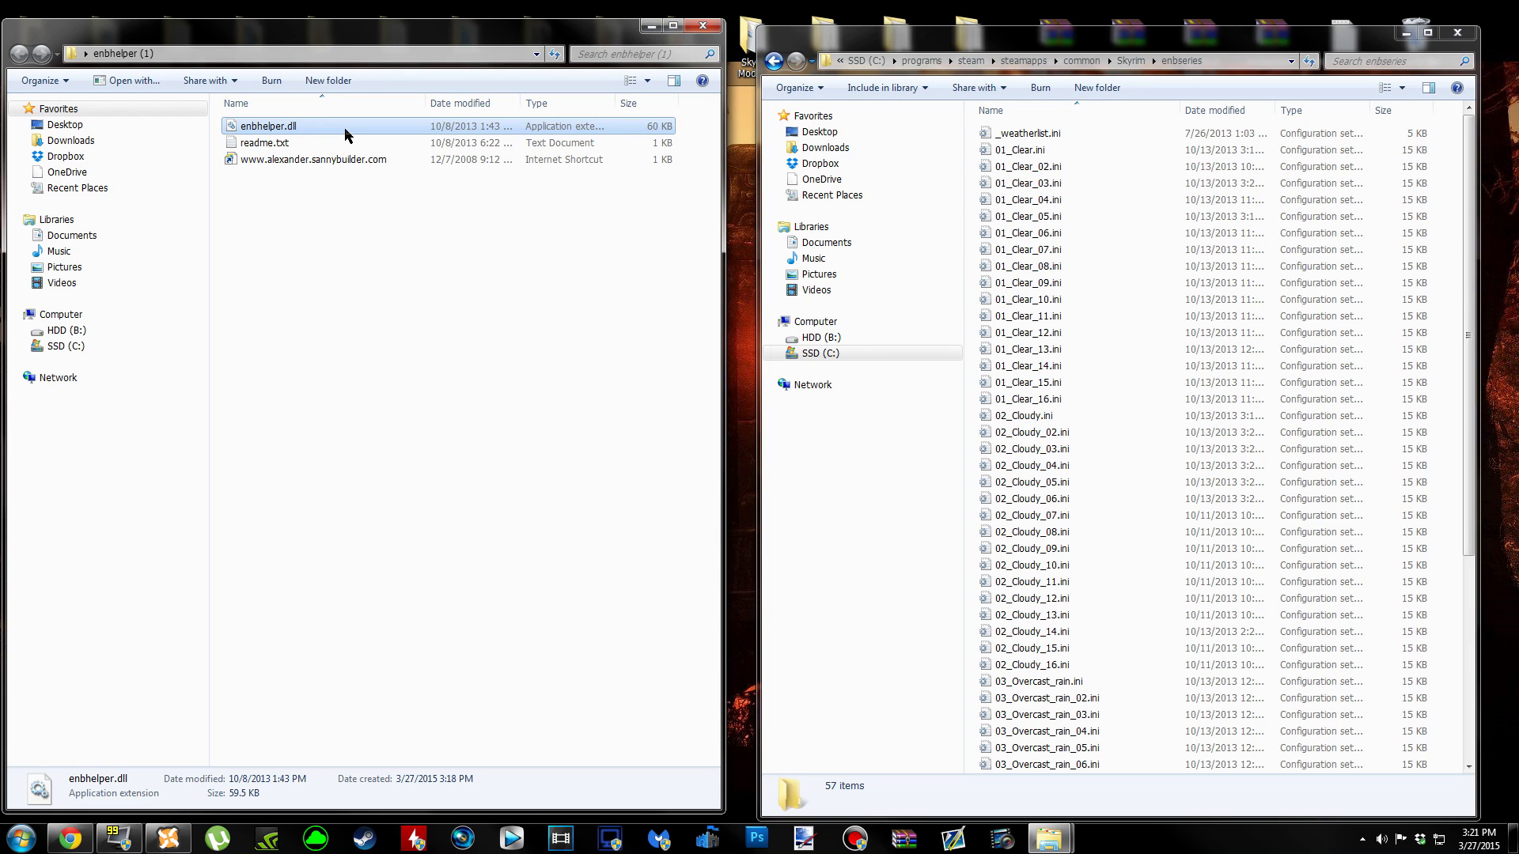
right_click(346, 136)
left_click(402, 394)
right_click(974, 448)
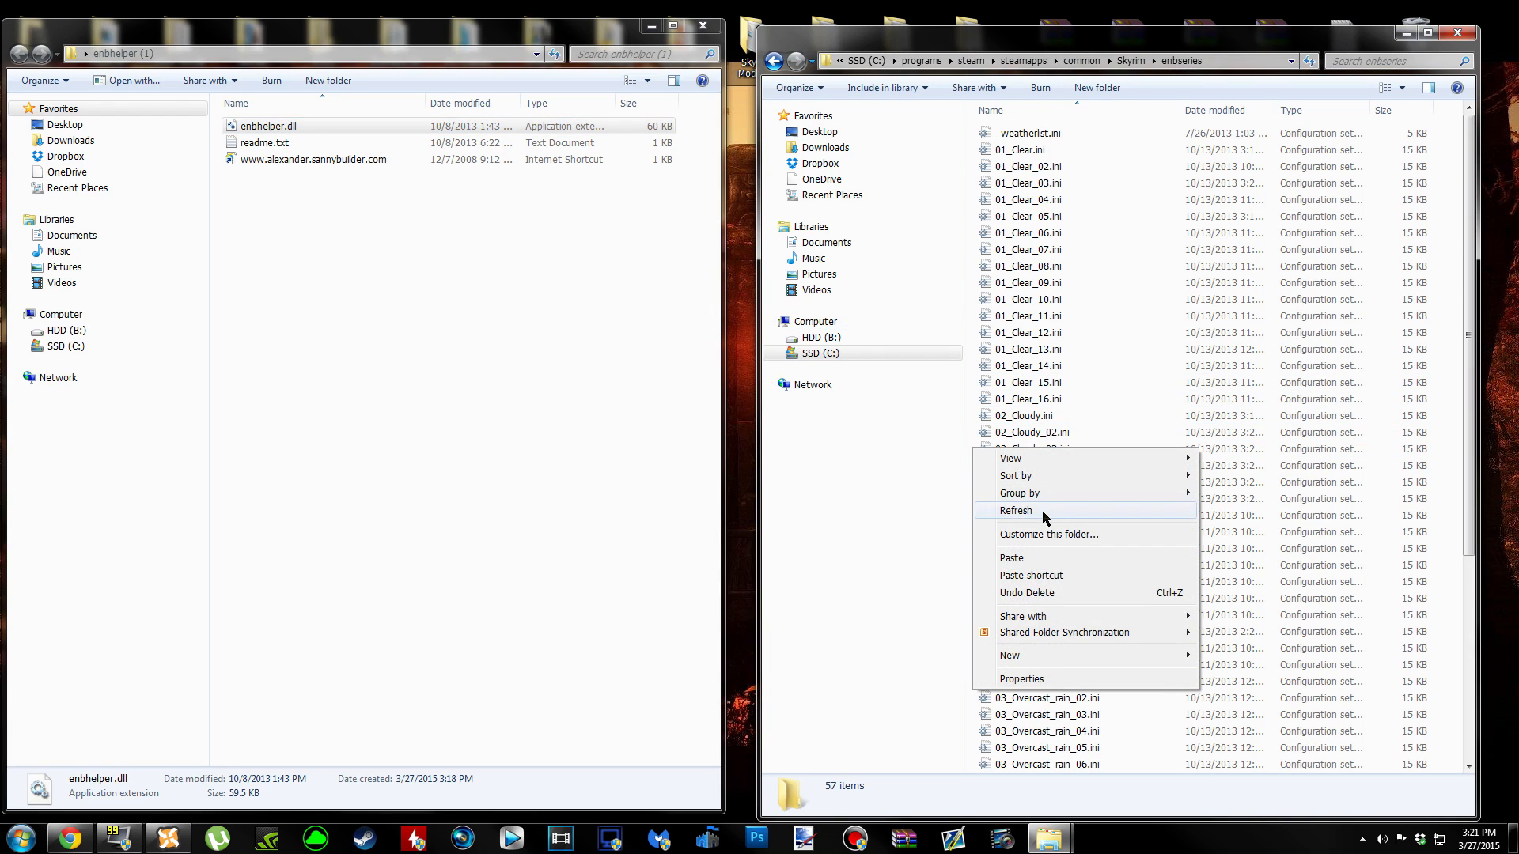
left_click(1012, 559)
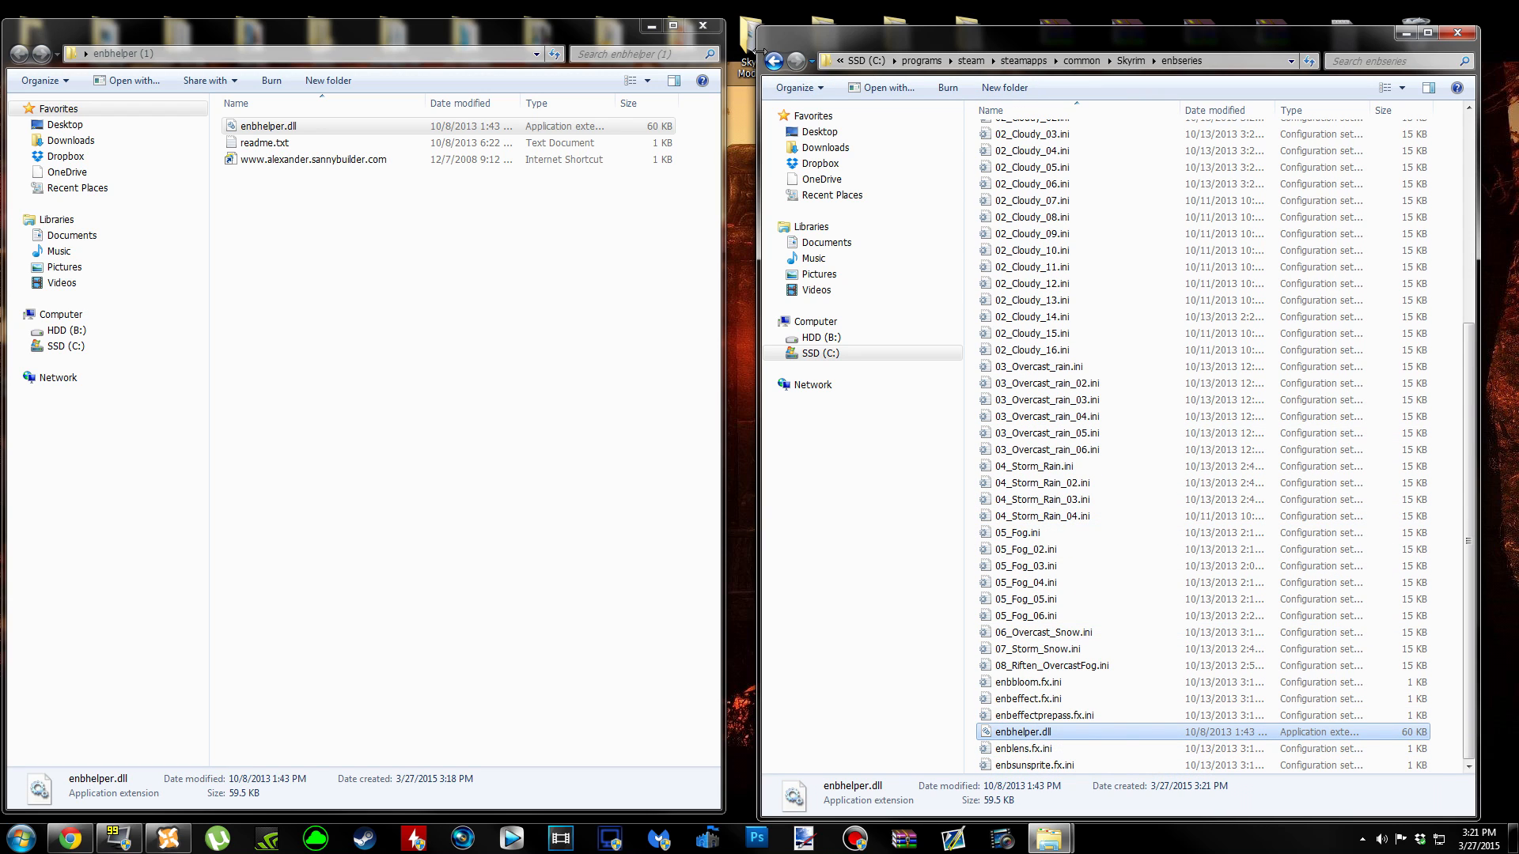
left_click(783, 67)
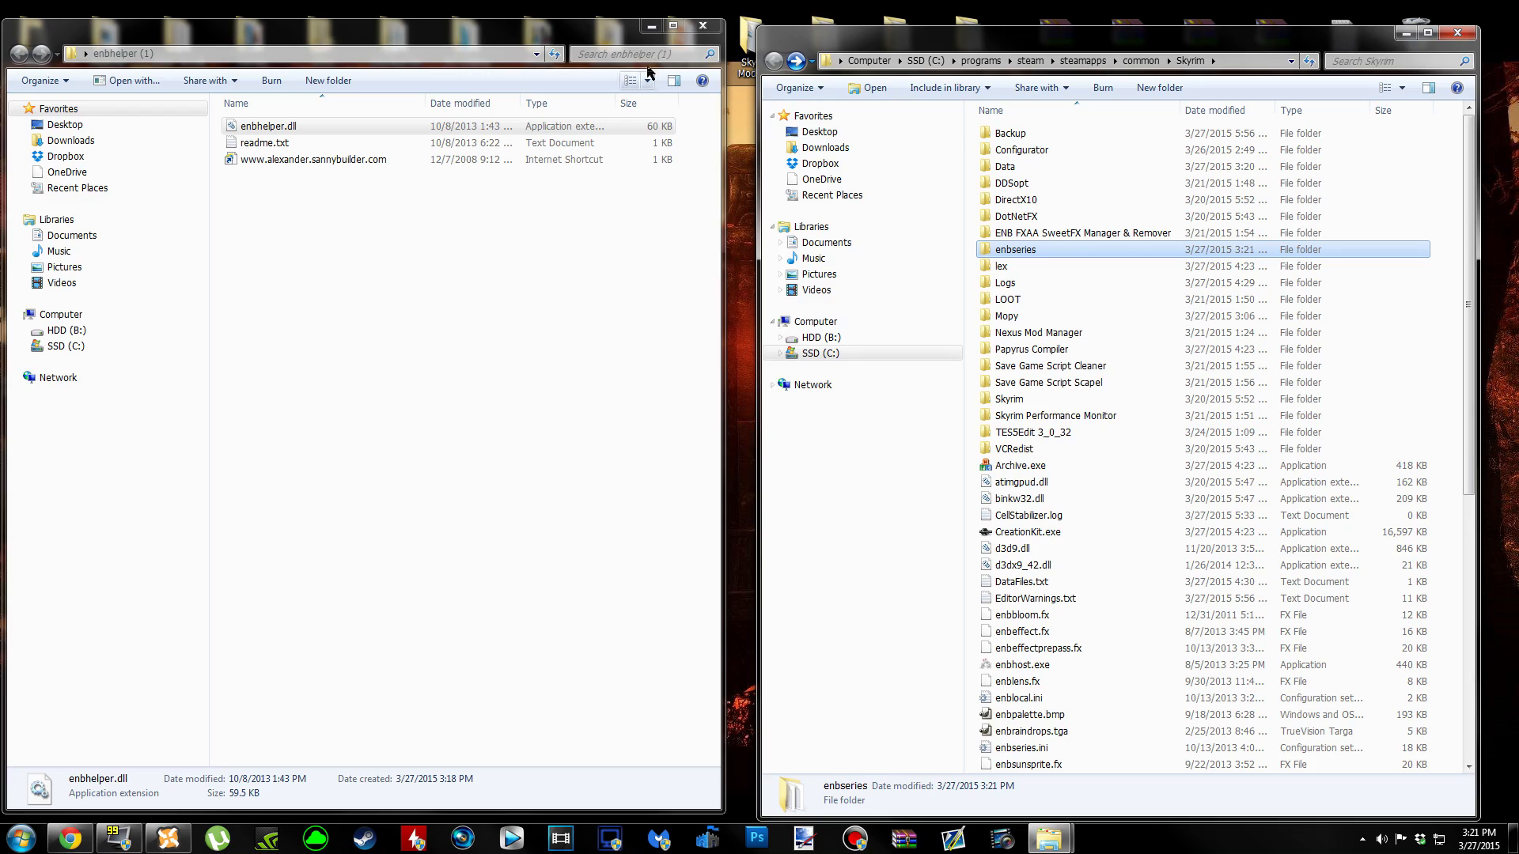
Close the enbhelper (1) folder and delete the extracted enbseries, enbhelper and Opethfeldt 7 beta folders from the desktop.
left_click(703, 30)
left_click_drag(112, 149, 32, 395)
key("Delete")
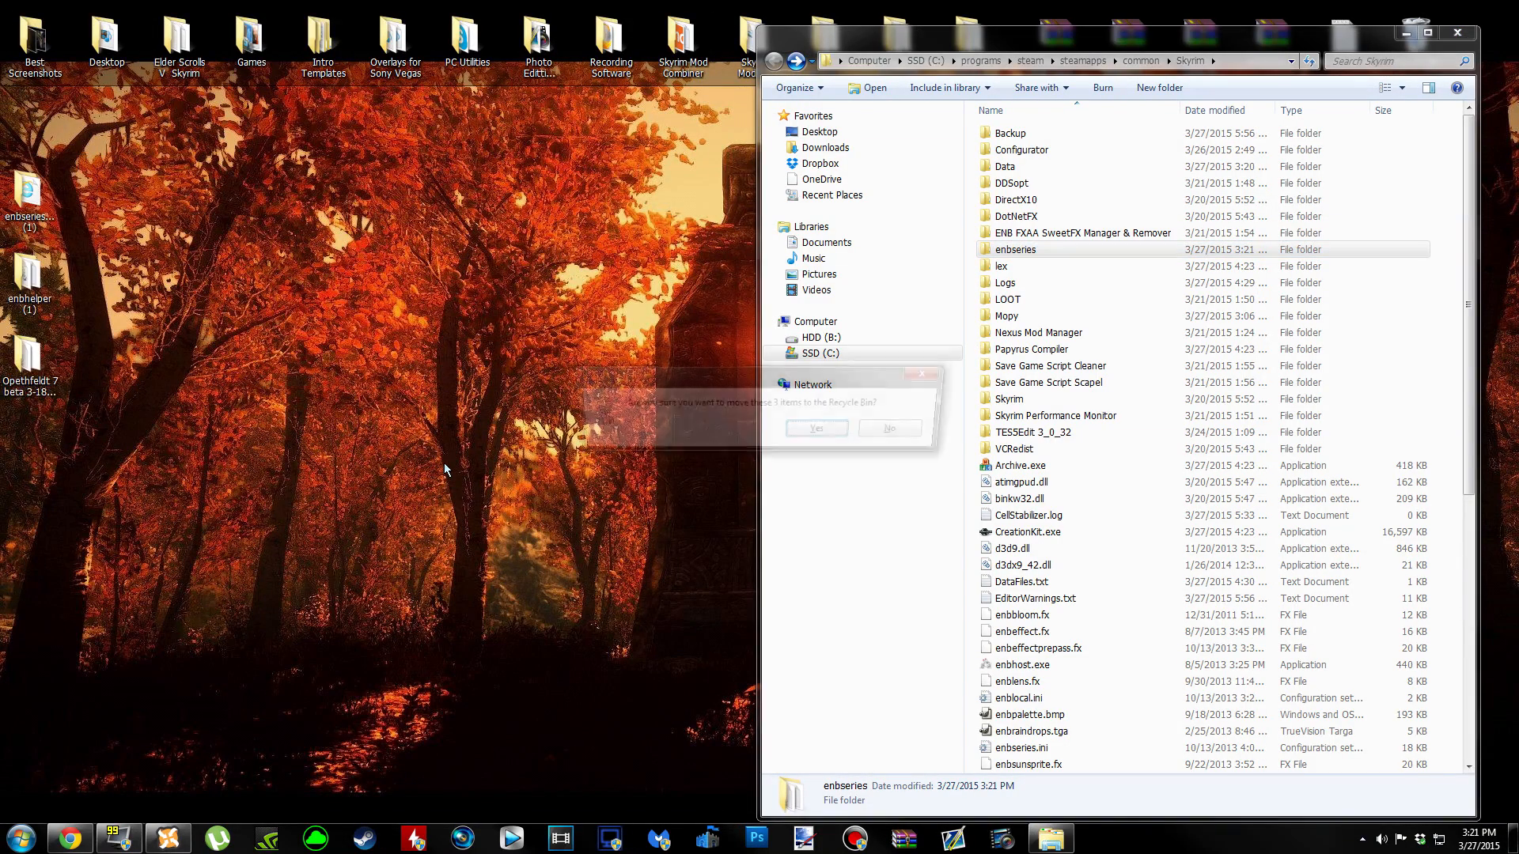
key("Return")
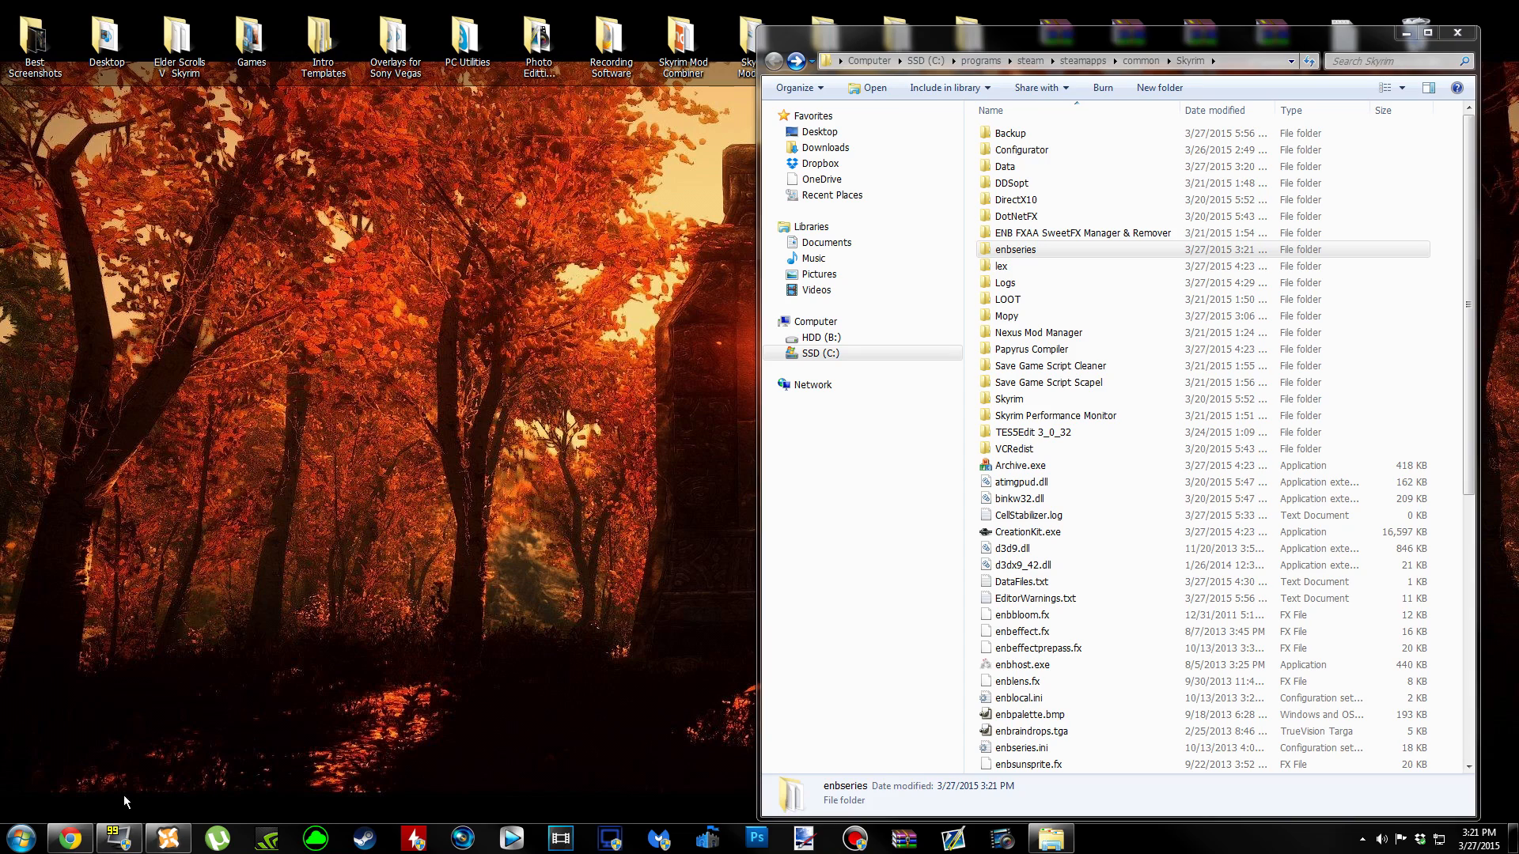
Switch to Chrome and read the Opethfeldt ENB installation instructions on editing SkyrimPrefs.ini, then minimize the browser.
left_click(71, 839)
middle_click(182, 498)
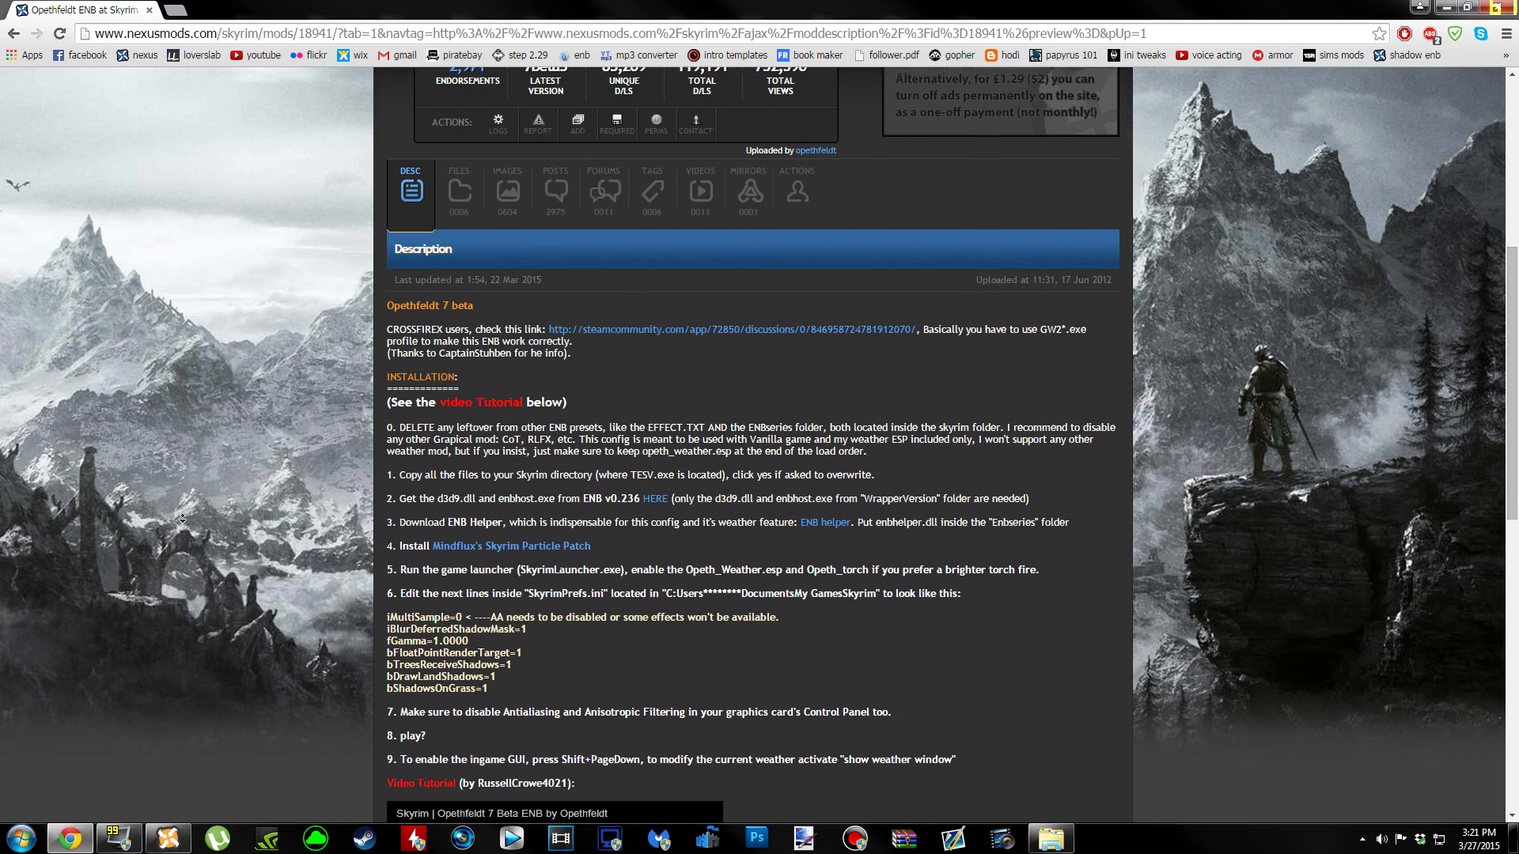
left_click(183, 521)
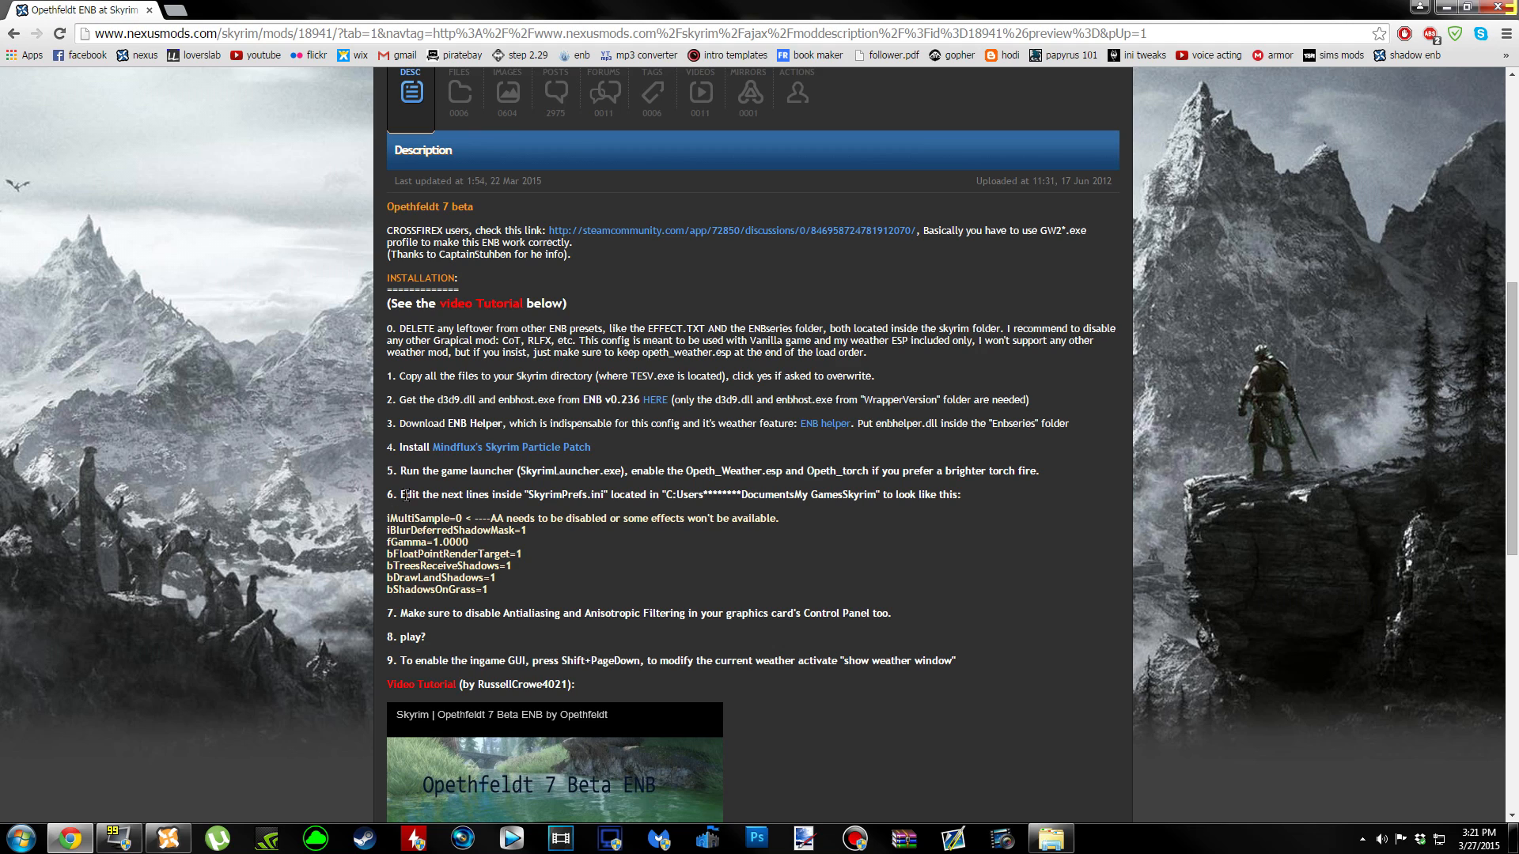
left_click_drag(398, 492, 799, 491)
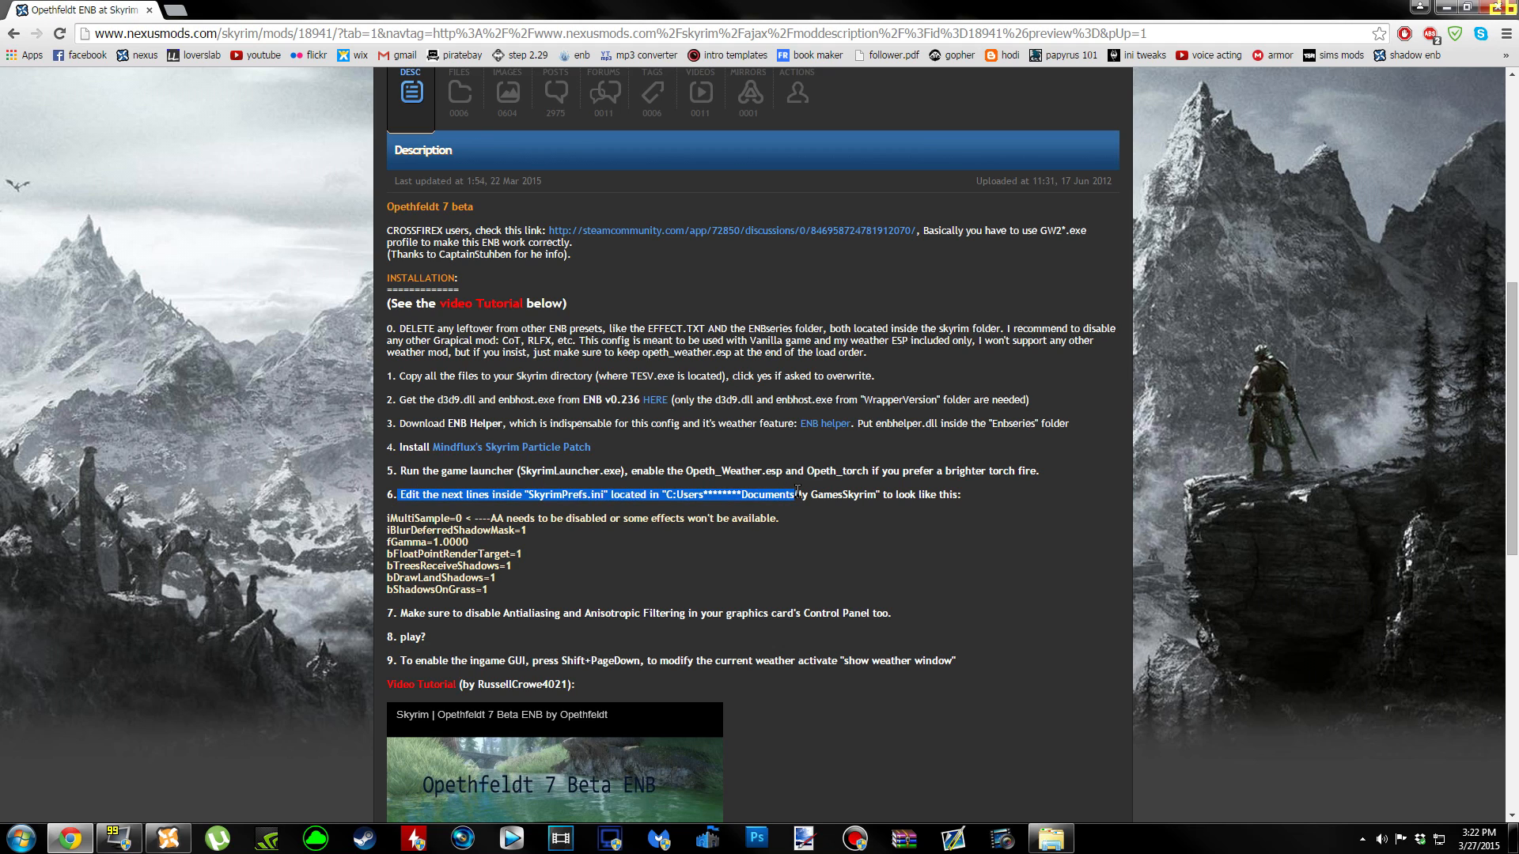
left_click(615, 511)
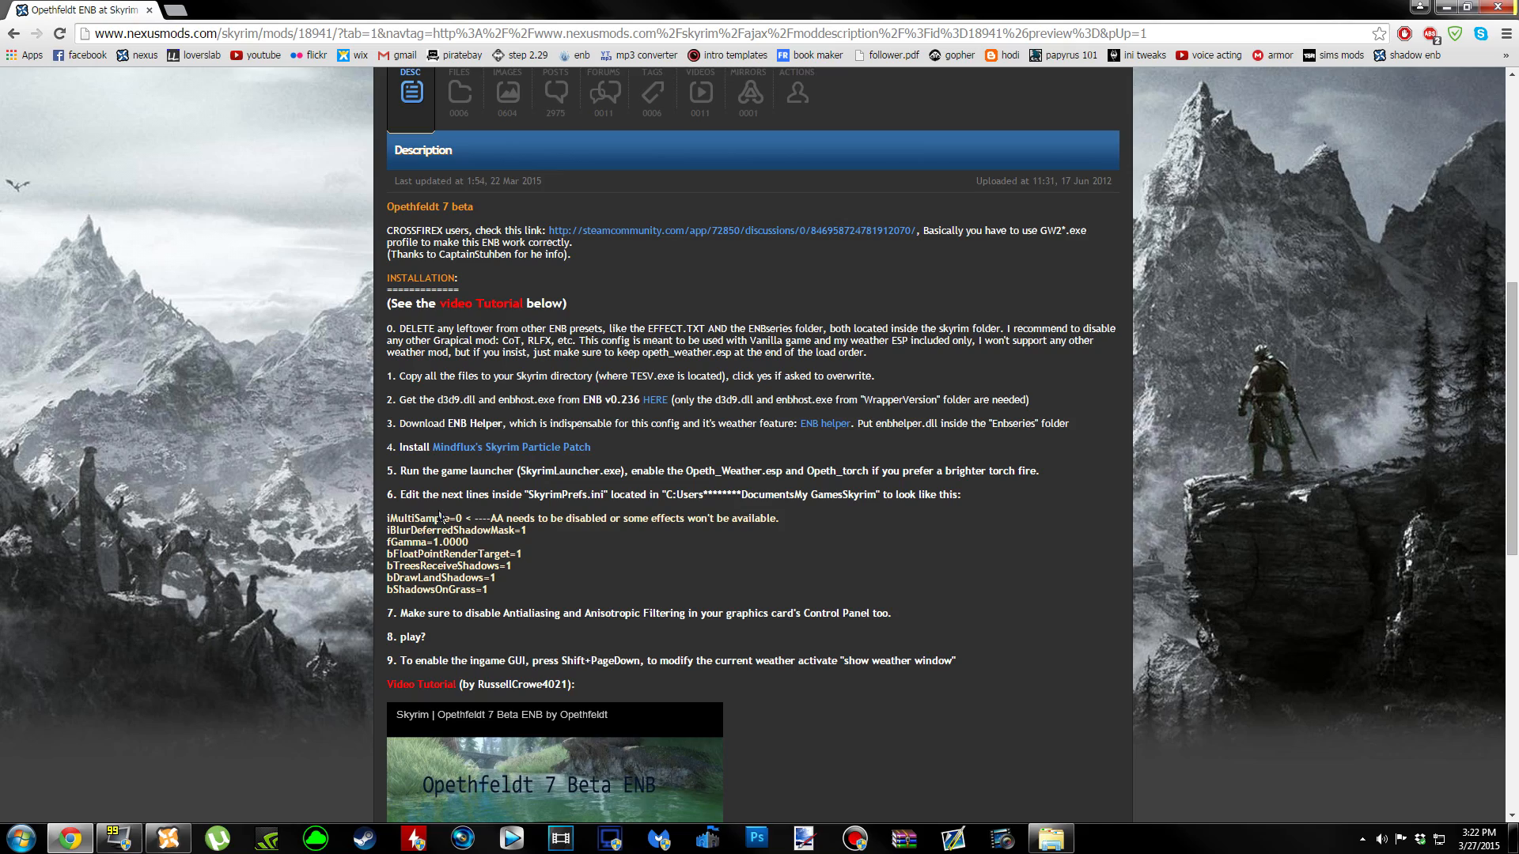
left_click(1445, 8)
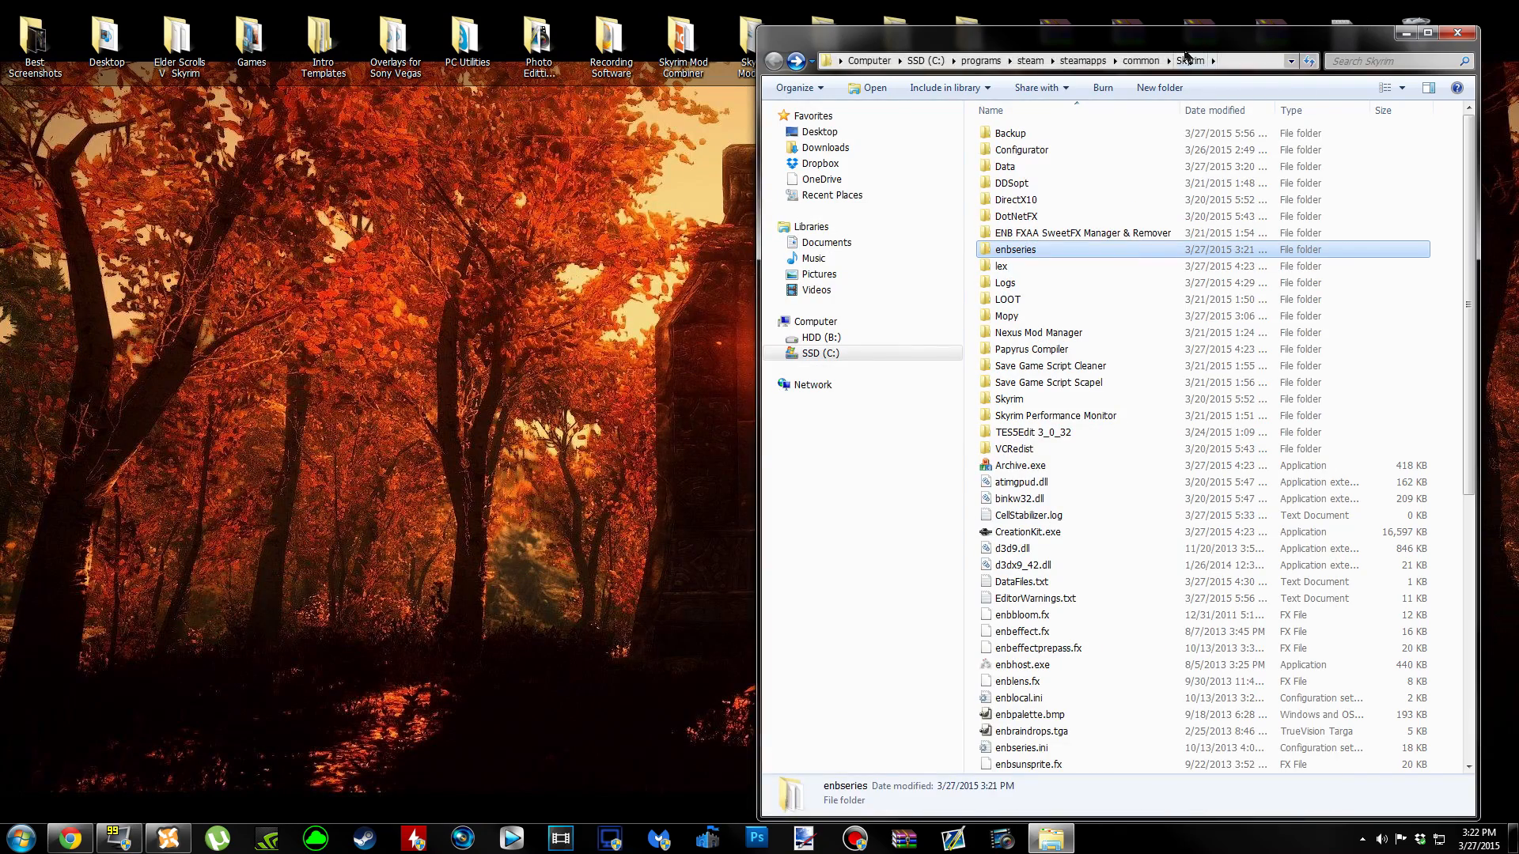
Open the My Games\Skyrim folder in the Documents library and select Skyrim.INI and SkyrimPrefs.ini.
left_click_drag(1206, 47, 1111, 33)
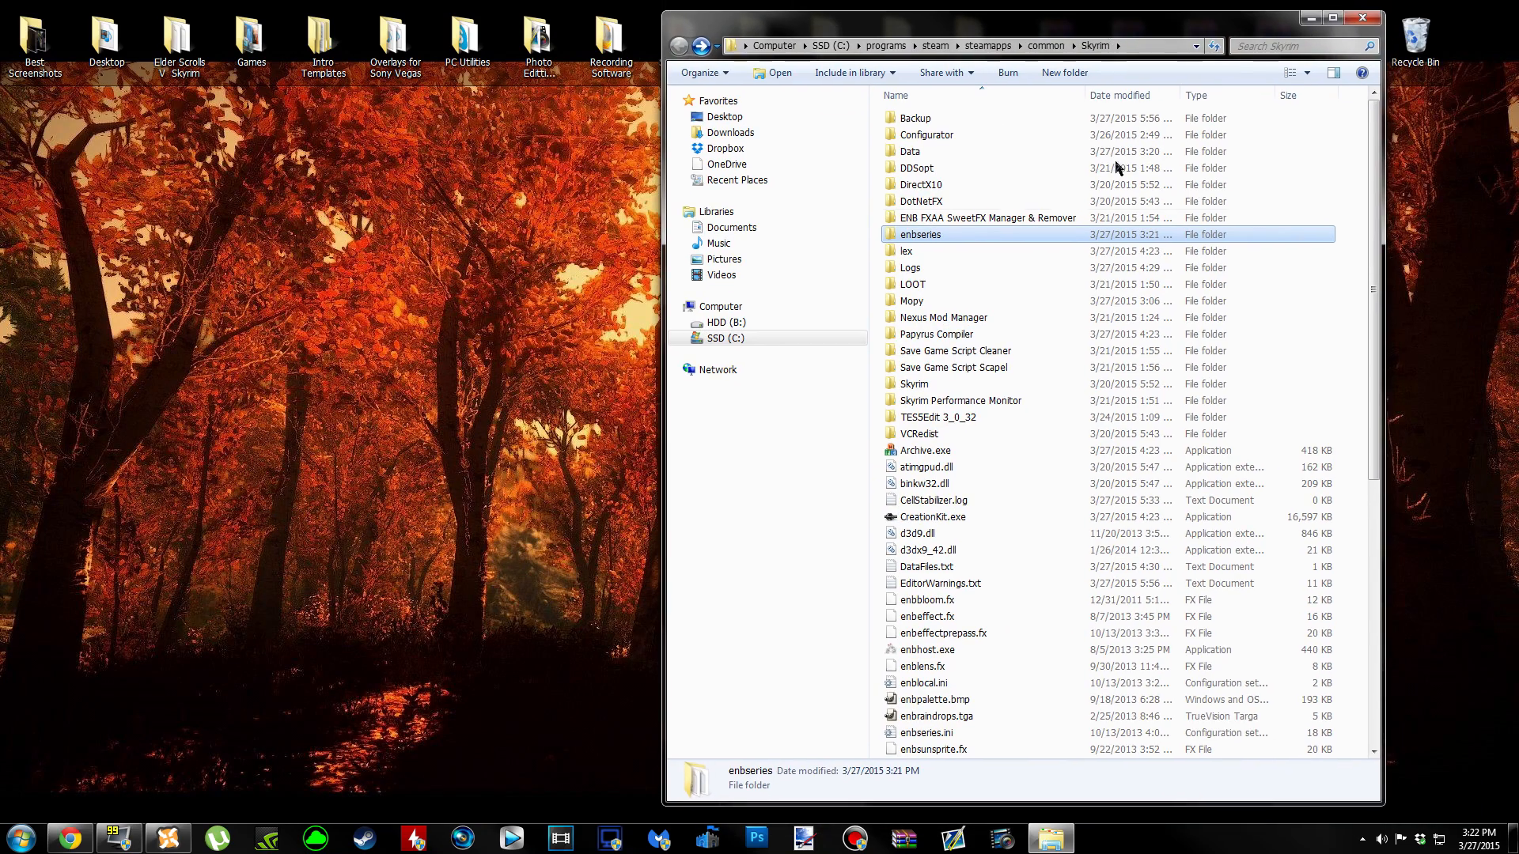
left_click(726, 228)
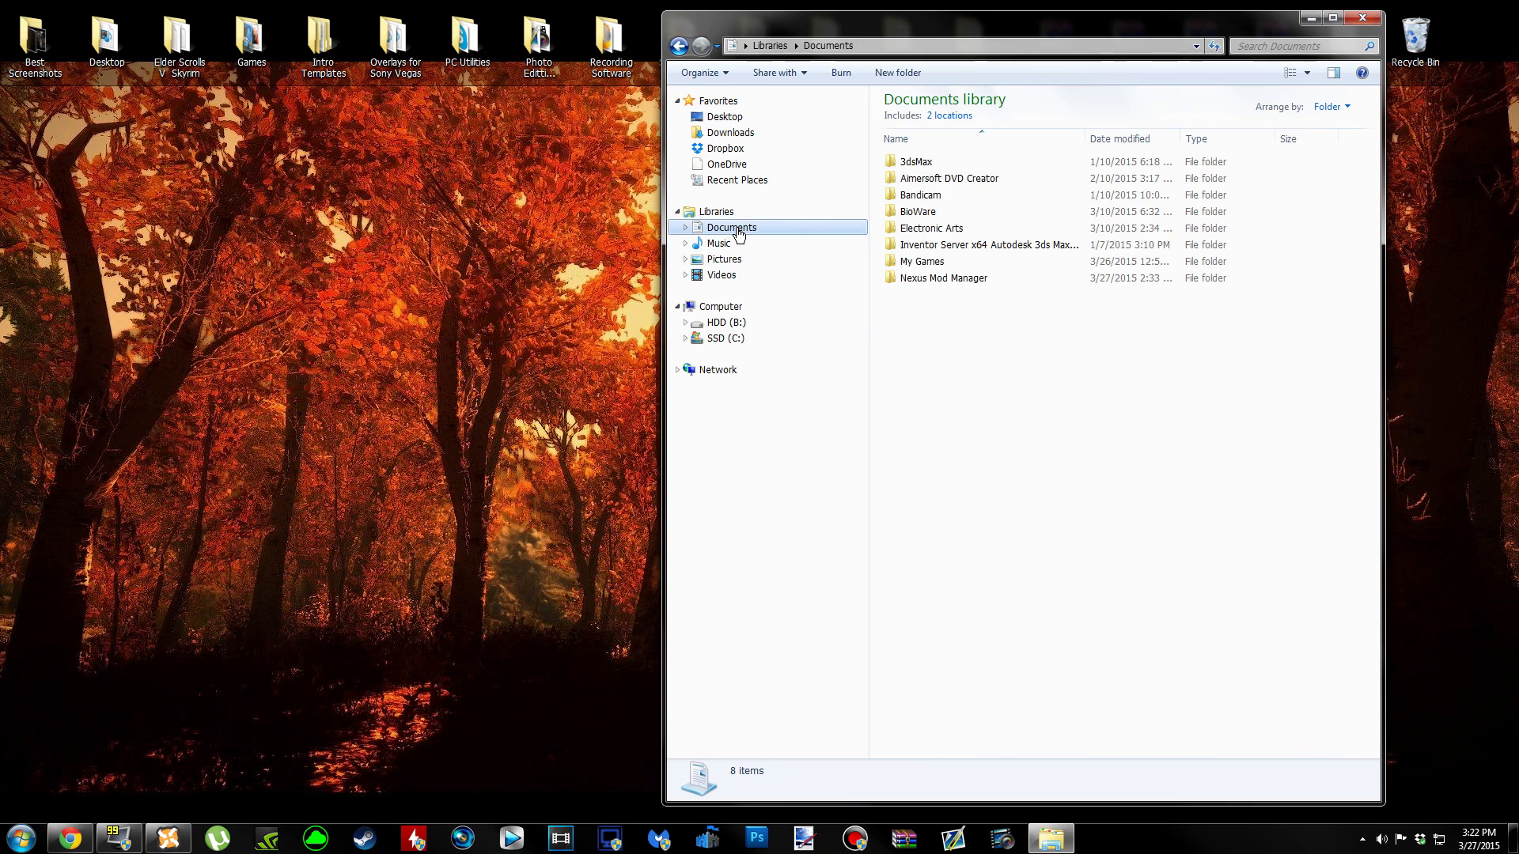
double_click(946, 262)
double_click(959, 245)
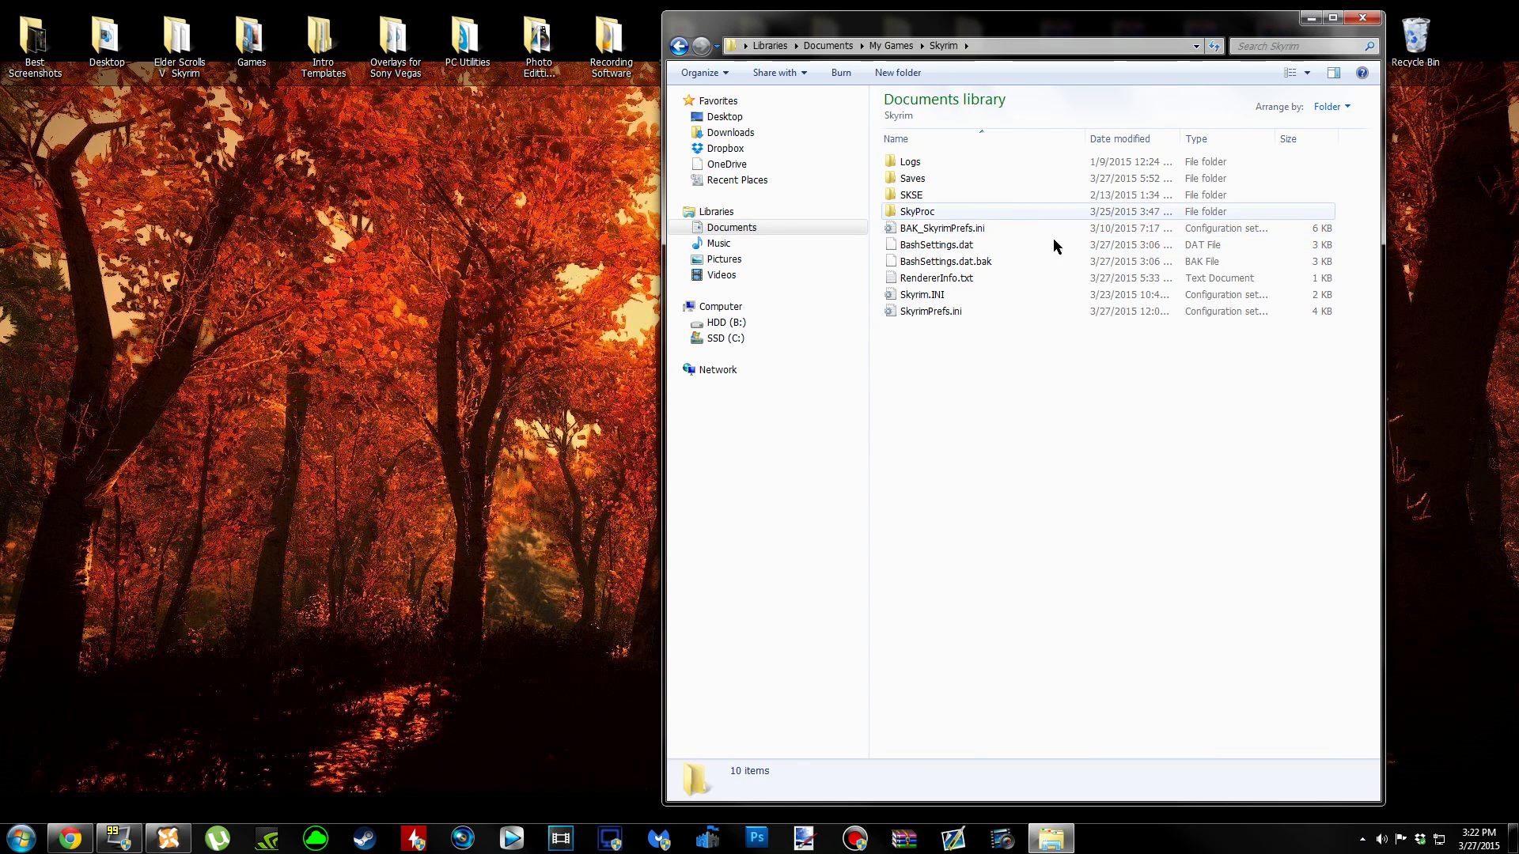
left_click(978, 297)
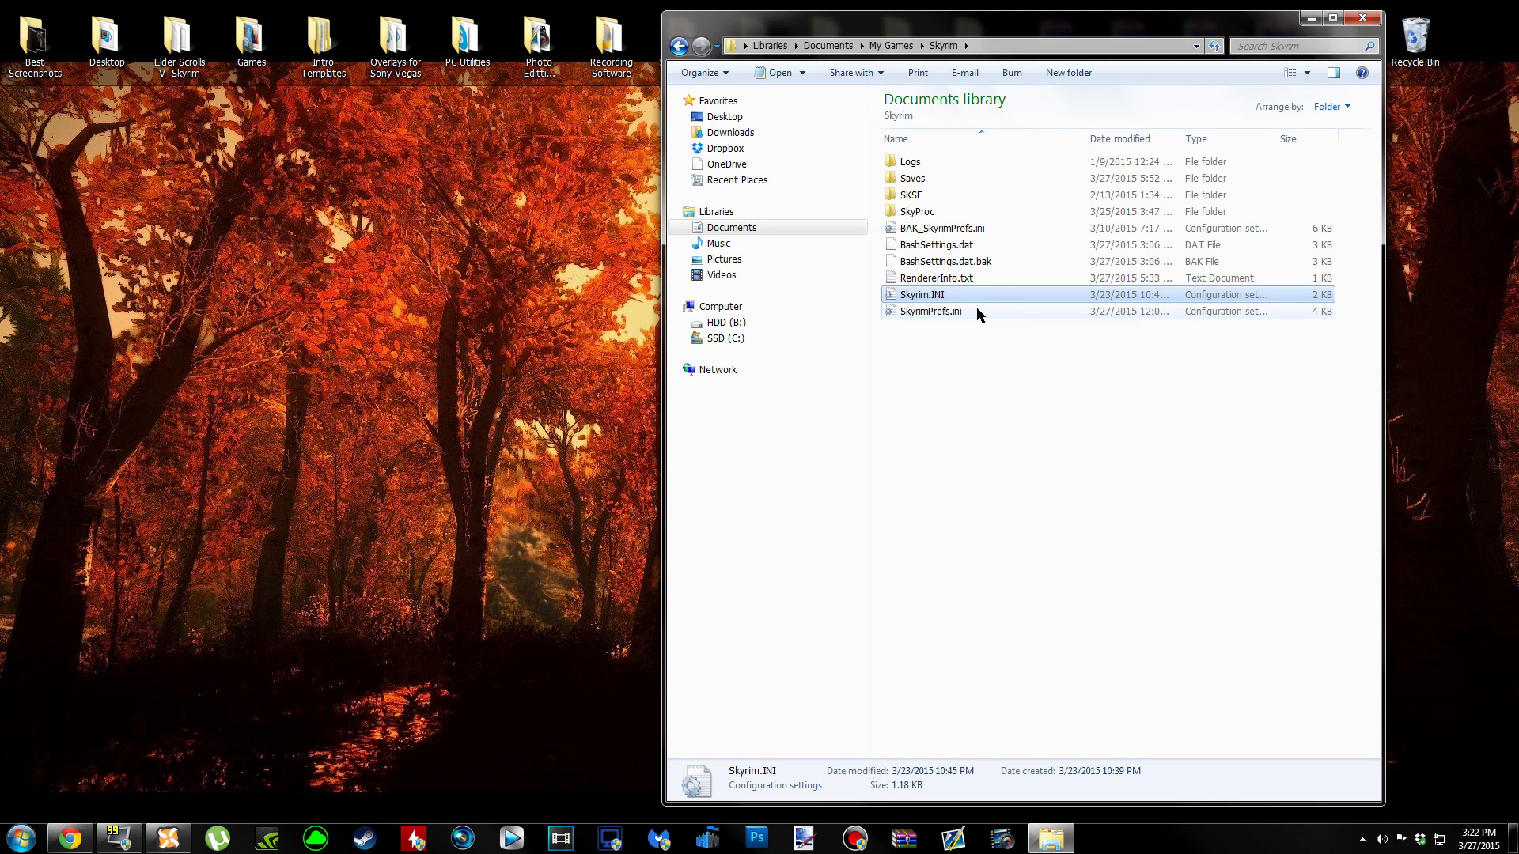
left_click(977, 311, "ctrl")
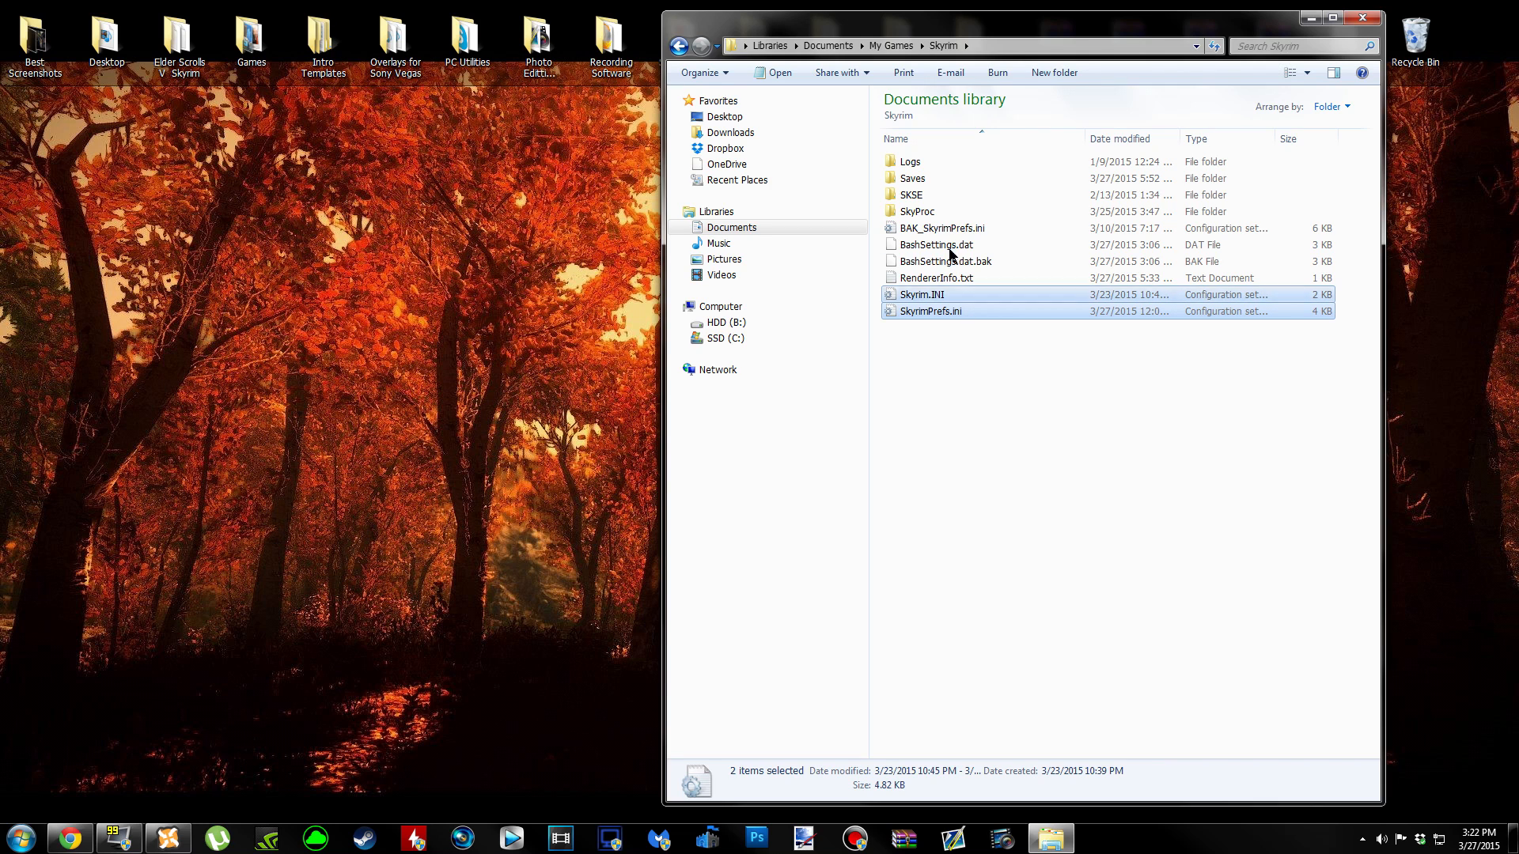
Check the SKSE folder, return to its parent folder, and open SkyrimPrefs.ini in Notepad++.
double_click(918, 195)
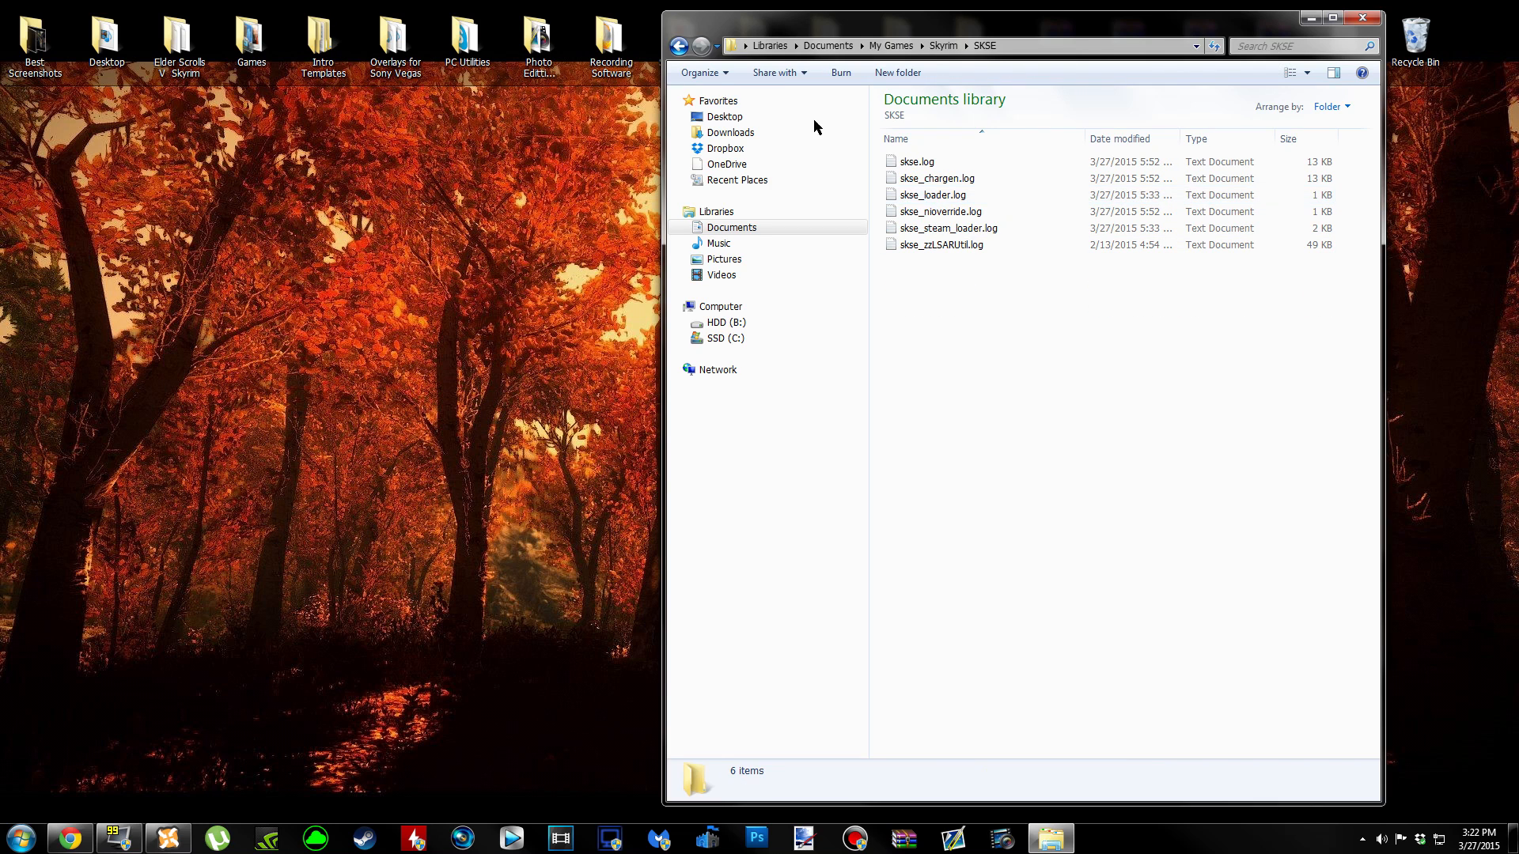
left_click(679, 45)
right_click(973, 314)
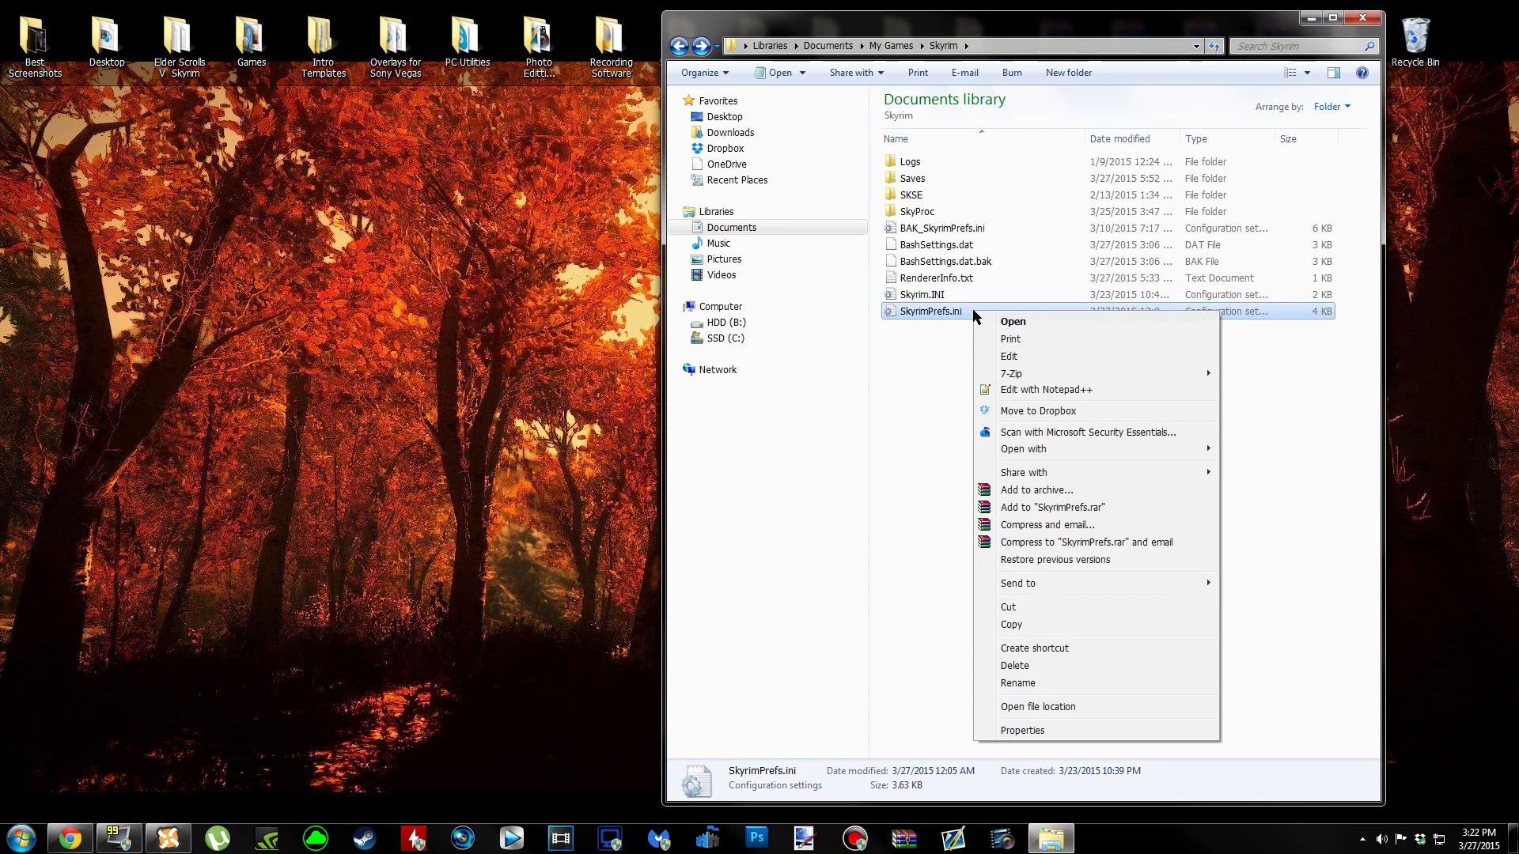
left_click(1129, 396)
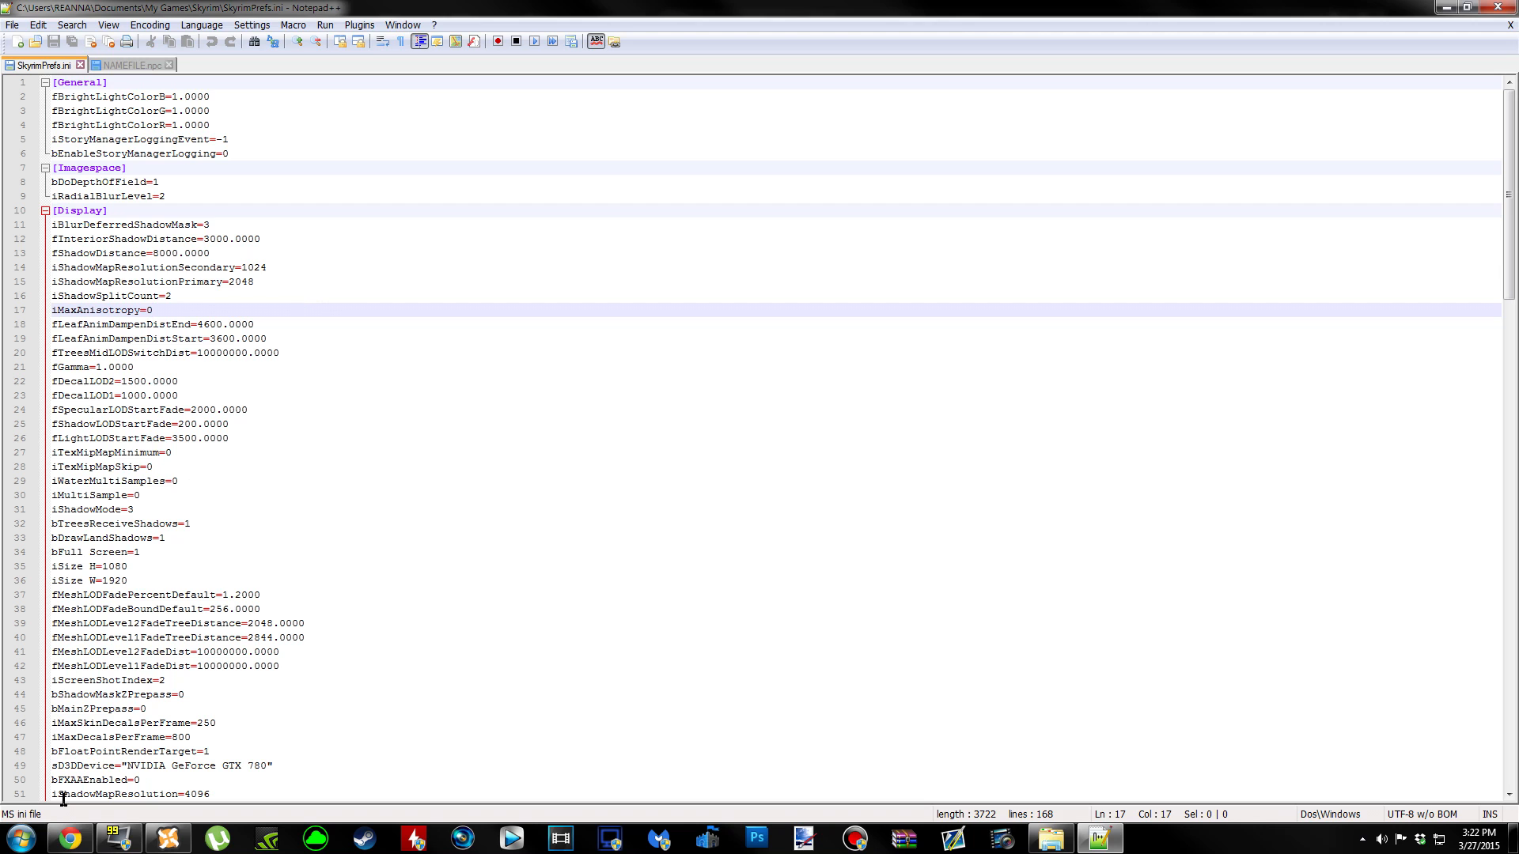
Copy the iMultiSample setting name from the mod page in Chrome and find it in SkyrimPrefs.ini.
left_click(70, 838)
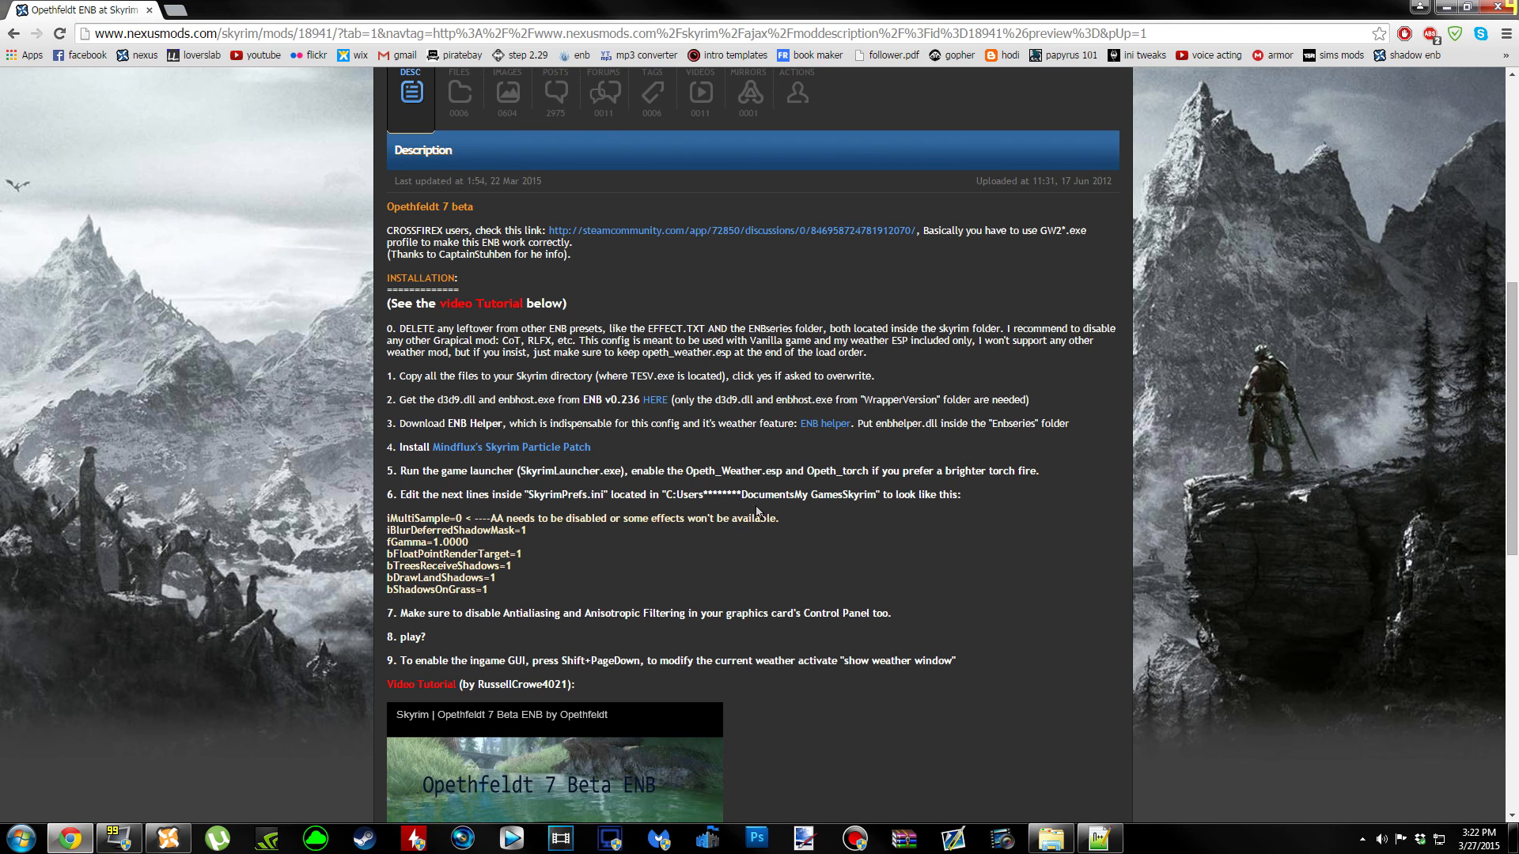
double_click(415, 520)
left_click(1105, 838)
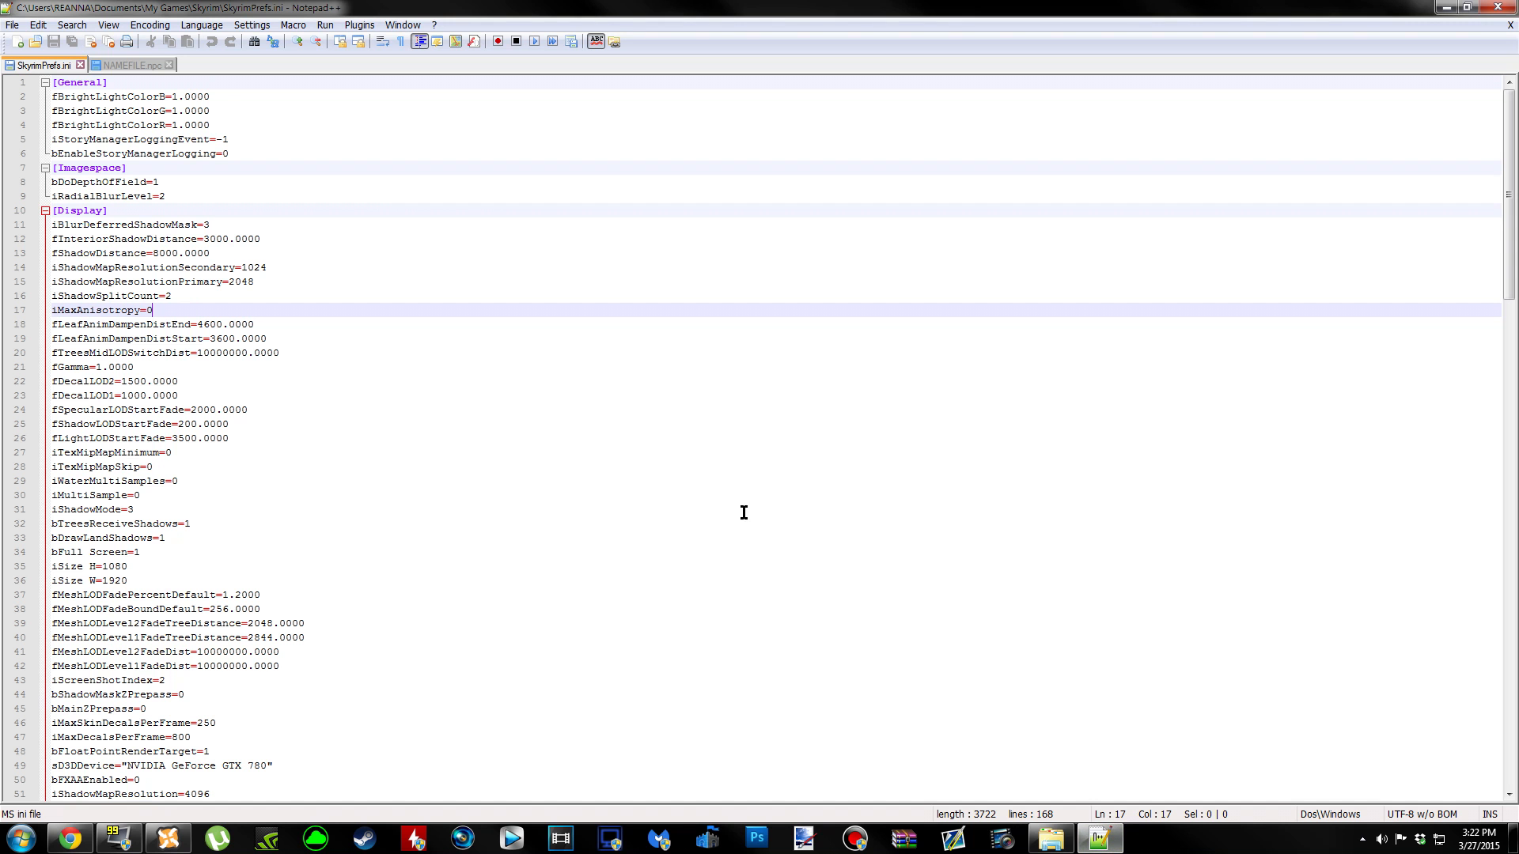
key("ctrl+f")
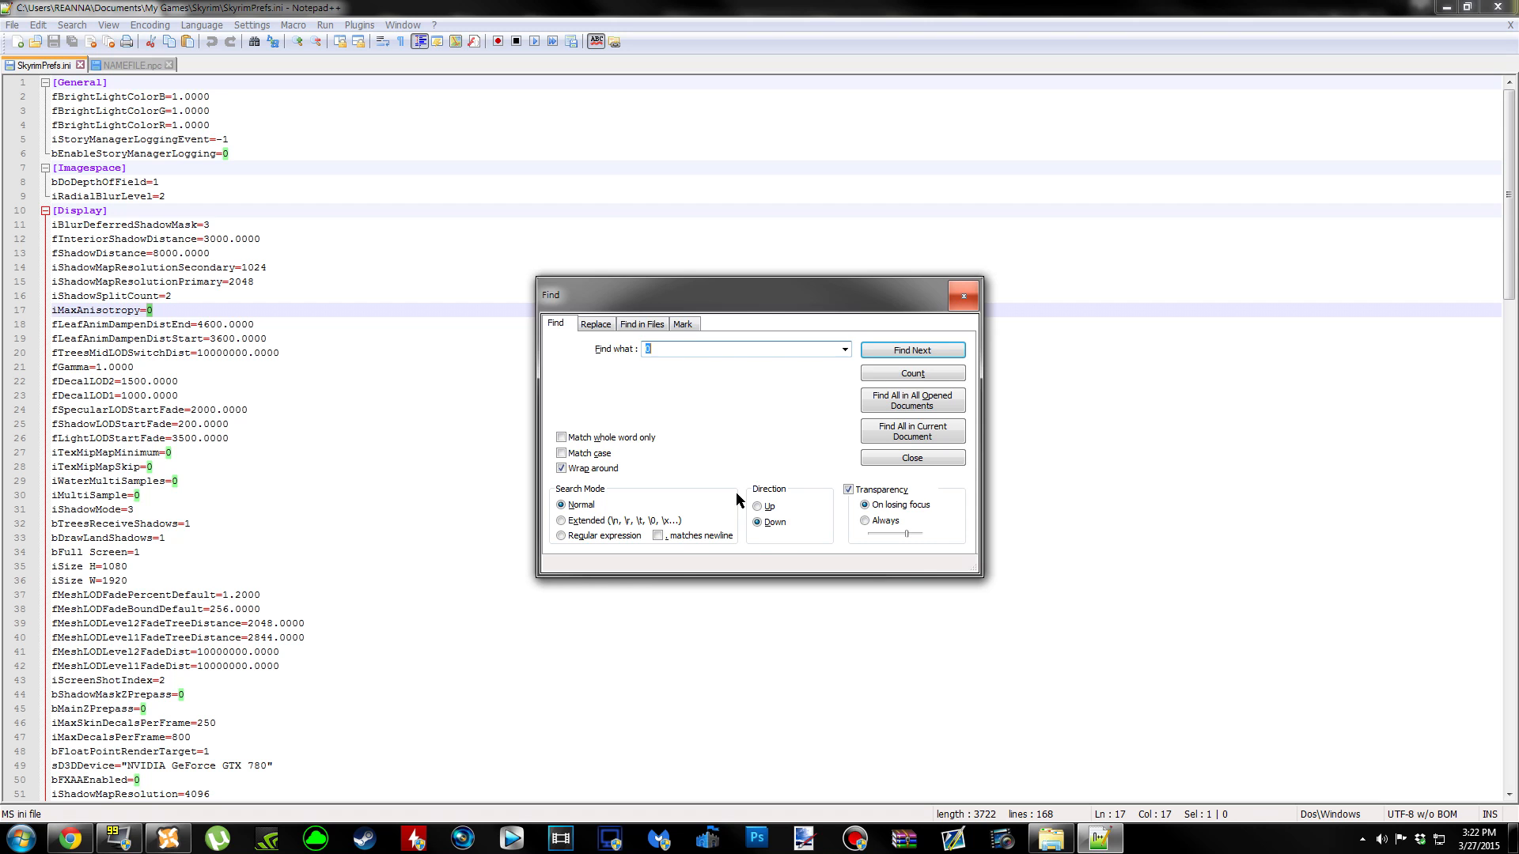
key("ctrl+v")
left_click(930, 351)
left_click(963, 307)
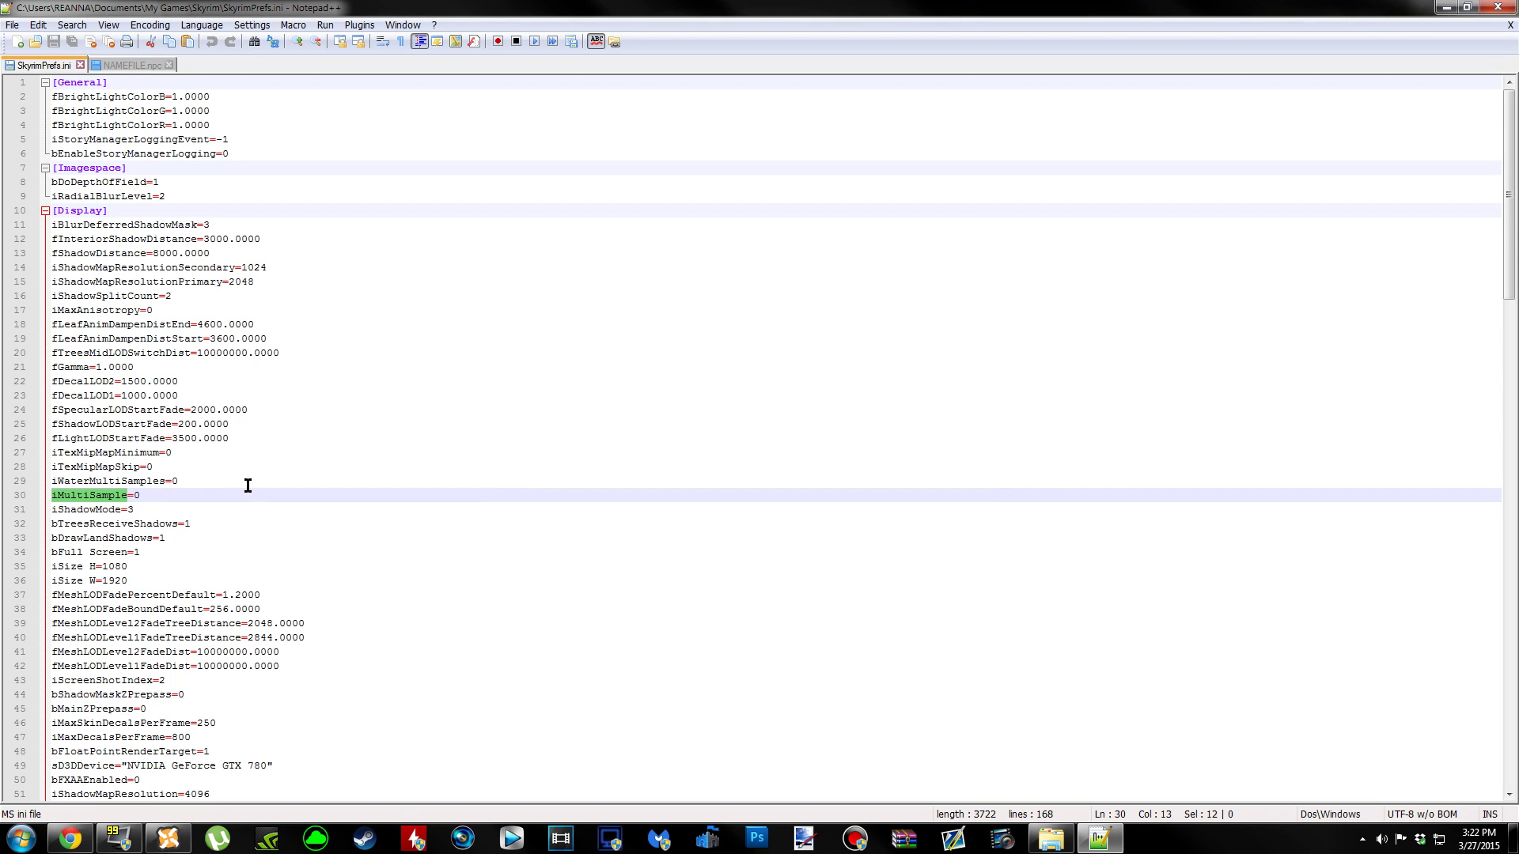
Look up iBlurDeferredShadowMask from the mod page in SkyrimPrefs.ini and set its value to 1.
left_click(70, 838)
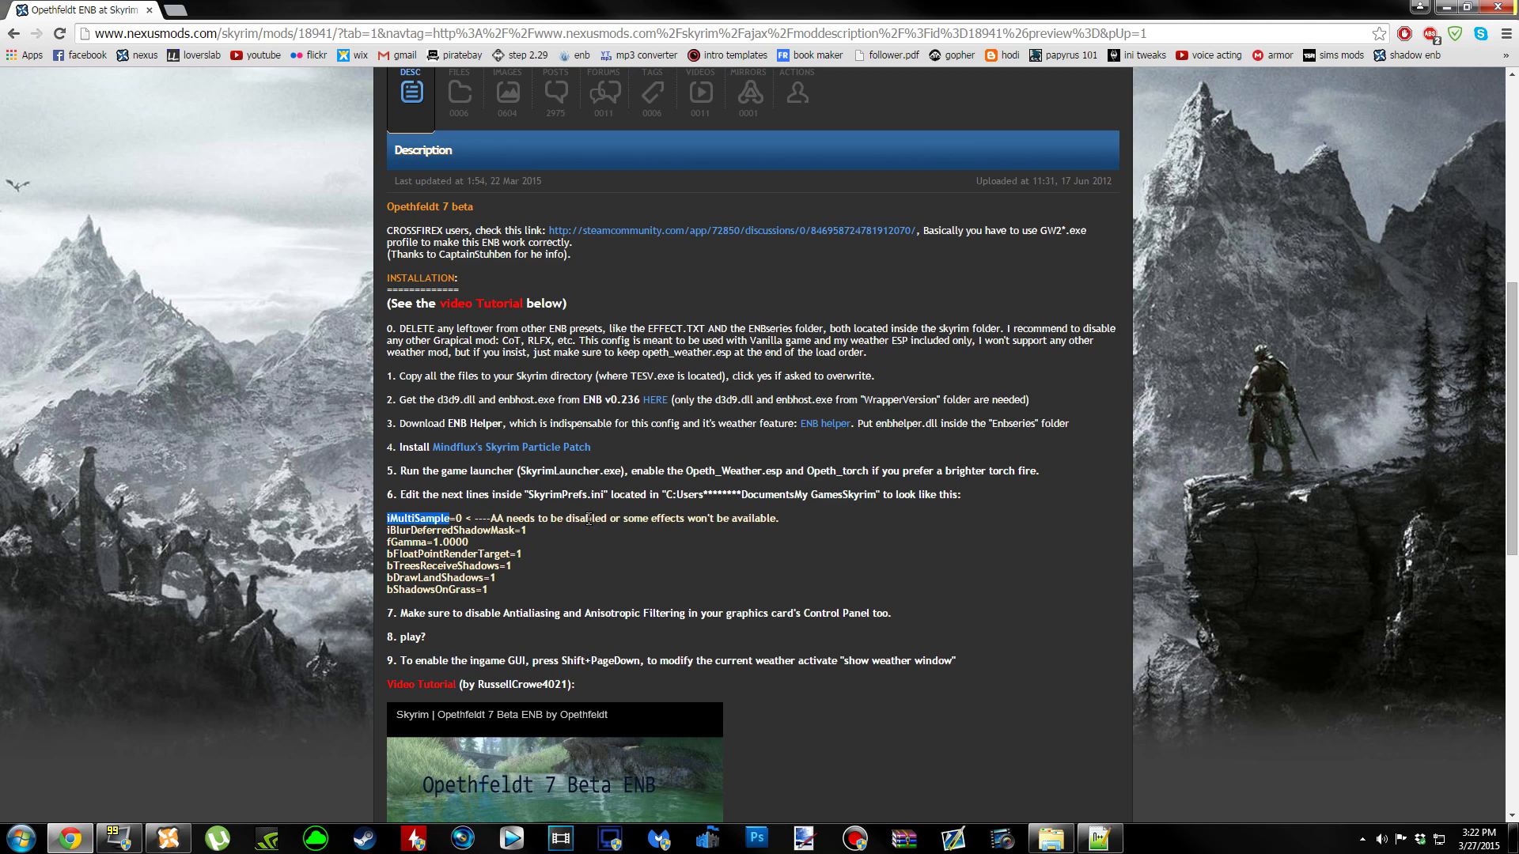
double_click(460, 531)
key("ctrl+c")
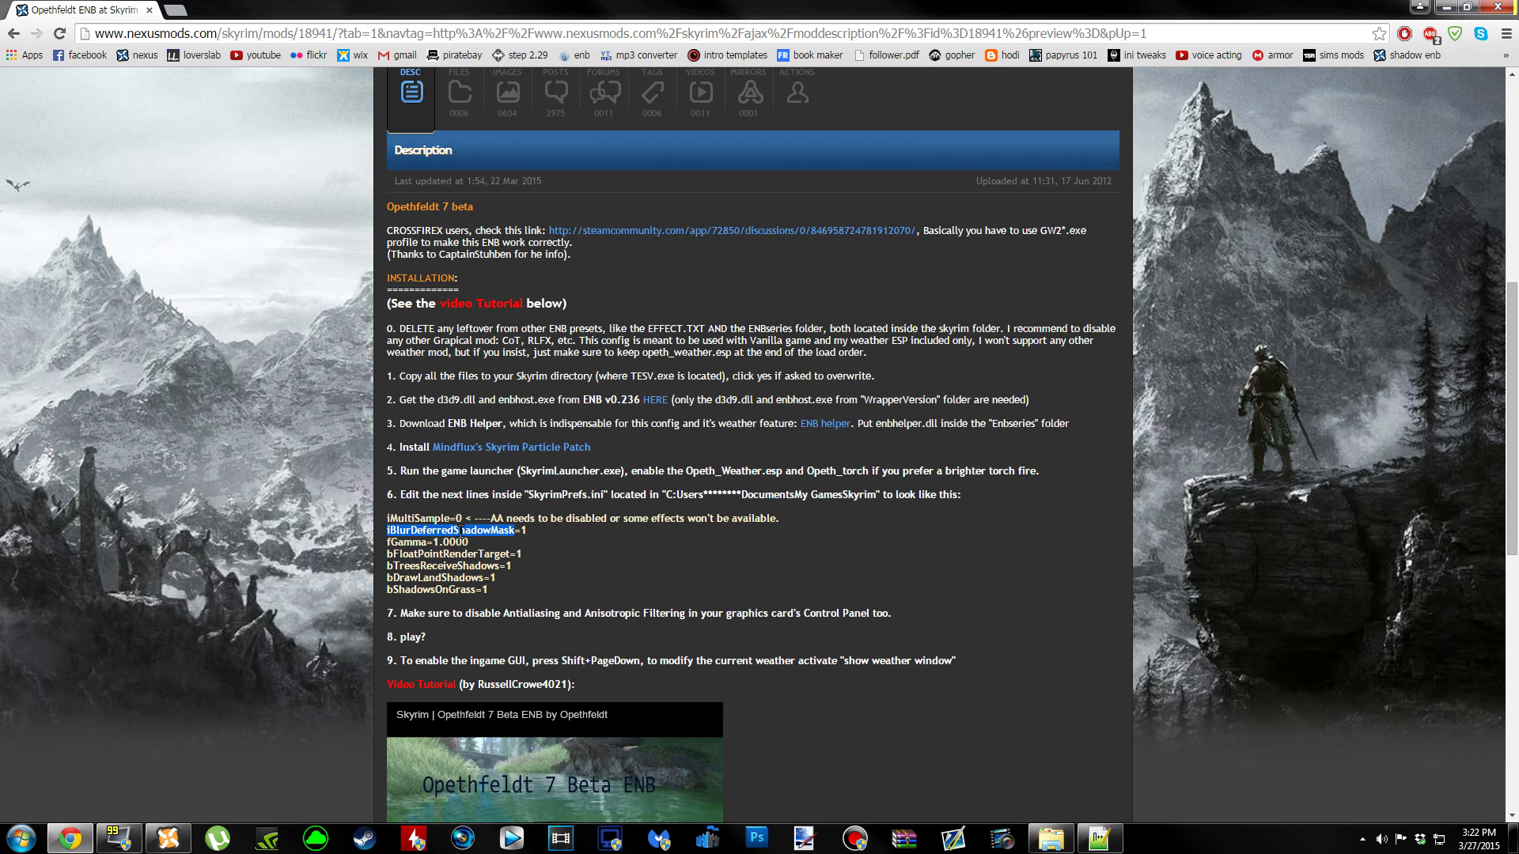
left_click(1099, 838)
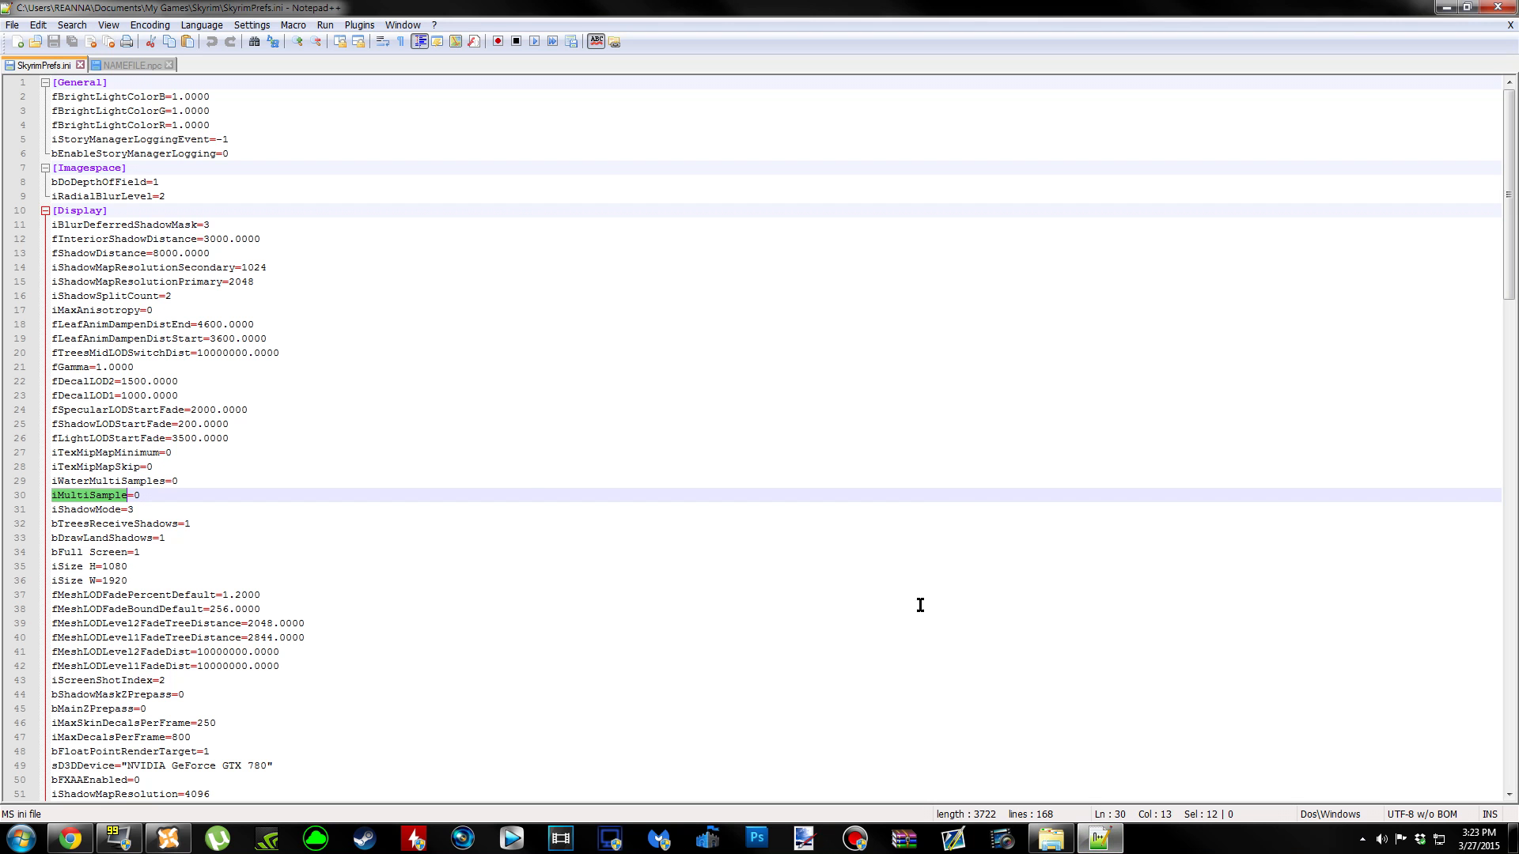
key("ctrl+f")
key("ctrl+v")
left_click(937, 350)
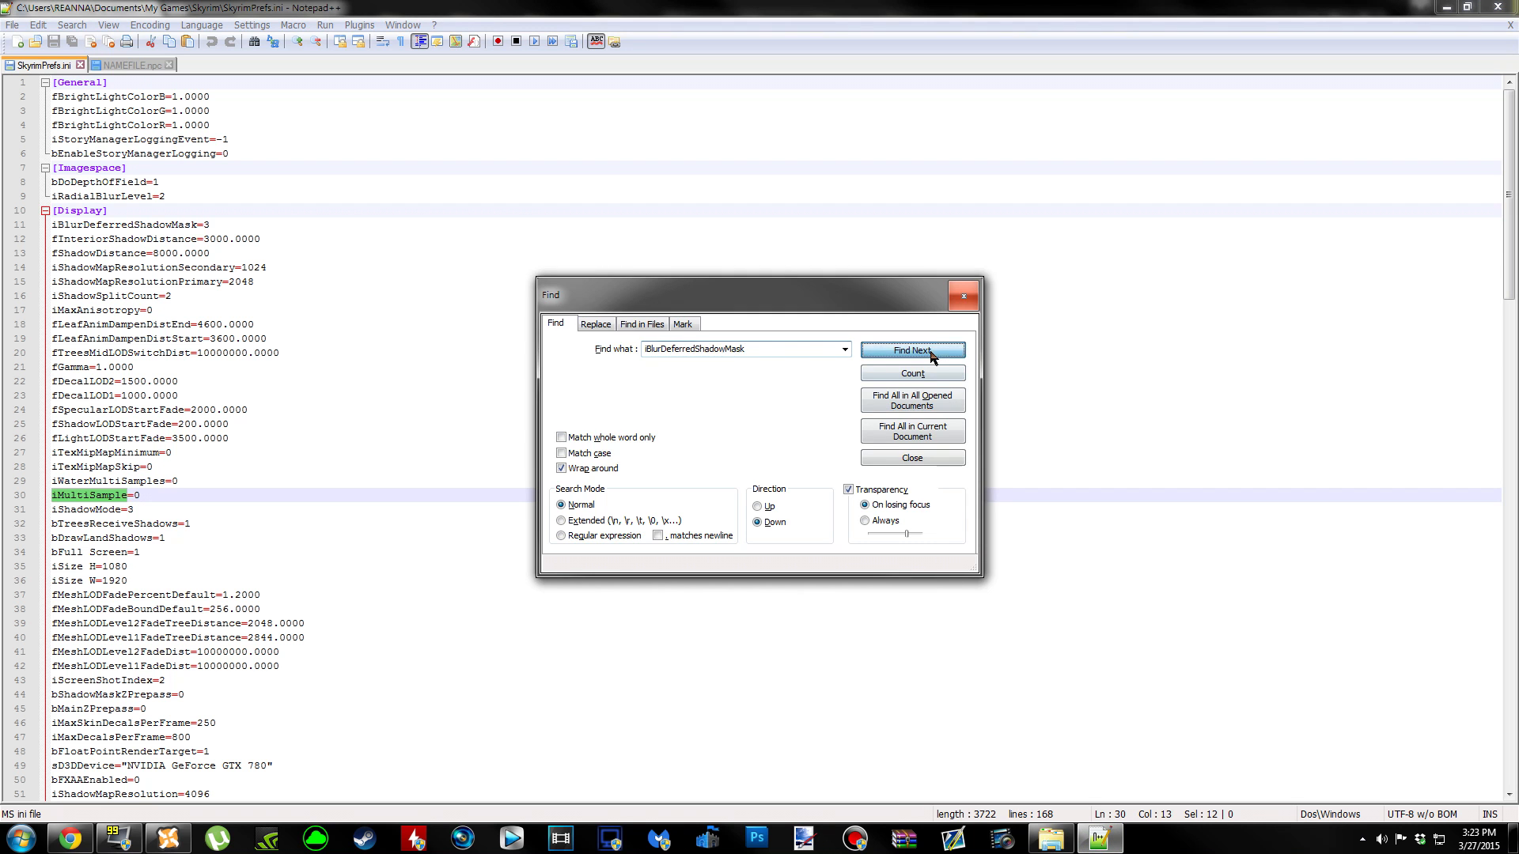
left_click(964, 305)
left_click(268, 227)
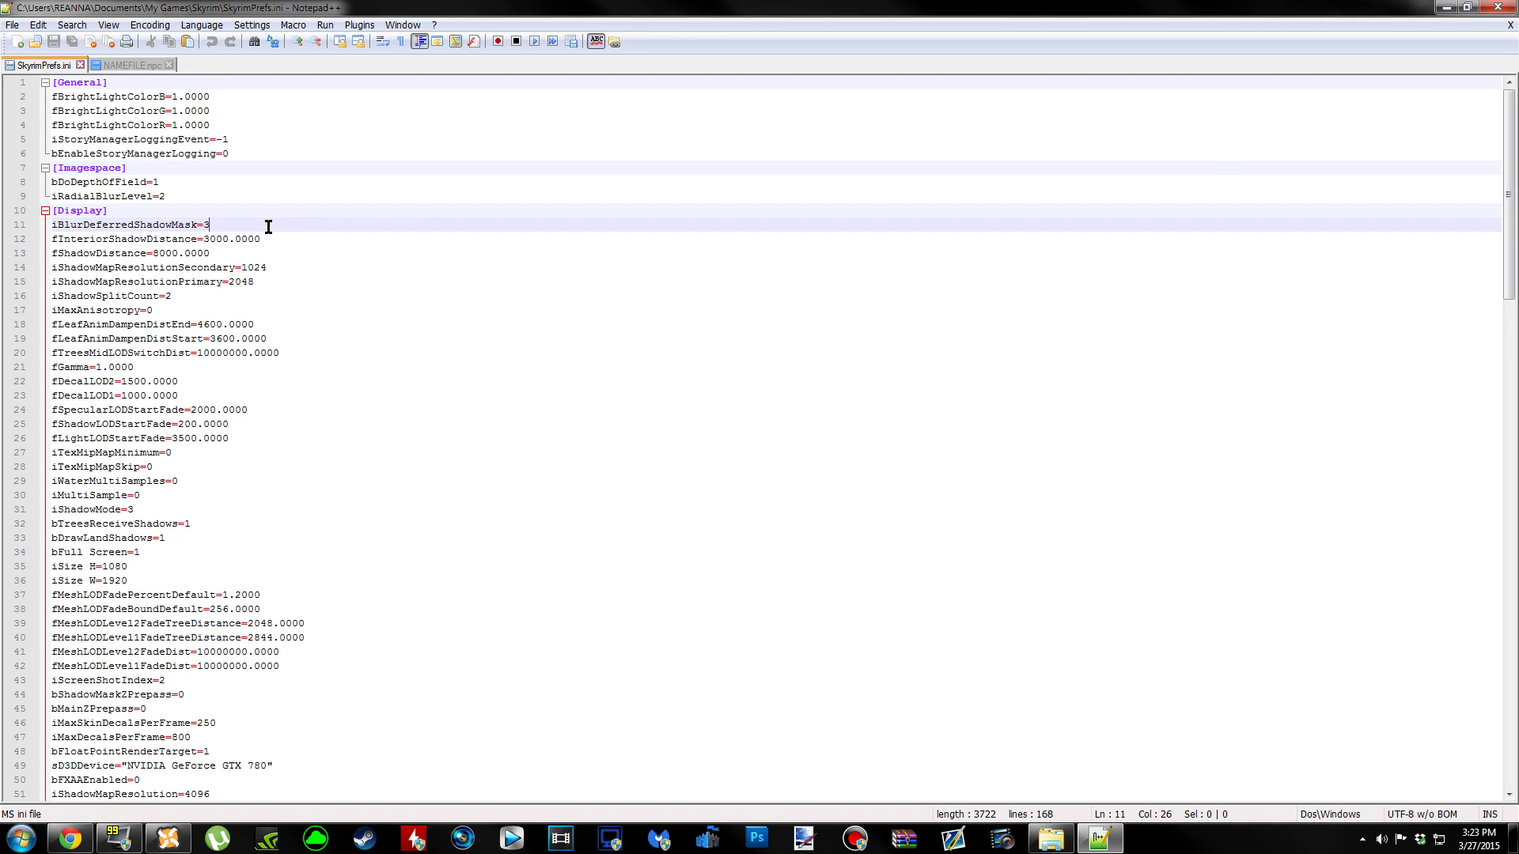
key("BackSpace")
type("1")
key("Escape")
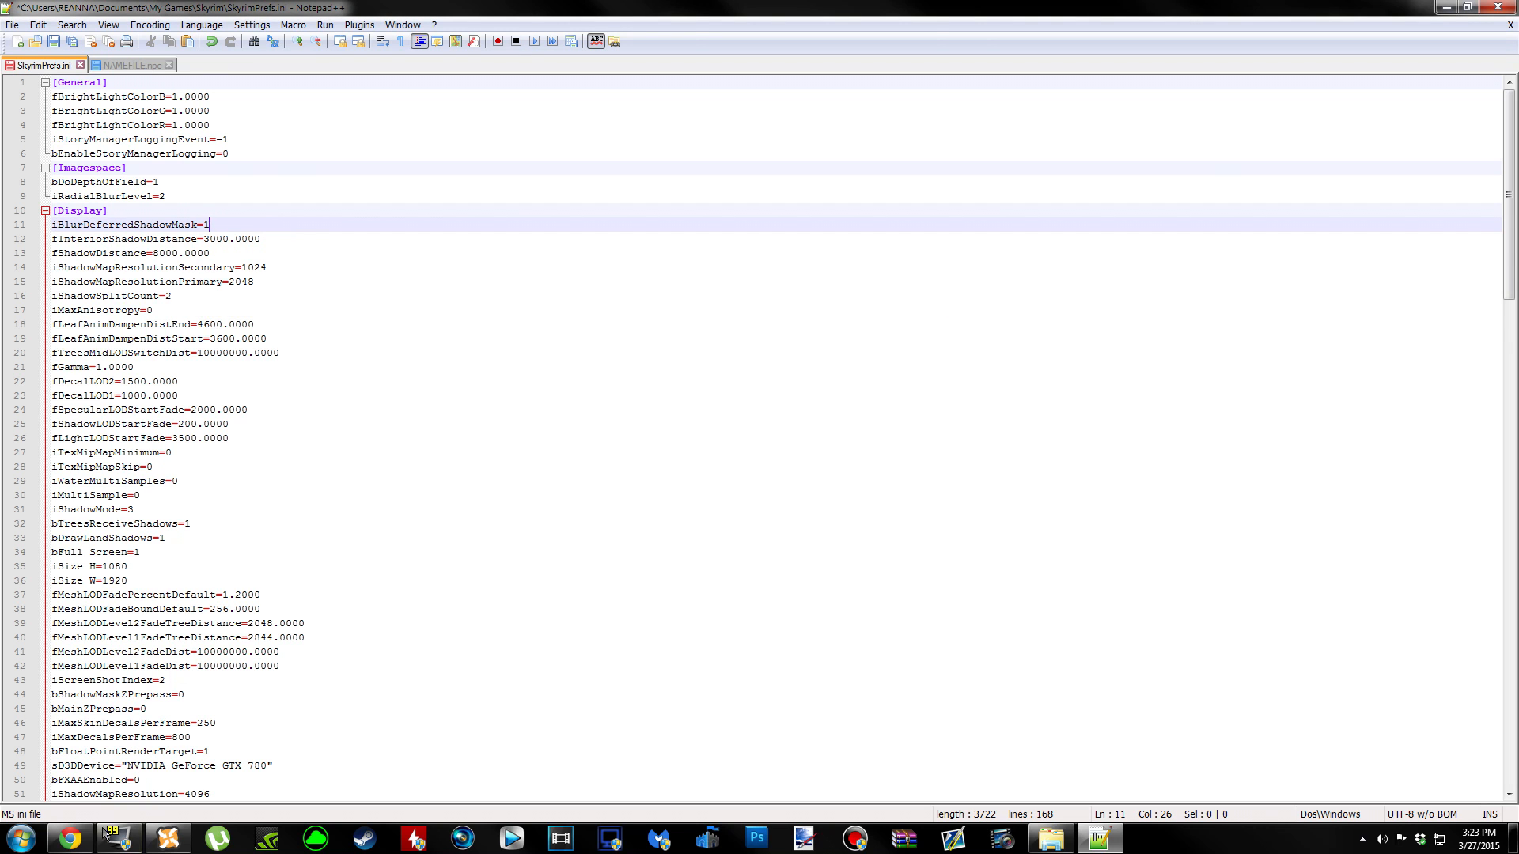
Copy the fGamma setting name from the mod page and find it in SkyrimPrefs.ini.
left_click(73, 839)
double_click(399, 543)
key("ctrl+c")
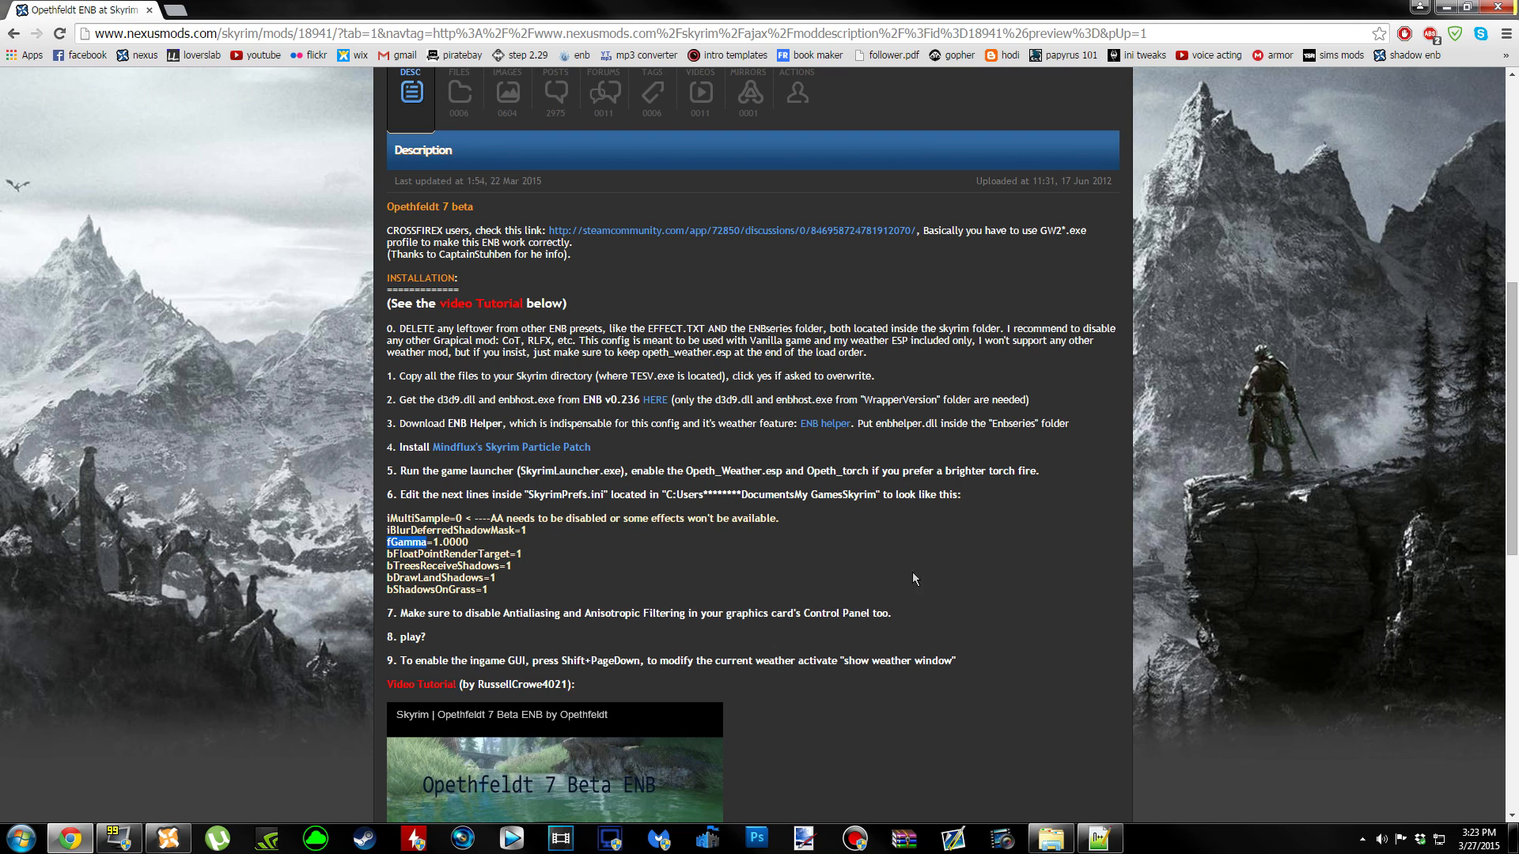
left_click(1100, 839)
key("ctrl+f")
key("ctrl+v")
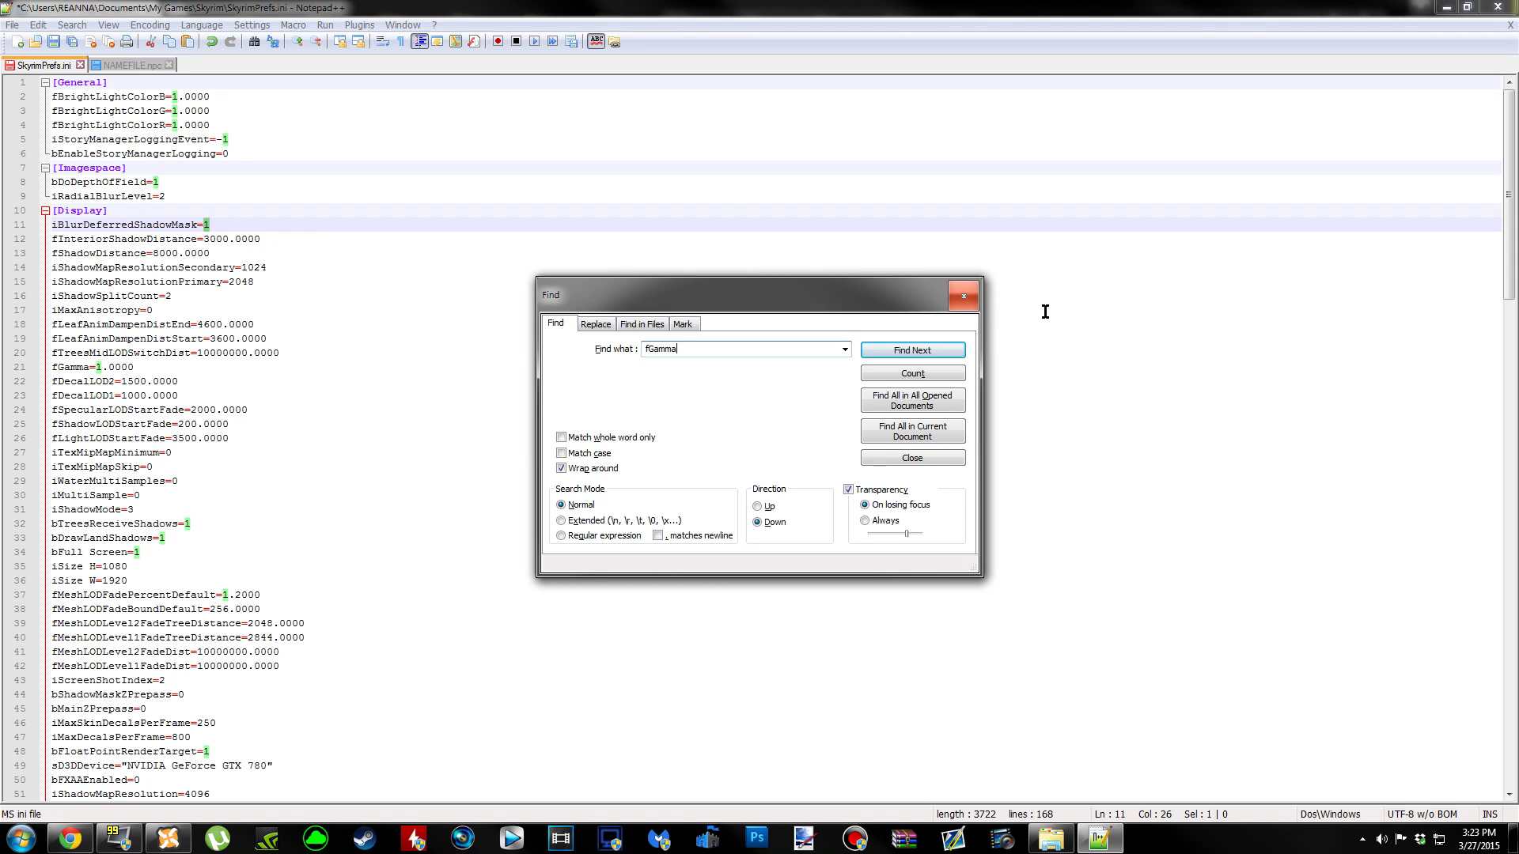
left_click(957, 351)
left_click(964, 296)
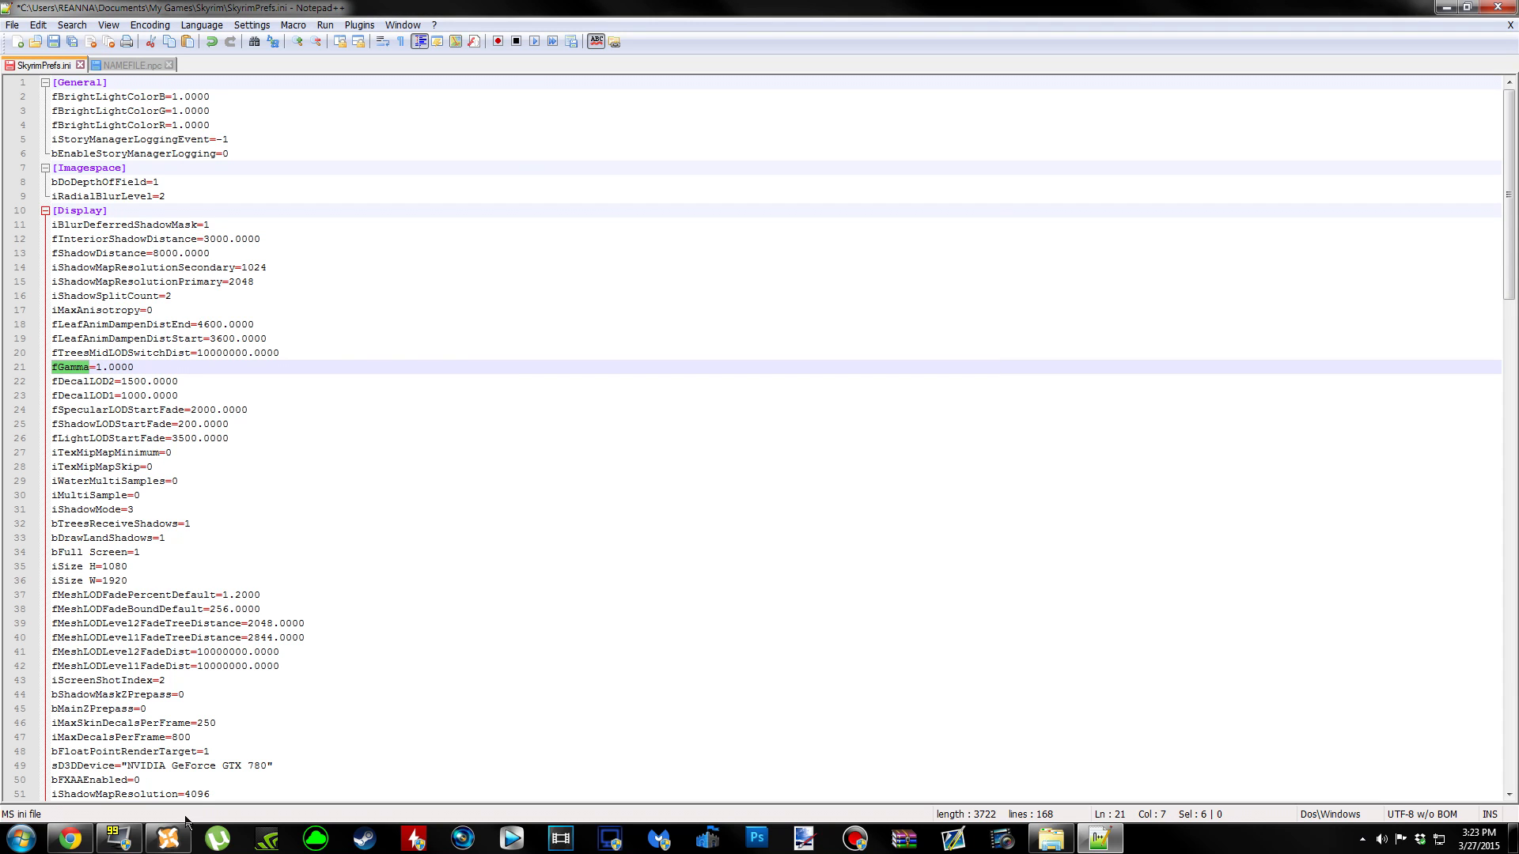
Copy the bFloatPointRenderTarget setting name from the mod page in Chrome and find it in SkyrimPrefs.ini in Notepad++.
left_click(70, 838)
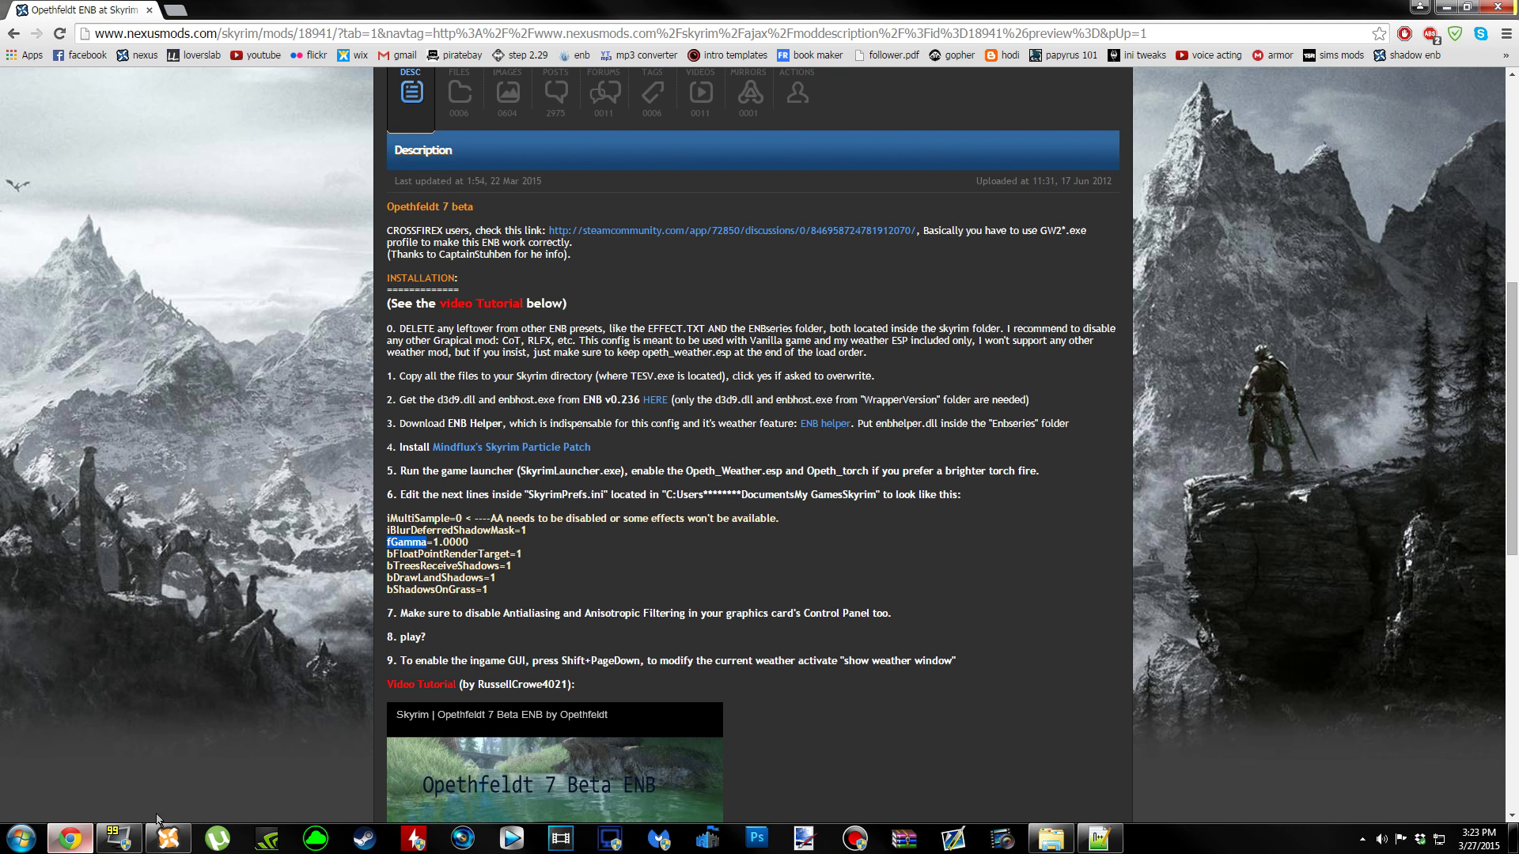
double_click(460, 553)
key("ctrl+c")
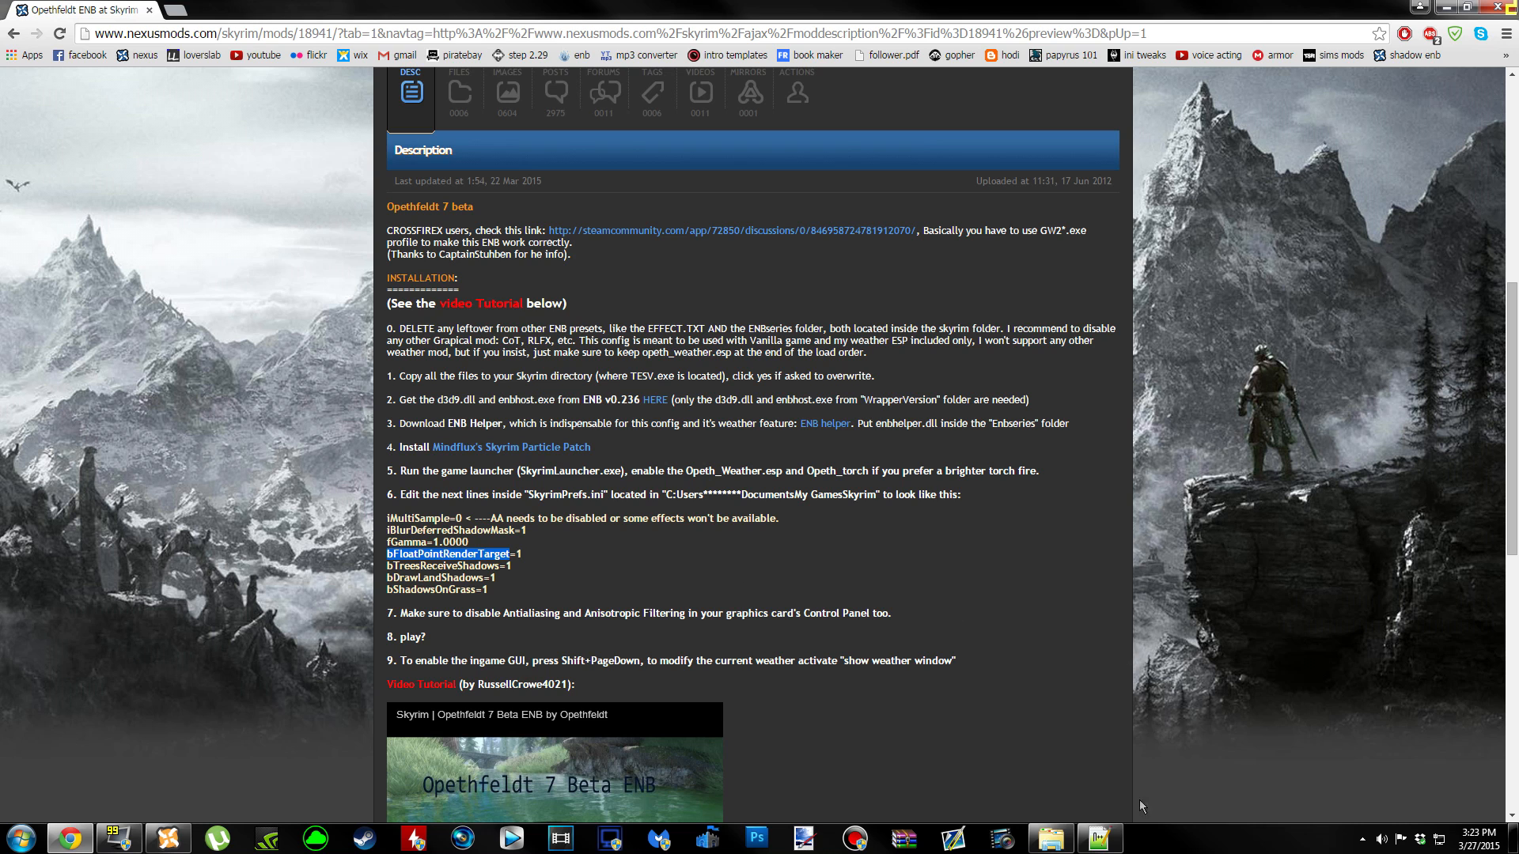
left_click(1099, 837)
key("ctrl+f")
key("ctrl+v")
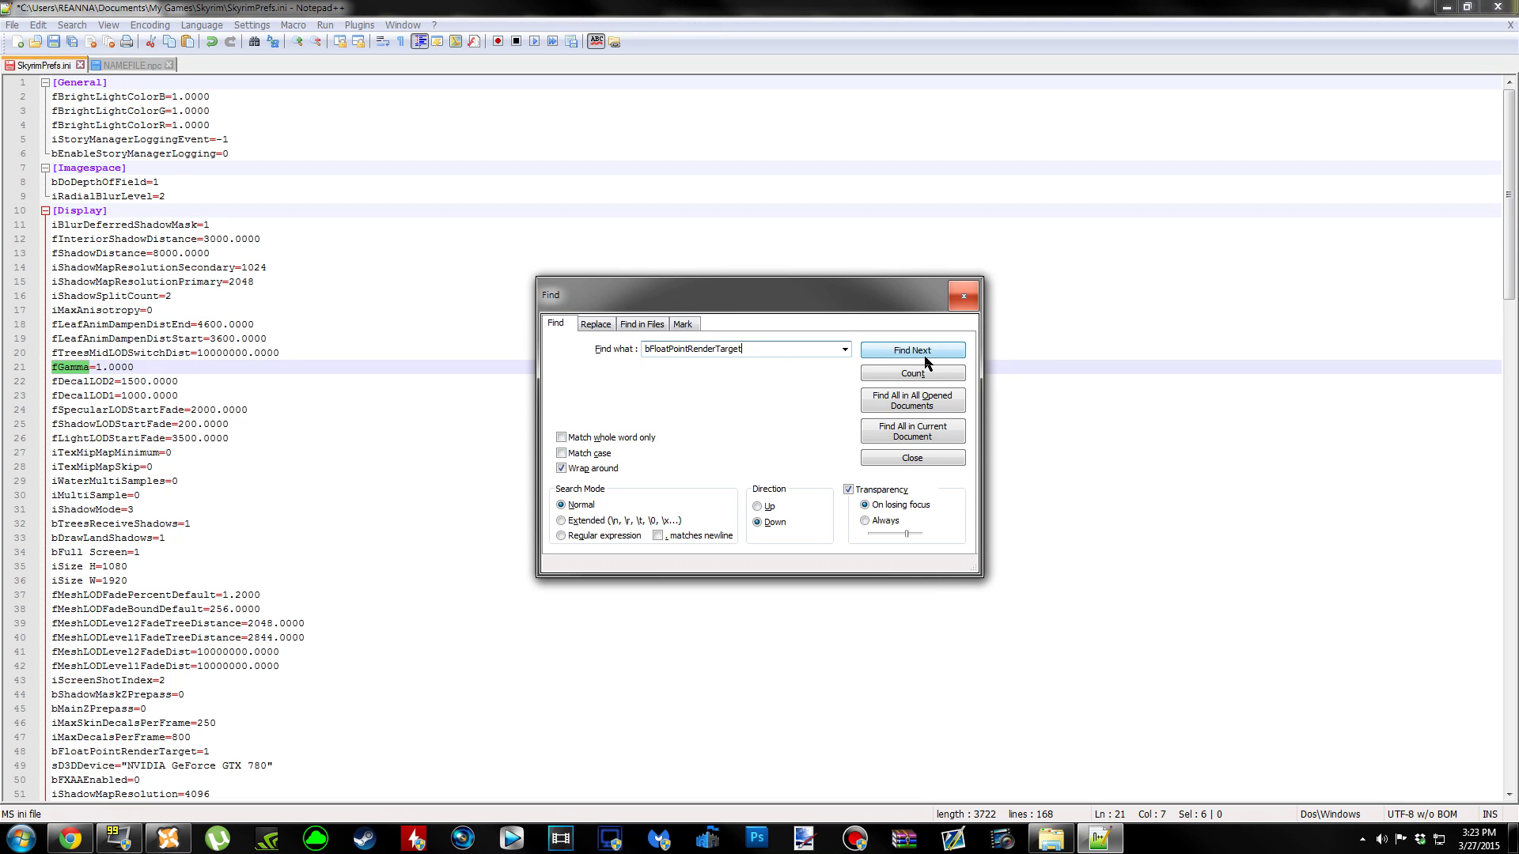
left_click(926, 356)
left_click(964, 296)
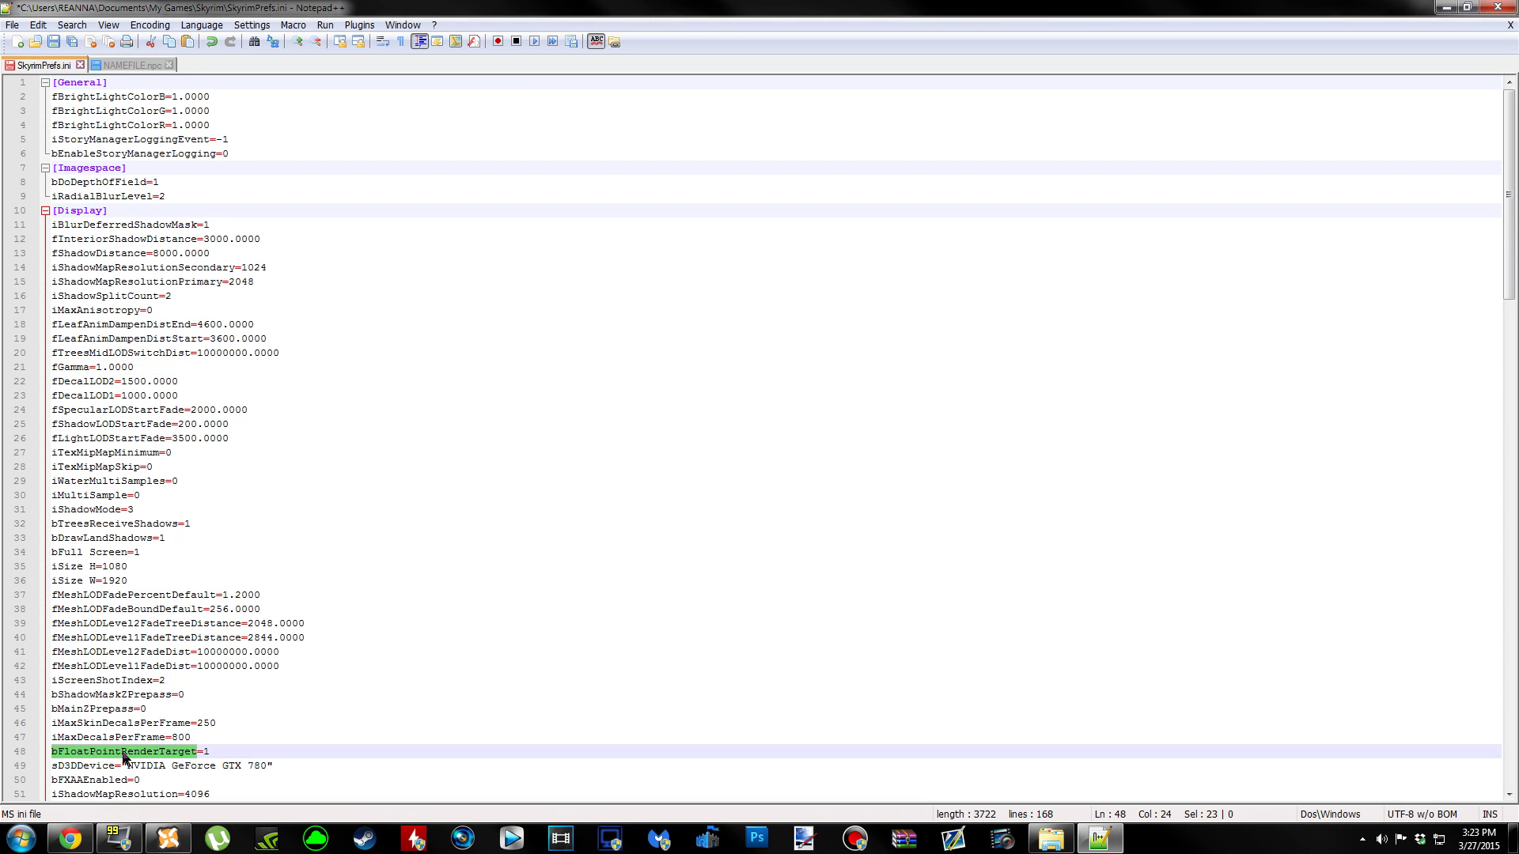
Copy the bTreesReceiveShadows setting name from the mod page in Chrome and find it in SkyrimPrefs.ini in Notepad++.
left_click(69, 840)
double_click(417, 567)
key("ctrl+c")
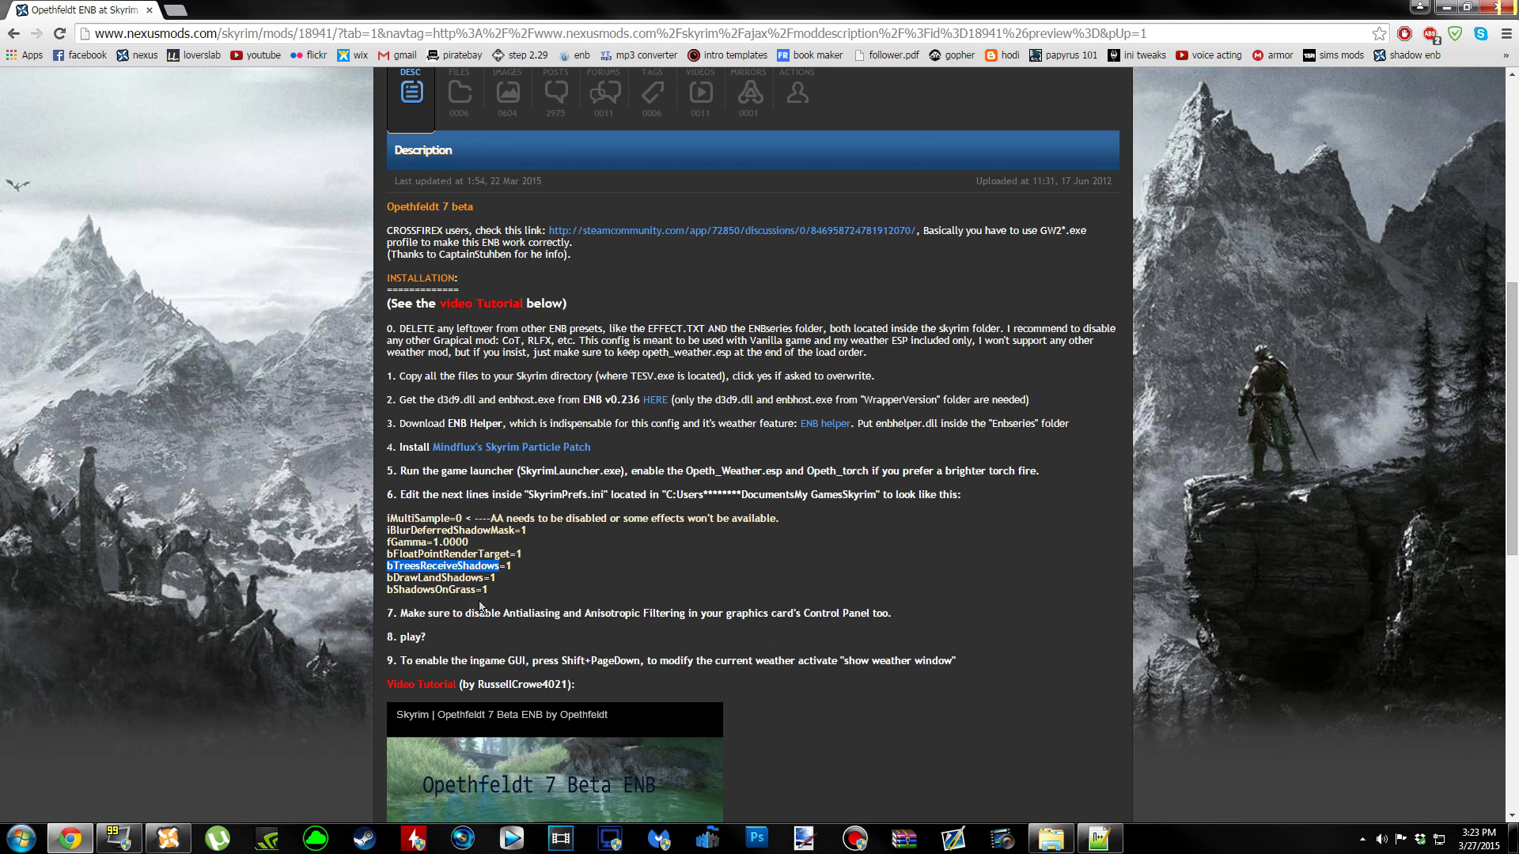
left_click(1099, 839)
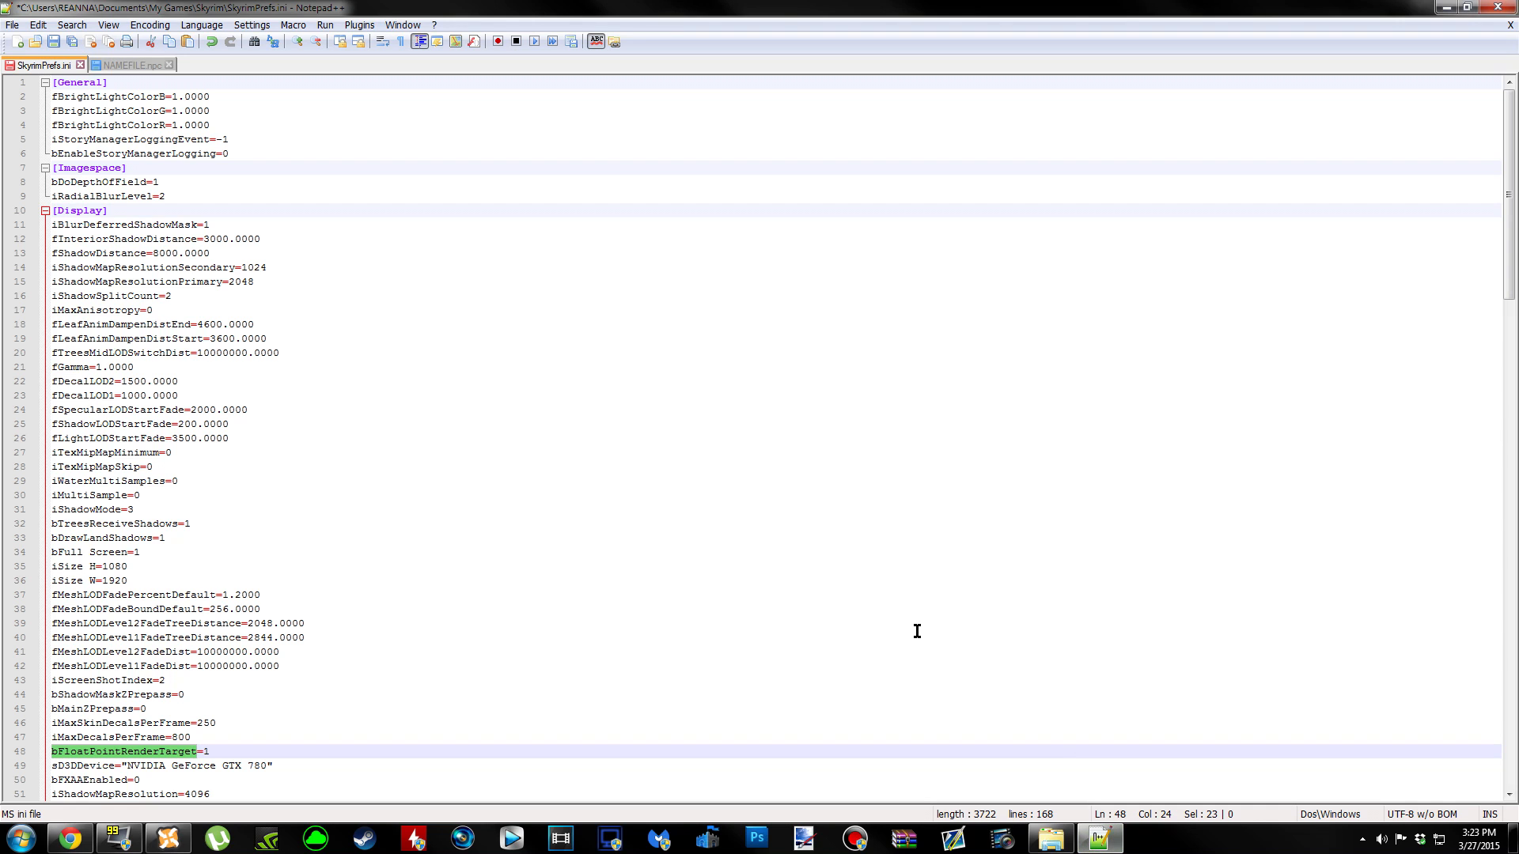
key("ctrl+f")
key("ctrl+v")
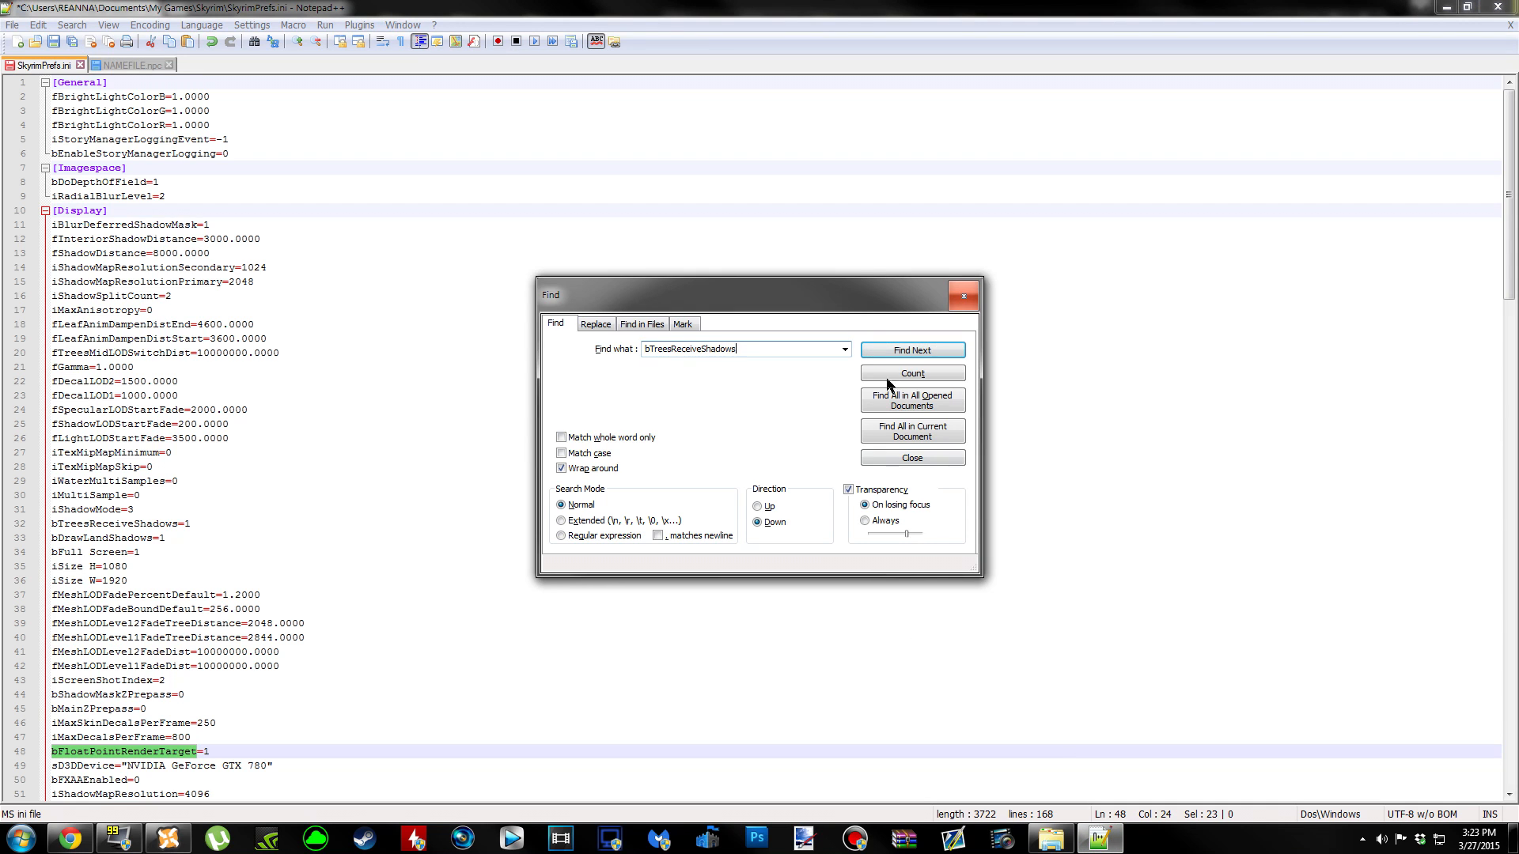
left_click(930, 351)
left_click(963, 297)
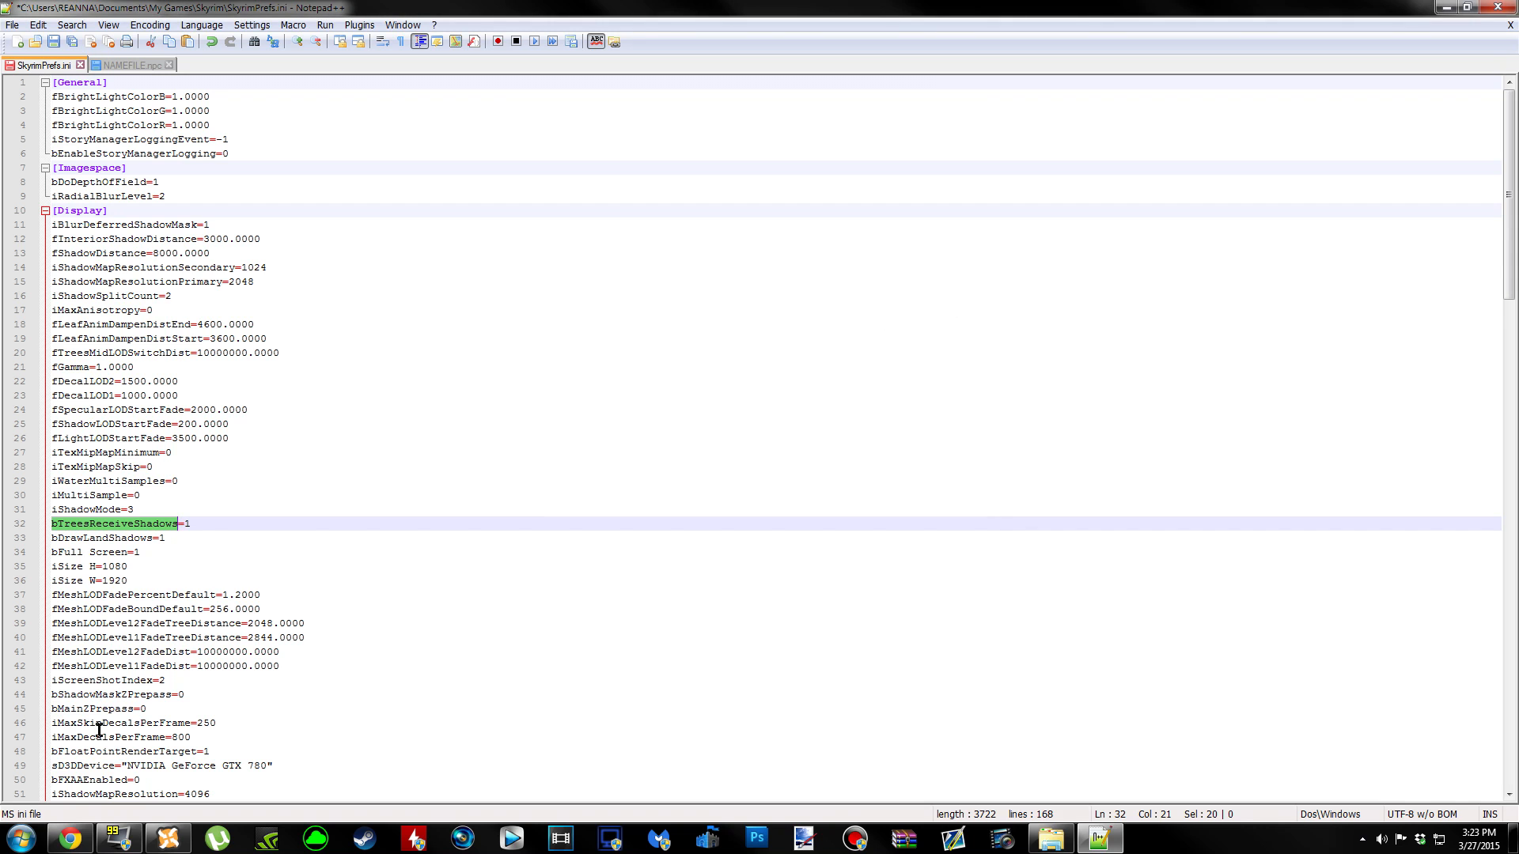
Copy the bDrawLandShadows setting name from the mod page in Chrome and find it in SkyrimPrefs.ini in Notepad++.
left_click(69, 838)
left_click(443, 579)
double_click(443, 578)
key("ctrl+c")
left_click(1099, 838)
key("ctrl+f")
key("ctrl+v")
left_click(899, 353)
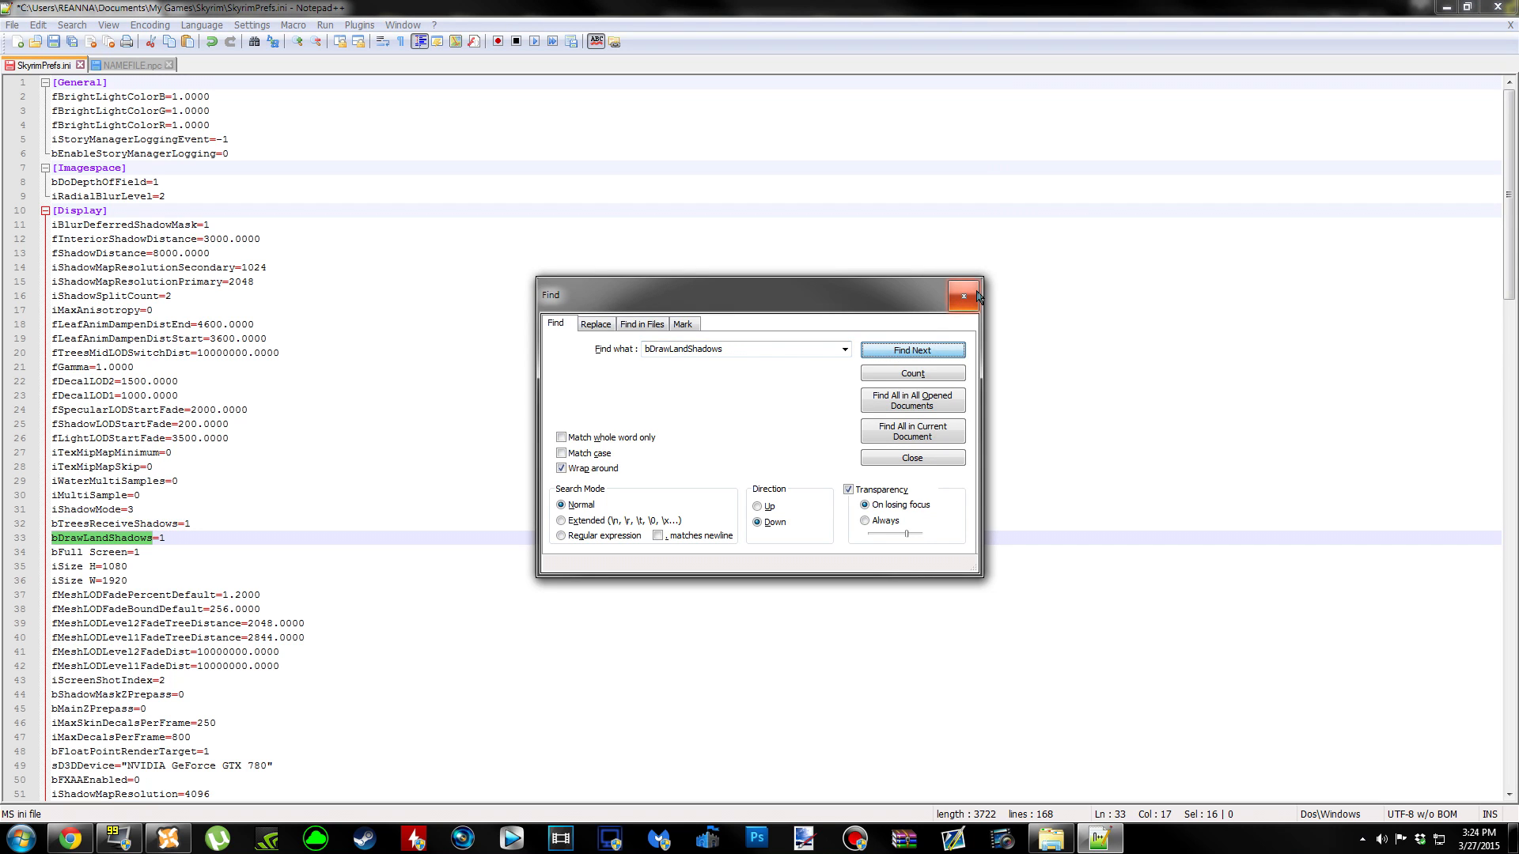
left_click(971, 298)
Find the mod page's bShadowsOnGrass setting in SkyrimPrefs.ini in Notepad++, and return to the requirements list in Chrome.
left_click(70, 839)
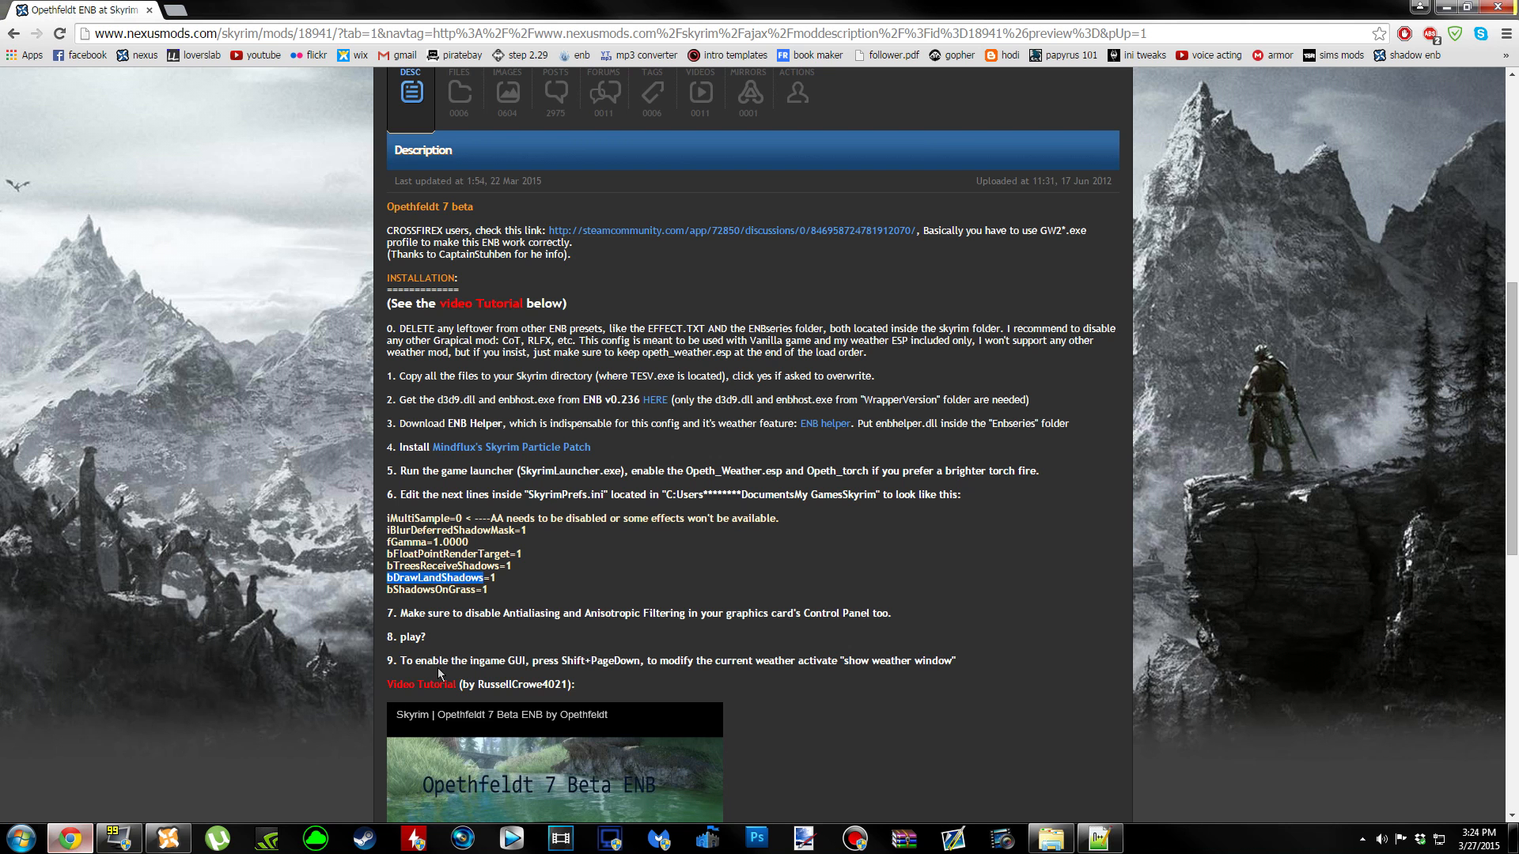
double_click(413, 590)
key("ctrl+c")
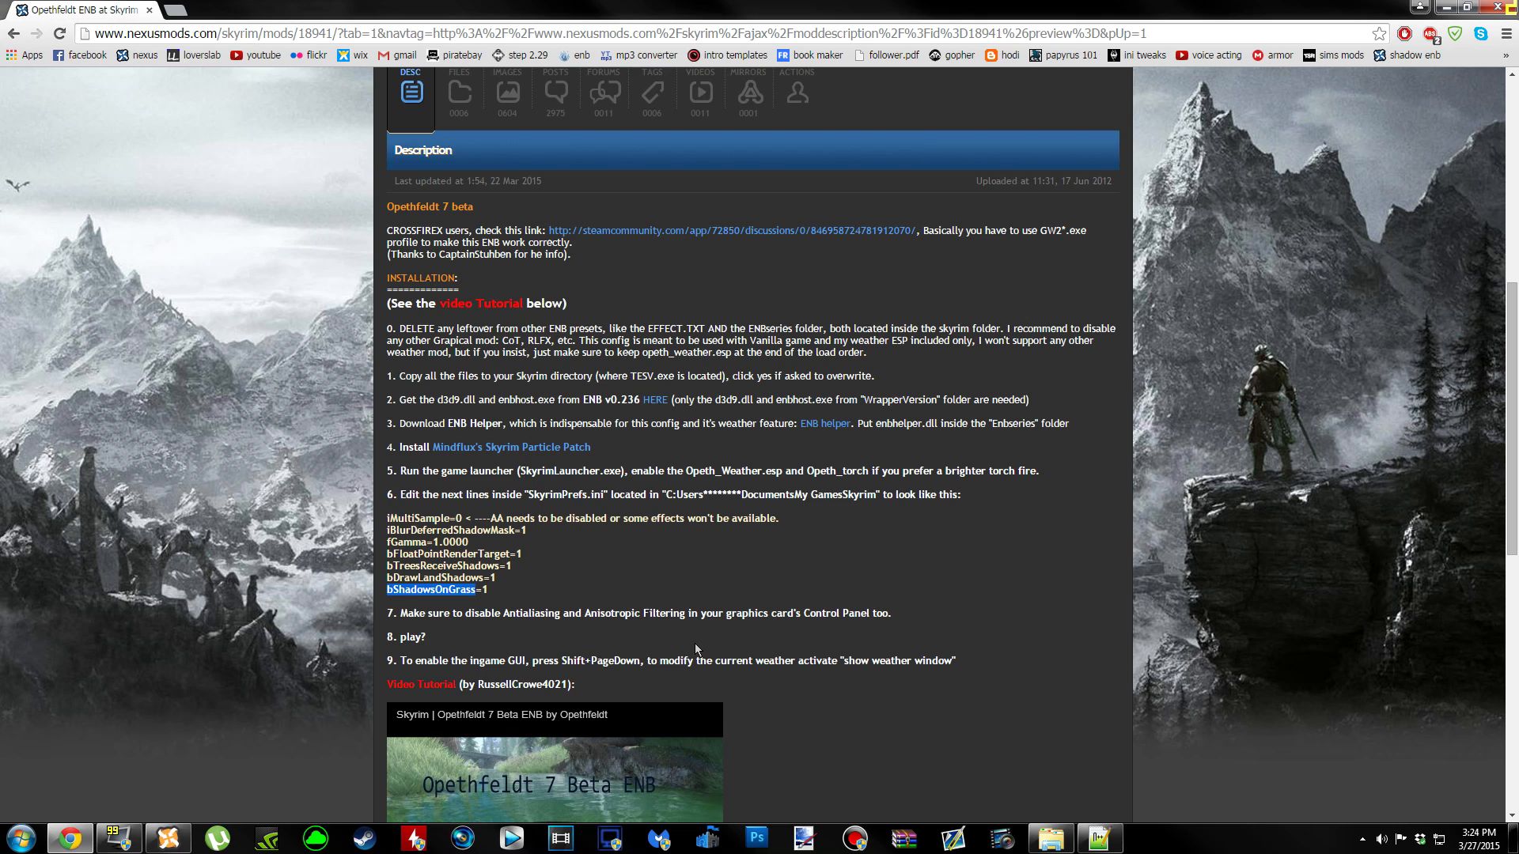
left_click(1096, 837)
key("ctrl+f")
key("ctrl+v")
left_click(913, 351)
left_click(963, 297)
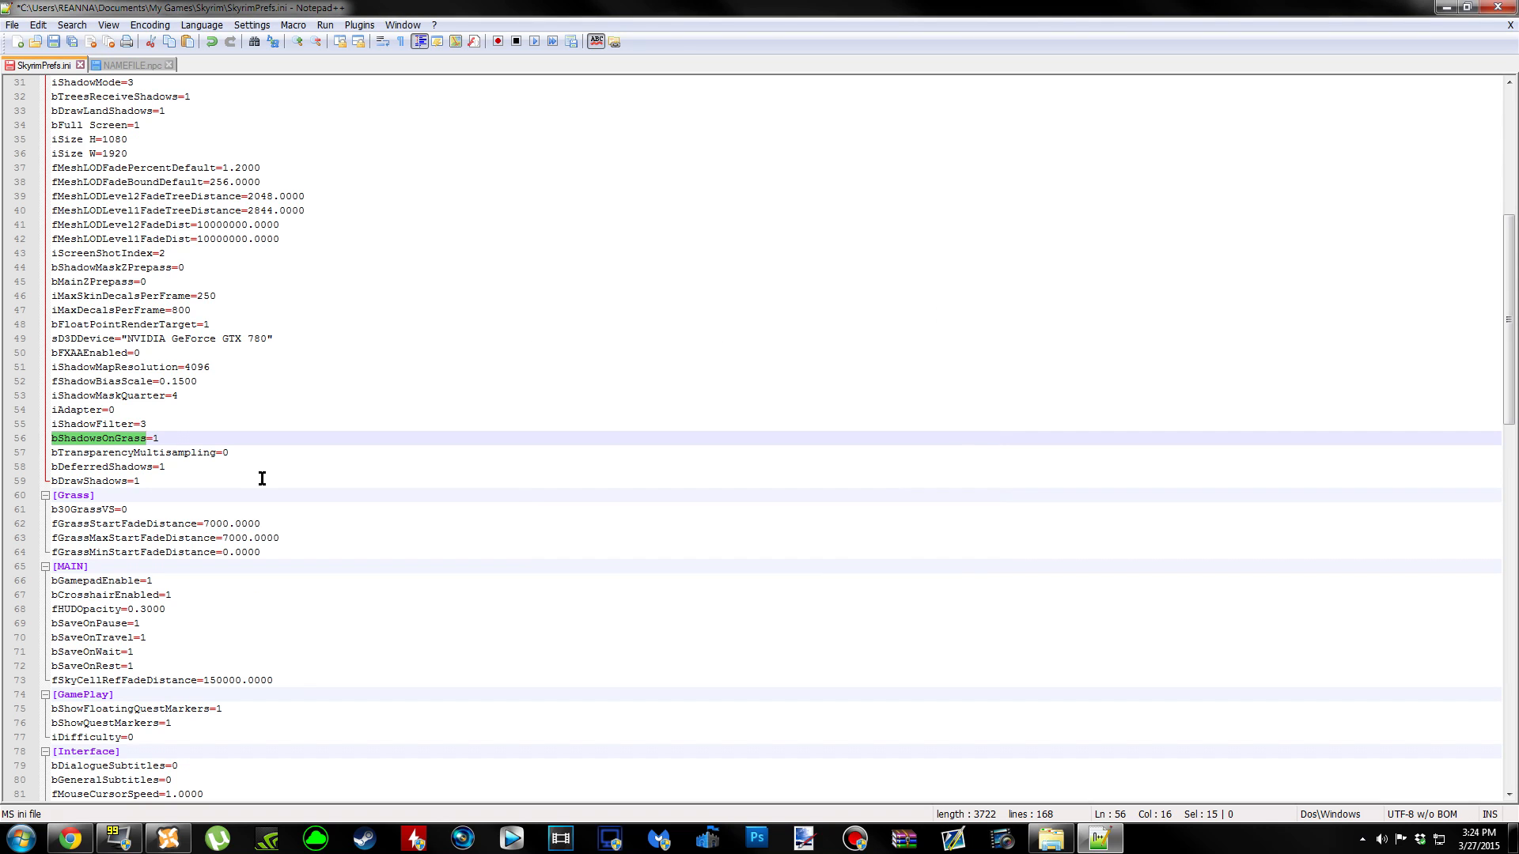
left_click(205, 439)
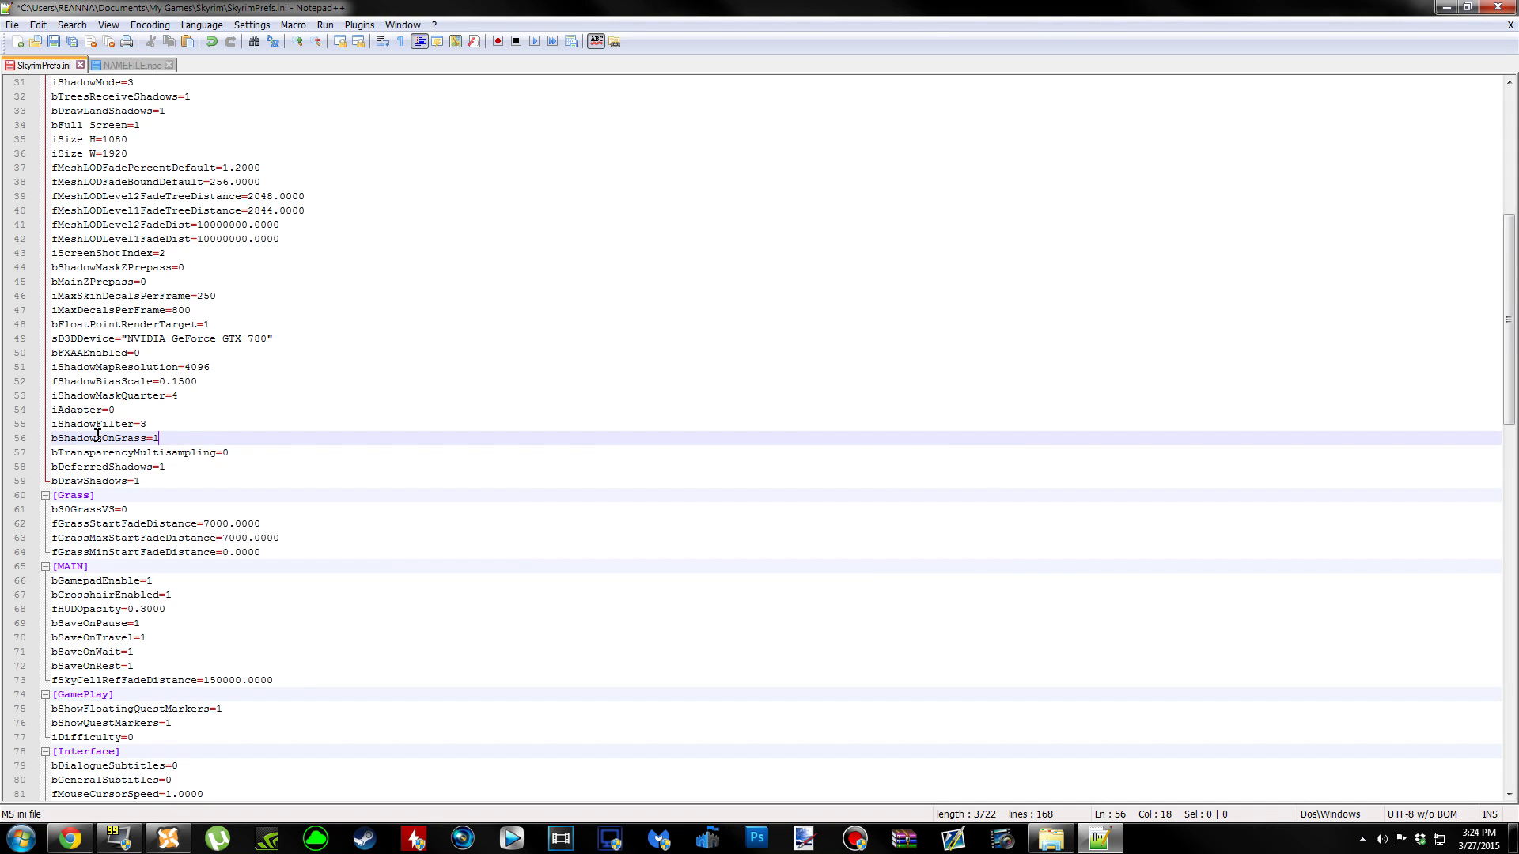
left_click(71, 839)
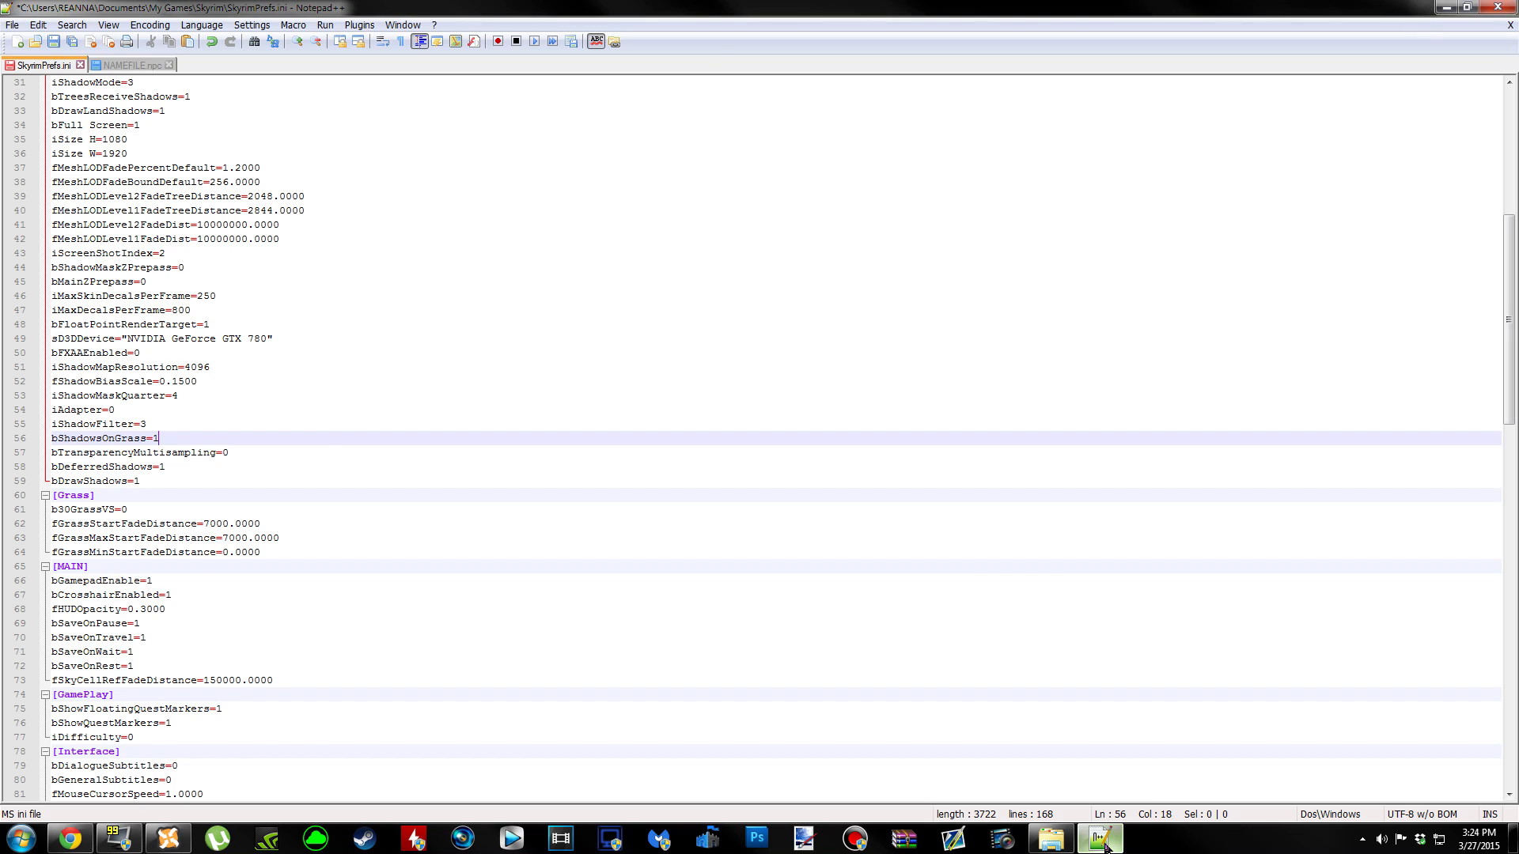
Save SkyrimPrefs.ini, exit Notepad++, and close the My Games Skyrim folder window.
left_click(1099, 839)
left_click(12, 26)
left_click(79, 110)
left_click(1501, 7)
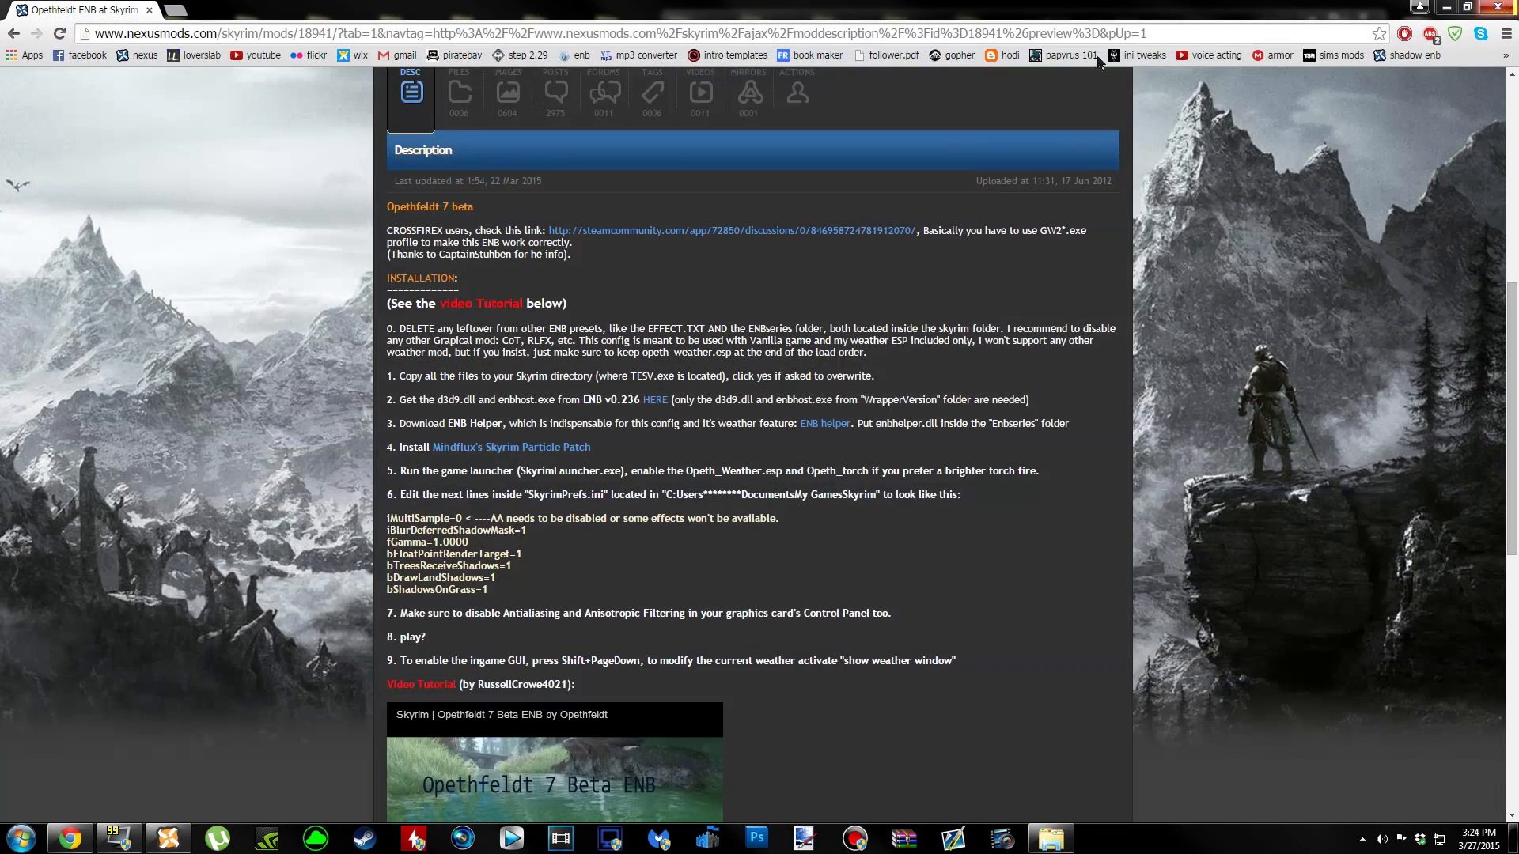
left_click(1057, 831)
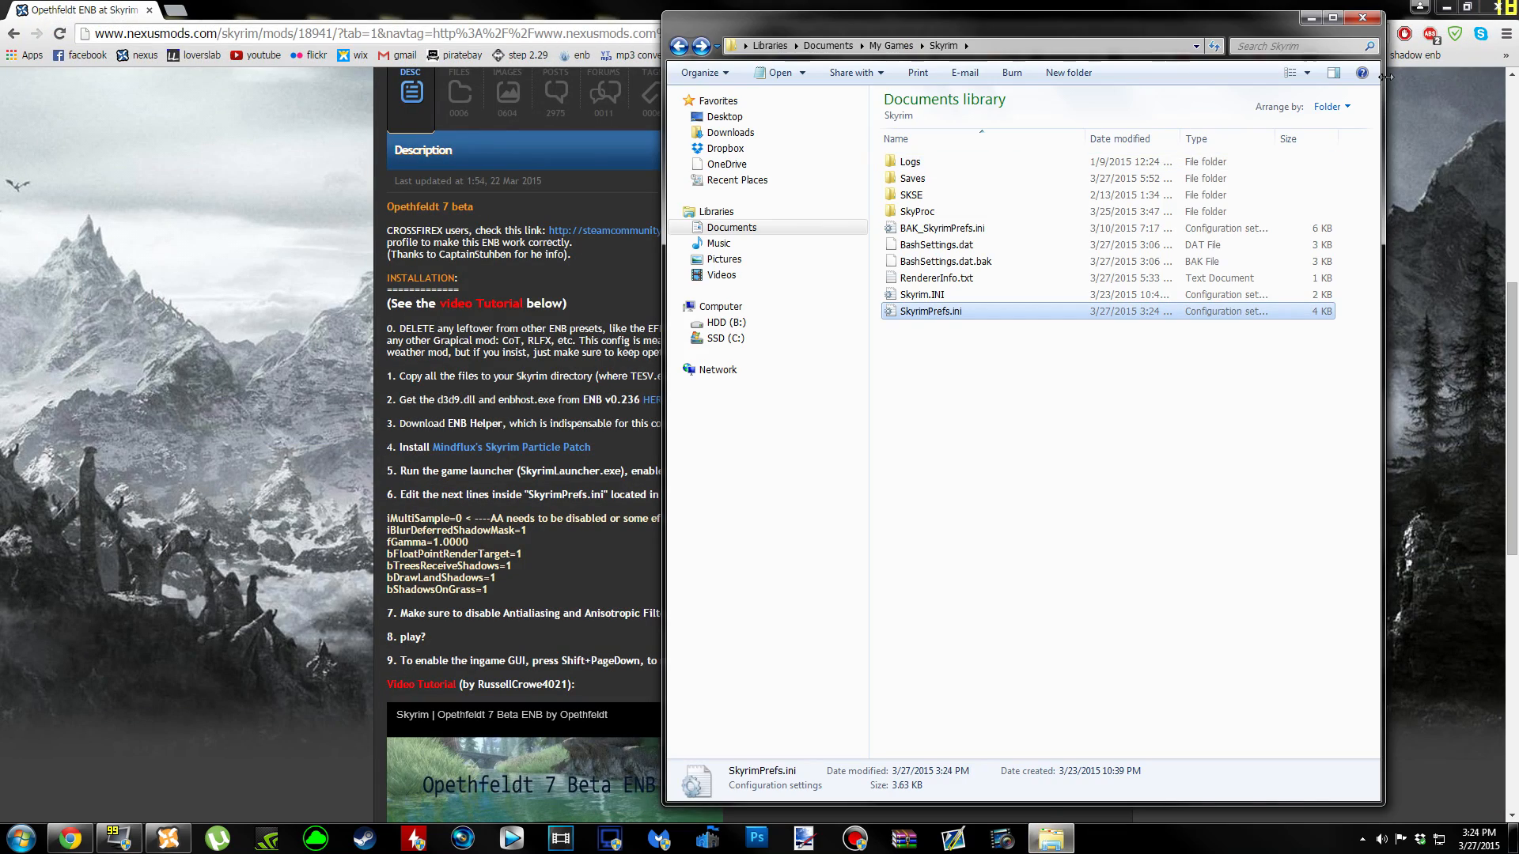
left_click(1363, 17)
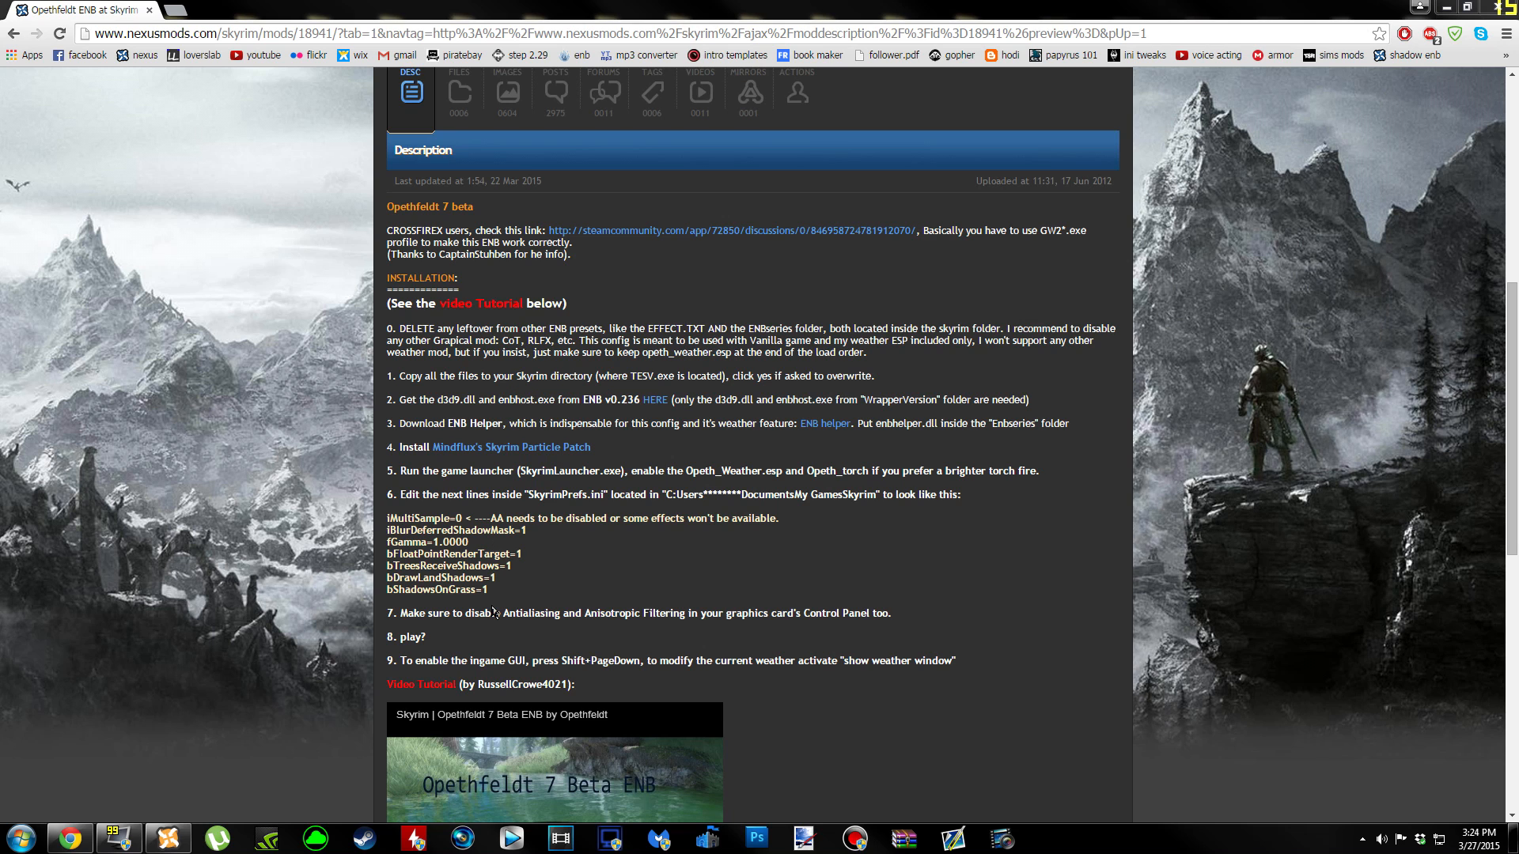
Open the Skyrim game folder from Nexus Mod Manager and open its enblocal.ini in Notepad++.
left_click(168, 839)
left_click(158, 41)
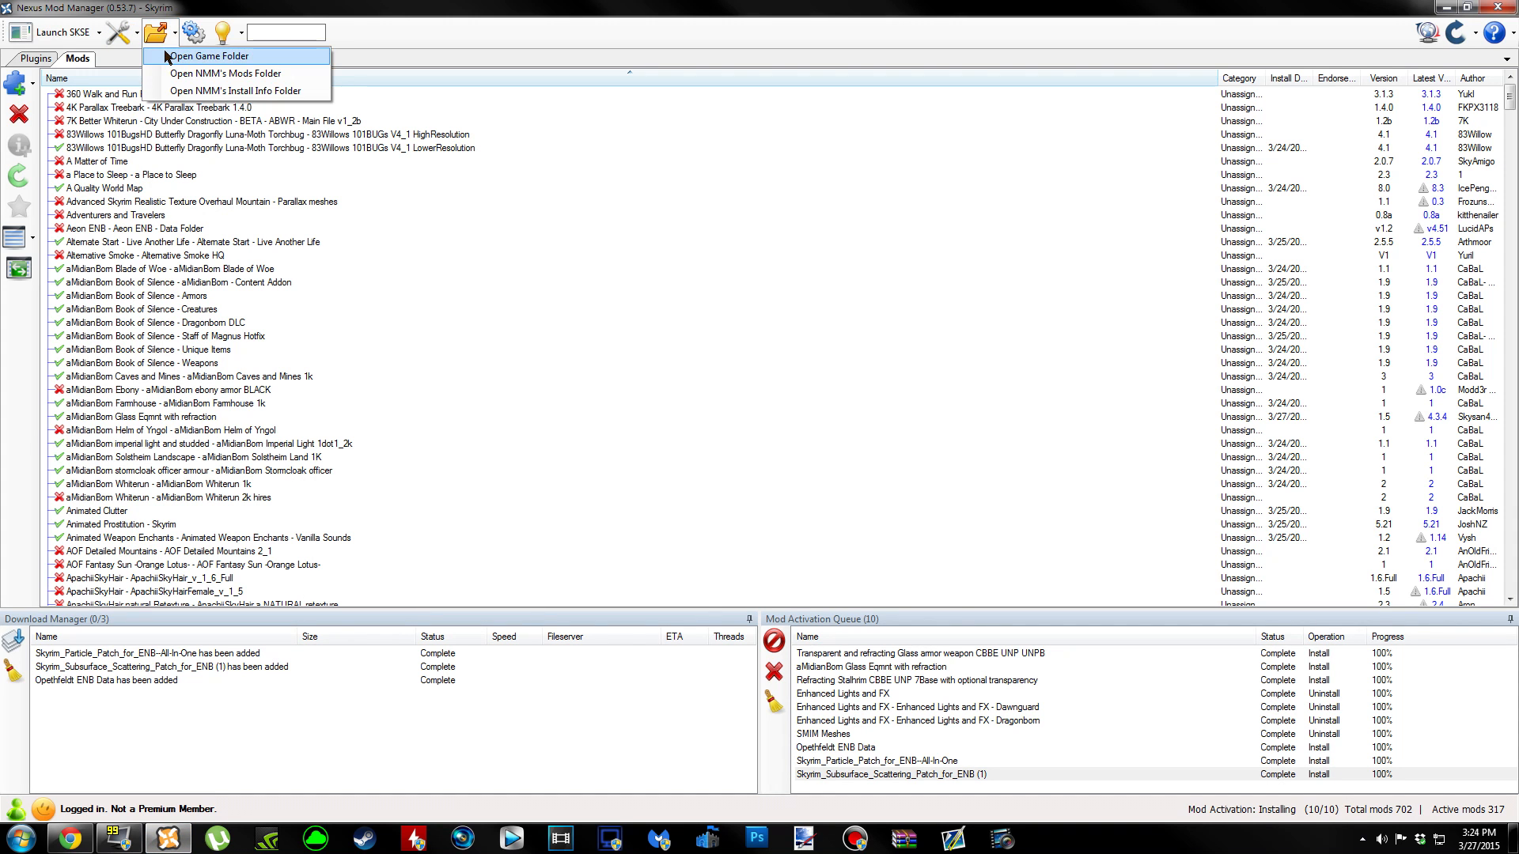
left_click(182, 49)
scroll(1096, 687, "down", 3)
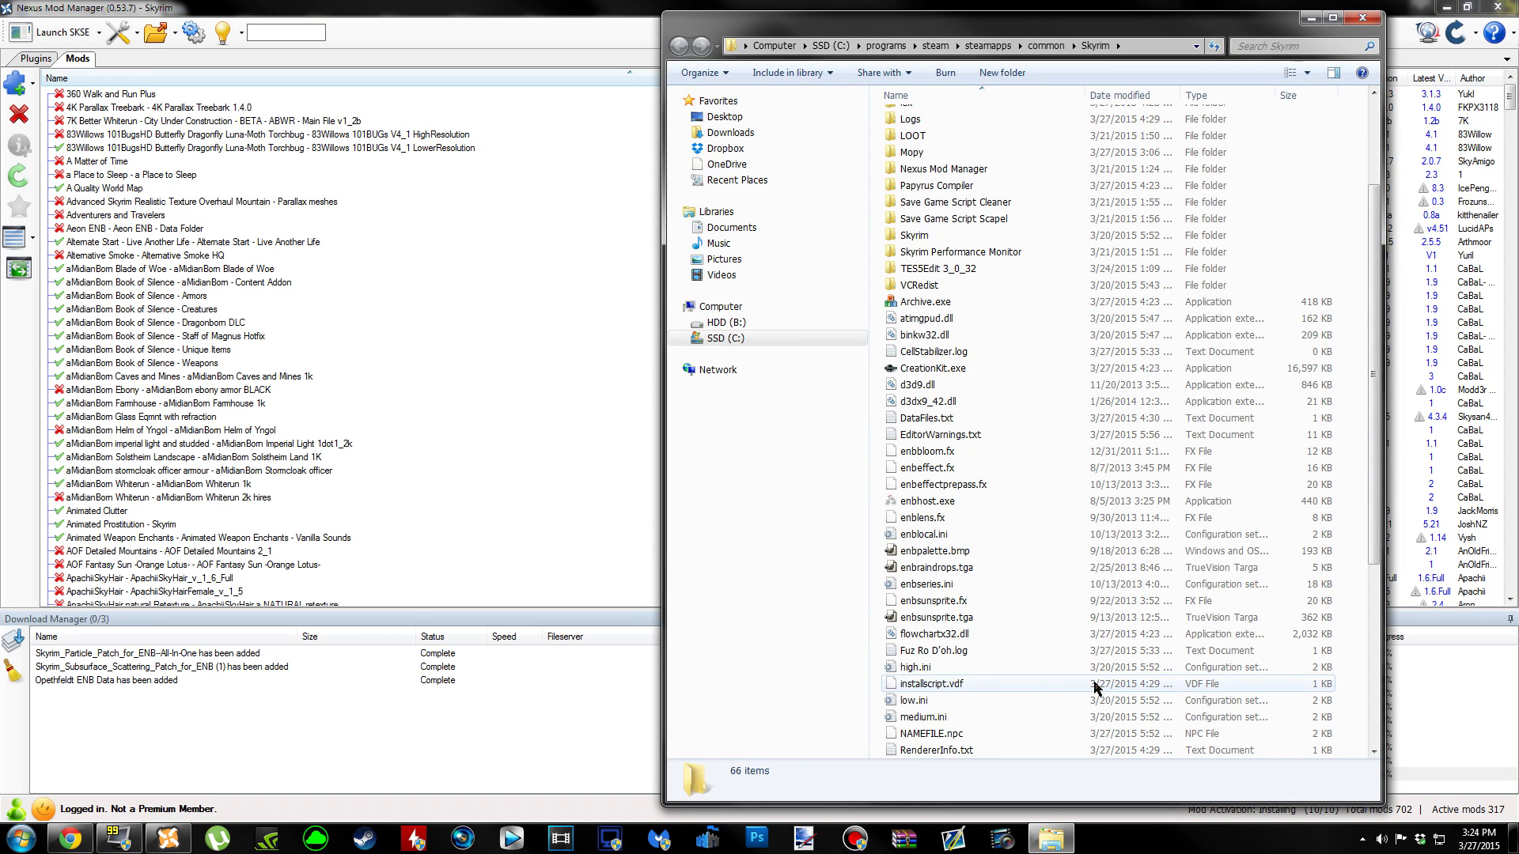
left_click(928, 538)
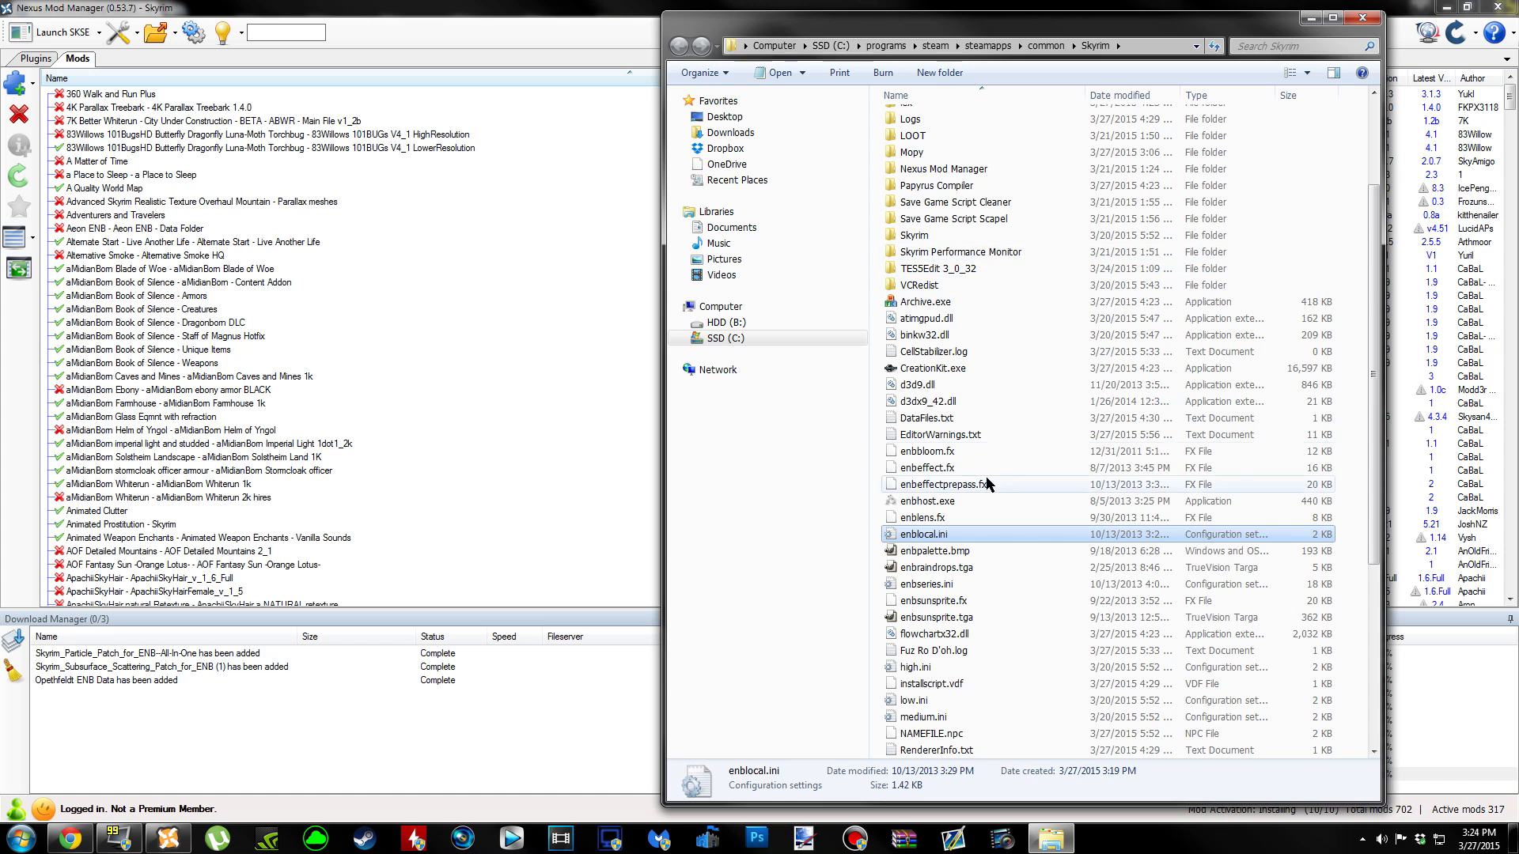
scroll(950, 222, "up", 3)
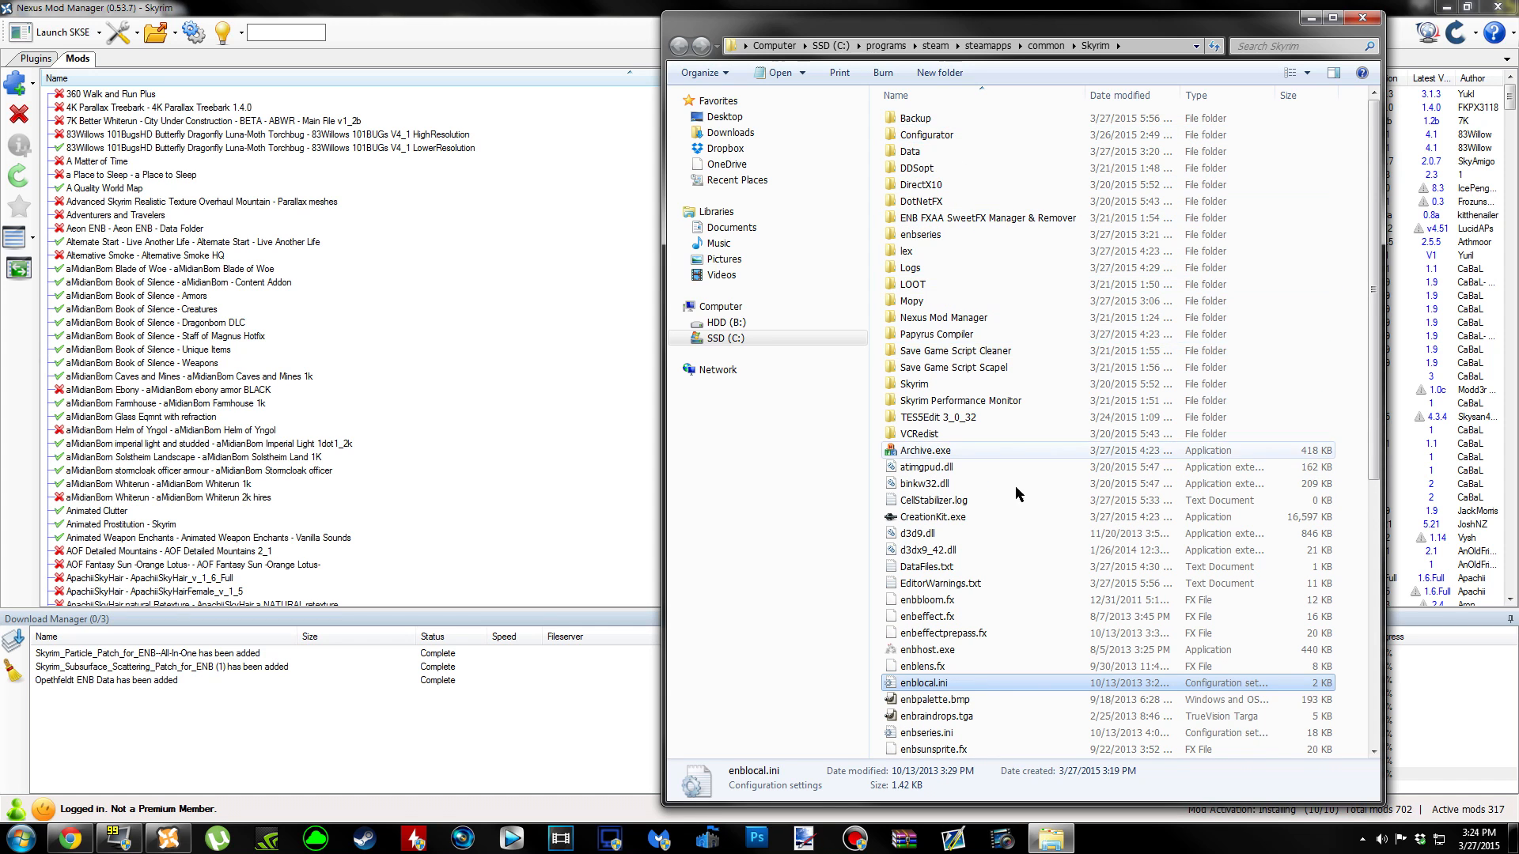
scroll(925, 491, "down", 3)
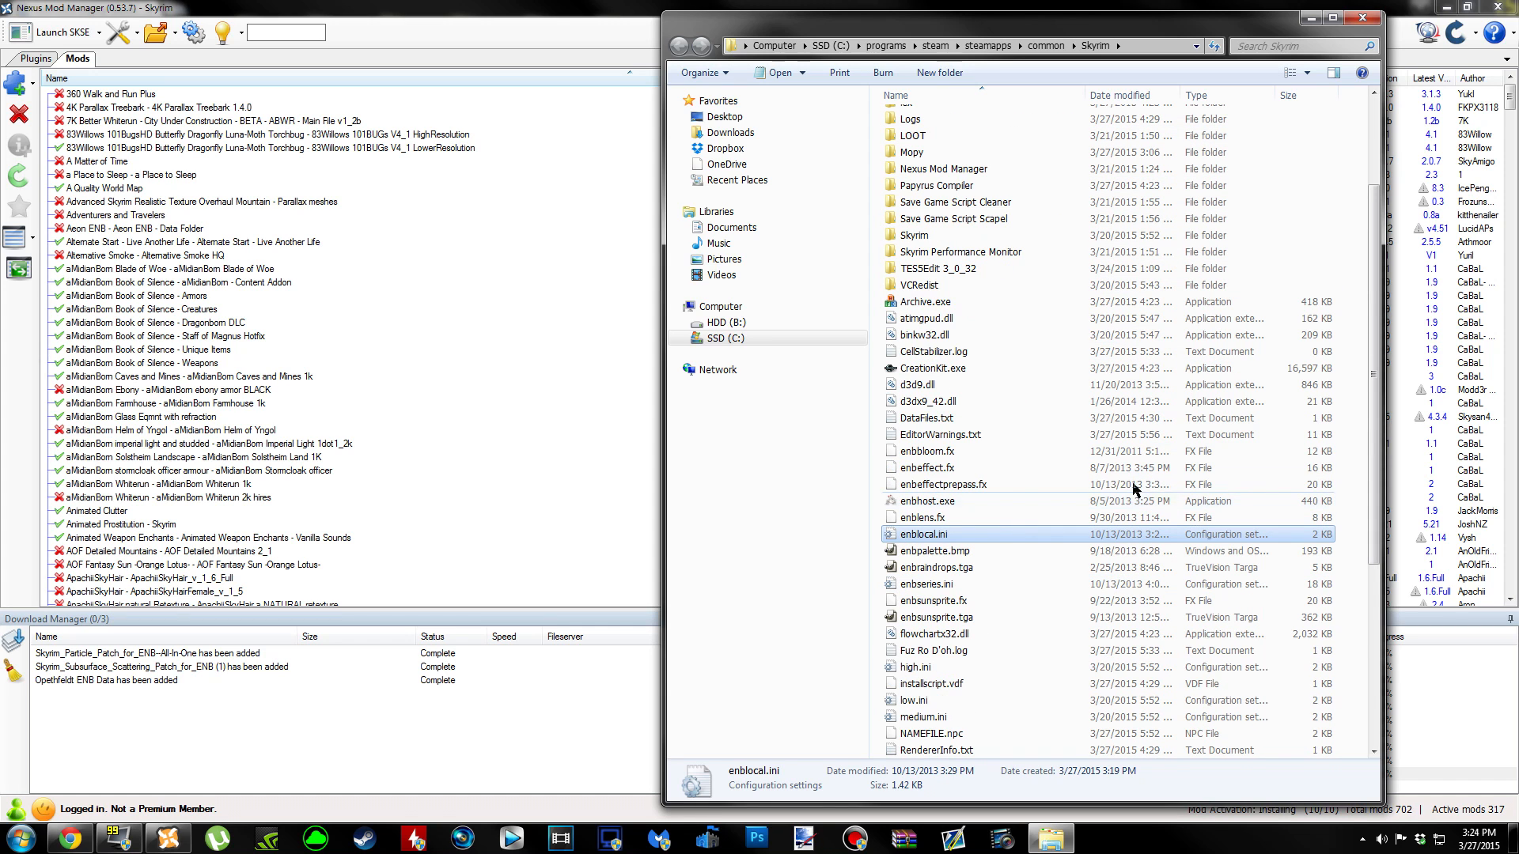
right_click(953, 538)
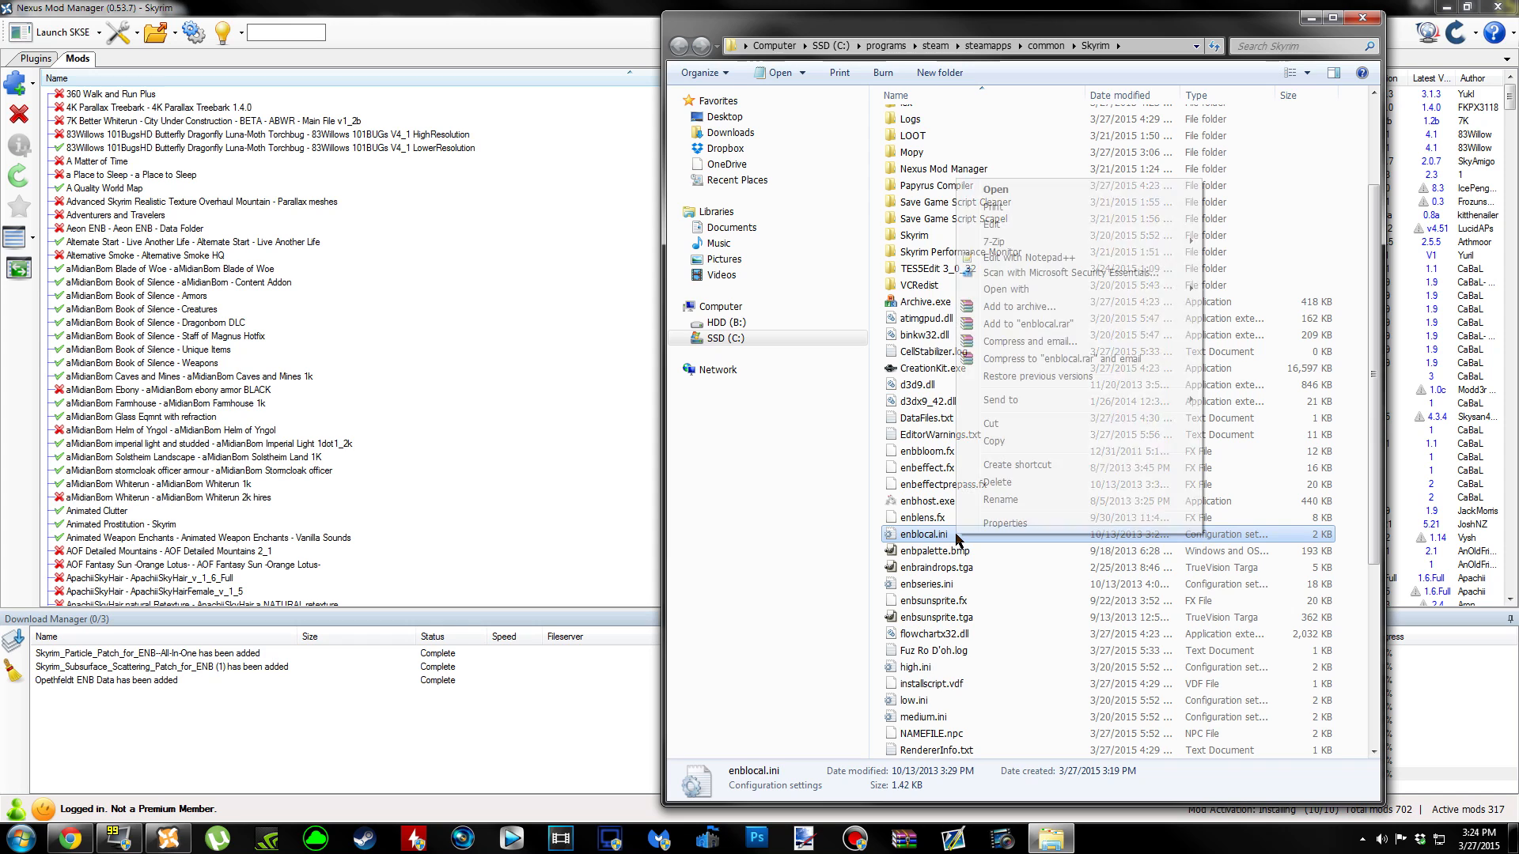
left_click(1017, 257)
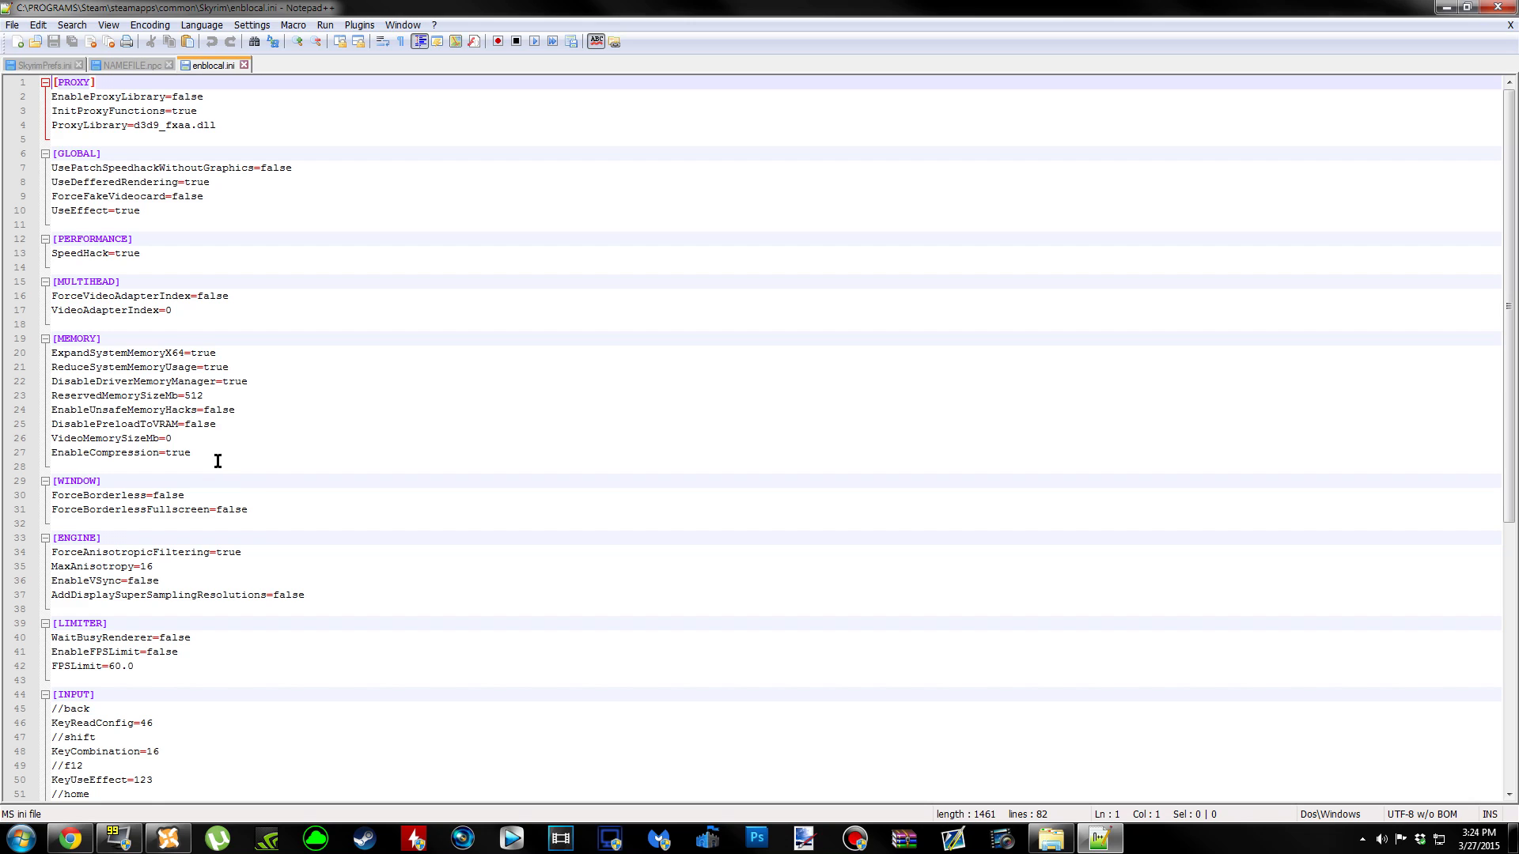
Set VideoMemorySizeMb to 3072 in the MEMORY section and check the ReservedMemorySizeMb line.
left_click(213, 397)
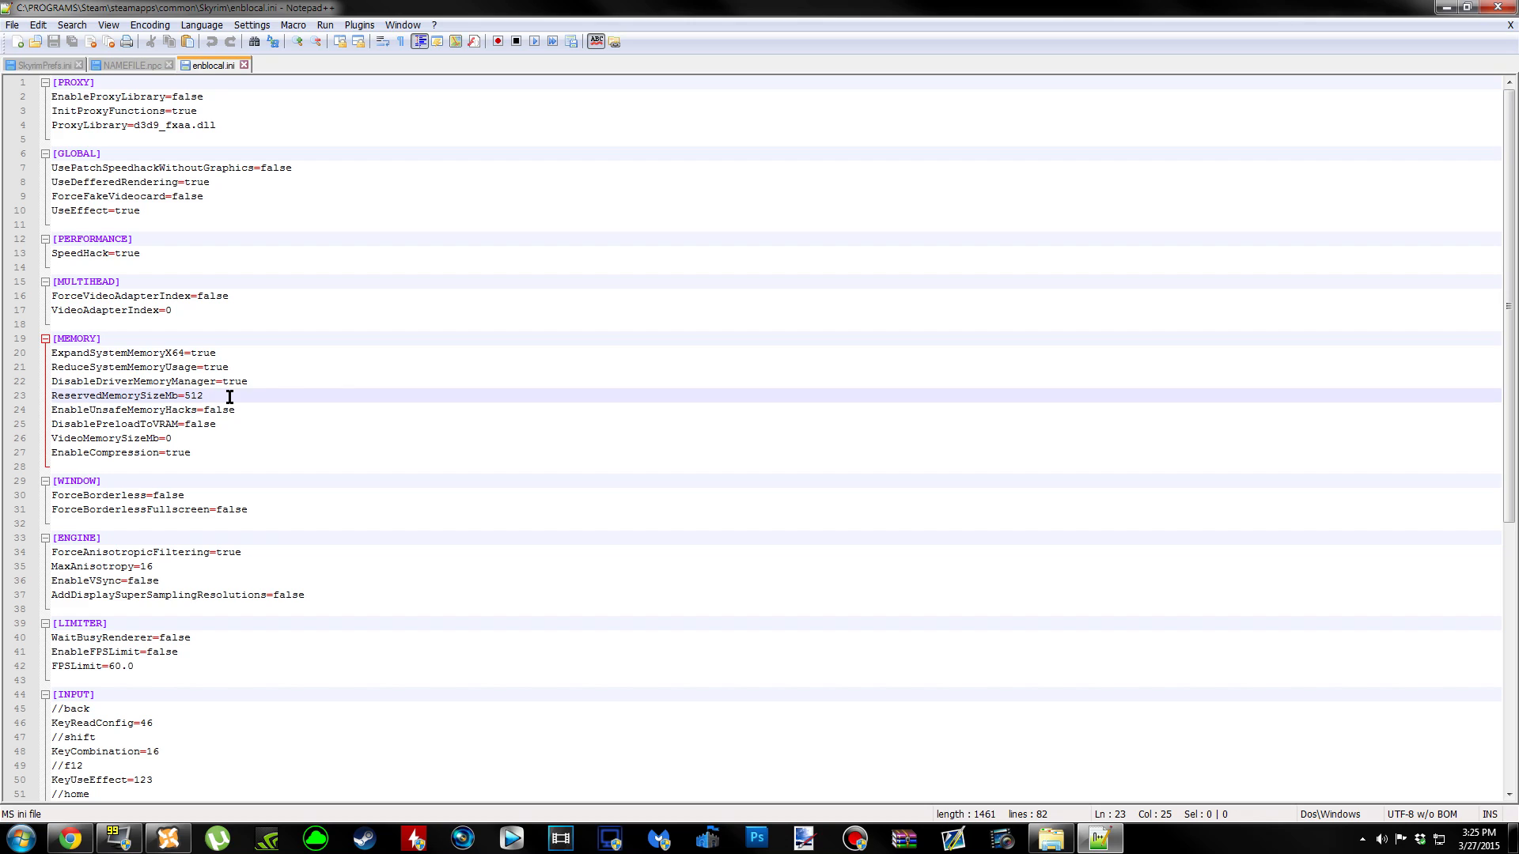
left_click(204, 440)
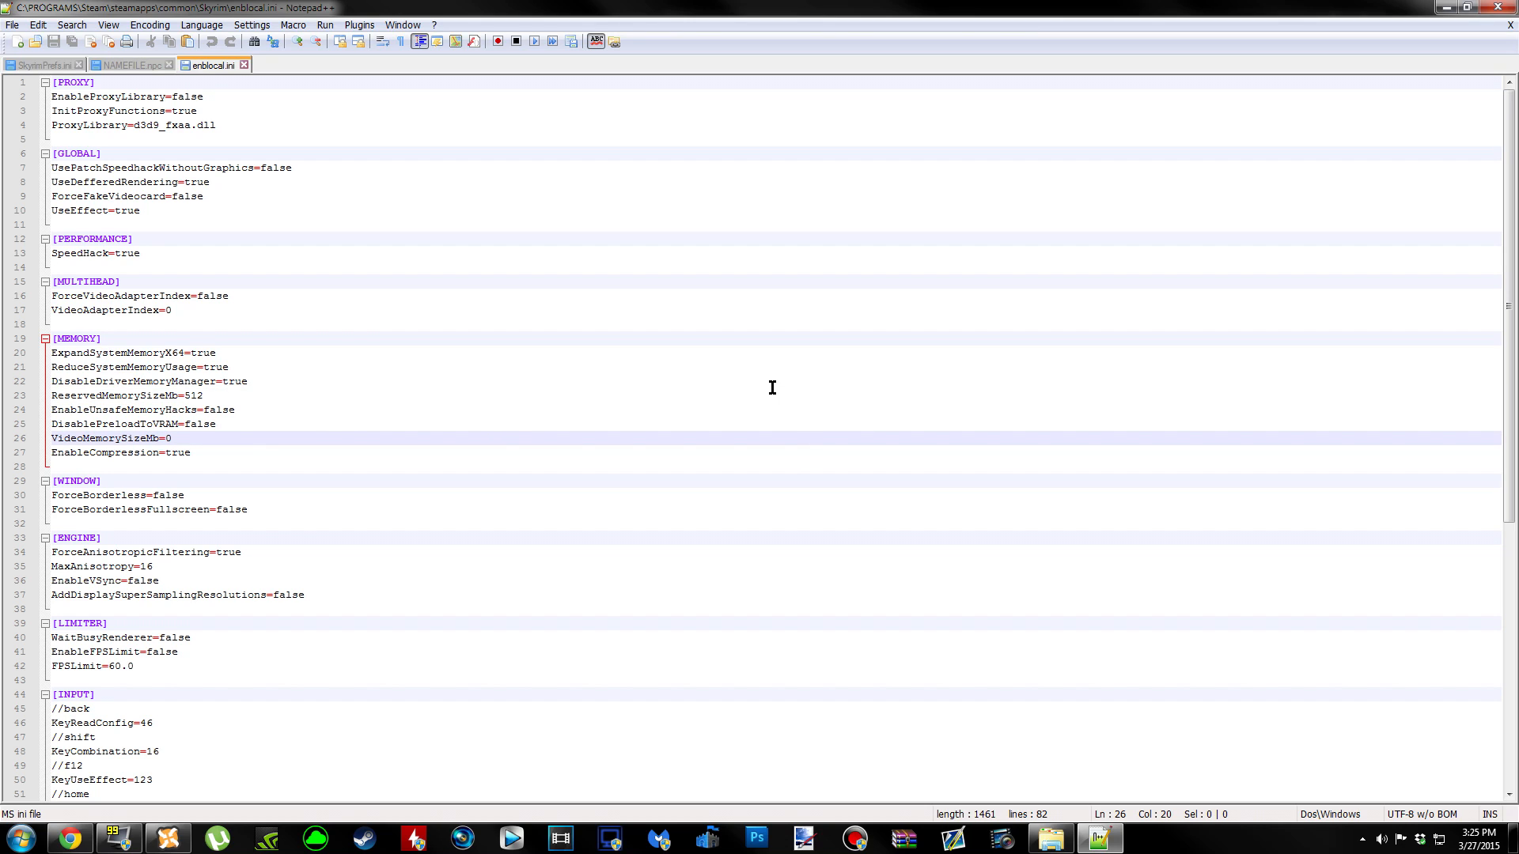
key("BackSpace")
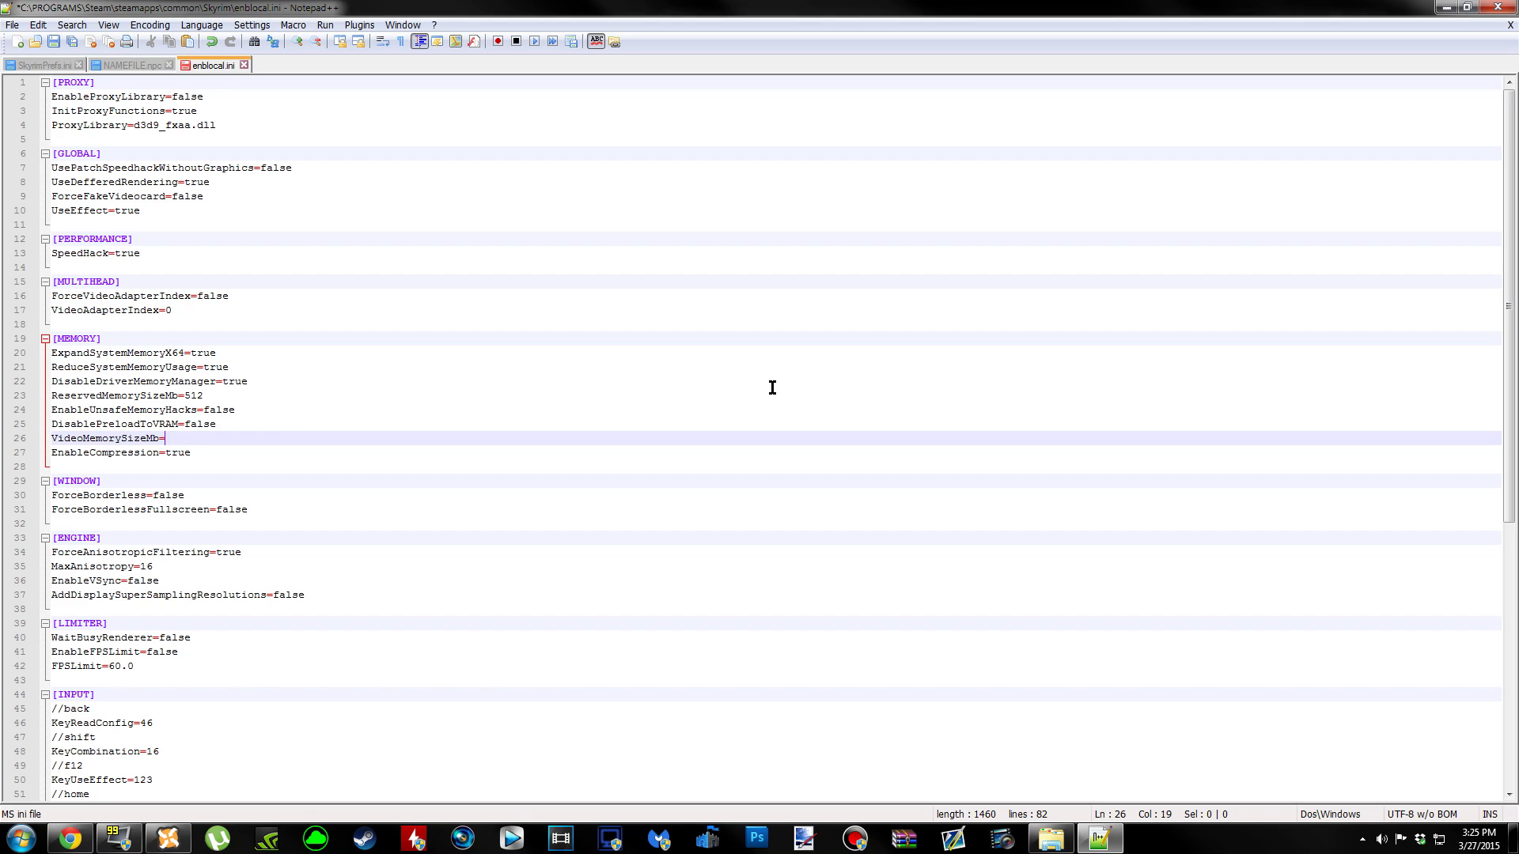
type("3072")
left_click_drag(198, 439, 51, 436)
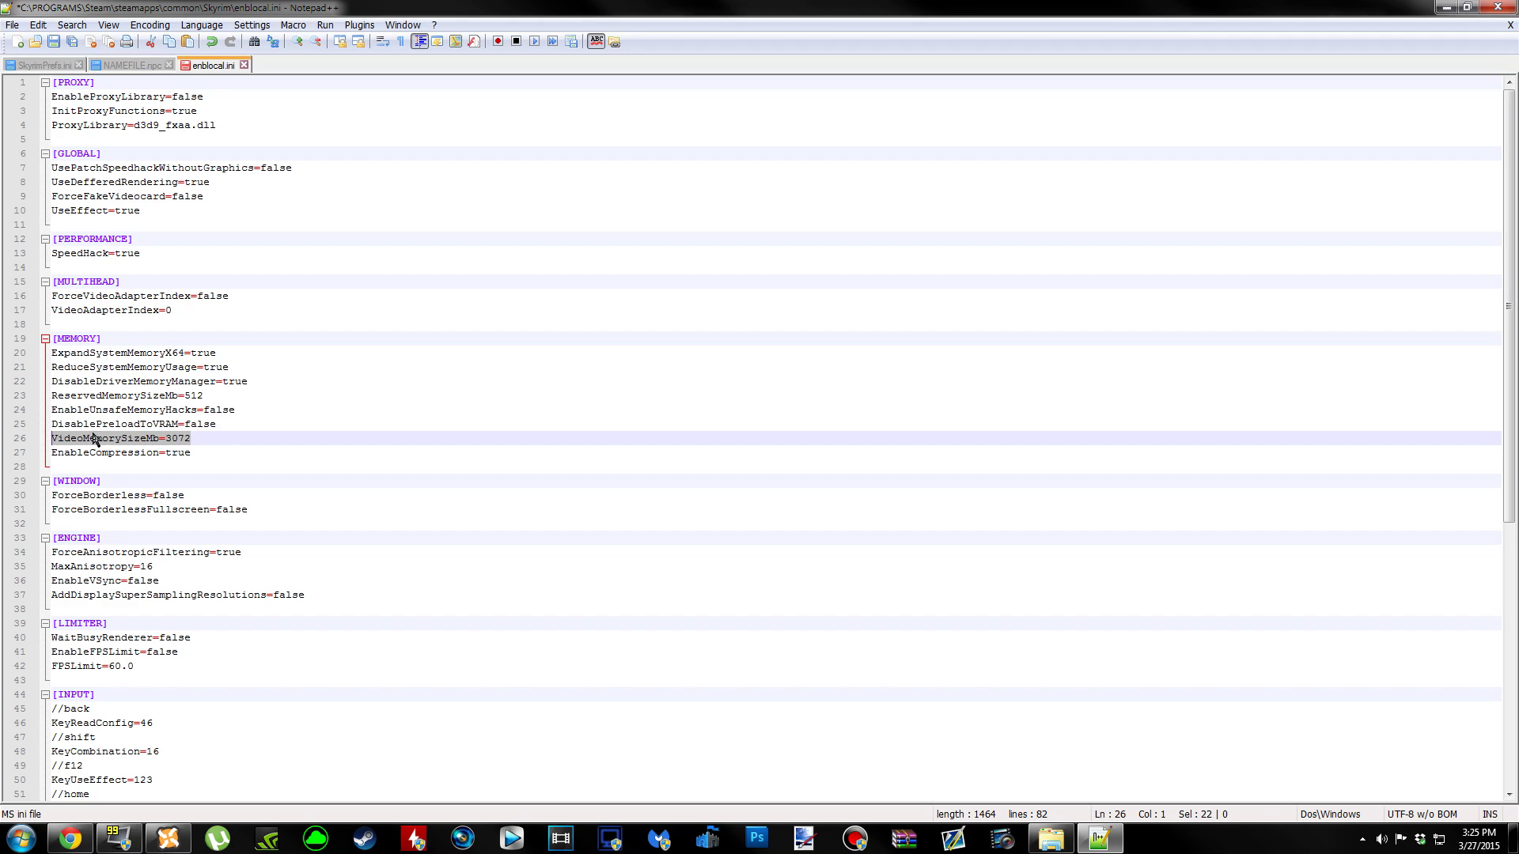
left_click(219, 439)
left_click_drag(213, 397, 57, 396)
left_click(207, 400)
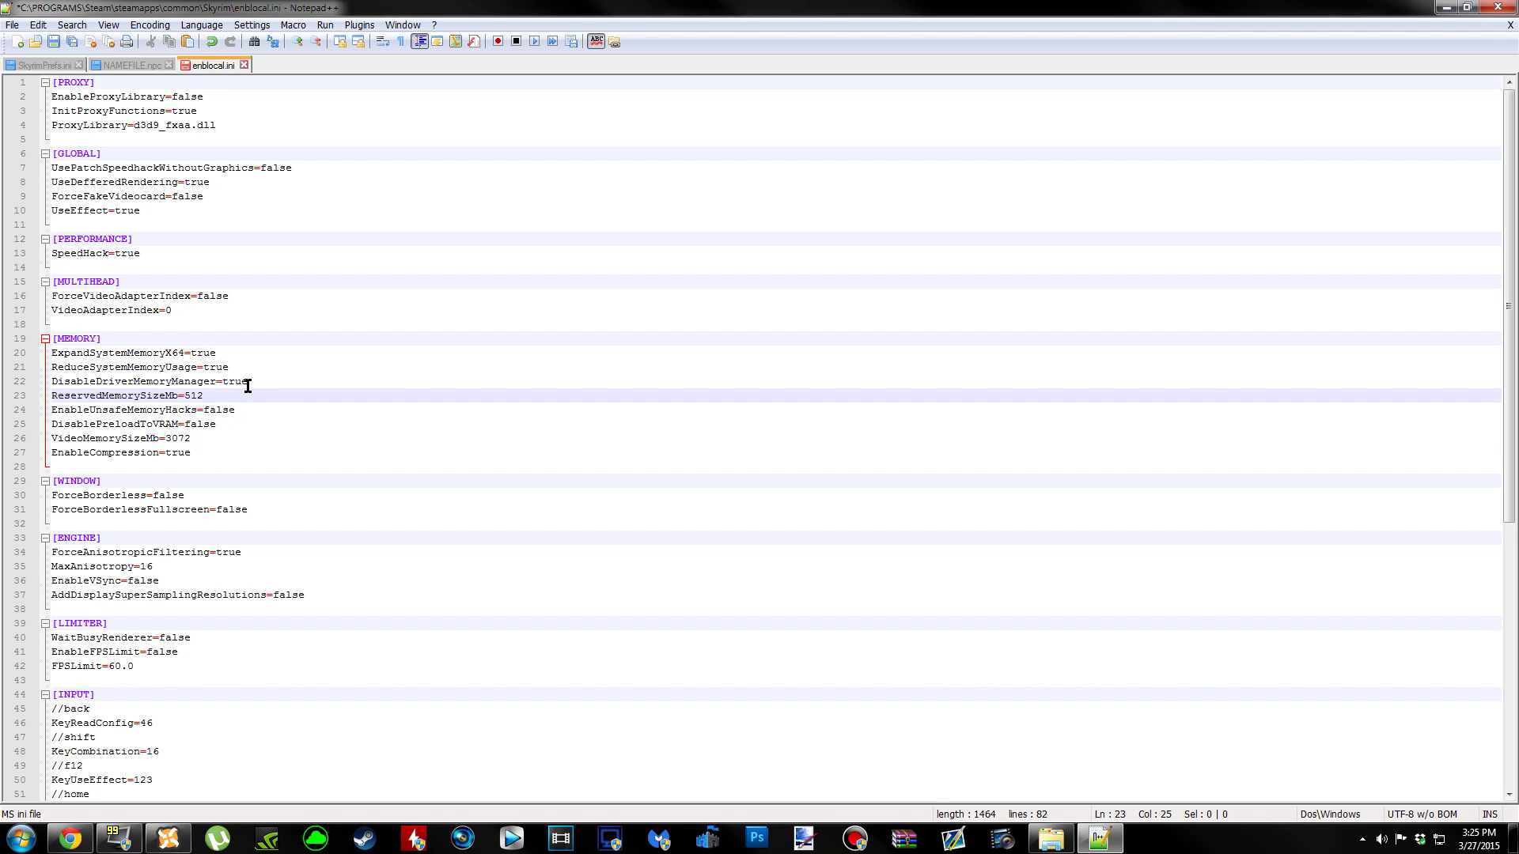
left_click(224, 440)
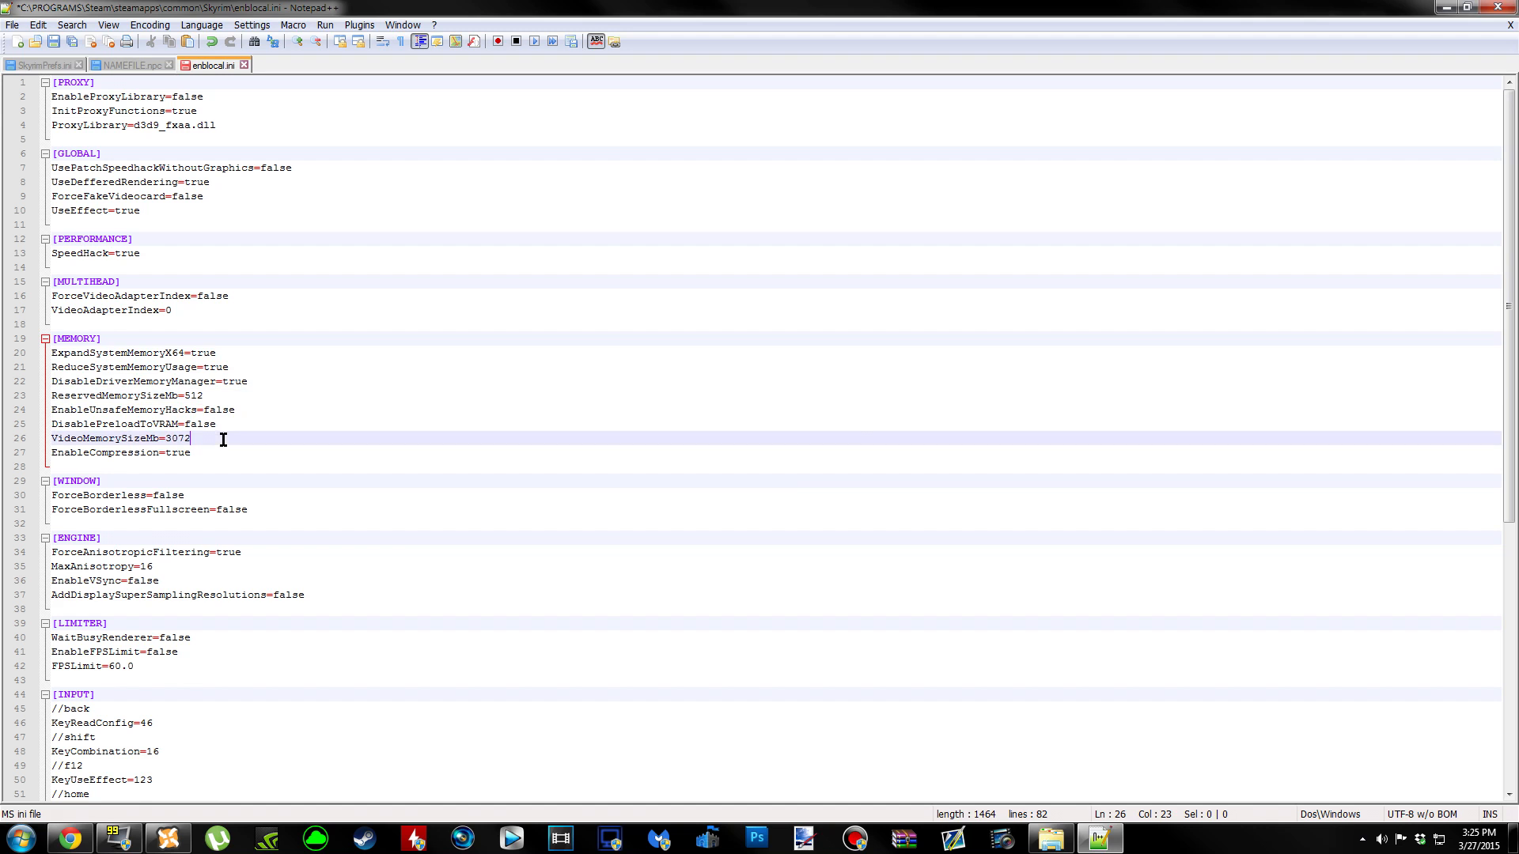
Save enblocal.ini and exit Notepad++.
left_click(12, 25)
left_click(39, 112)
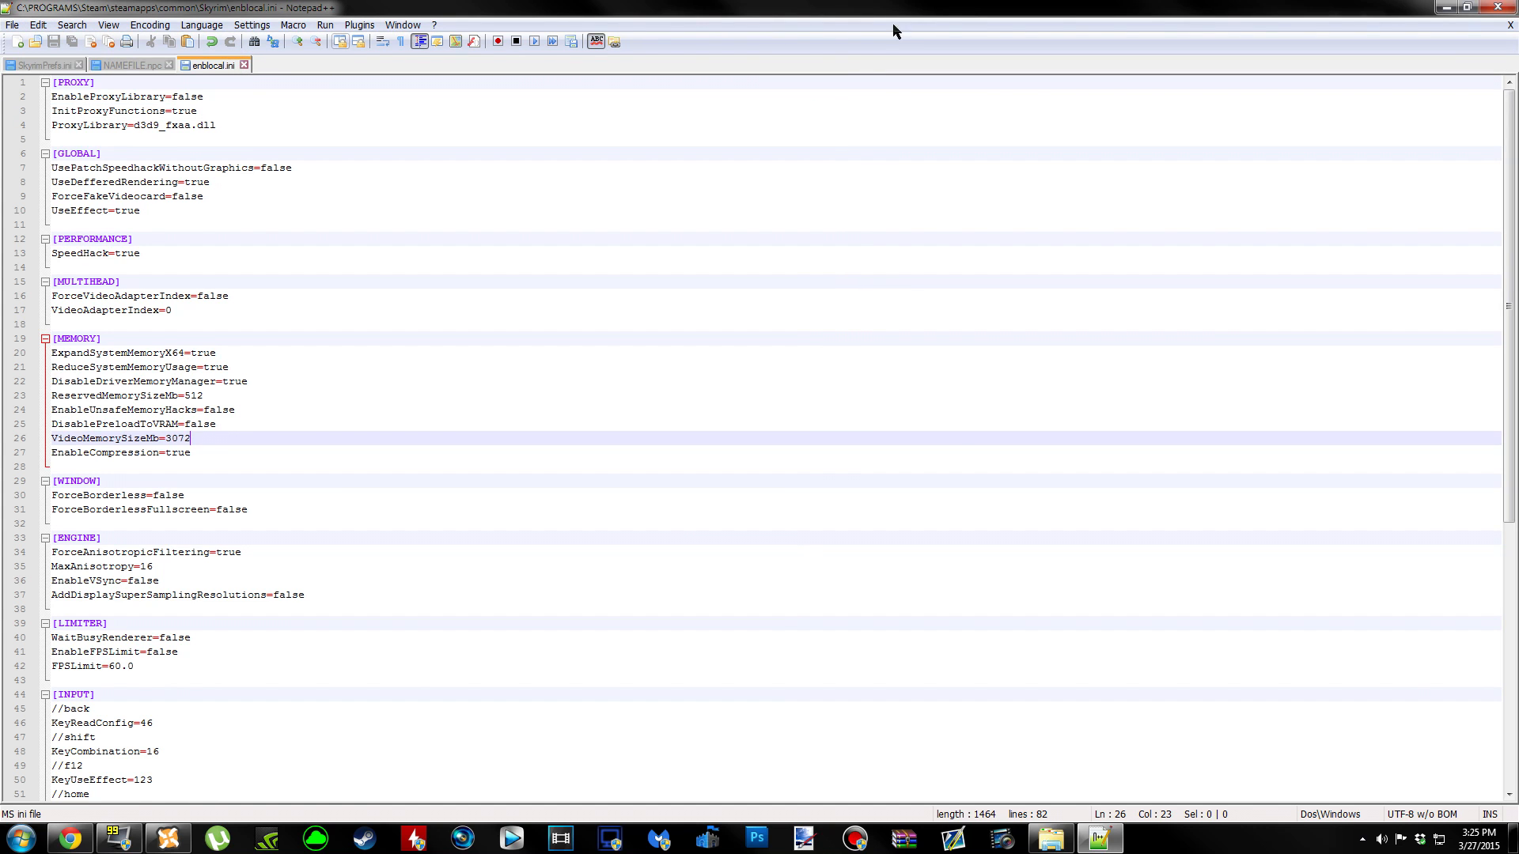
left_click(1498, 7)
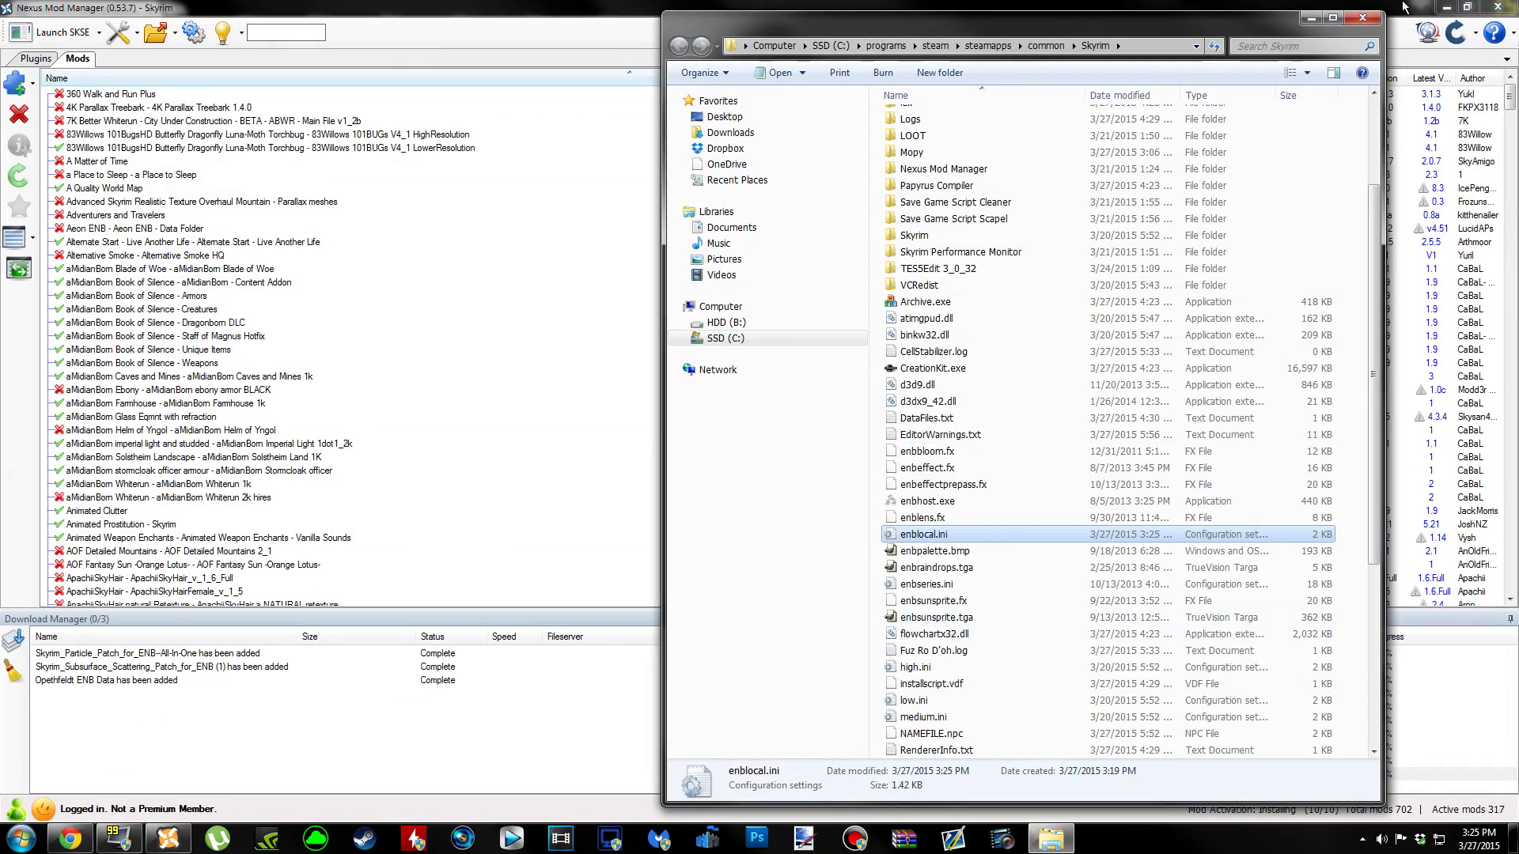
Minimize Nexus Mod Manager and run SkyrimLauncher.exe from the Skyrim game folder.
left_click(1446, 7)
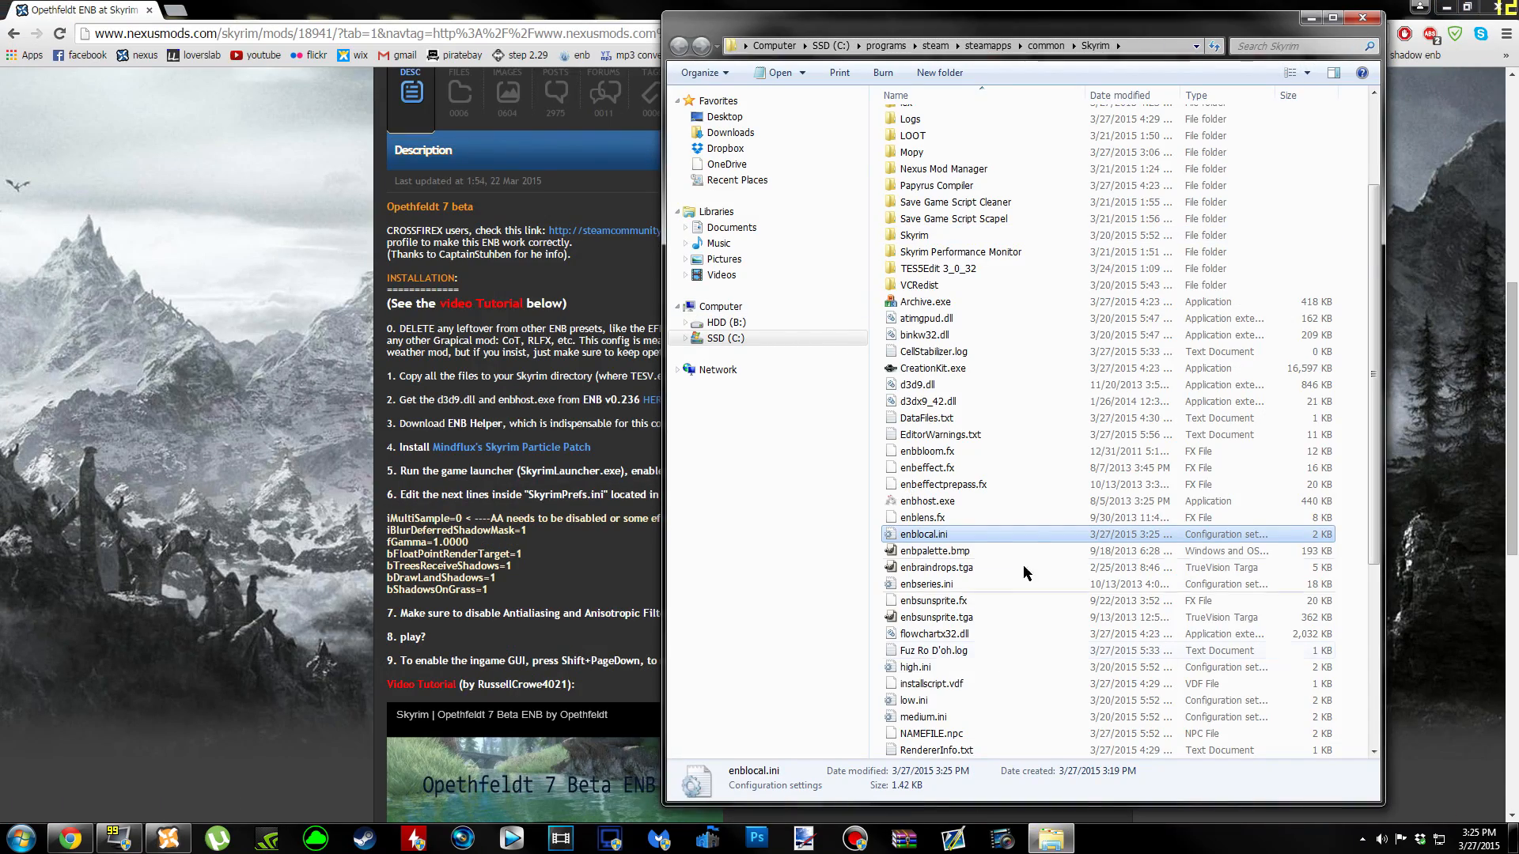
scroll(1038, 425, "down", 6)
left_click(998, 634)
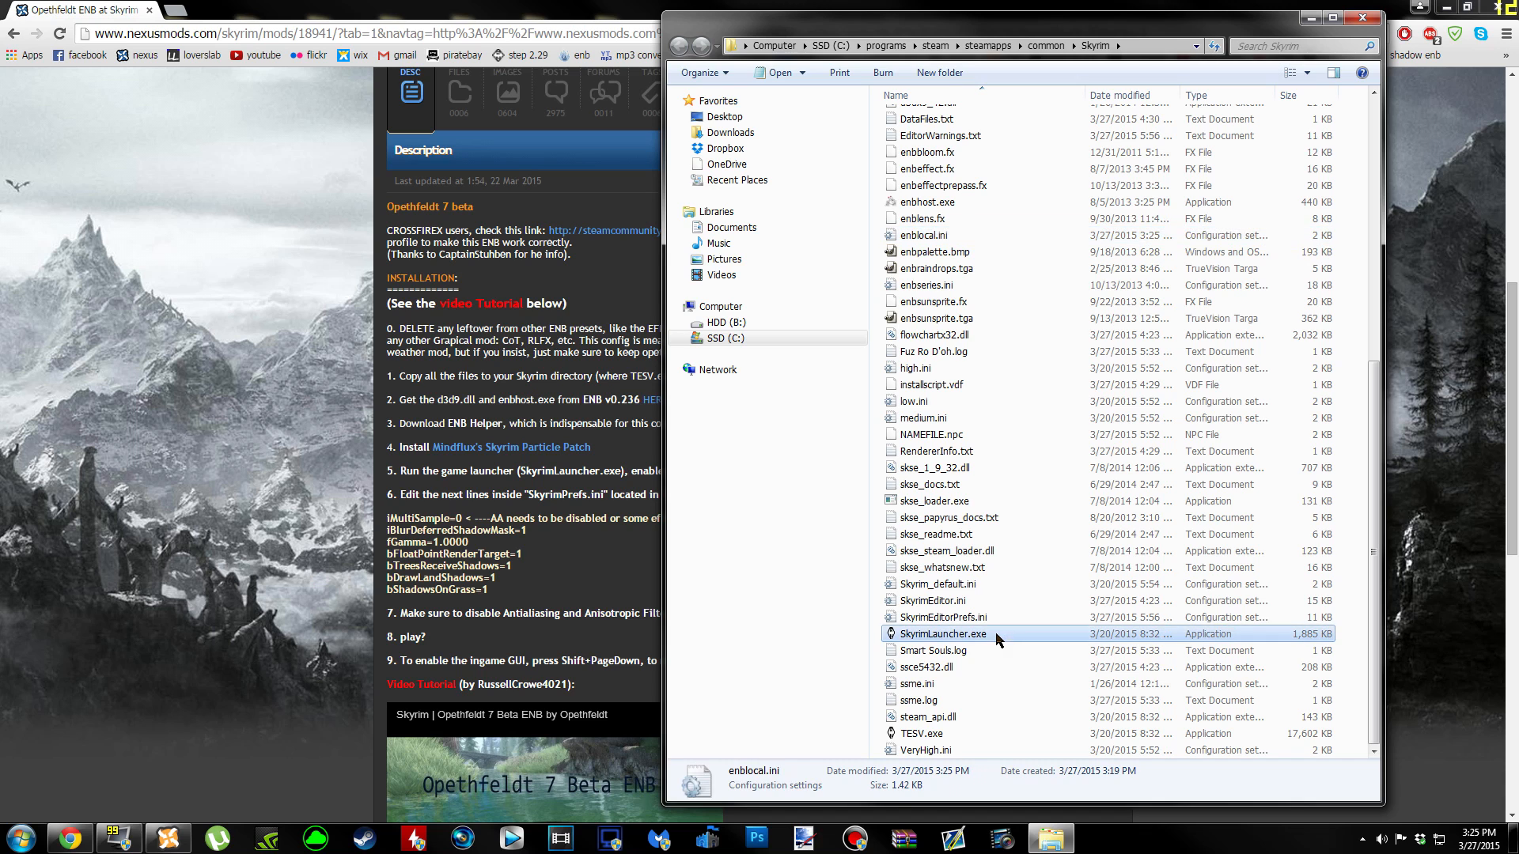
double_click(998, 634)
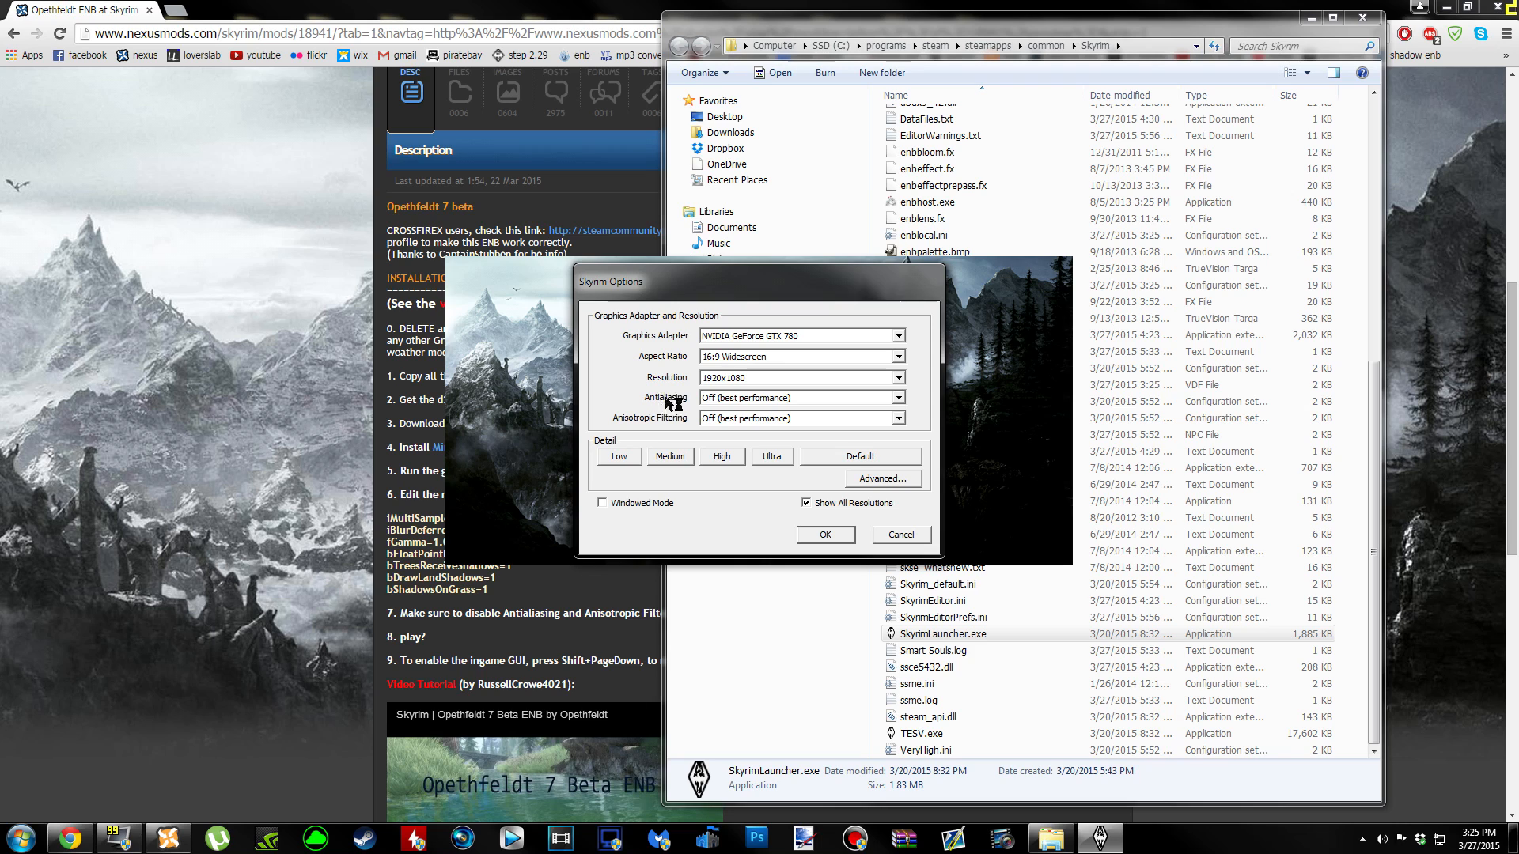
Keep Antialiasing and Anisotropic Filtering at Off (best performance), accept the Skyrim options and exit the launcher.
left_click(895, 398)
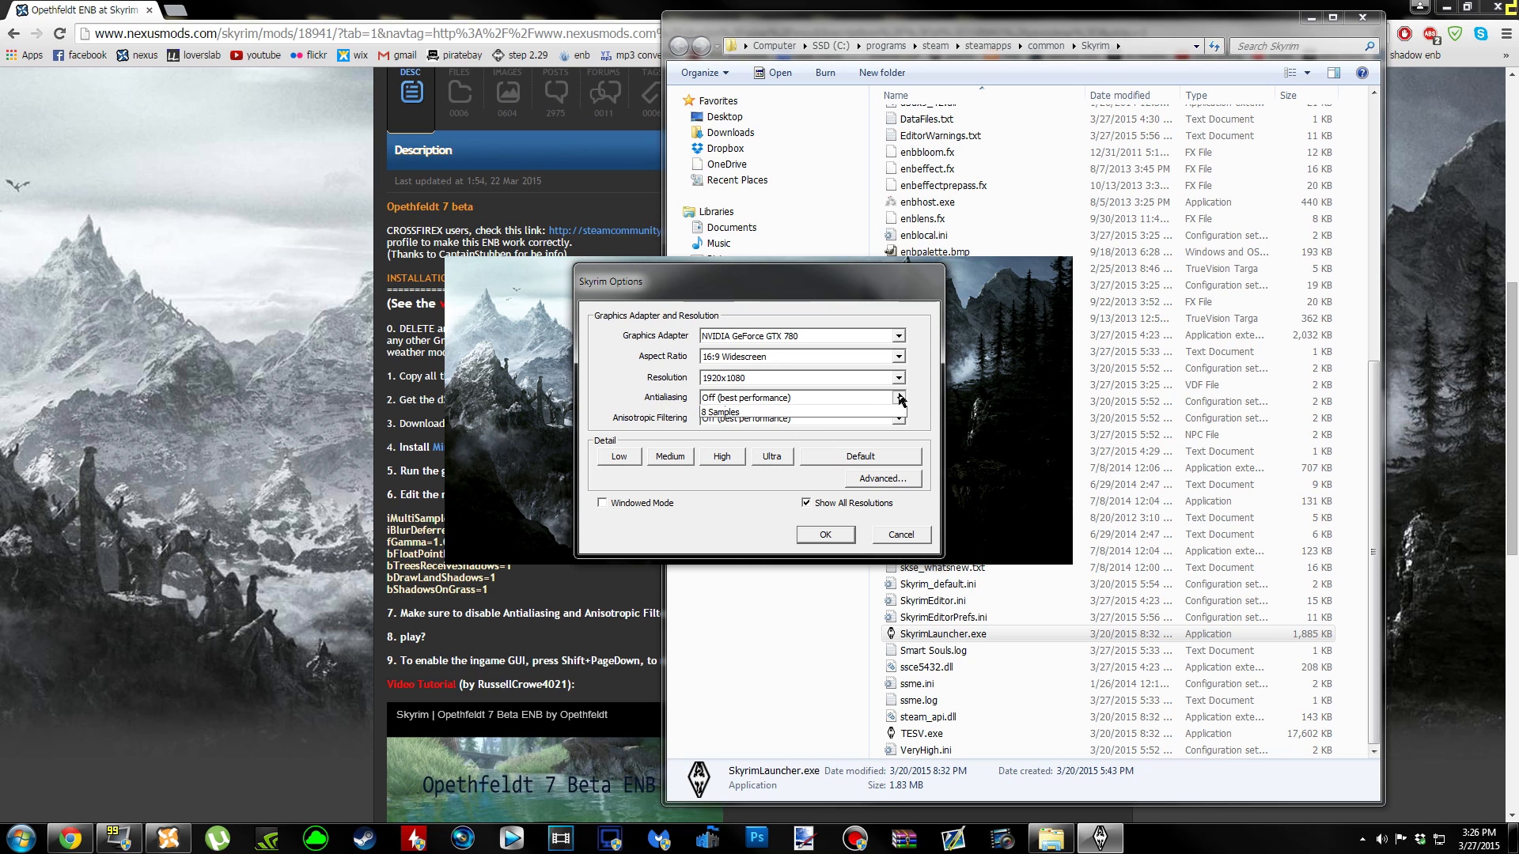
left_click(896, 398)
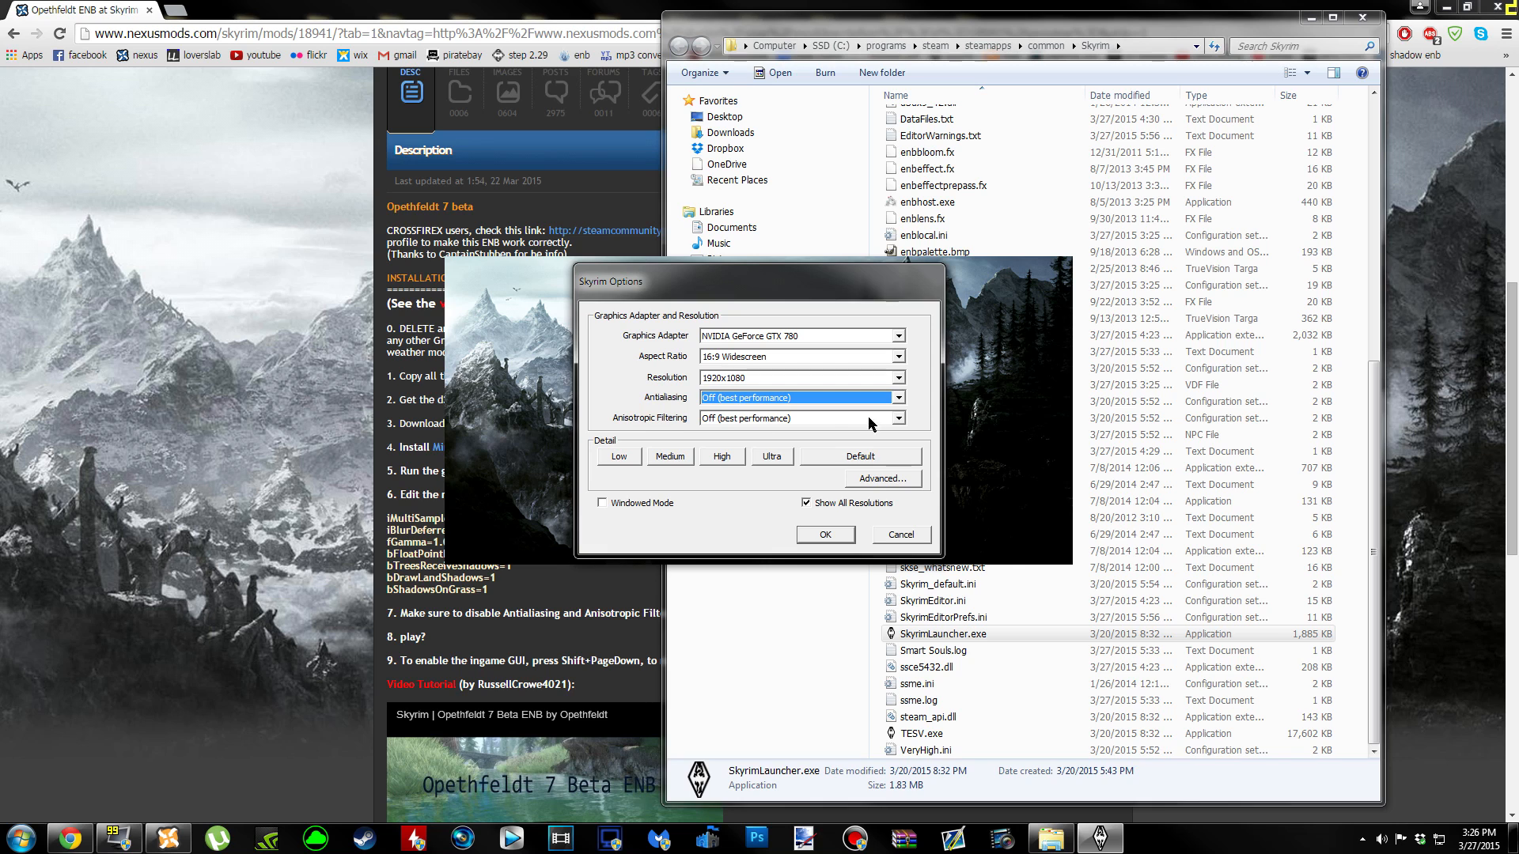
left_click(899, 419)
left_click(898, 419)
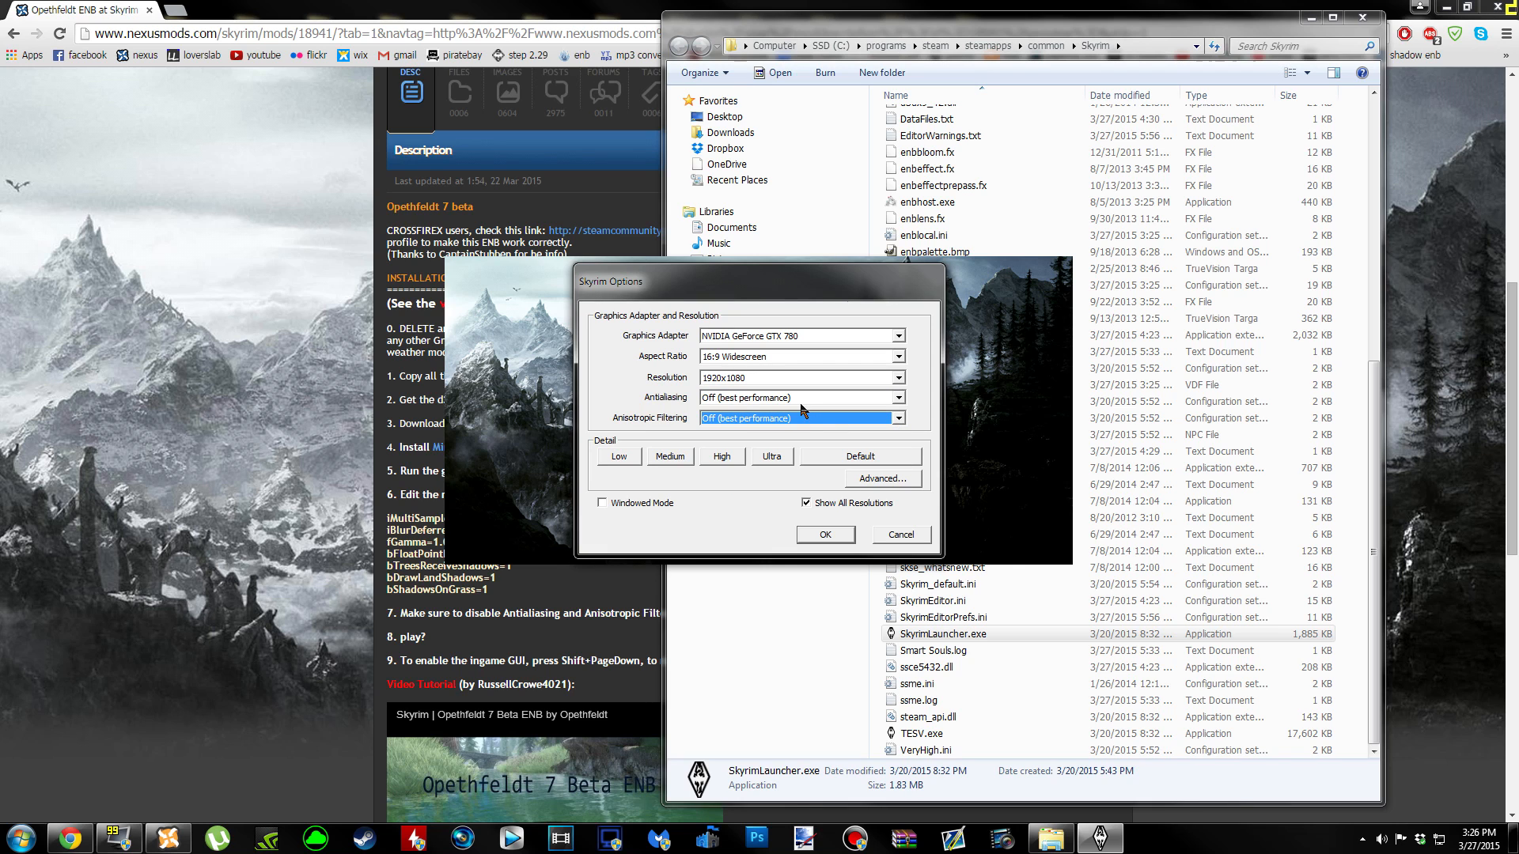
left_click(826, 536)
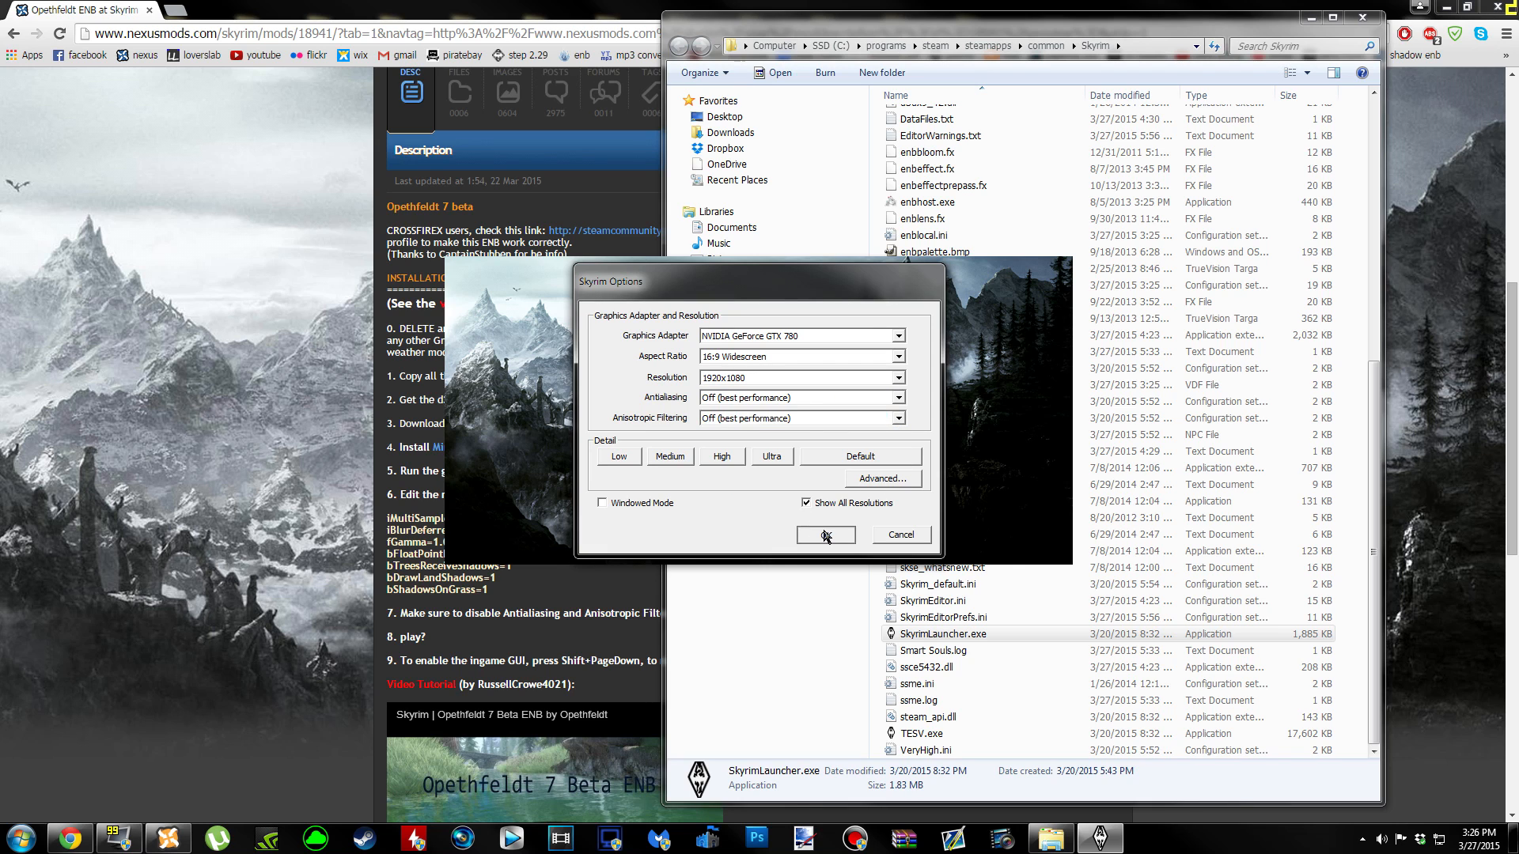
left_click(1017, 491)
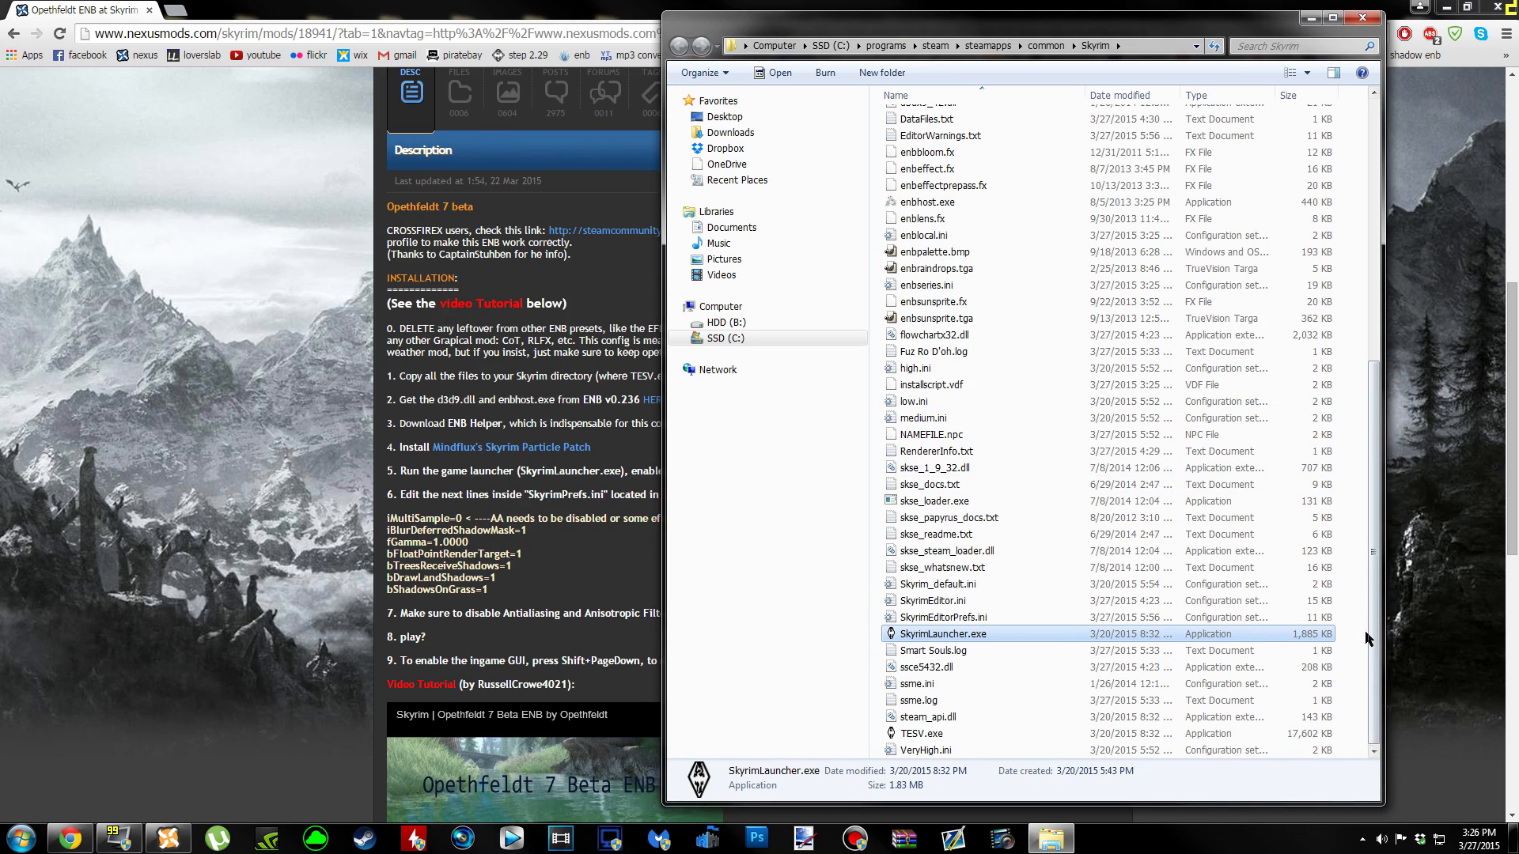
Switch to Nexus Mod Manager, check the end of the plugin load order, and minimize it again.
scroll(1368, 638, "up", 10)
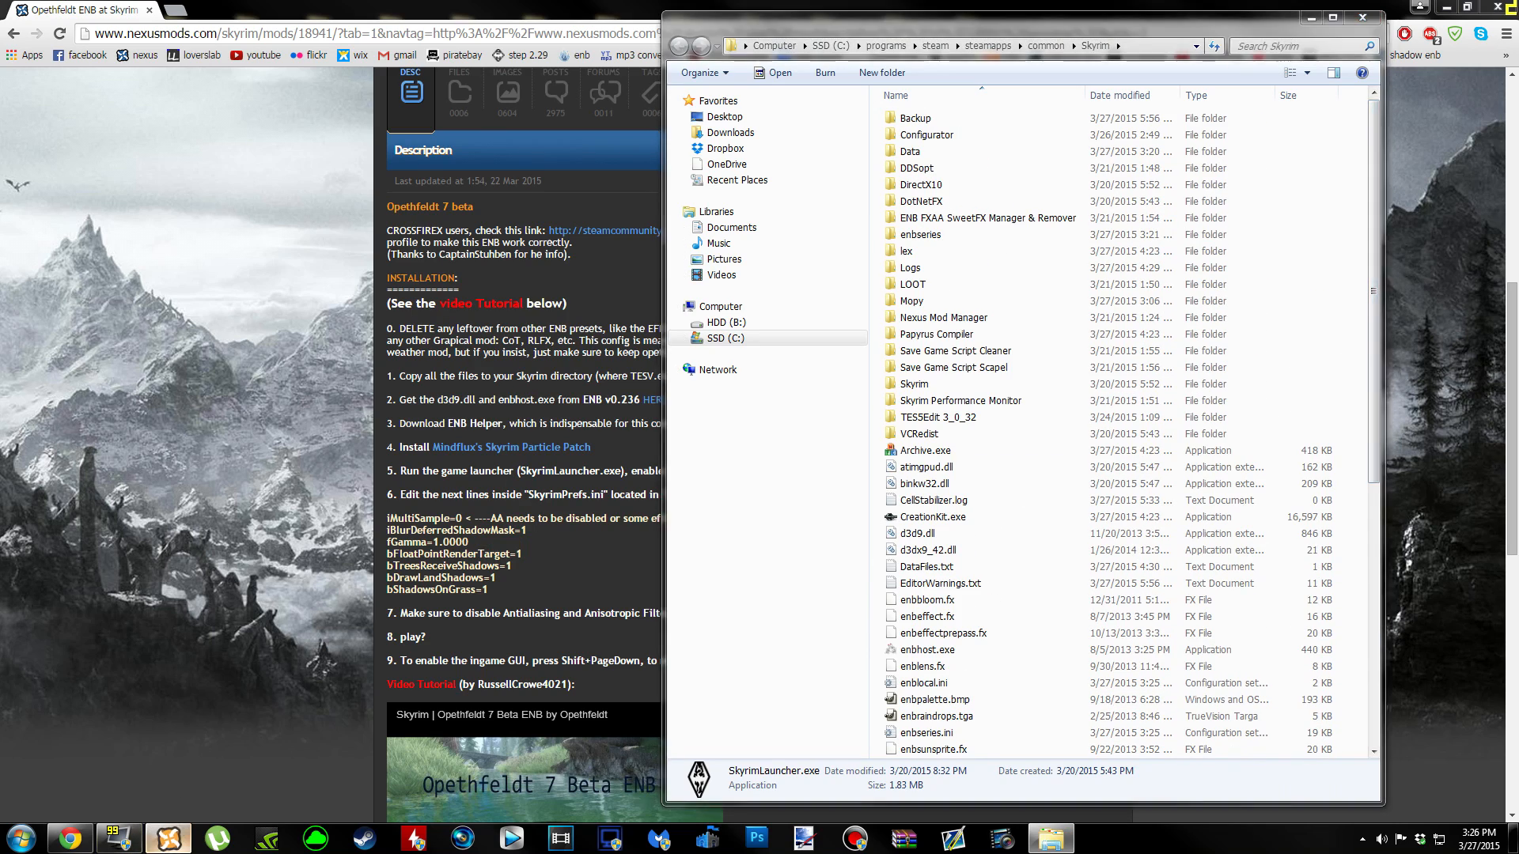
left_click(168, 839)
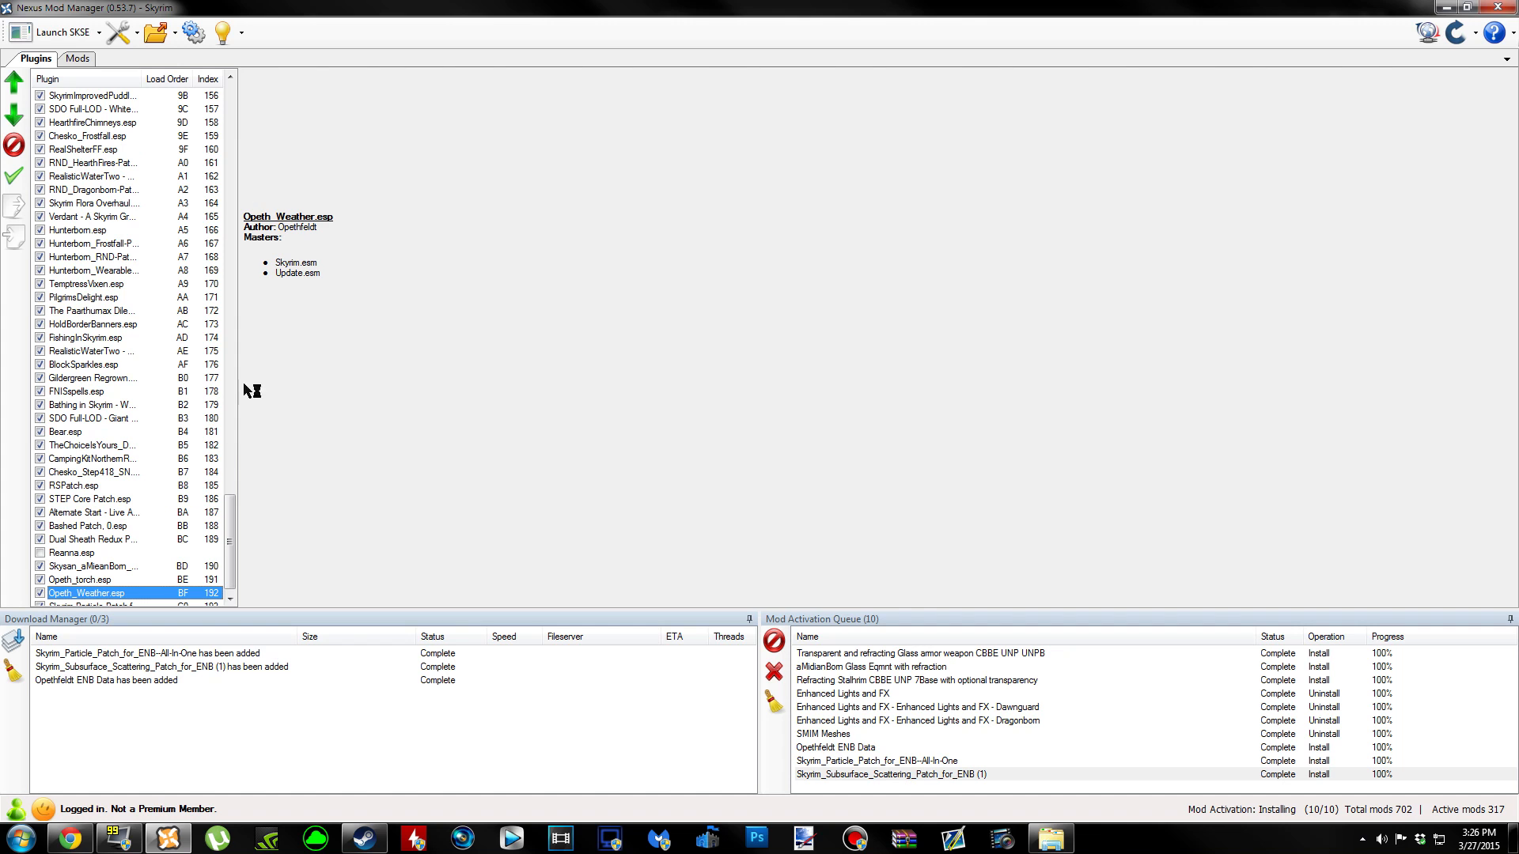
left_click(230, 599)
left_click(1455, 6)
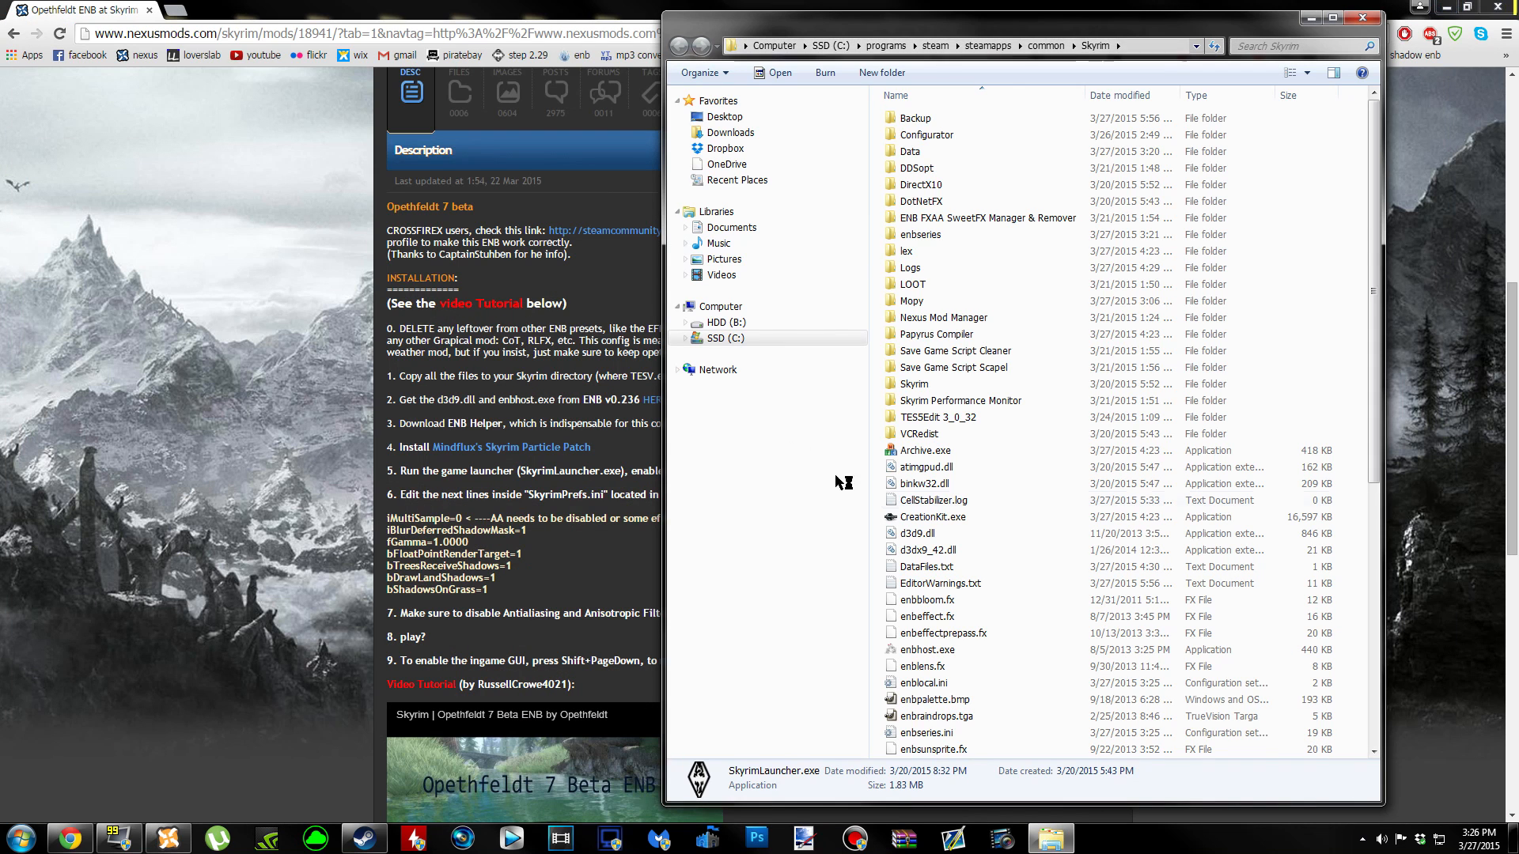
Run LOOT.exe from the Skyrim folder's LOOT subfolder, sort and apply the plugin order, and close the report and LOOT.
double_click(914, 284)
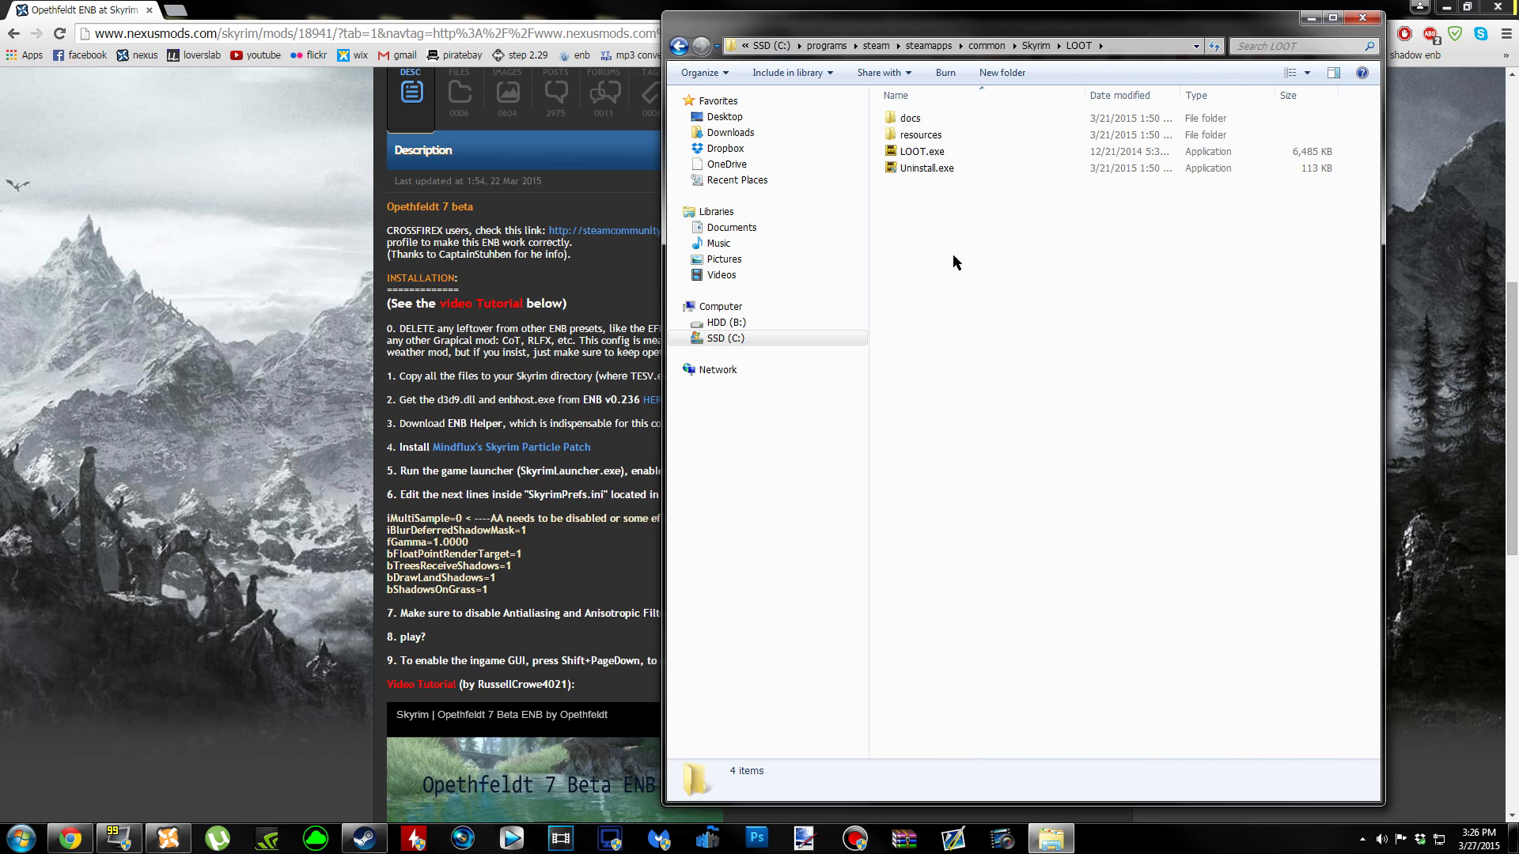
double_click(939, 153)
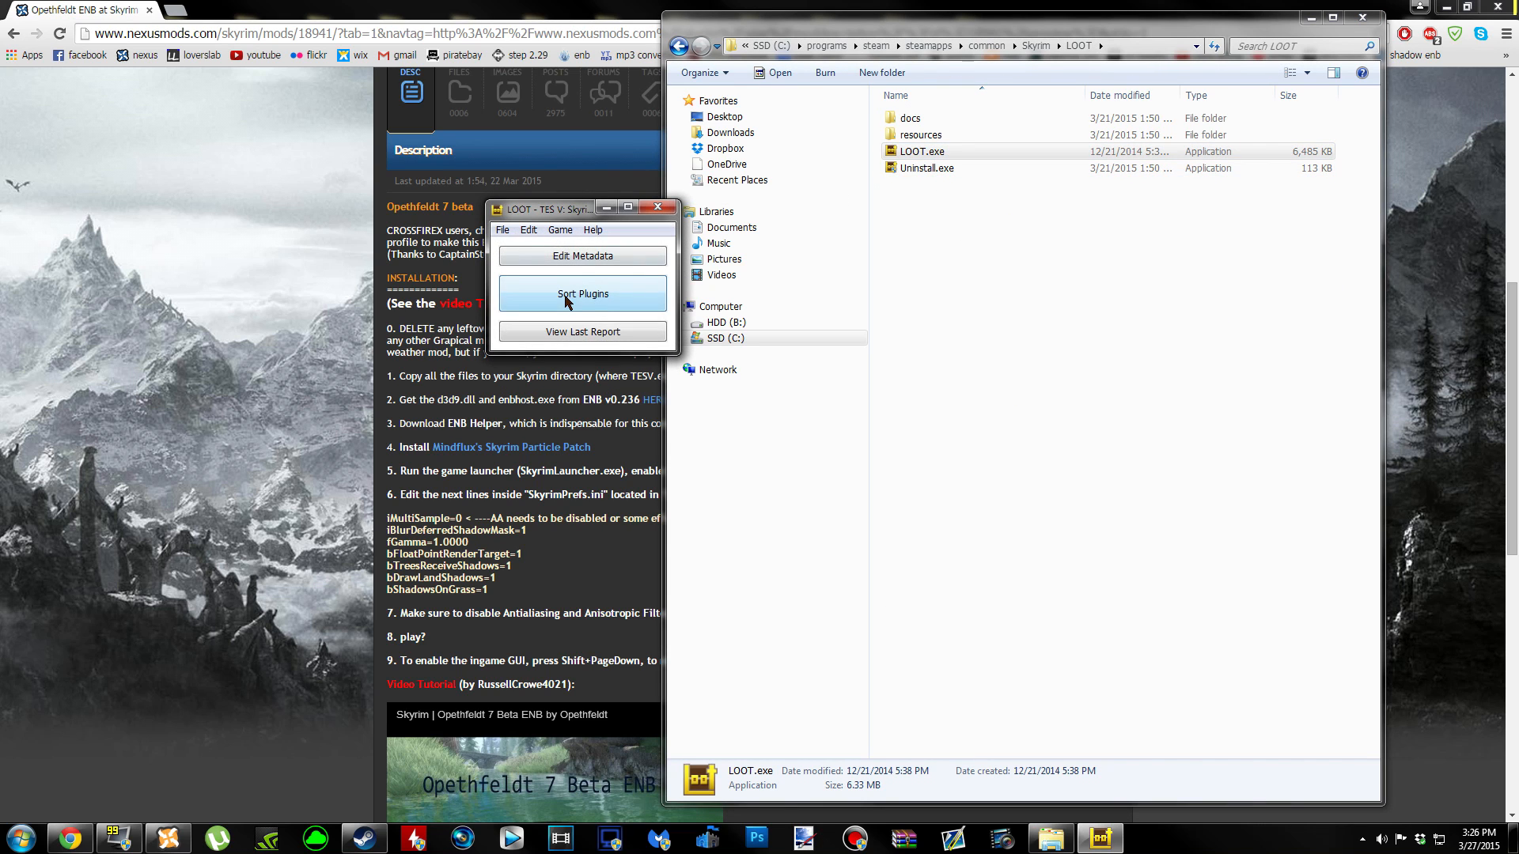
left_click(566, 297)
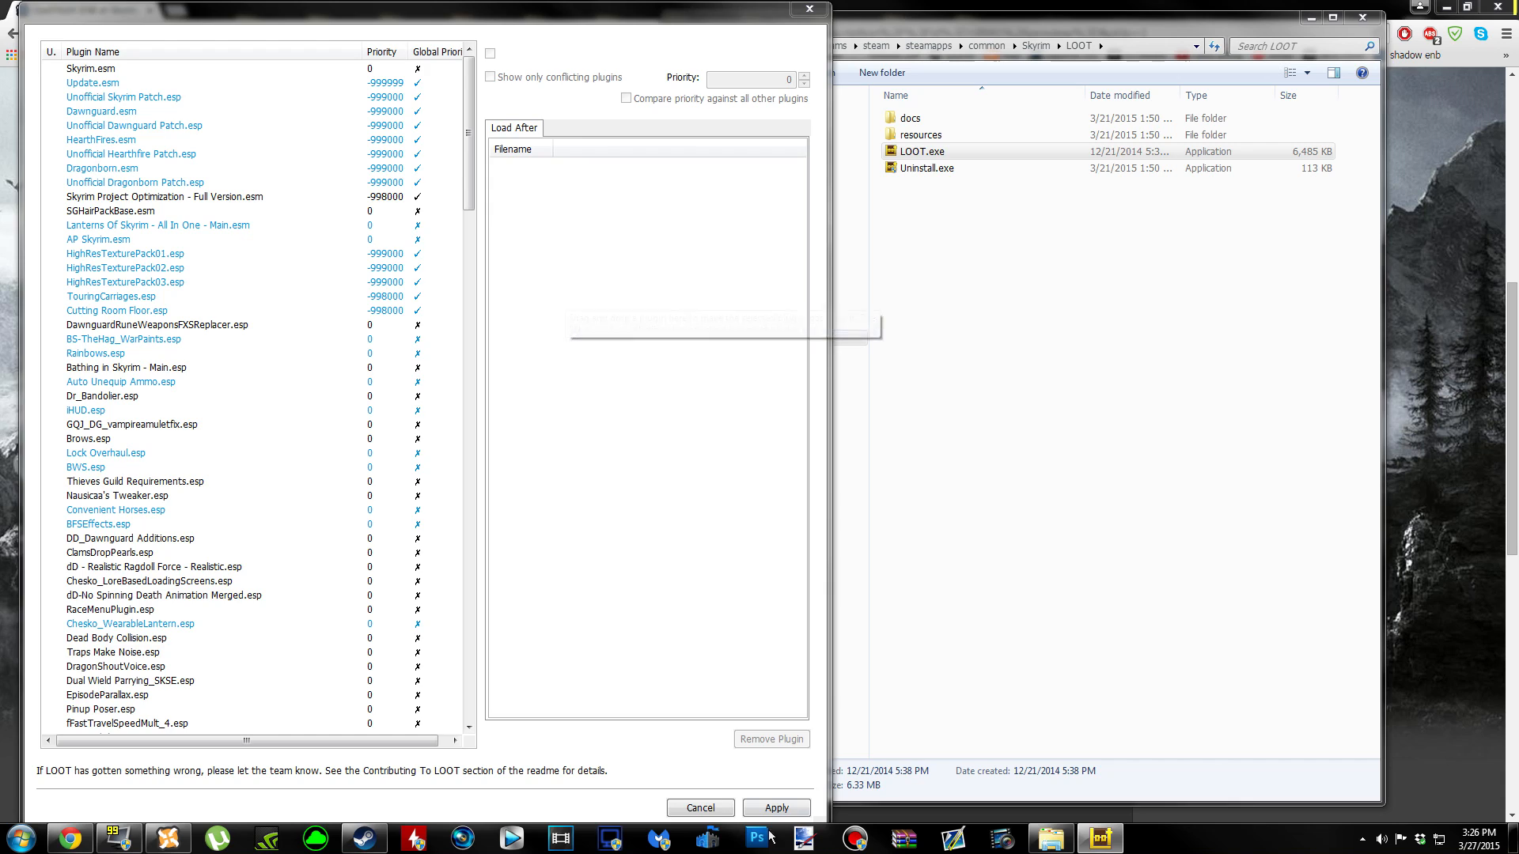
left_click(775, 808)
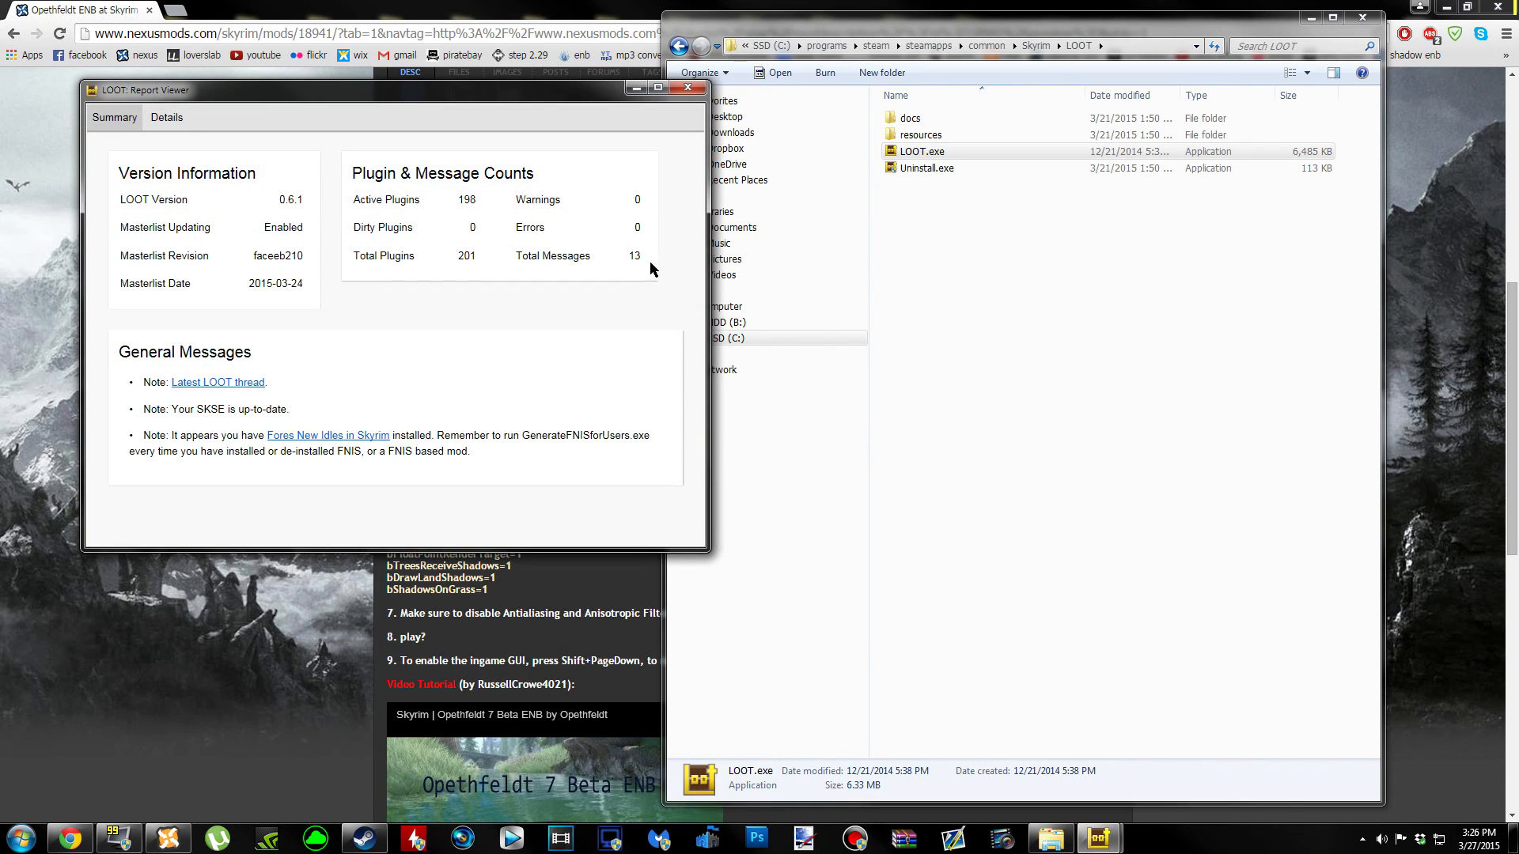
left_click(687, 88)
left_click(657, 208)
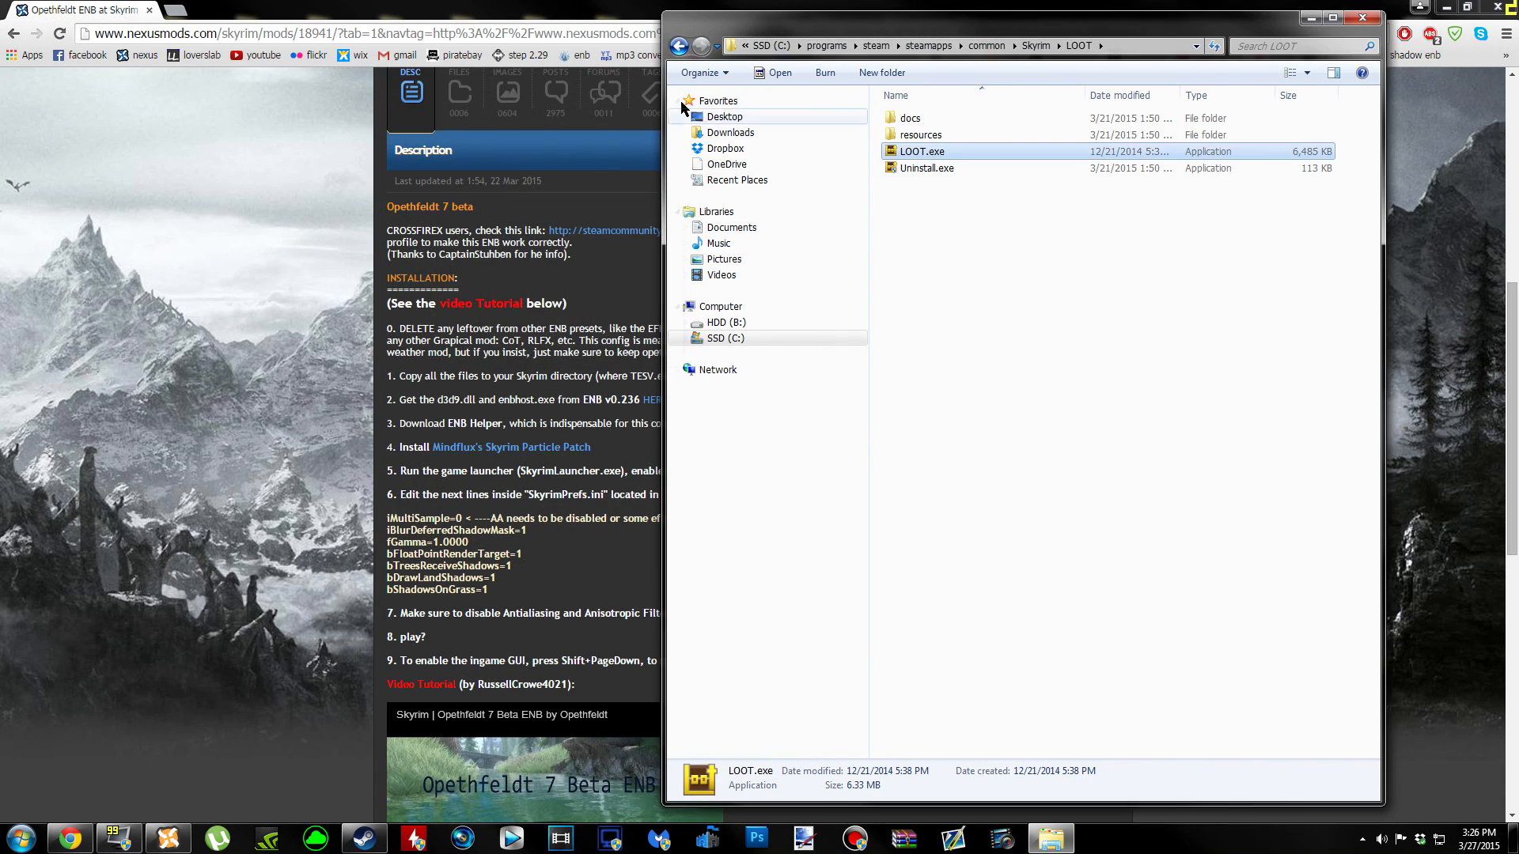
Clear the open windows and the Steam news off the desktop and launch SKSE from Nexus Mod Manager.
left_click(678, 46)
left_click(1311, 18)
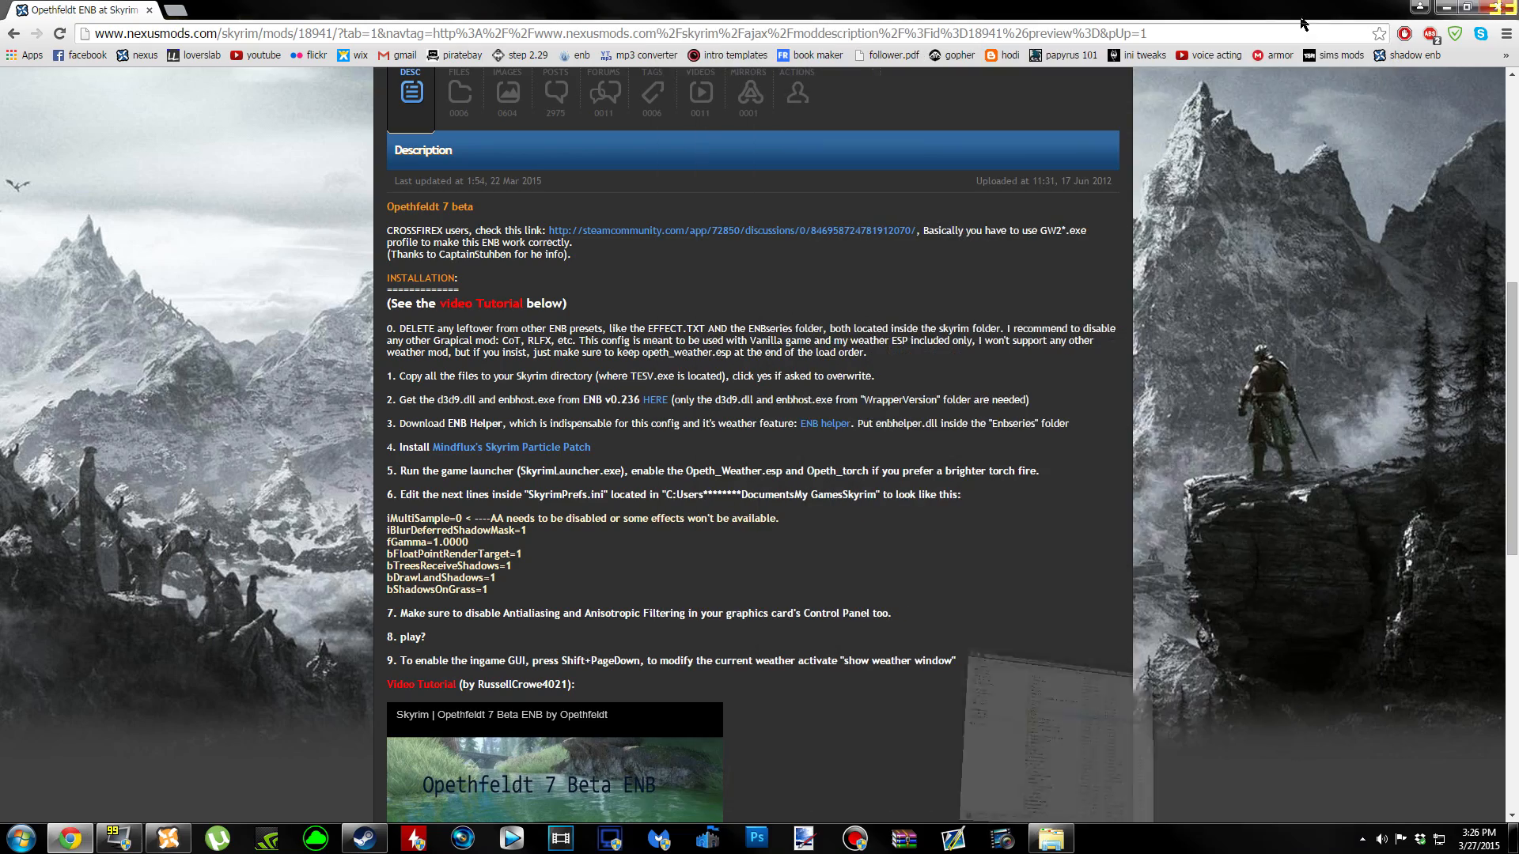
left_click(1447, 7)
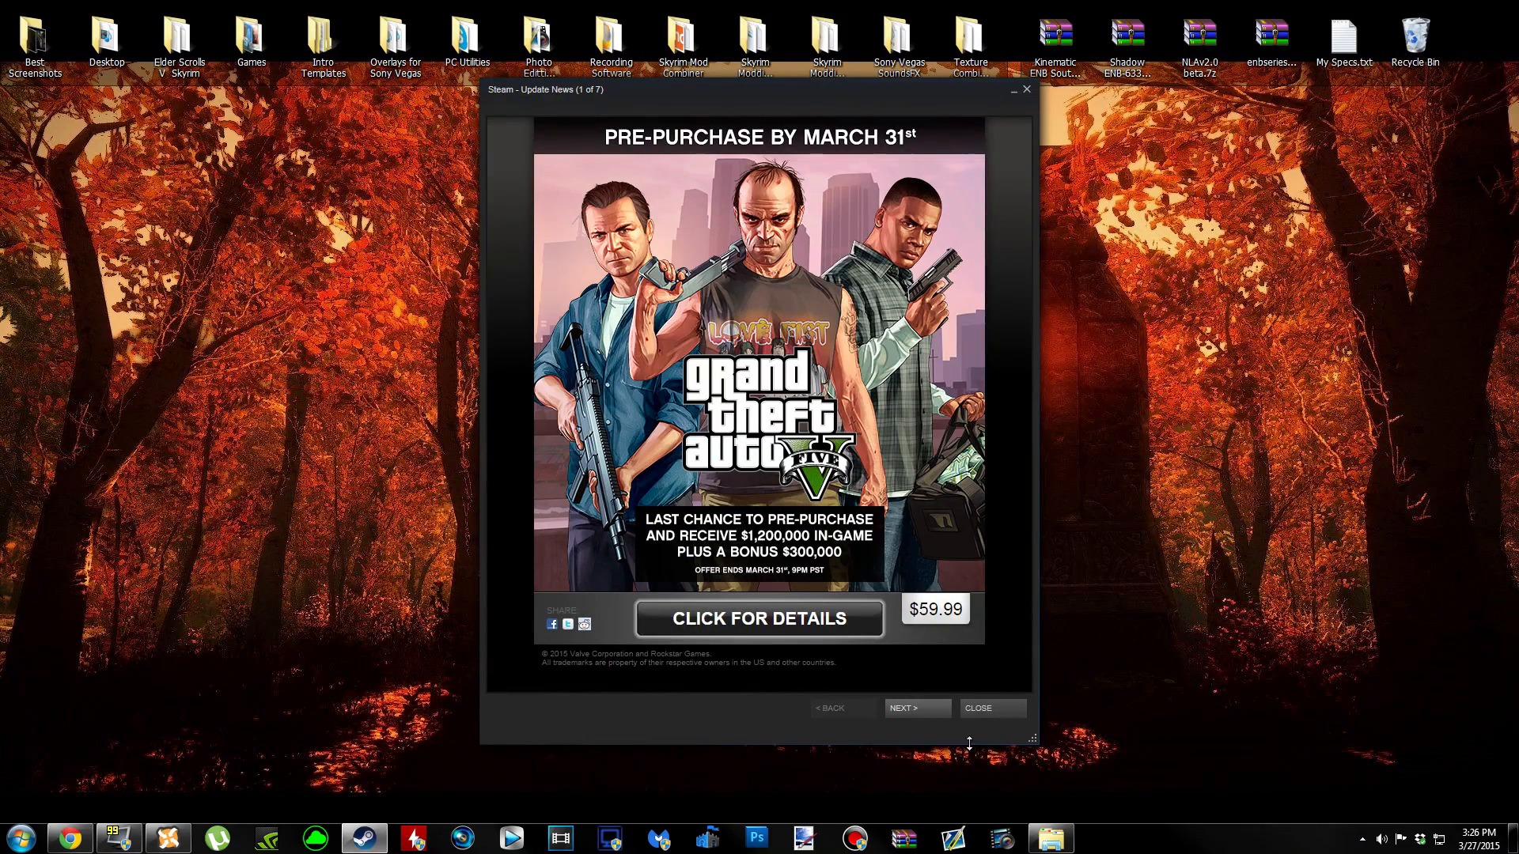
left_click(982, 709)
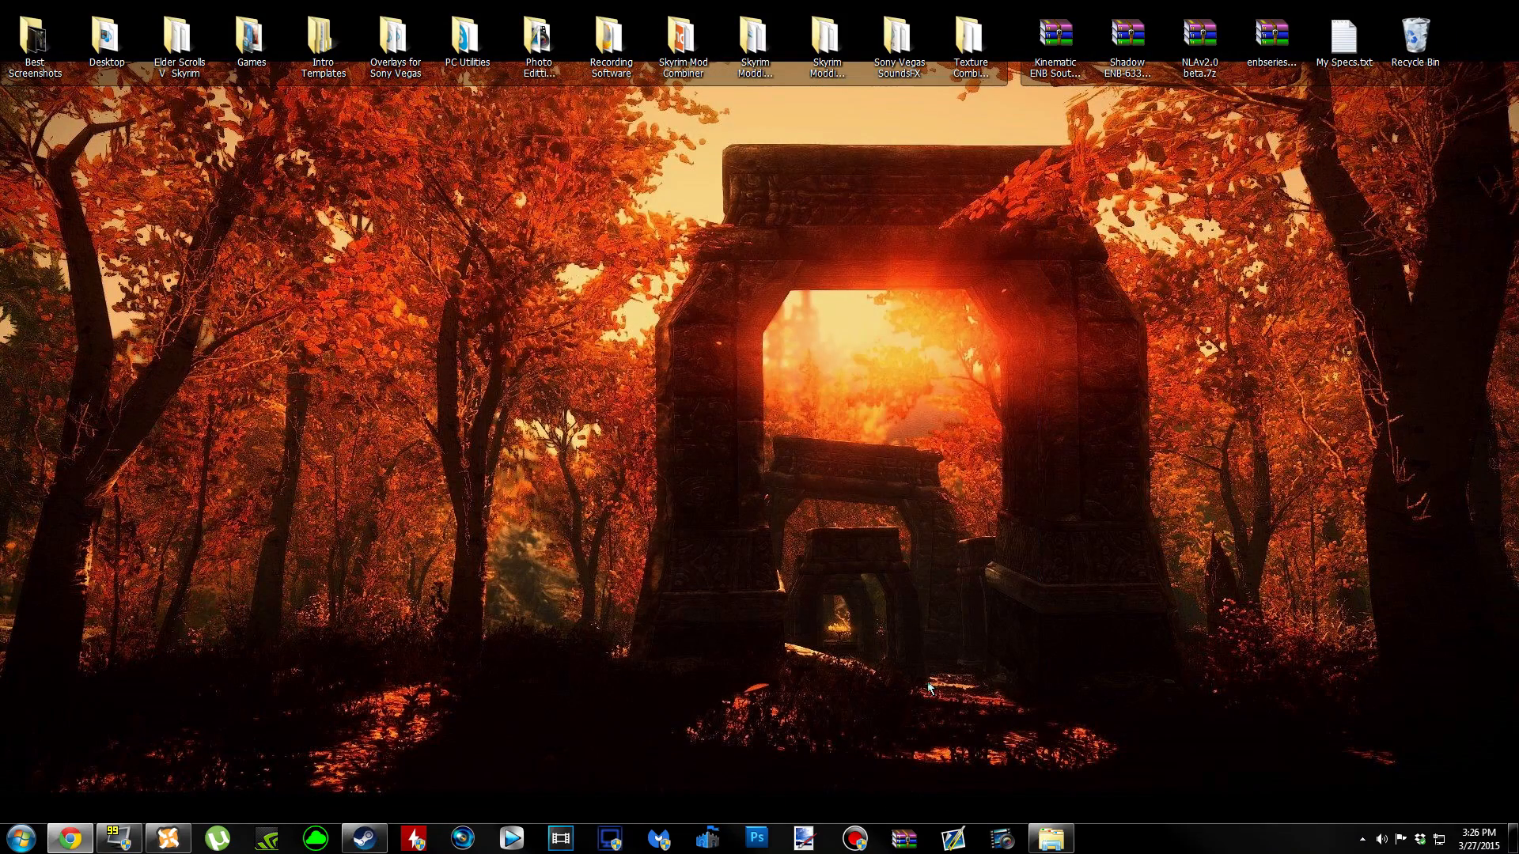
left_click(167, 839)
left_click(60, 35)
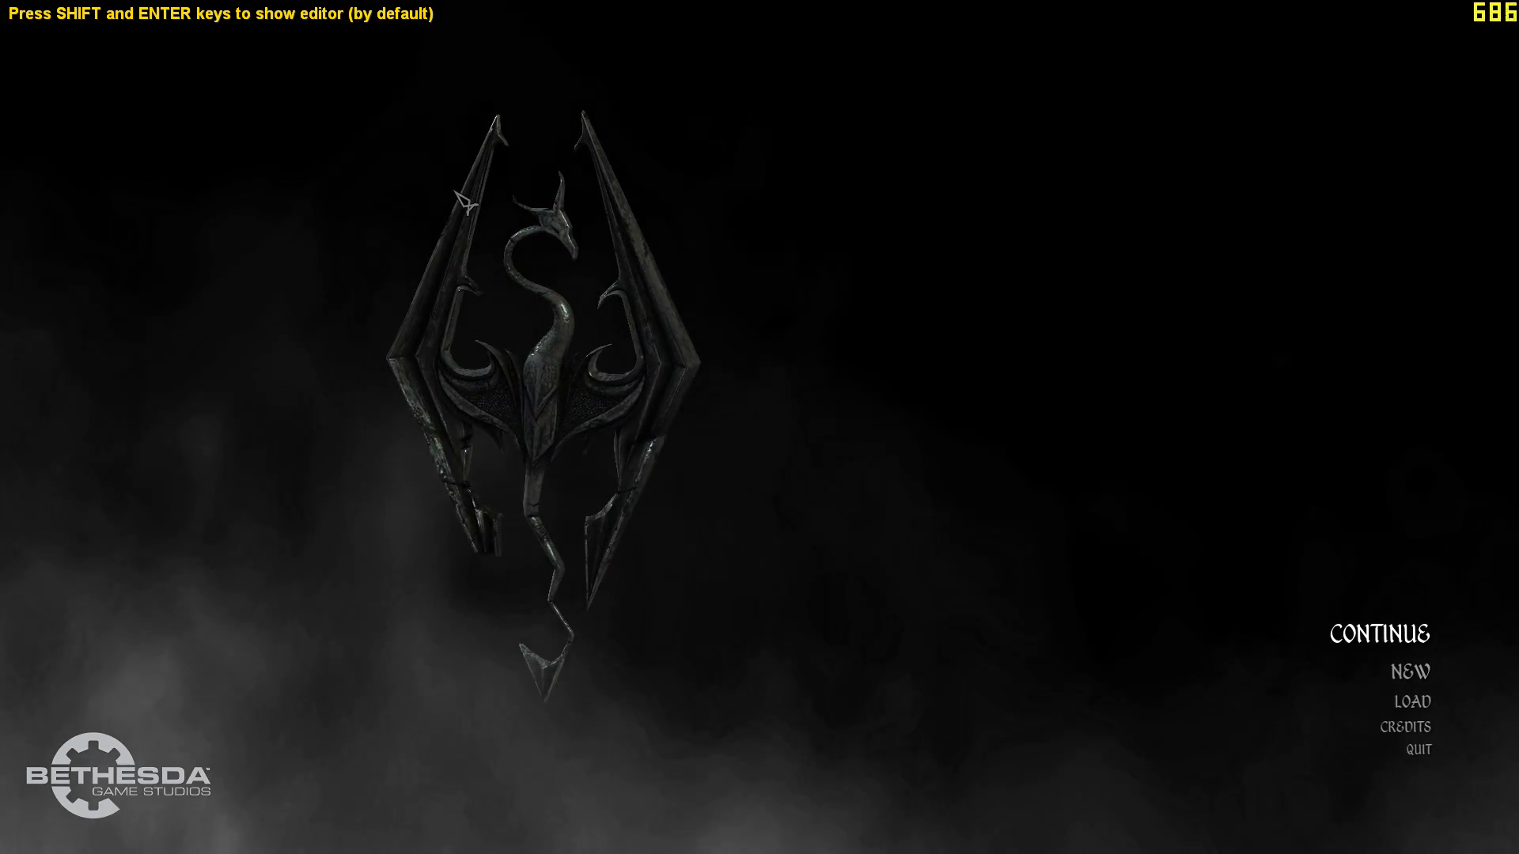
Show the ENBSeries in-game editor at the Skyrim main menu, look over its settings and shader parameters, and hide it.
key("Return")
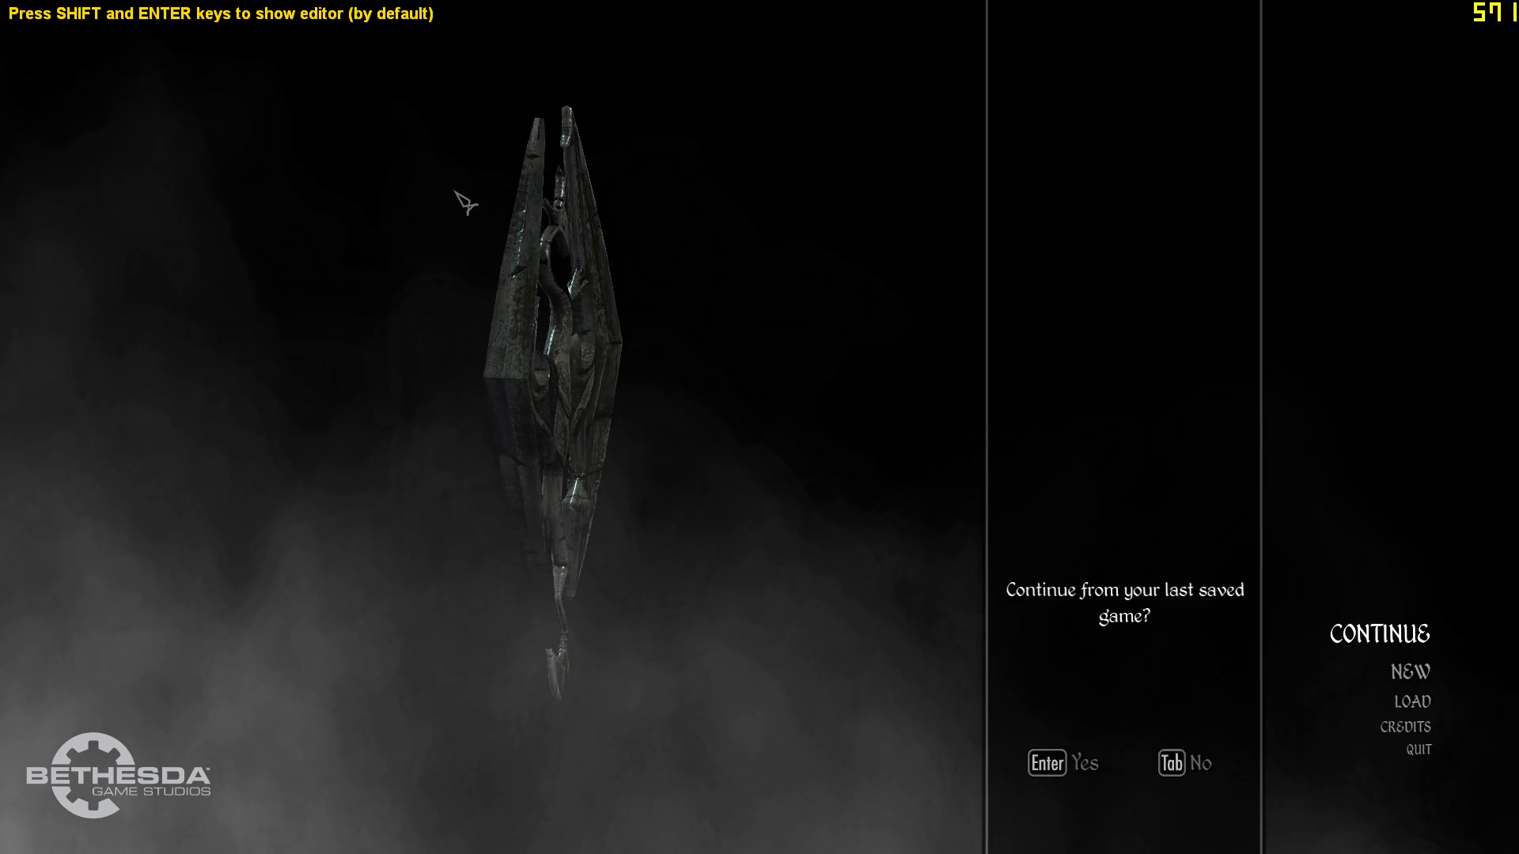
key("Tab")
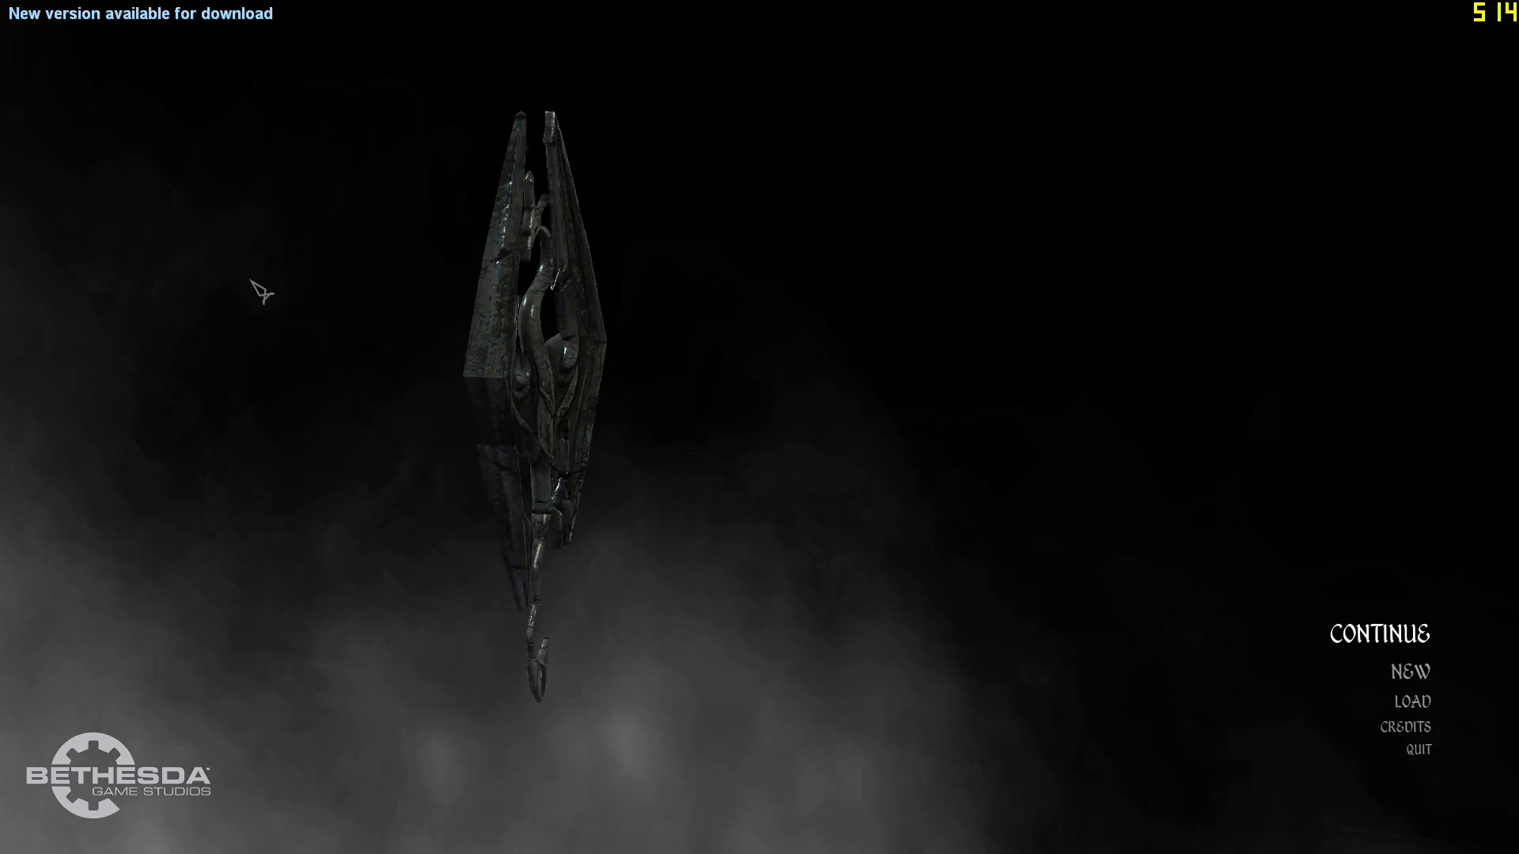
key("shift+Return")
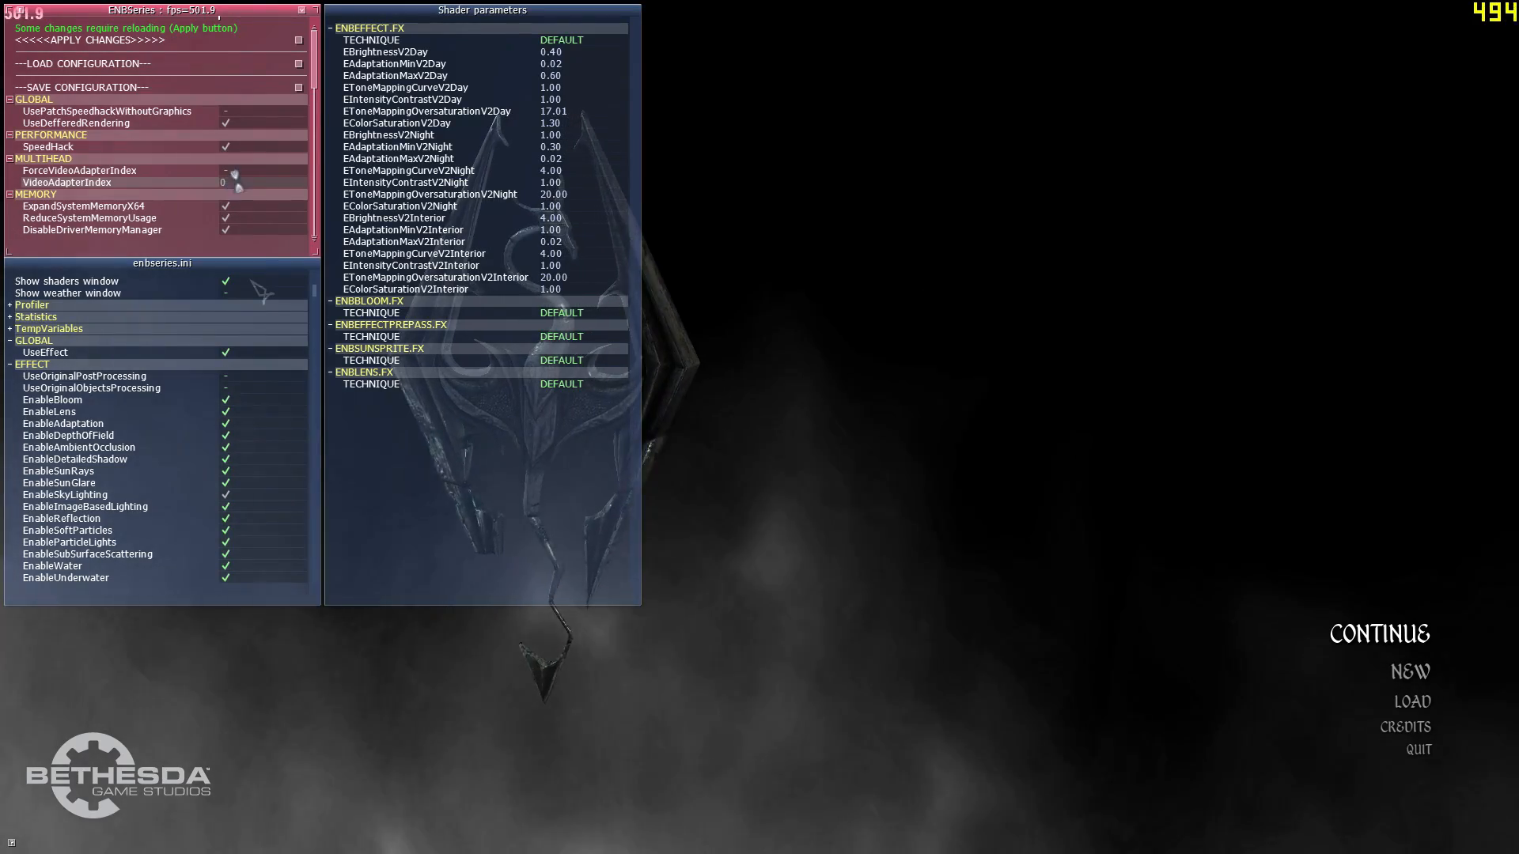
key("shift+Return")
key("shift+Return")
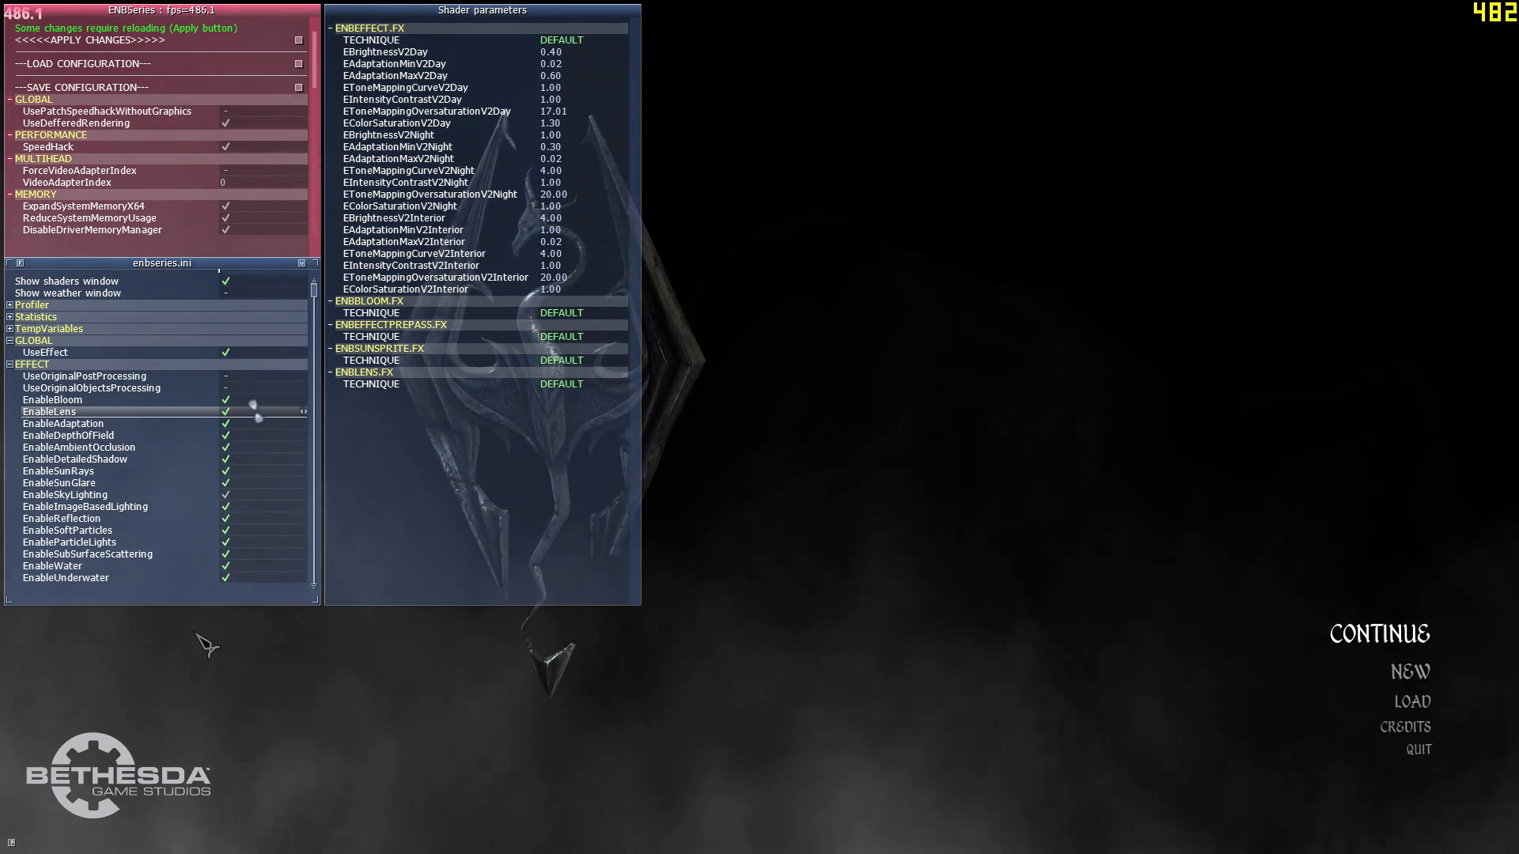
key("shift+Return")
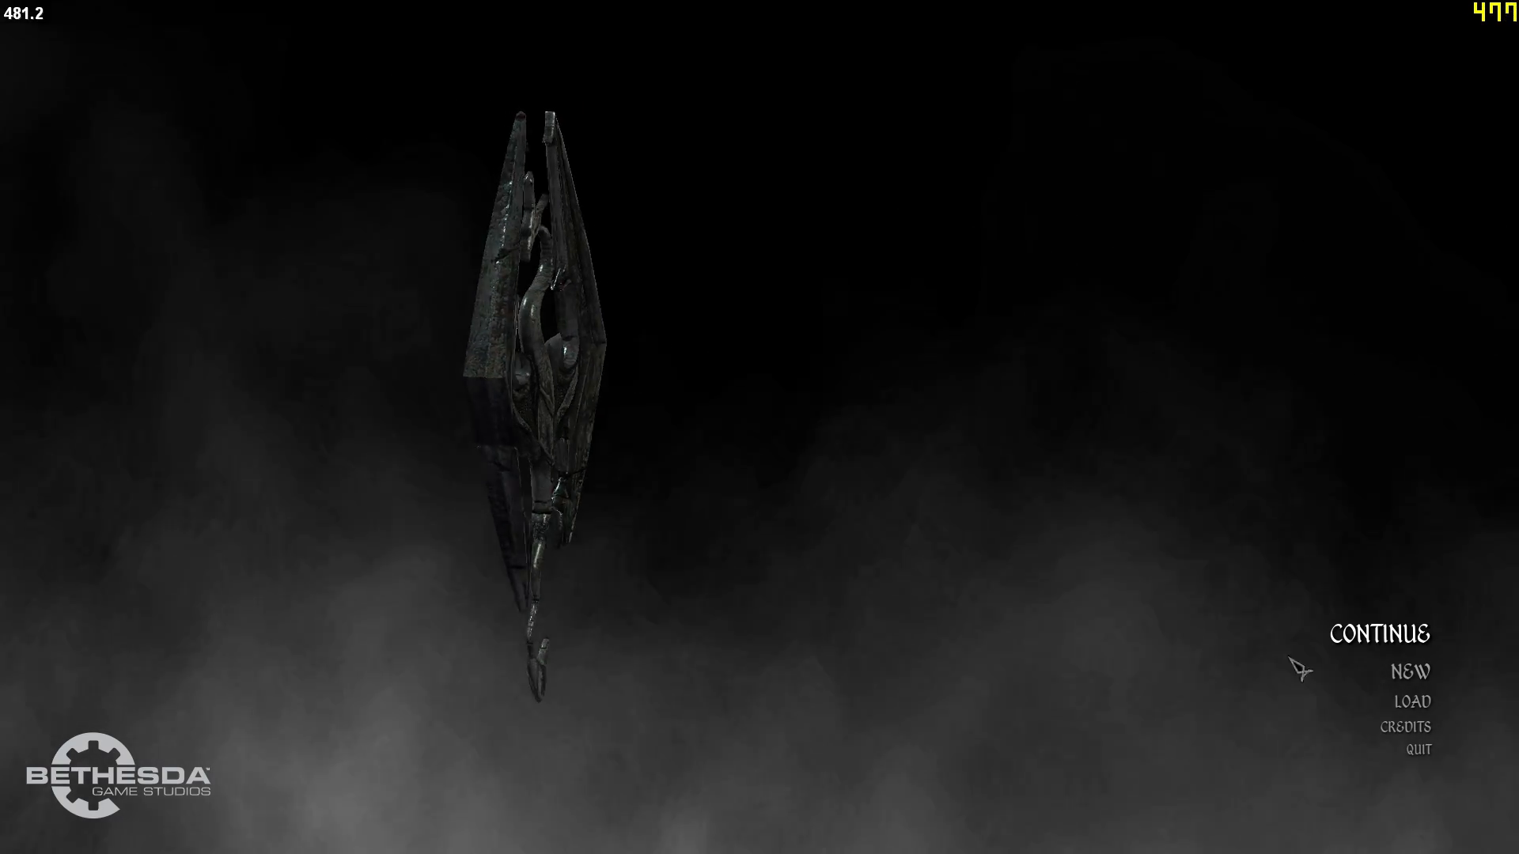
Load saved game 070 Skyrim from the main menu's list of saves.
left_click(1413, 701)
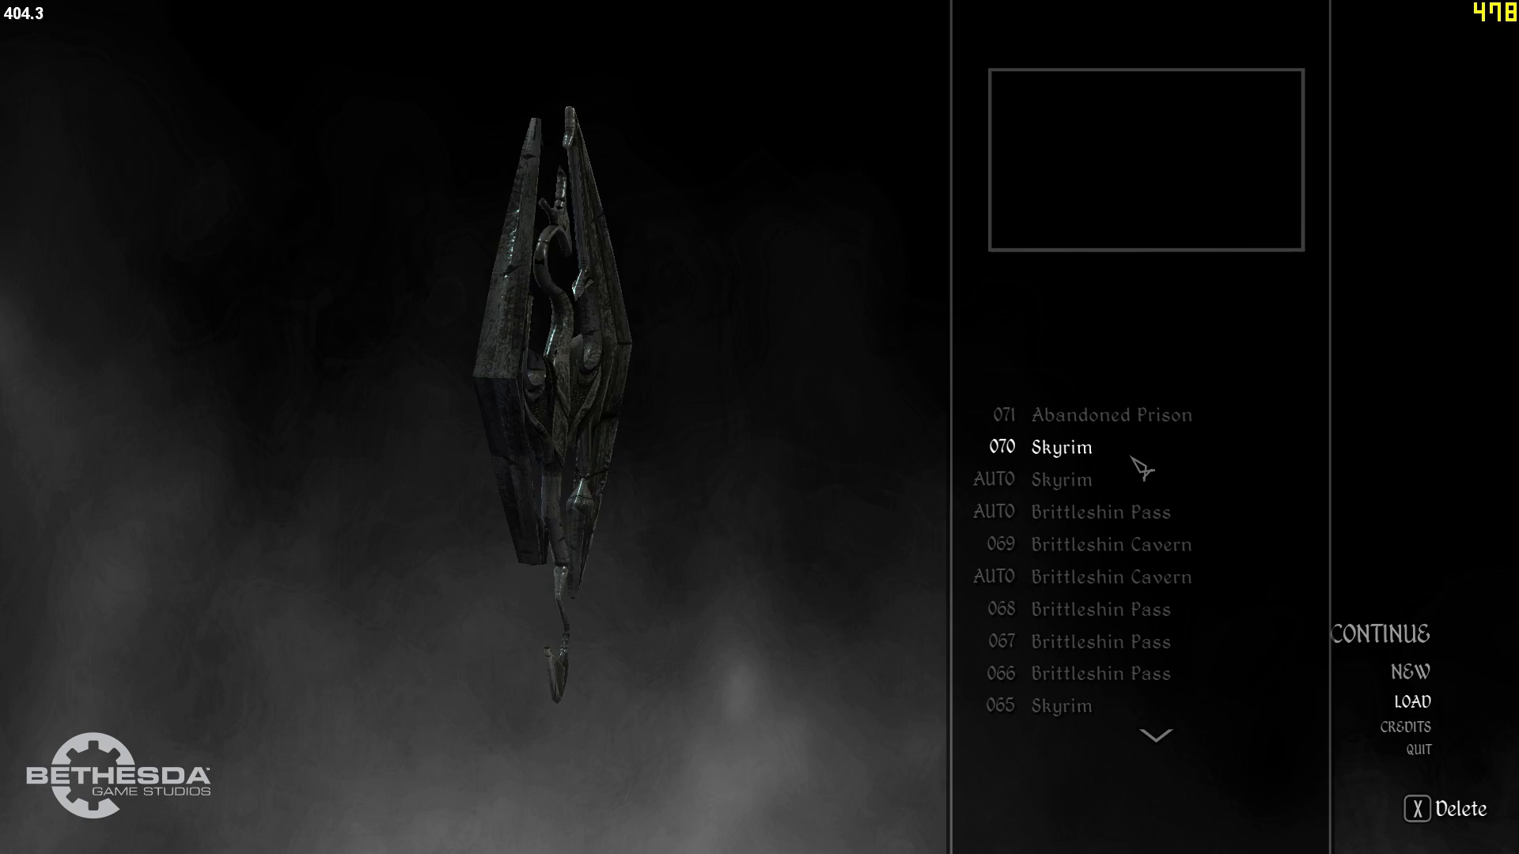
mouse_move(1102, 451)
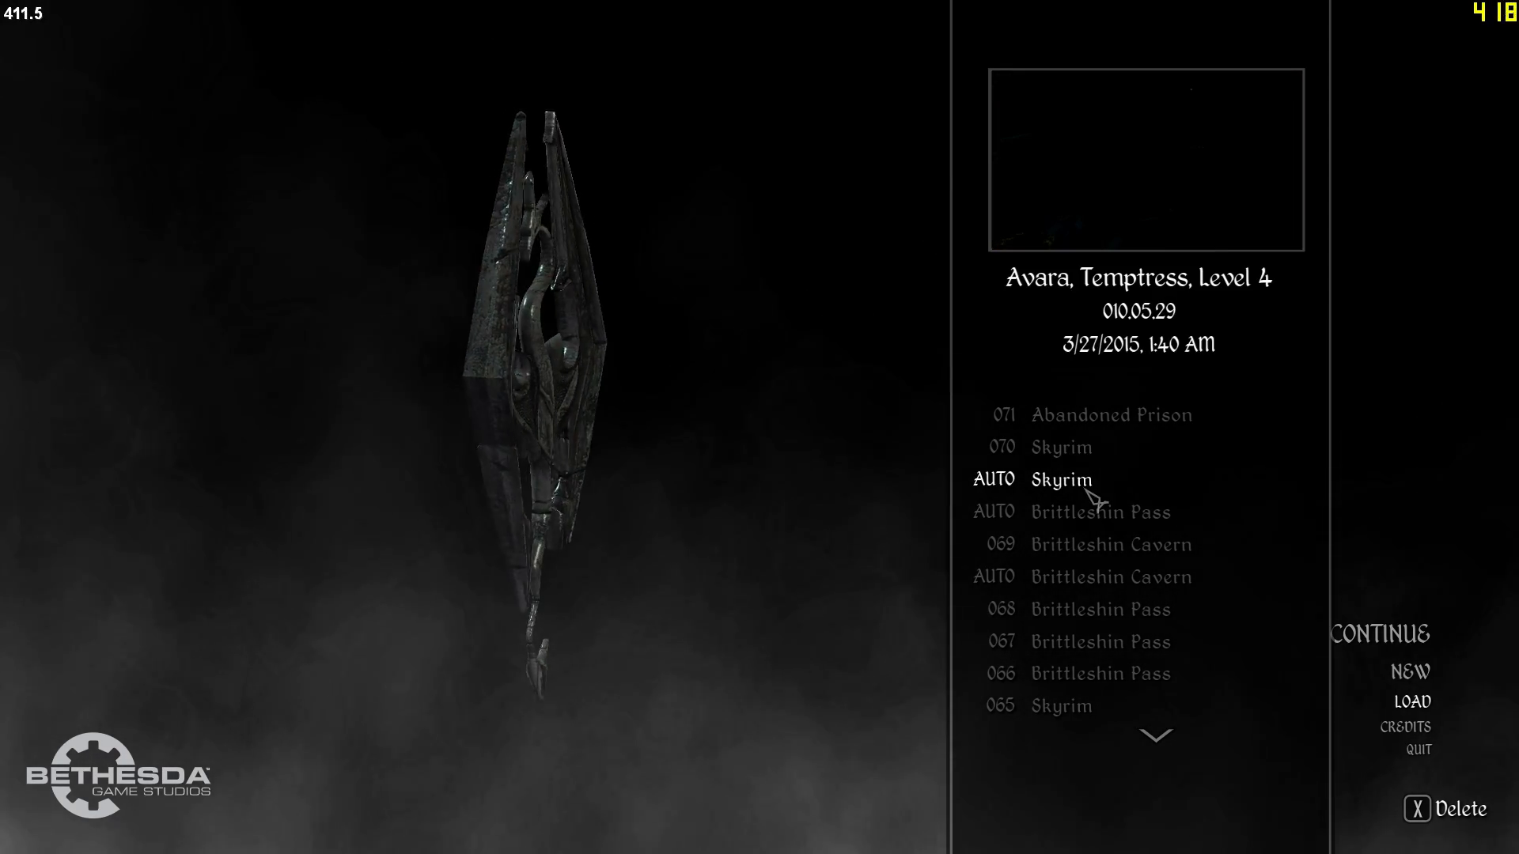
left_click(1070, 449)
left_click(1088, 800)
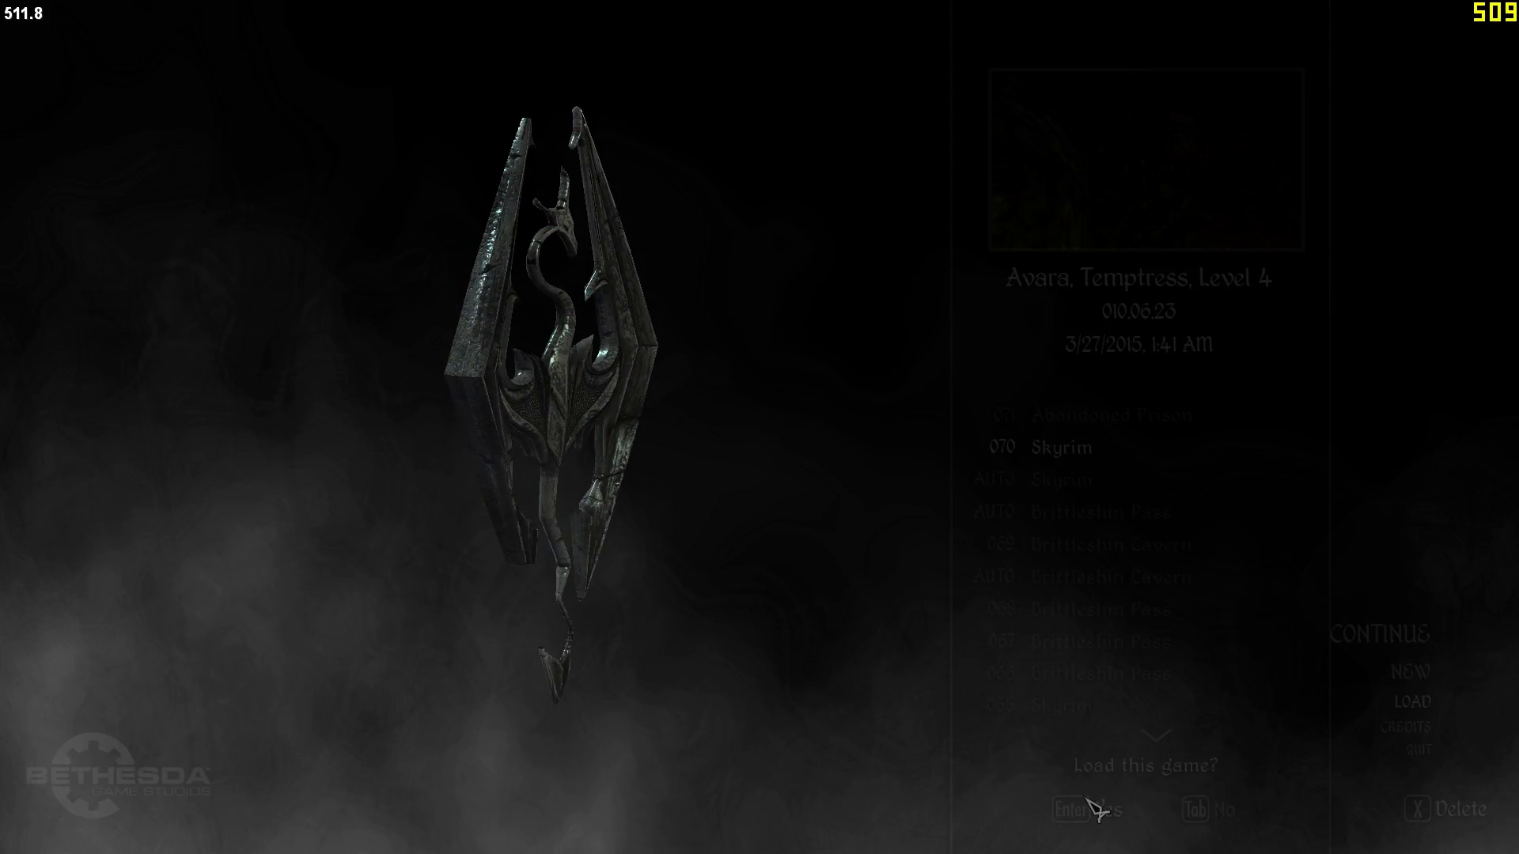
key("Left")
key("Return")
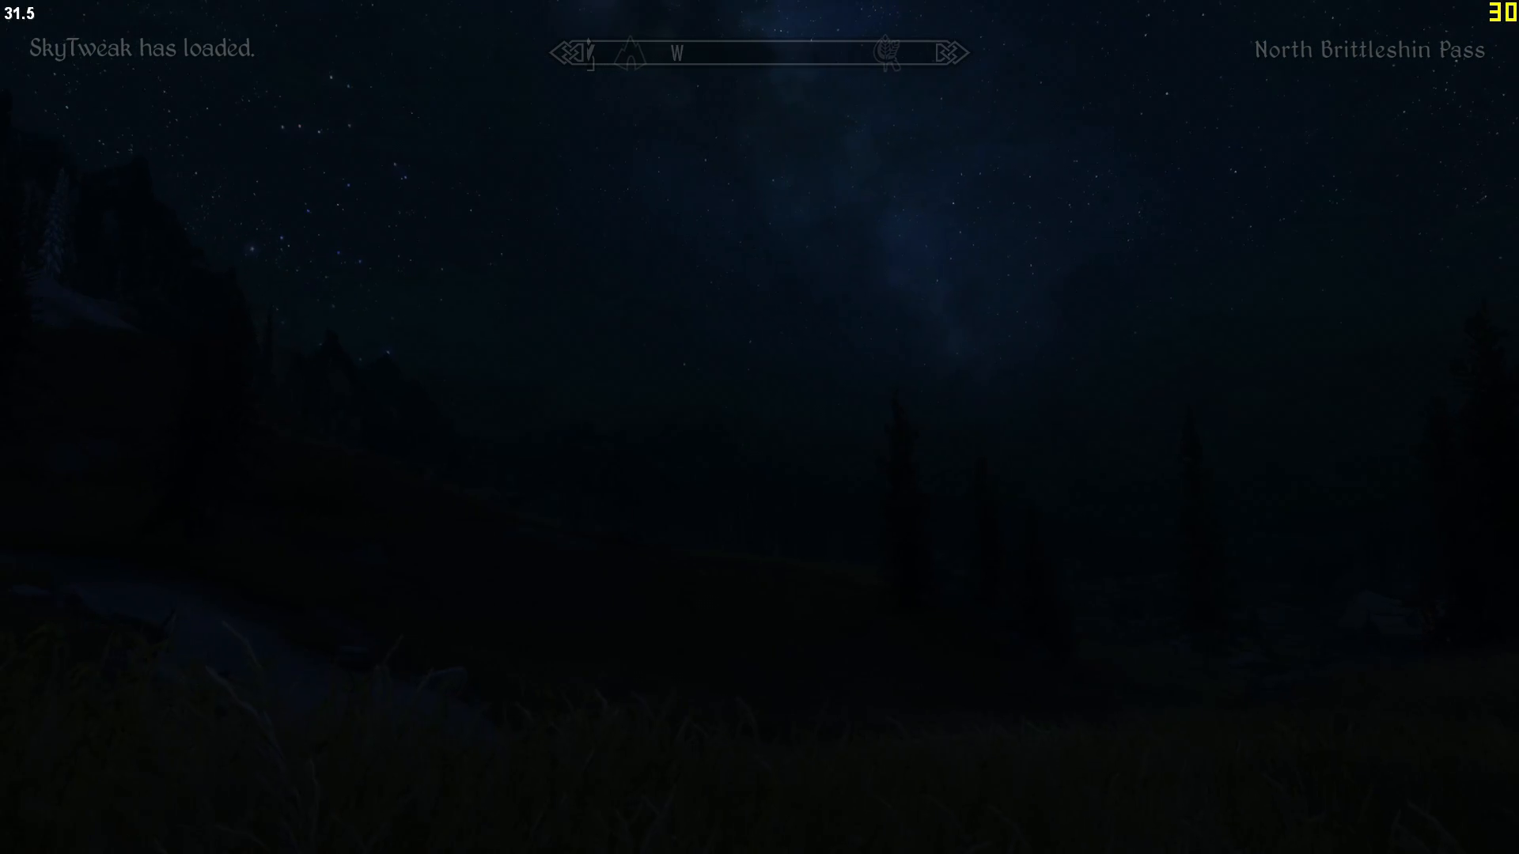
Wait 12 hours in the game to move from night into day, and force the weather with the fw console command.
key("t")
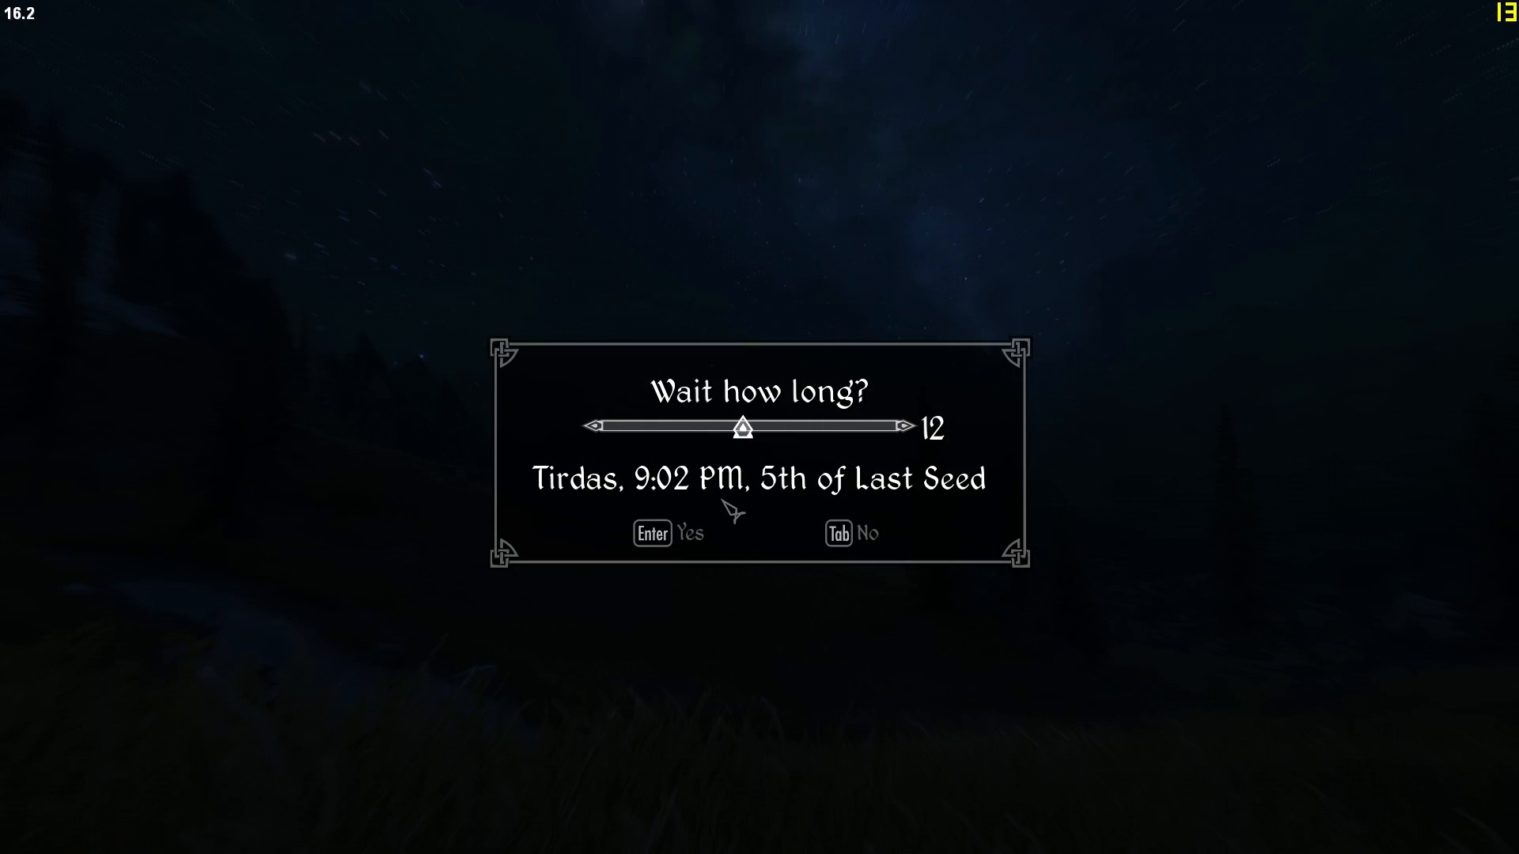
key("Return")
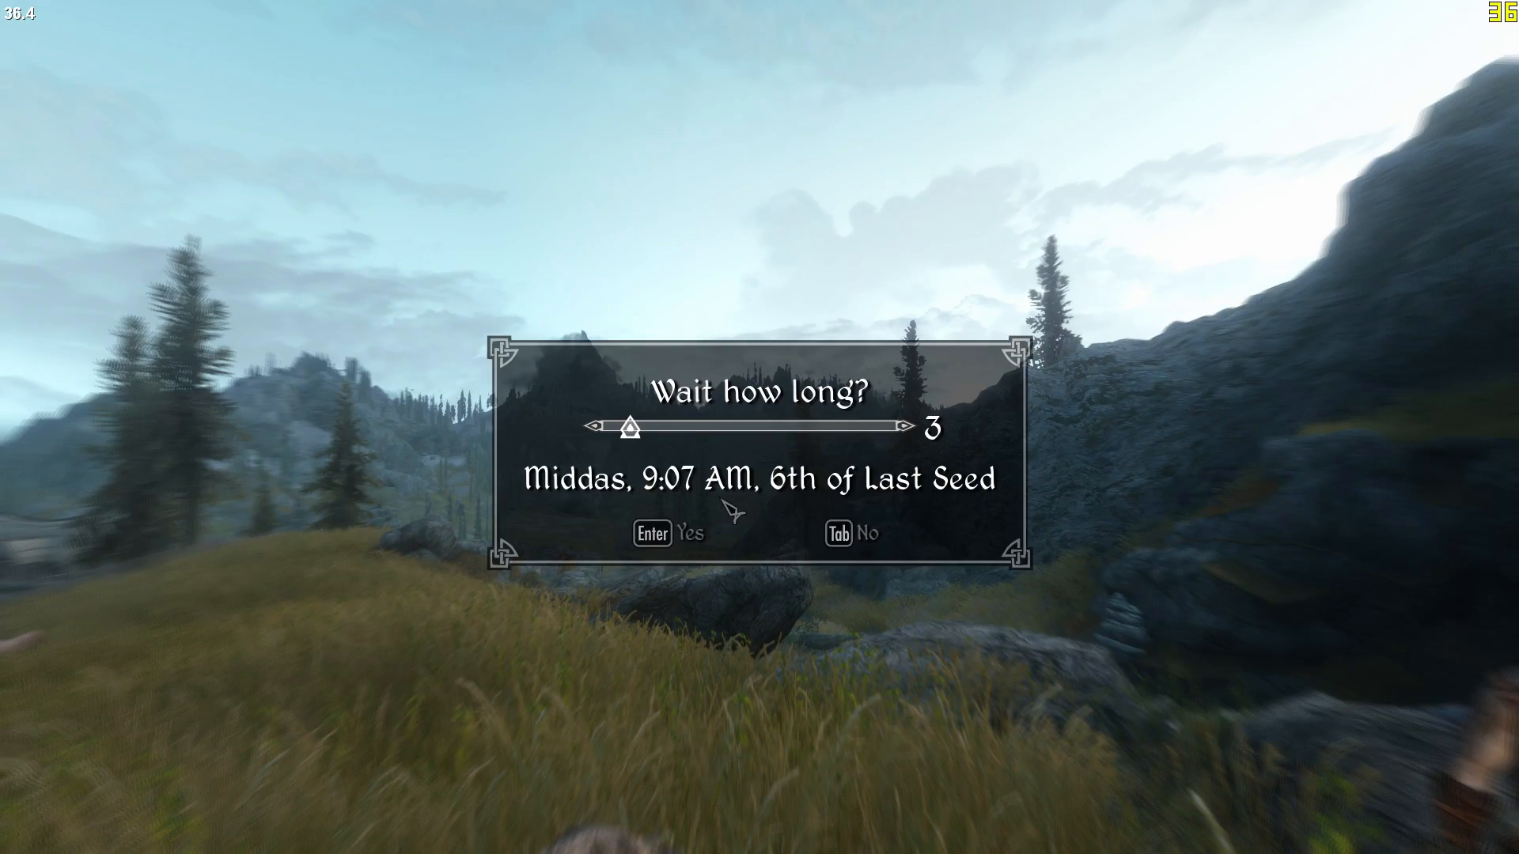
key("Left")
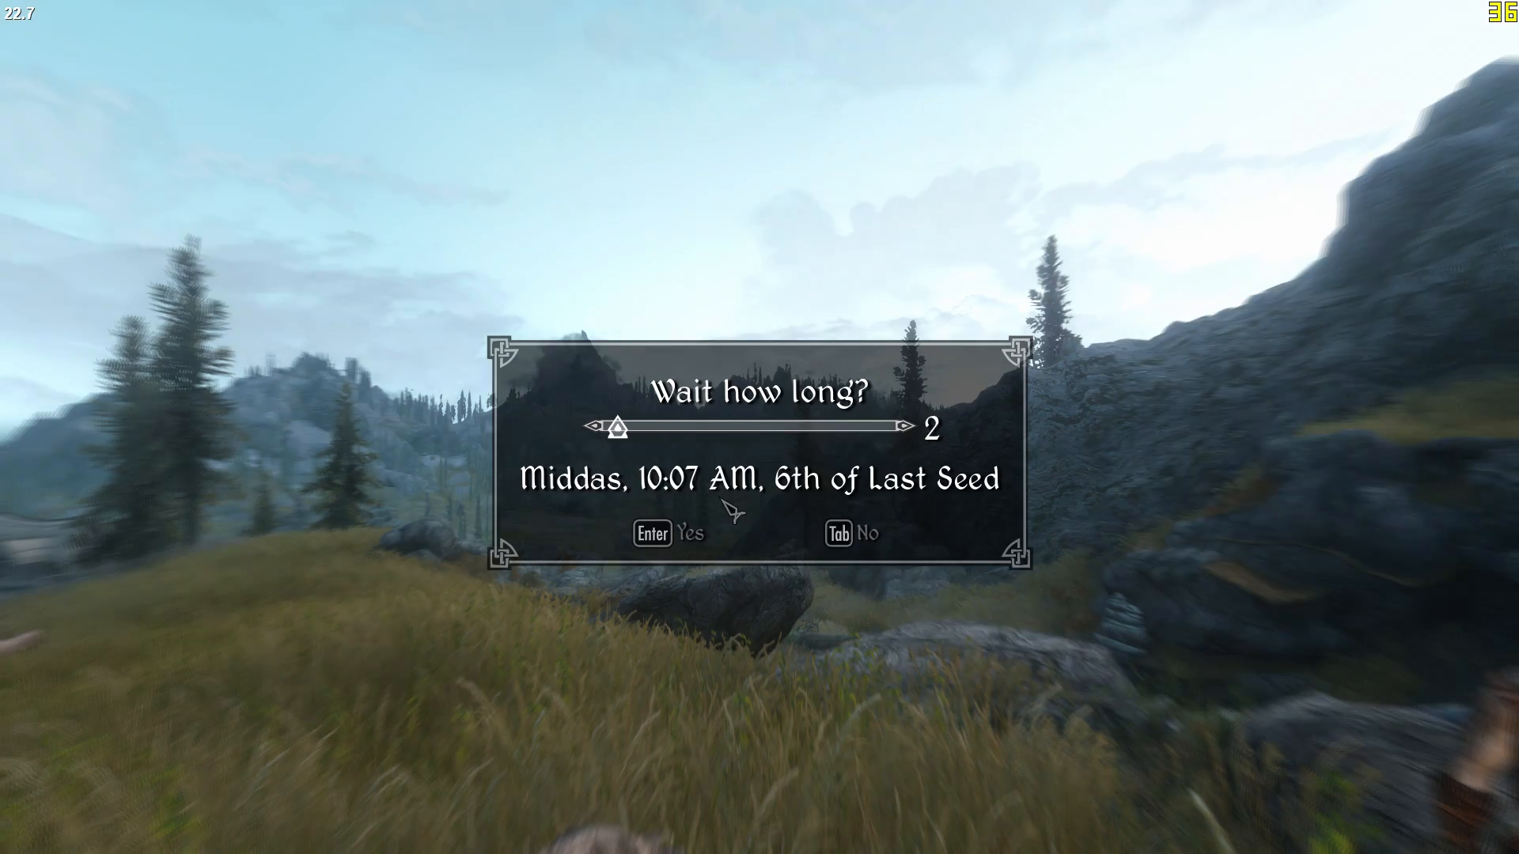
key("Left")
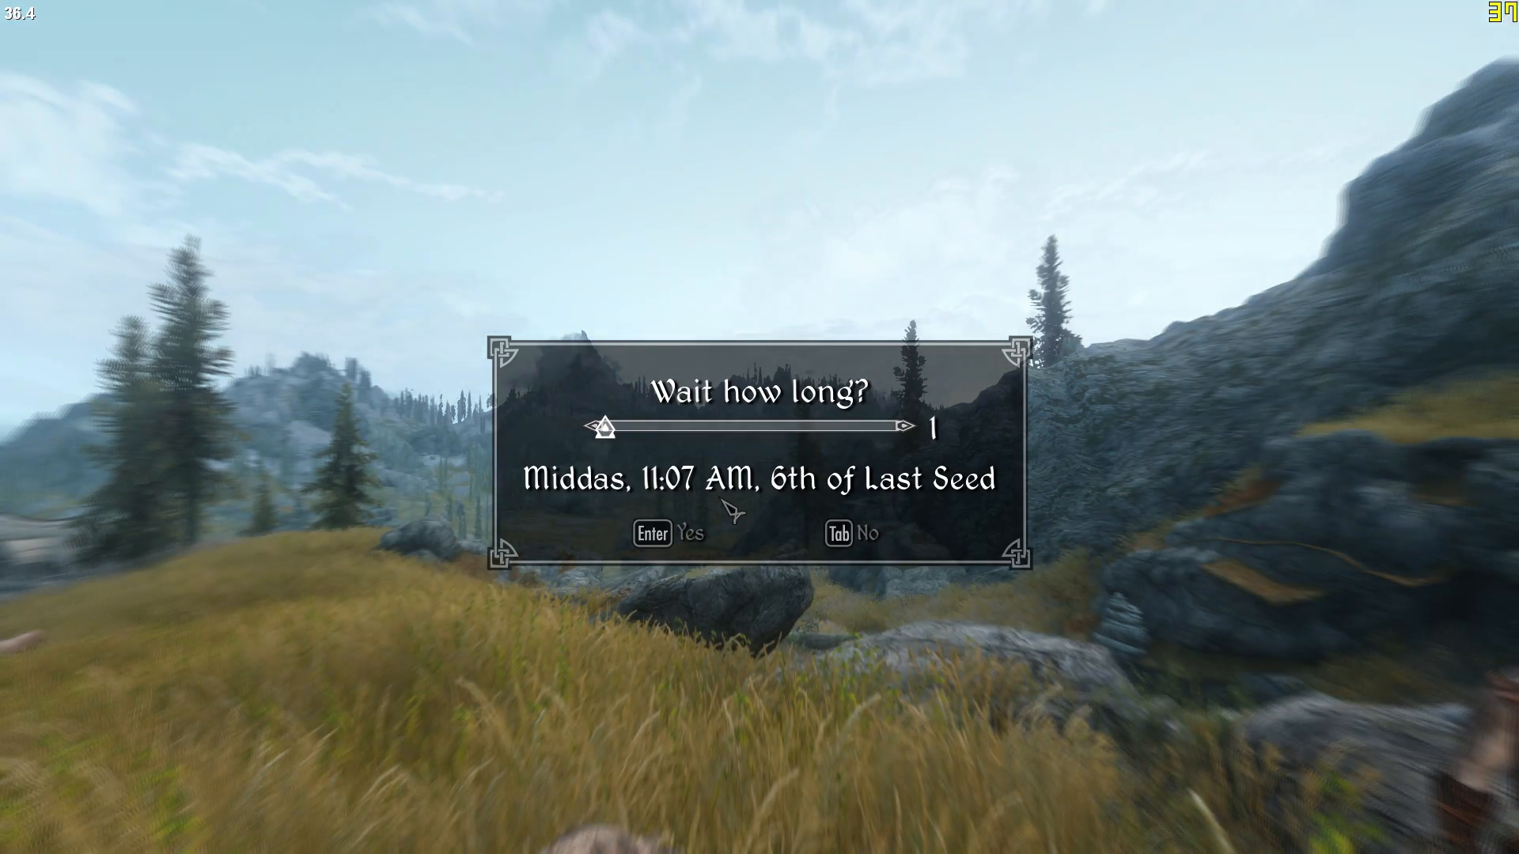
key("Return")
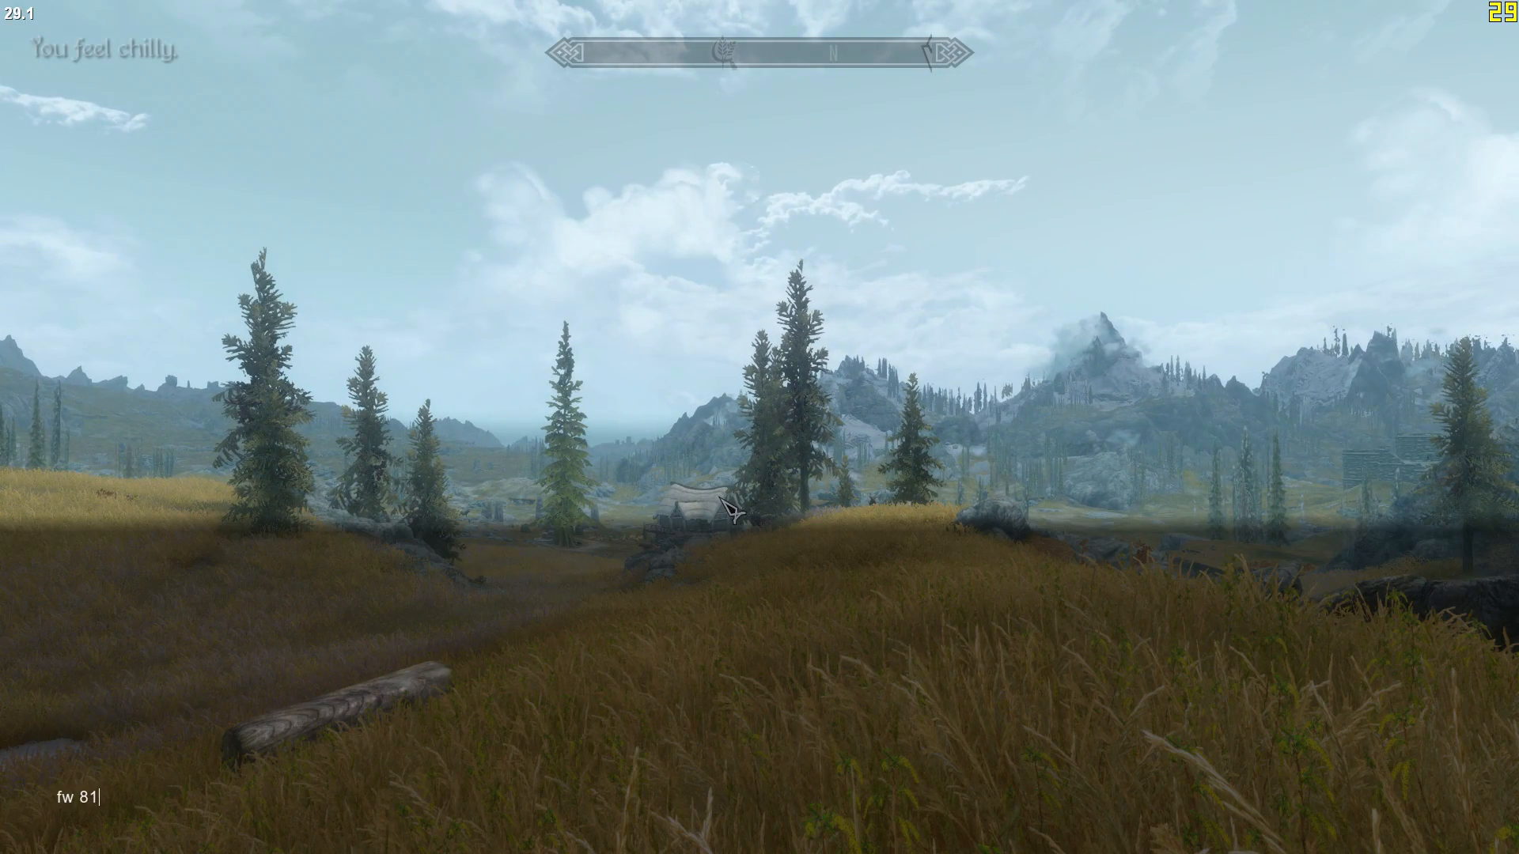
key("Return")
key("grave")
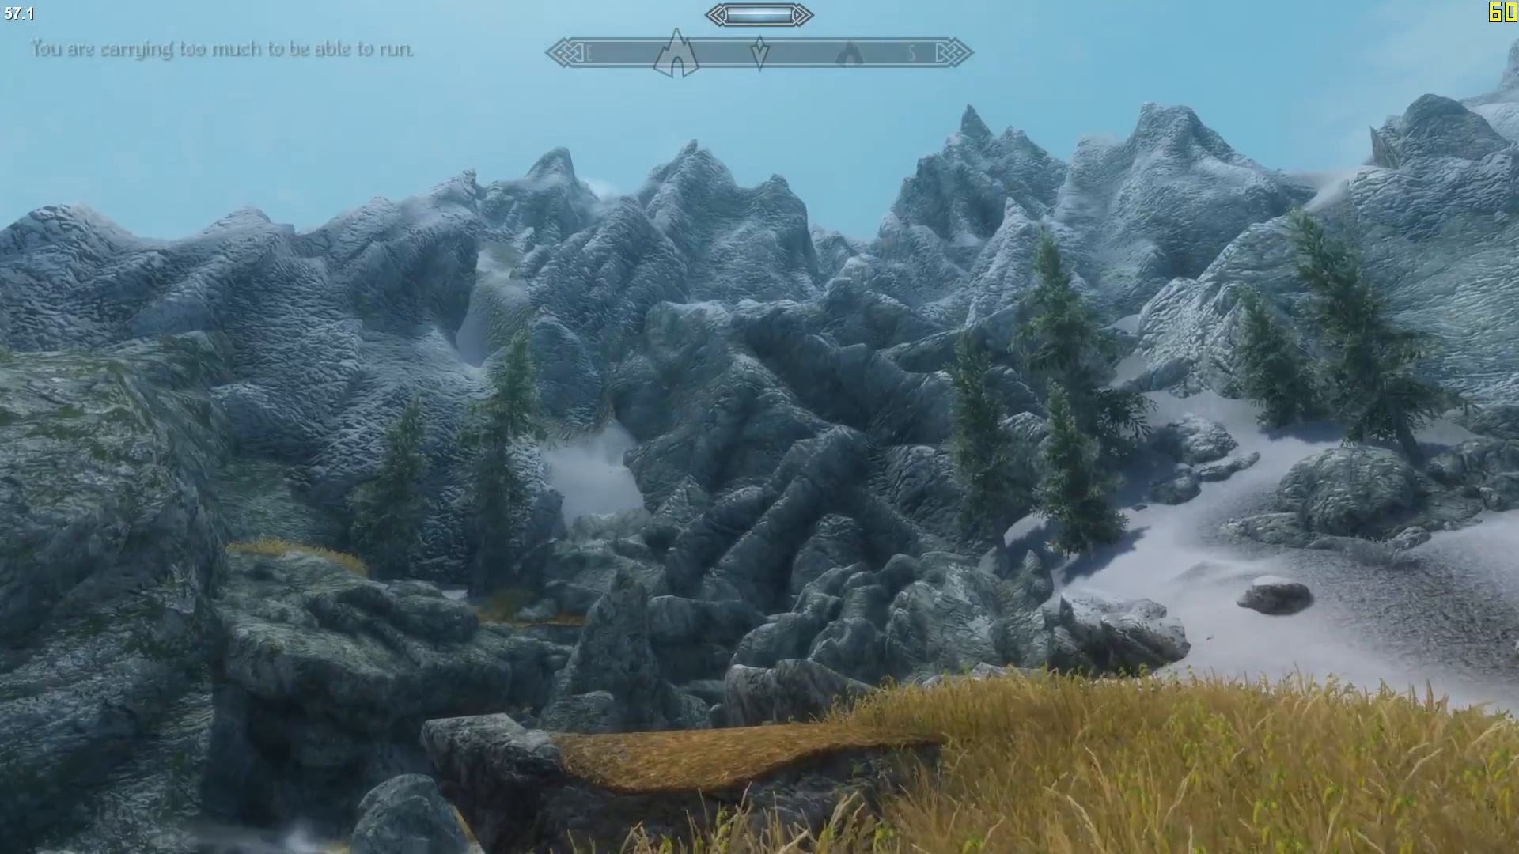
Walk across the grassland and look around at the mountains, snow and grass to examine the ENB's daytime visuals.
key("w")
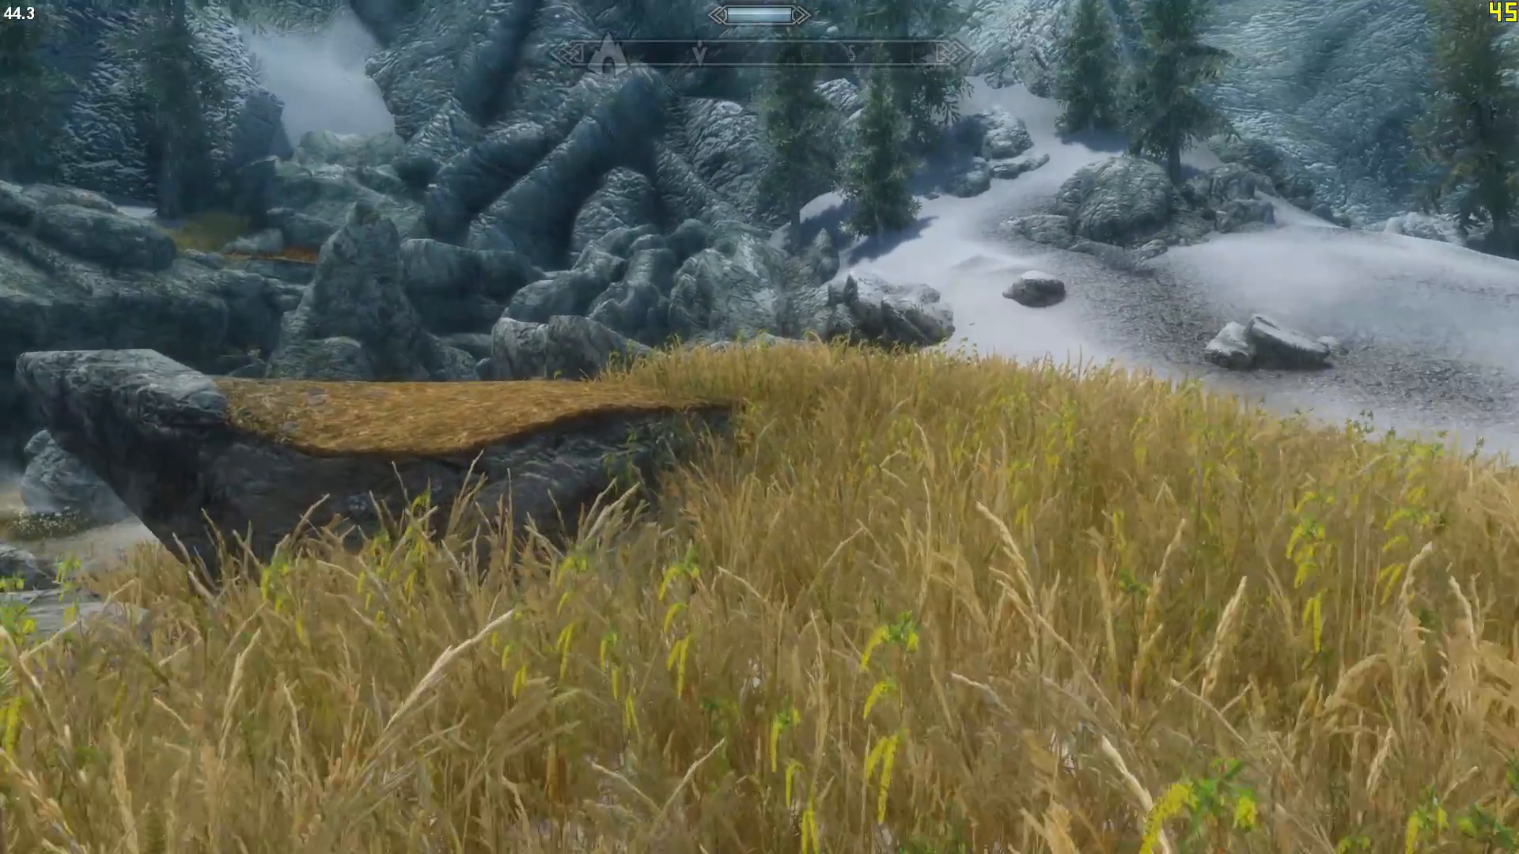
key("w")
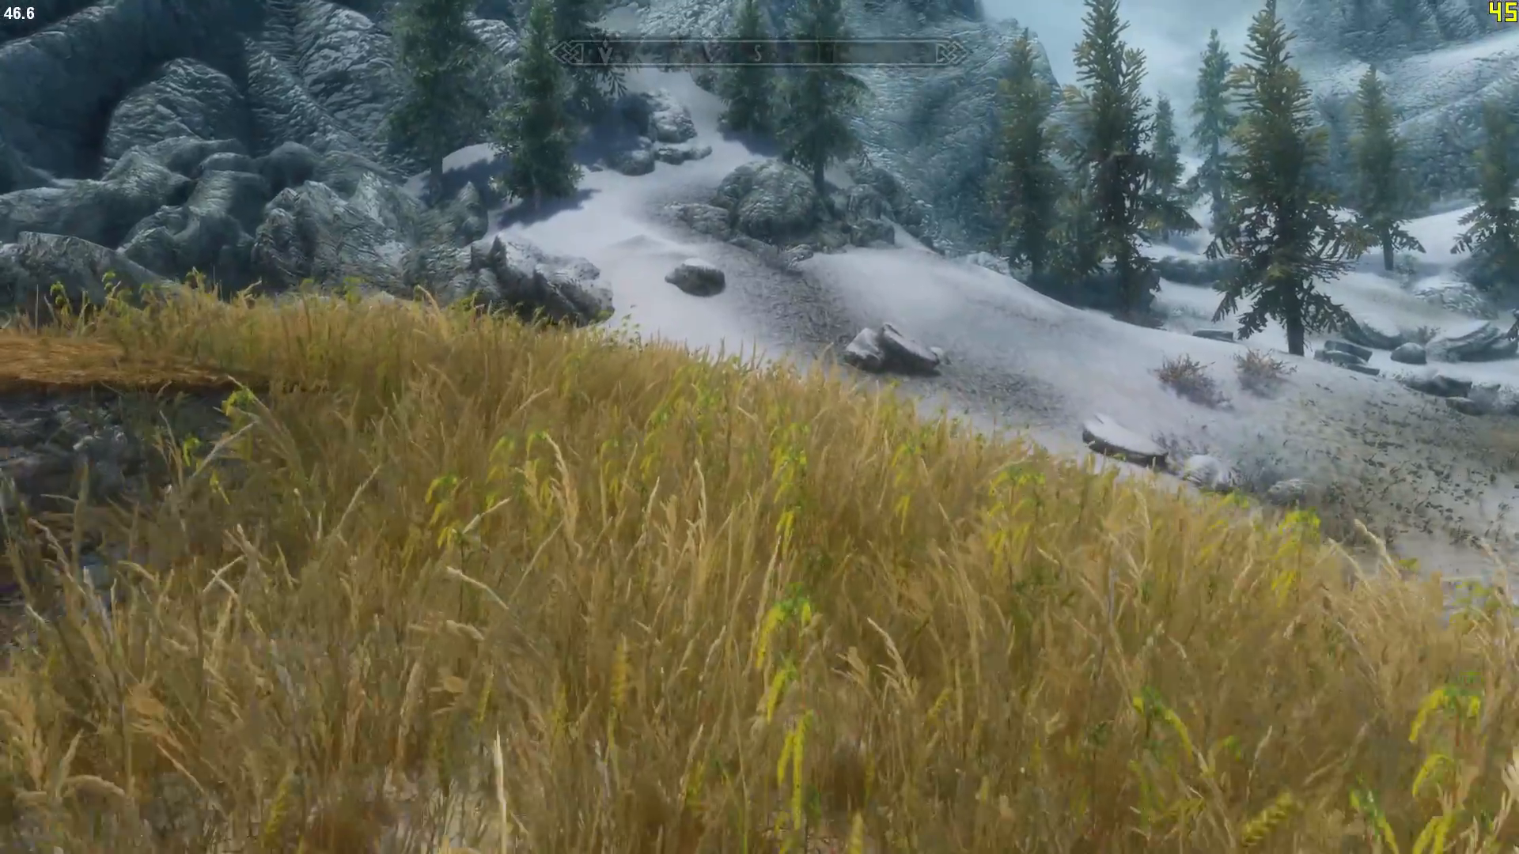
key("w")
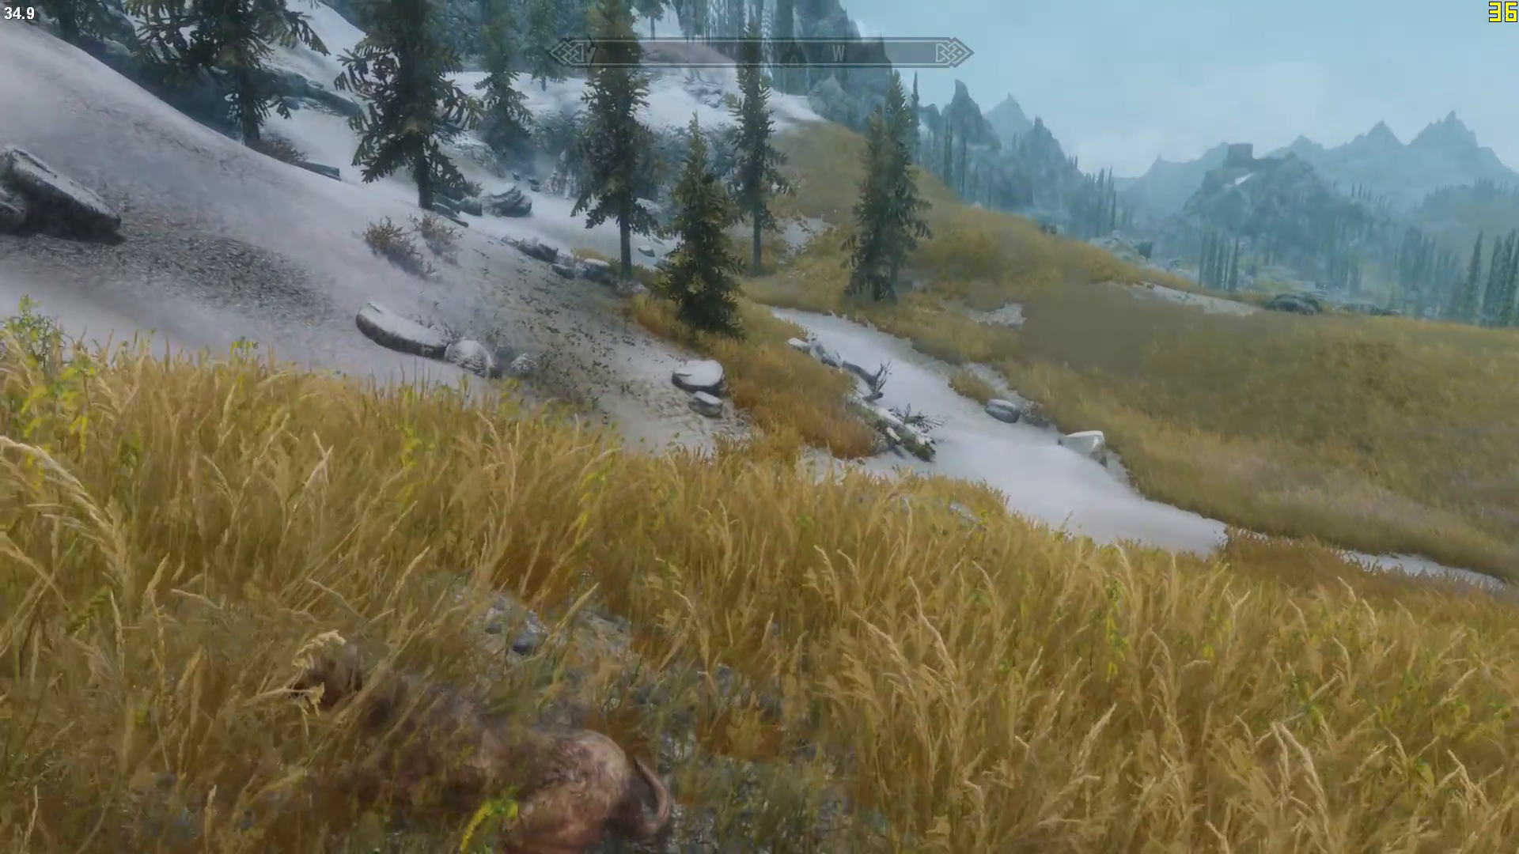
key("w")
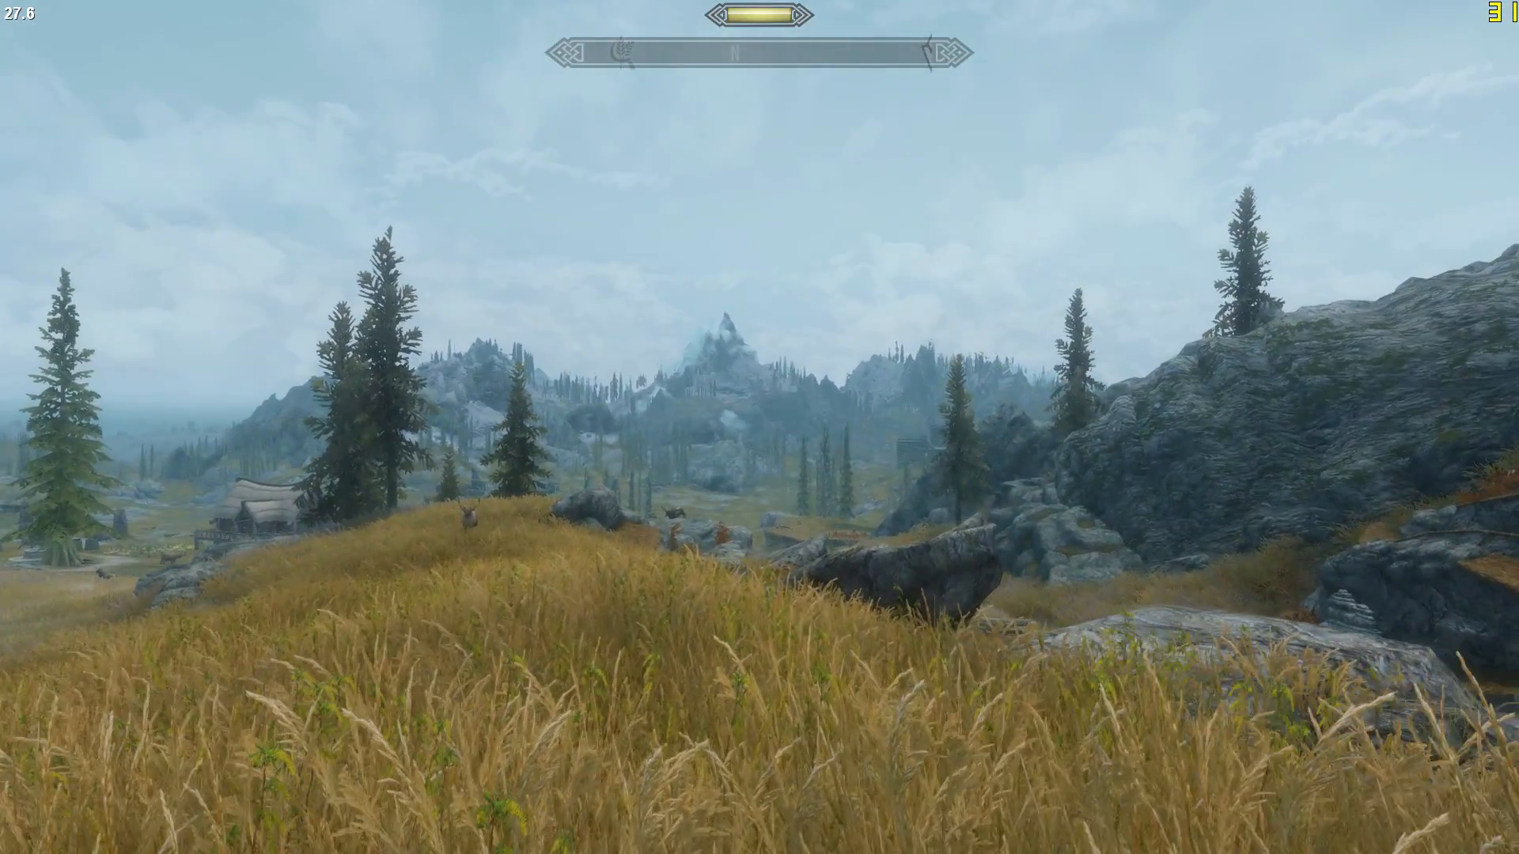
key("w")
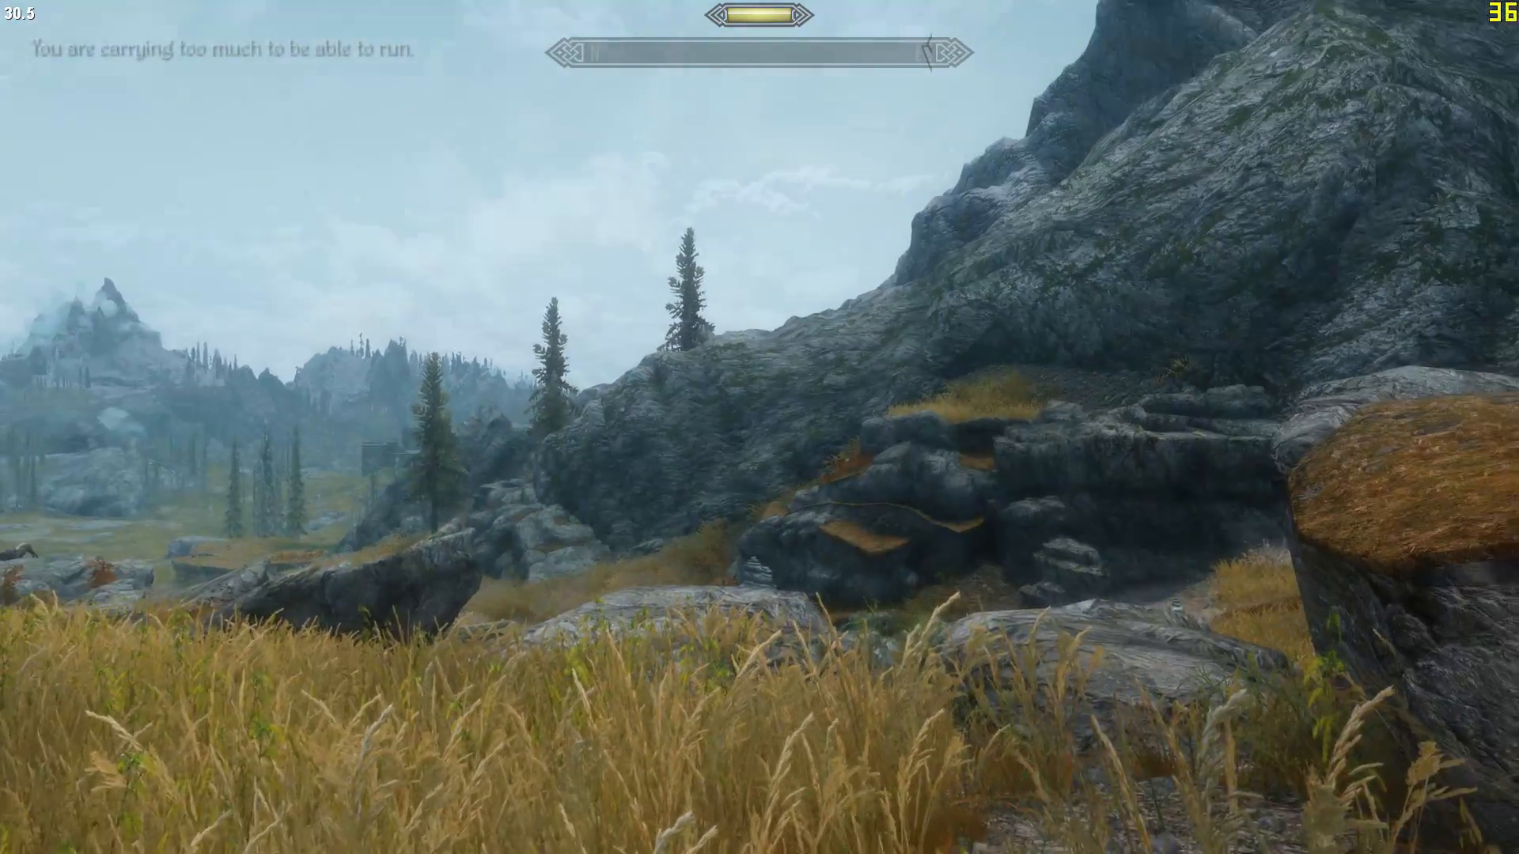